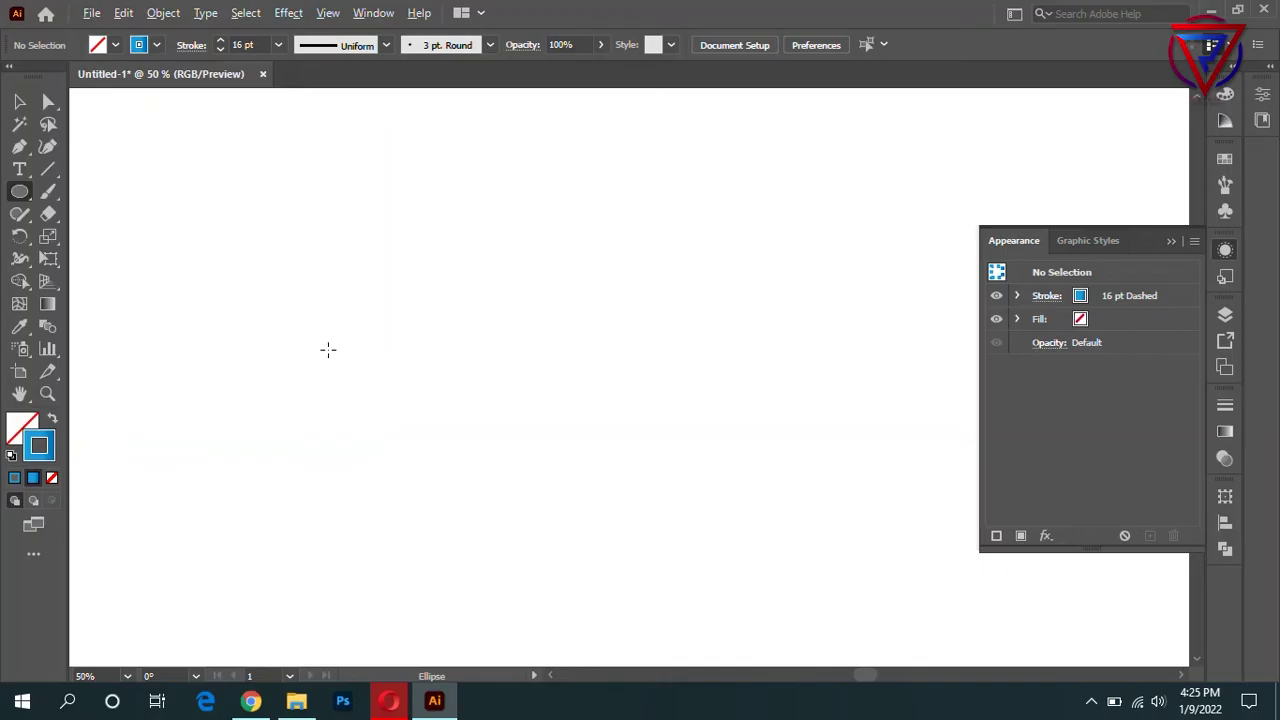
# Draw a wide dashed blue ellipse near the bottom of the artboard.
pyautogui.hotkey('ctrl', '-')
pyautogui.moveTo(488, 486)
pyautogui.mouseDown()
pyautogui.moveTo(714, 563)
pyautogui.moveTo(702, 546)
pyautogui.mouseUp()
pyautogui.press('v')
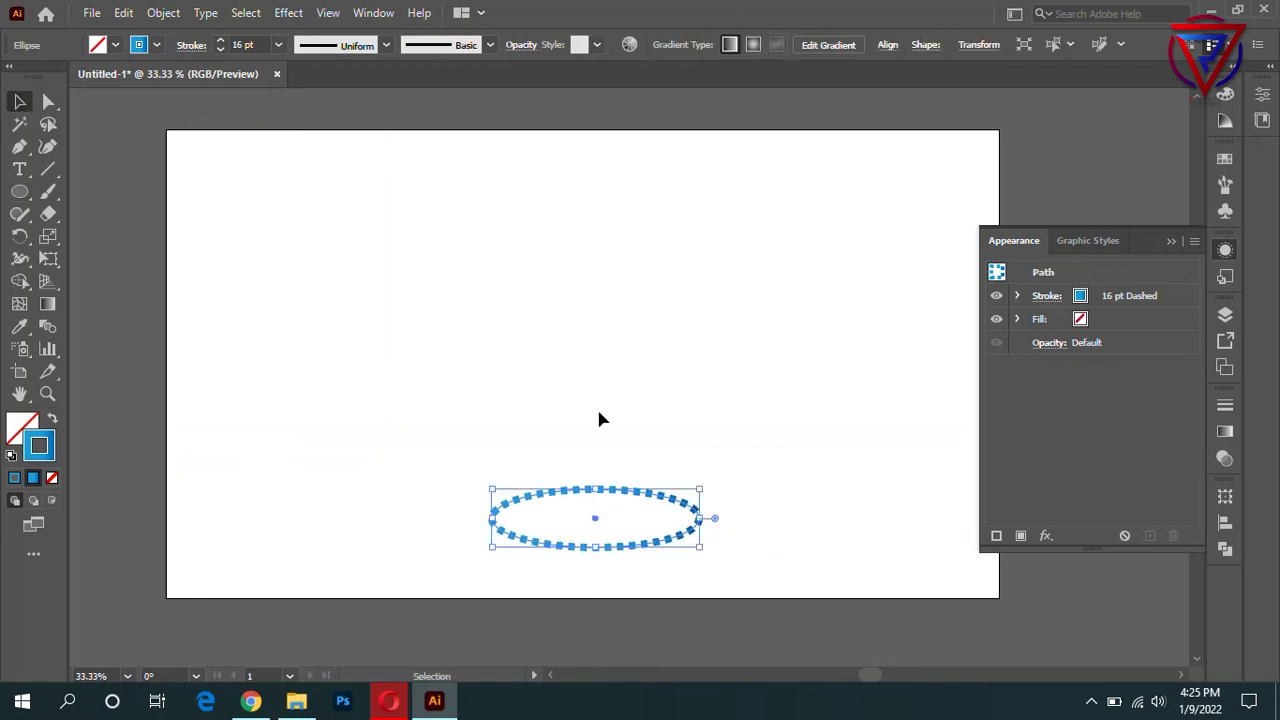
pyautogui.scroll(-1, 642, 530)
pyautogui.hotkey('ctrl', '1')
pyautogui.click(1047, 295)
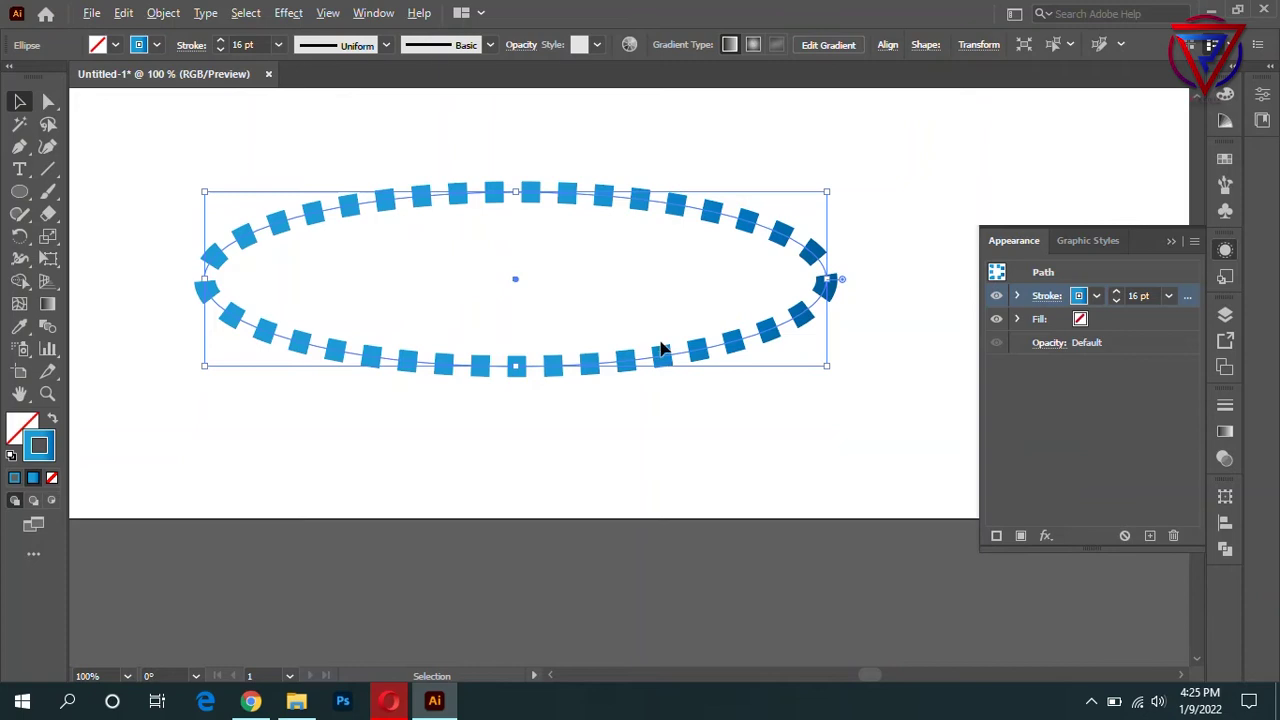
# Alt-drag two copies of the dashed ellipse, stacking them higher.
pyautogui.moveTo(592, 363)
pyautogui.mouseDown()
pyautogui.moveTo(708, 220)
pyautogui.moveTo(651, 406)
pyautogui.mouseUp()
pyautogui.scroll(-1, 651, 406)
pyautogui.scroll(1, 606, 329)
pyautogui.moveTo(600, 358); pyautogui.dragTo(600, 305)
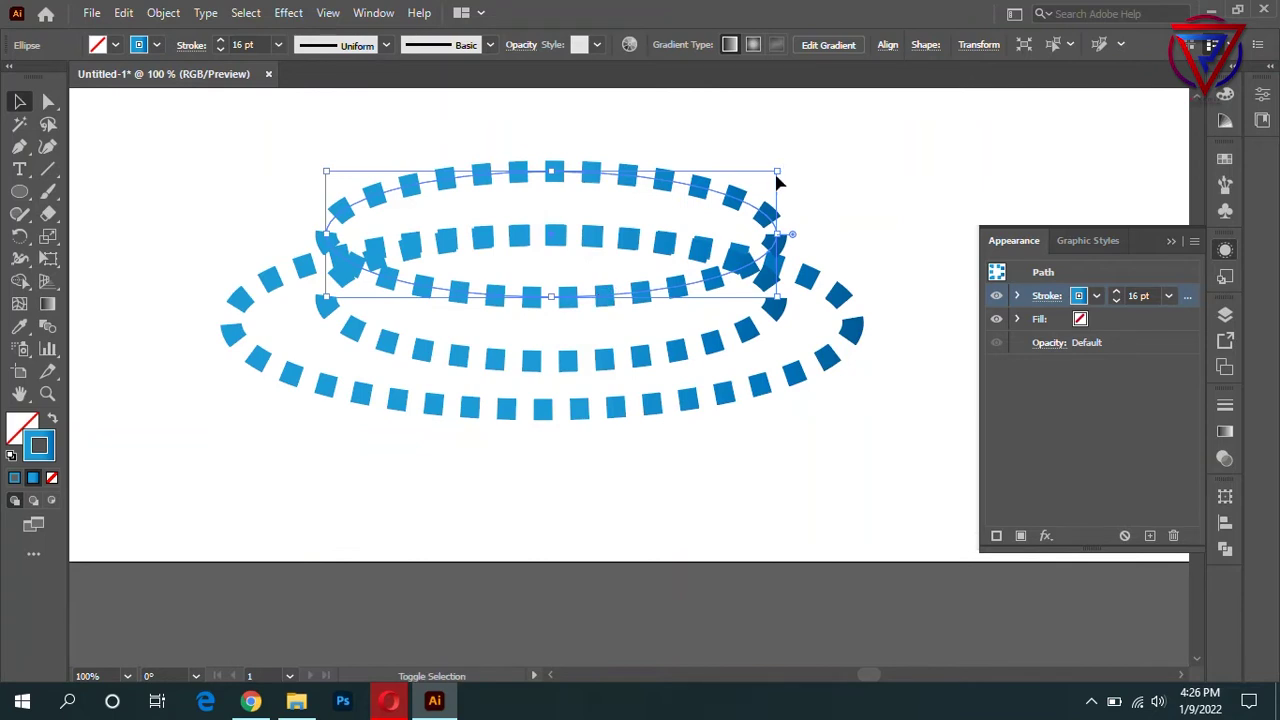
# Narrow and lower the top copy, then shrink the smallest ellipse further.
pyautogui.moveTo(734, 214); pyautogui.dragTo(742, 277)
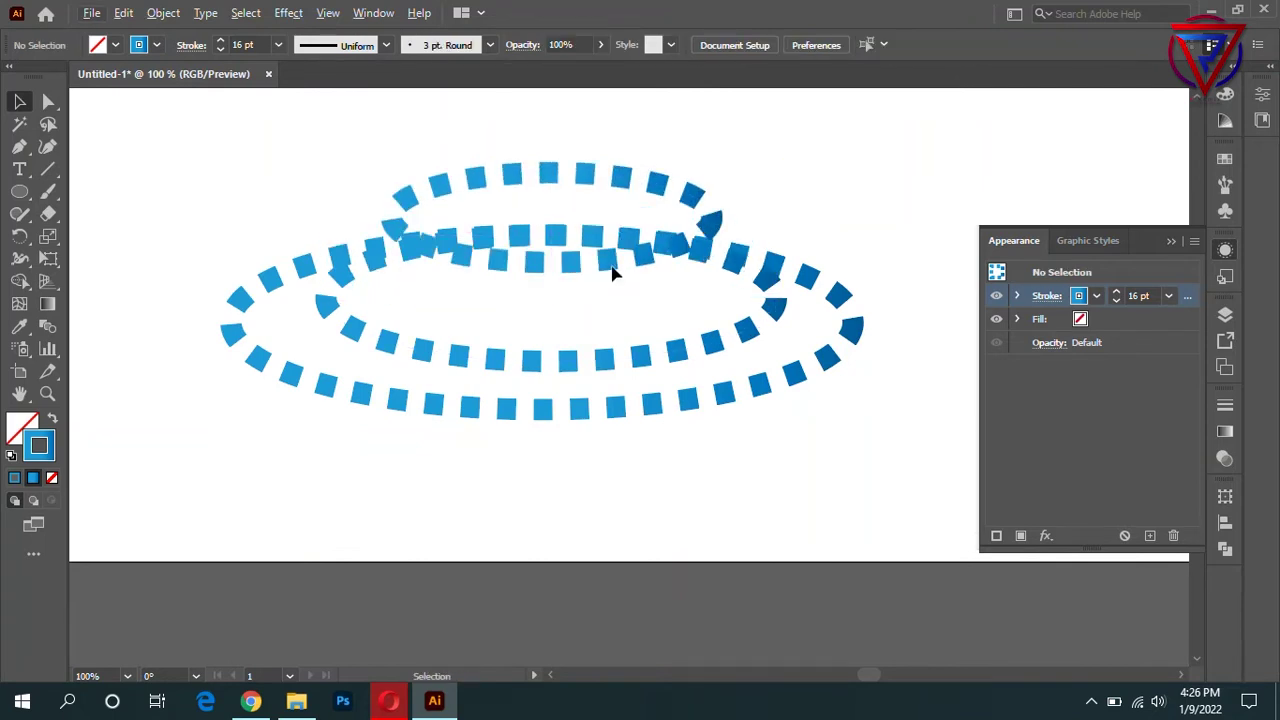
pyautogui.moveTo(613, 272); pyautogui.dragTo(614, 330)
pyautogui.scroll(-2, 728, 286)
pyautogui.scroll(2, 808, 363)
pyautogui.scroll(-3, 705, 398)
pyautogui.scroll(1, 705, 399)
pyautogui.scroll(4, 623, 330)
pyautogui.click(763, 114)
pyautogui.moveTo(763, 114)
pyautogui.mouseDown()
pyautogui.moveTo(487, 197)
pyautogui.moveTo(530, 162)
pyautogui.mouseUp()
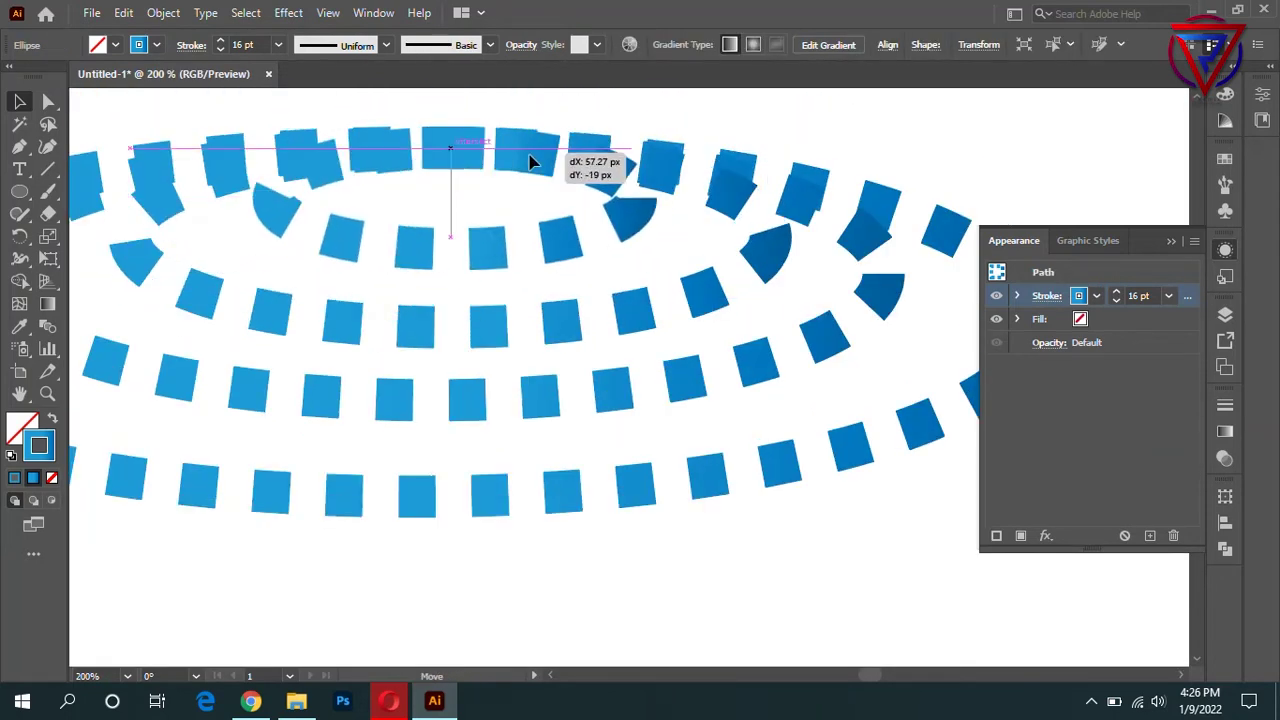
# Align all the dashed ellipses on their horizontal centres.
pyautogui.moveTo(530, 162); pyautogui.dragTo(534, 157)
pyautogui.scroll(-1, 574, 530)
pyautogui.hotkey('ctrl', 'a')
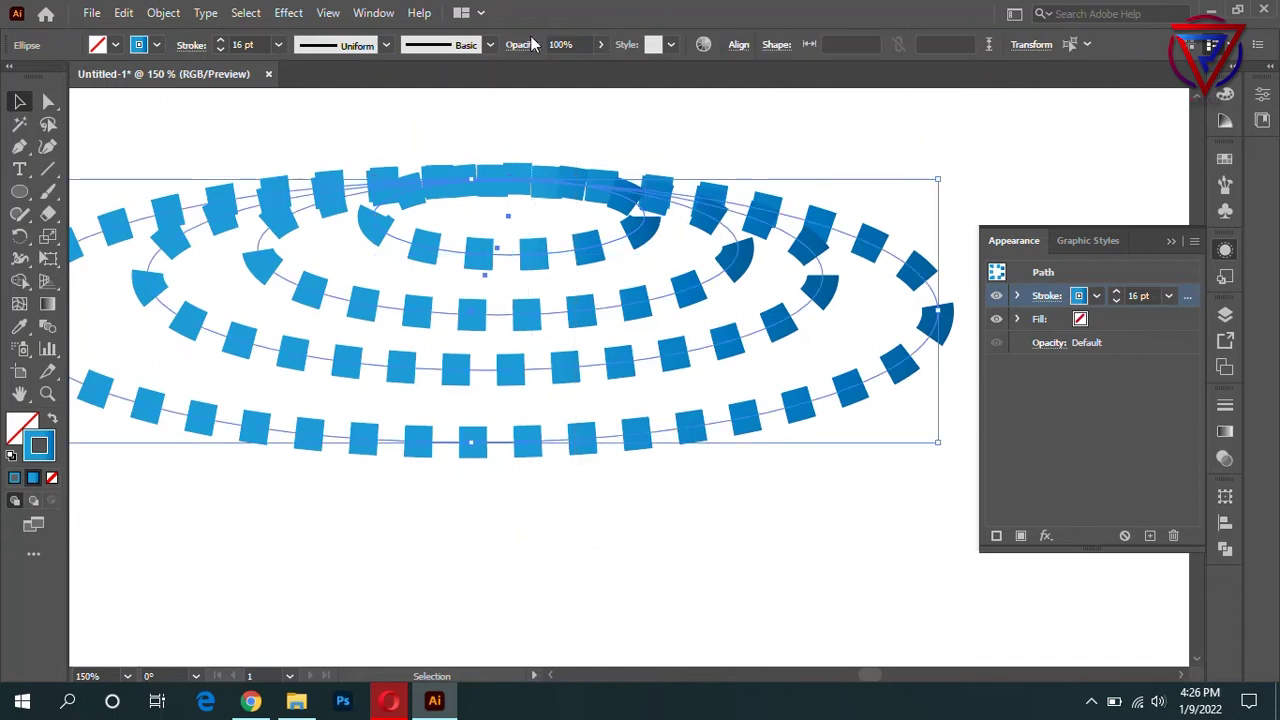
pyautogui.click(535, 44)
pyautogui.click(574, 94)
pyautogui.click(327, 119)
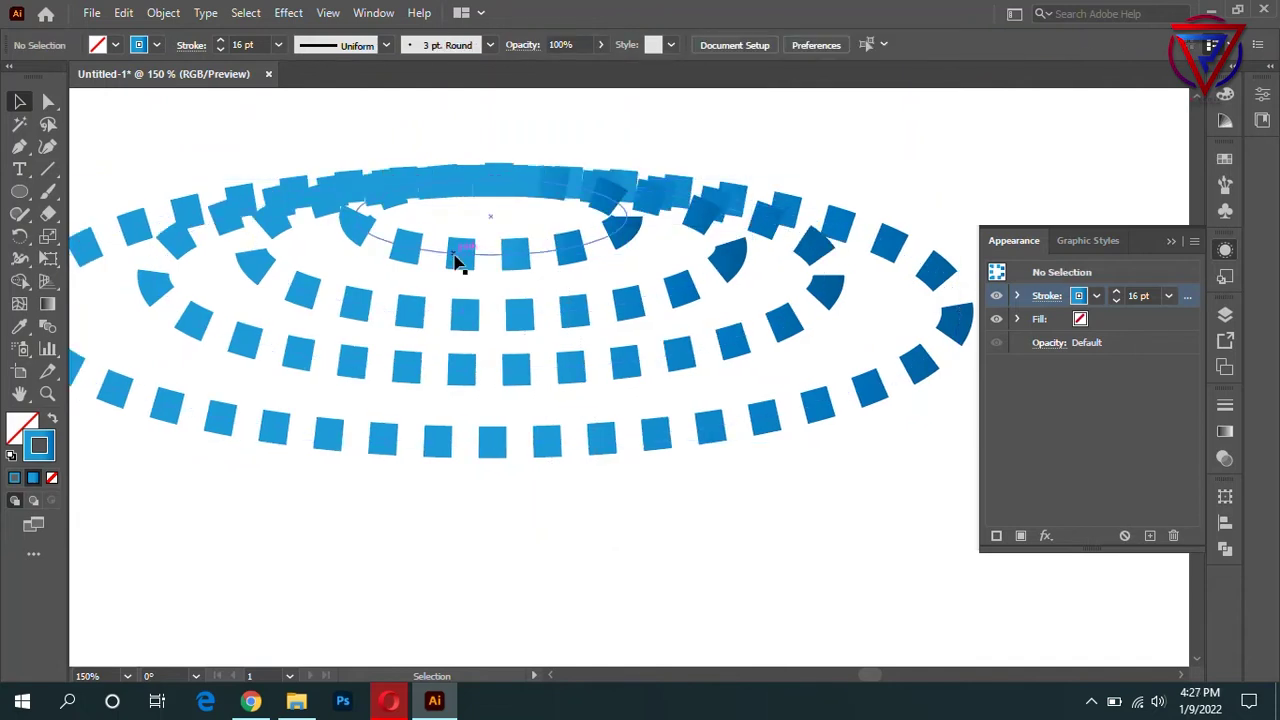
# Fill the inner ellipse blue and duplicate the rings slightly lower for depth.
pyautogui.hotkey('ctrl', 'a')
pyautogui.click(14, 477)
pyautogui.scroll(-1, 786, 270)
pyautogui.hotkey('ctrl', 'shift', 'a')
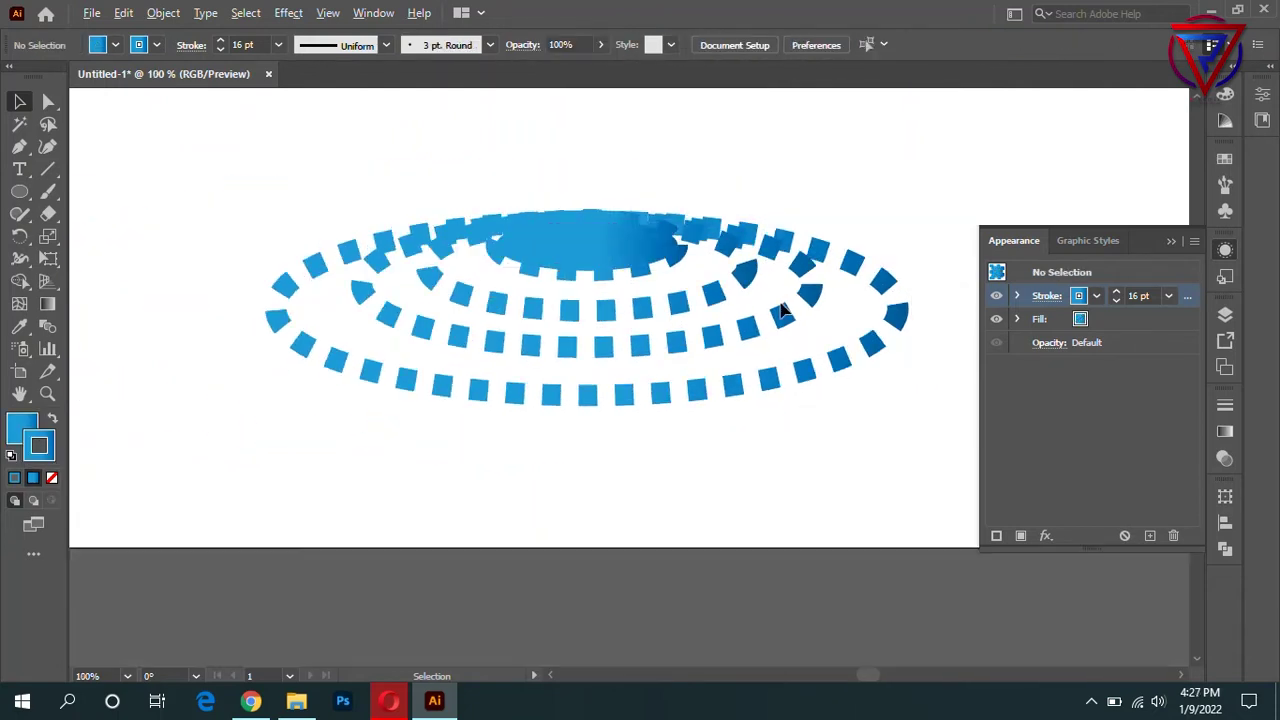
pyautogui.scroll(-1, 580, 412)
pyautogui.scroll(1, 491, 251)
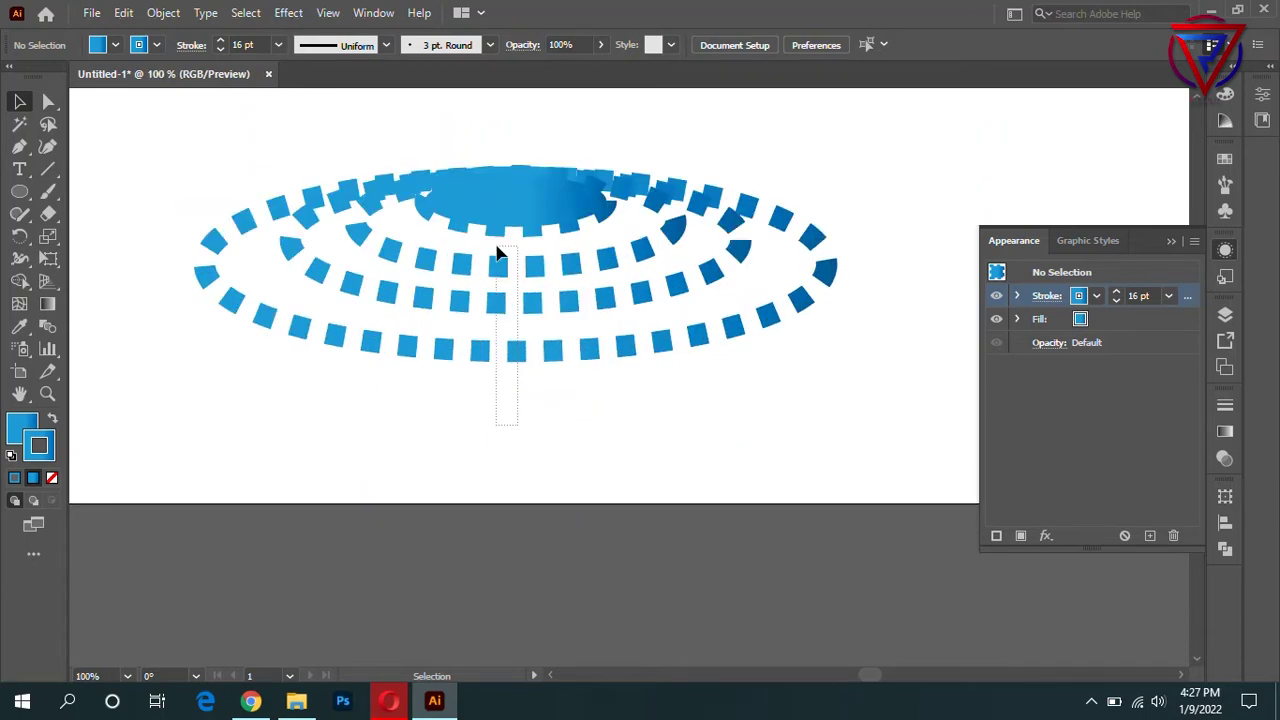
pyautogui.click(572, 355)
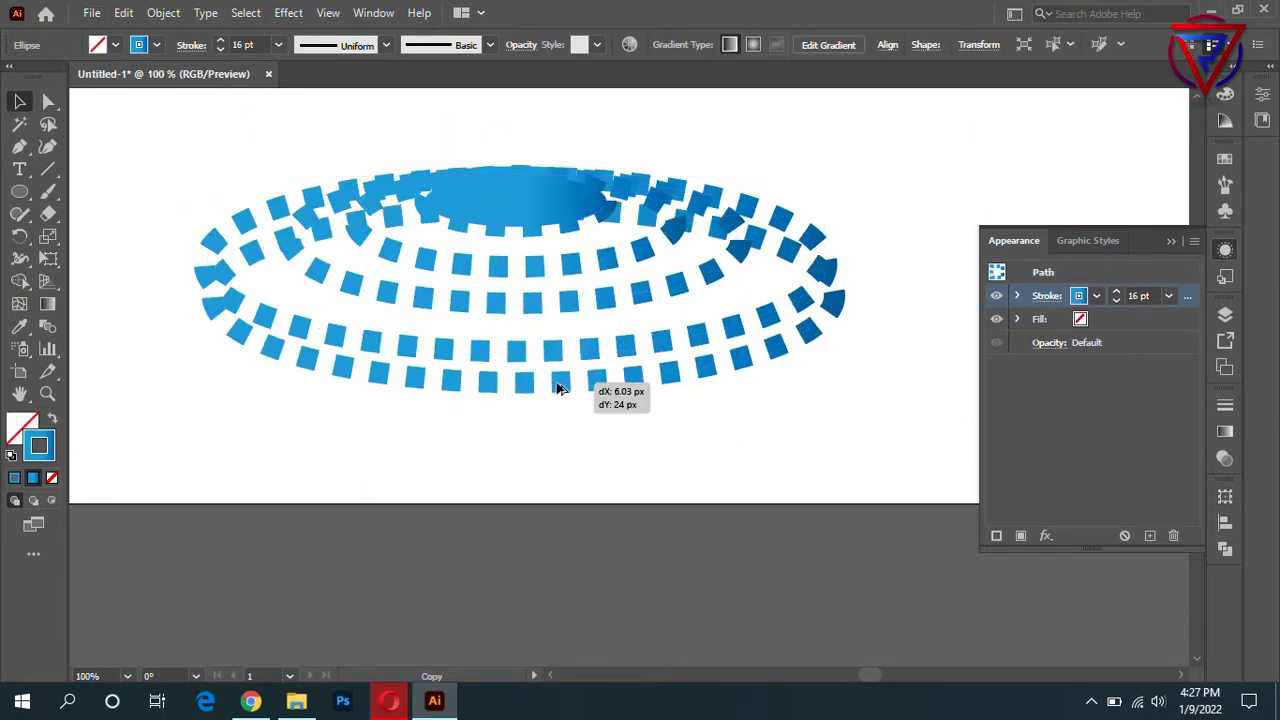
pyautogui.moveTo(555, 362); pyautogui.dragTo(555, 366)
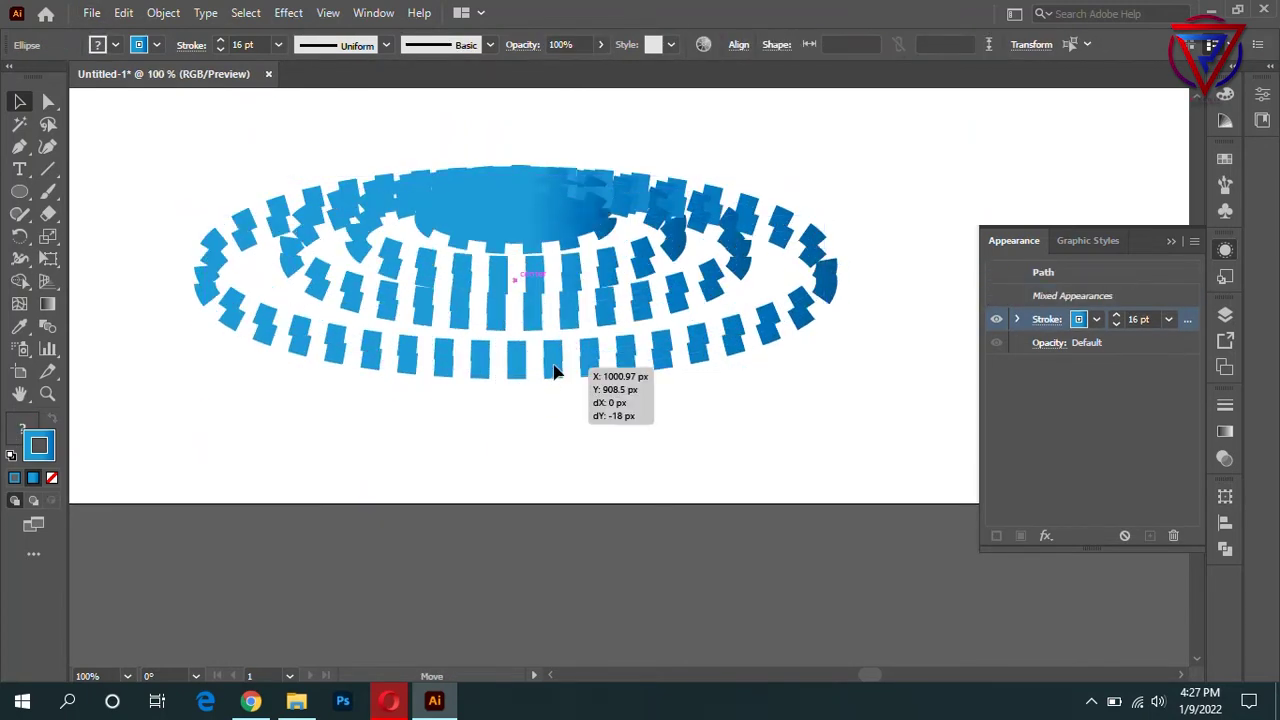
# Give the rings a Zoom Radial Blur of 83 plus a Gaussian Blur.
pyautogui.click(290, 13)
pyautogui.moveTo(308, 326)
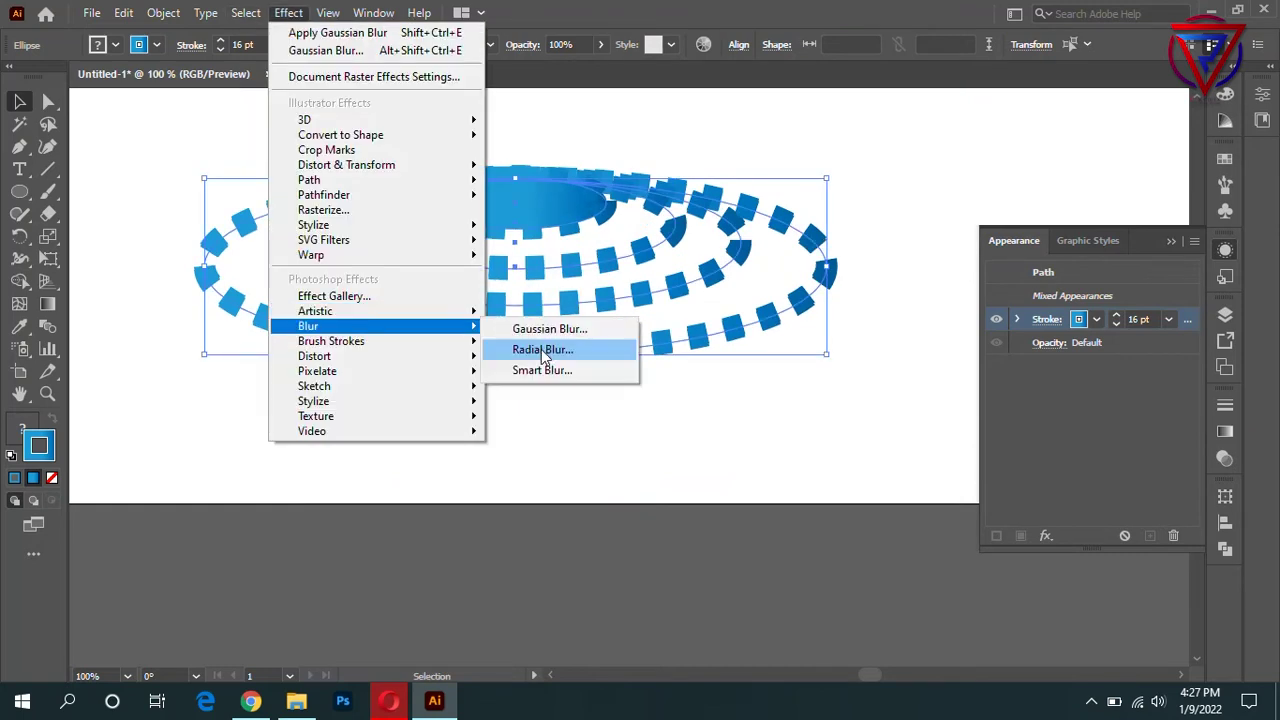
pyautogui.click(543, 354)
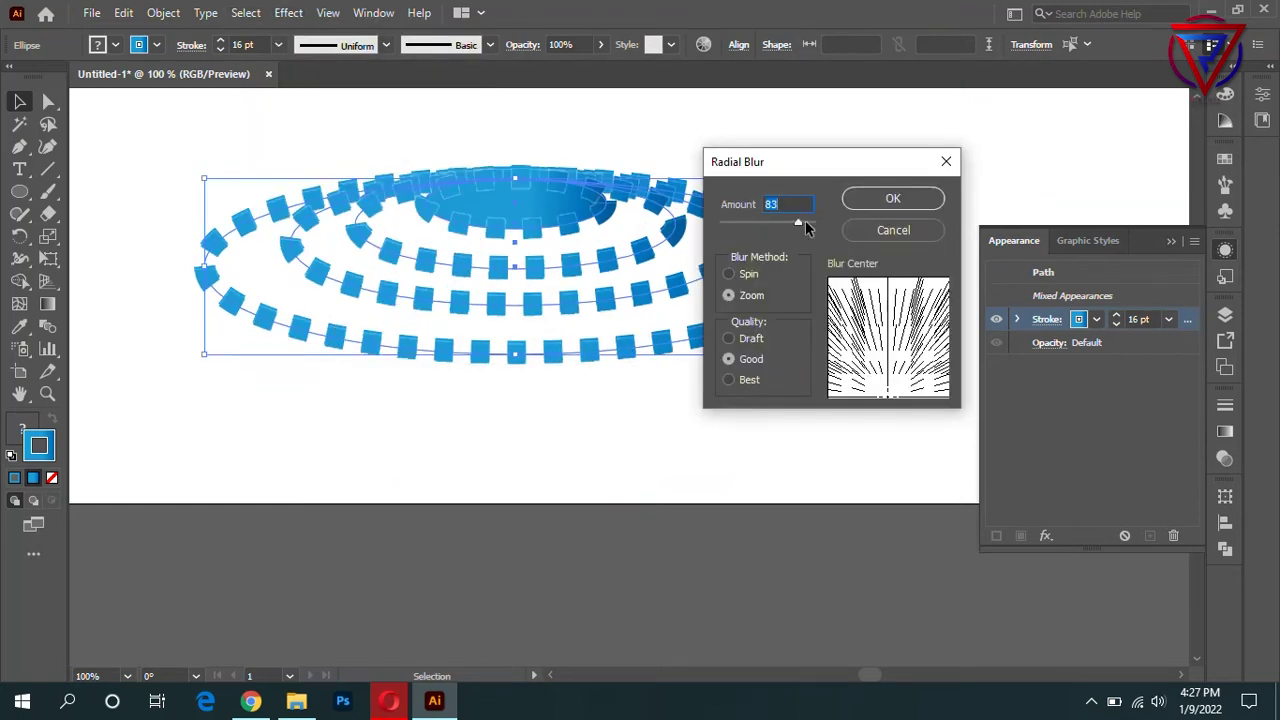
pyautogui.click(877, 200)
pyautogui.click(297, 16)
pyautogui.moveTo(315, 311)
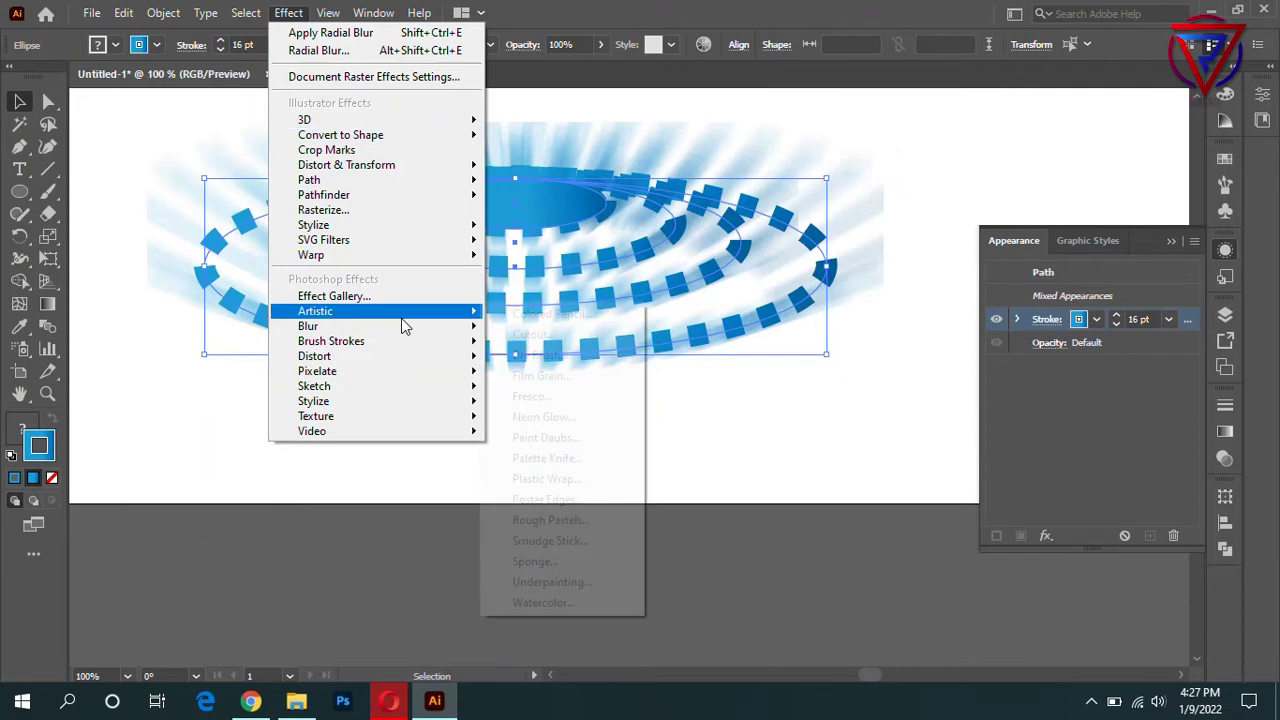
pyautogui.click(532, 330)
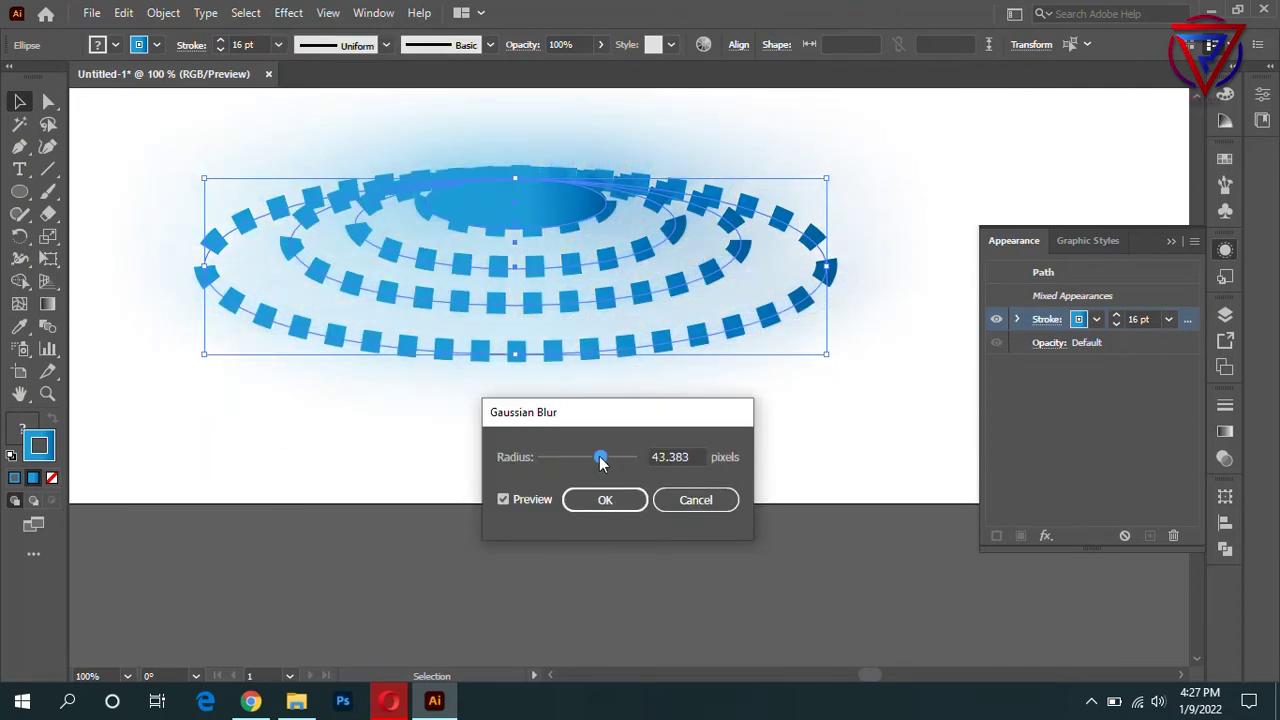
pyautogui.click(591, 501)
# Draw a tall vertical line beside the rings at 50% zoom.
pyautogui.hotkey('ctrl', '-')
pyautogui.hotkey('ctrl', '-')
pyautogui.press('\\')
pyautogui.moveTo(262, 318); pyautogui.dragTo(263, 96)
# Make the vertical line solid with a tapering wedge width profile.
pyautogui.click(1046, 296)
pyautogui.click(857, 428)
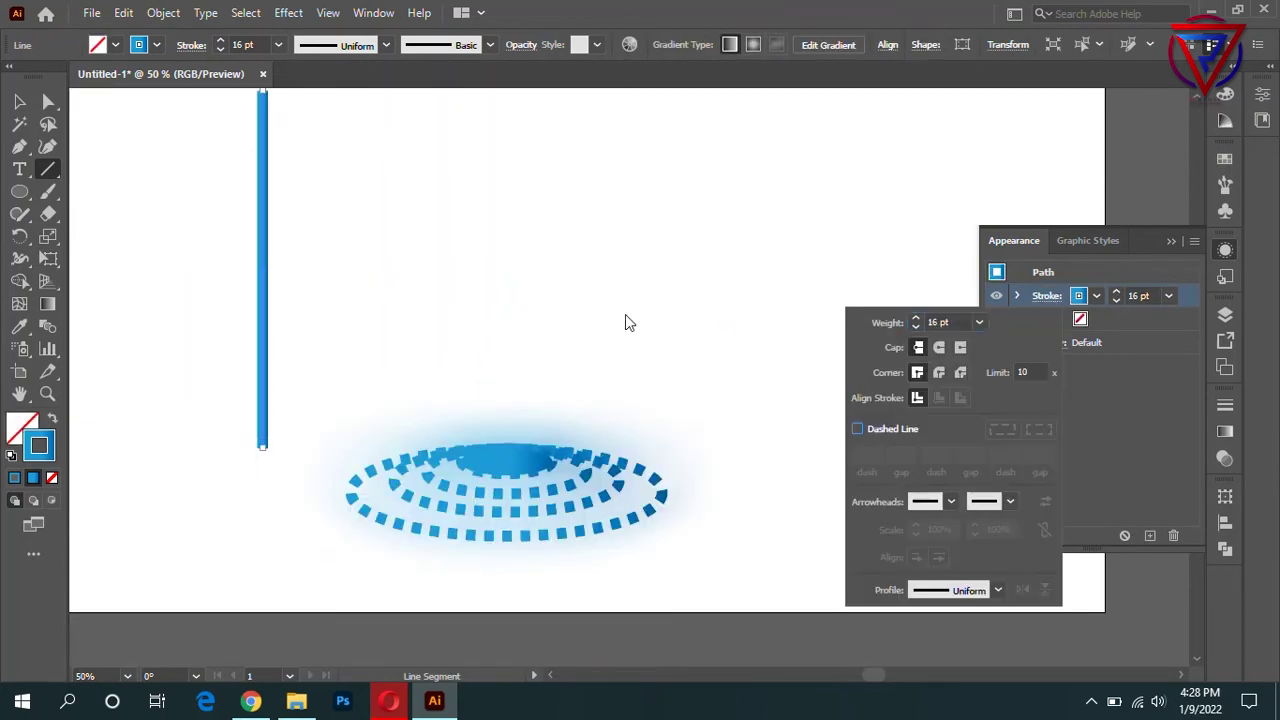
pyautogui.press('Escape')
pyautogui.press('v')
pyautogui.click(385, 45)
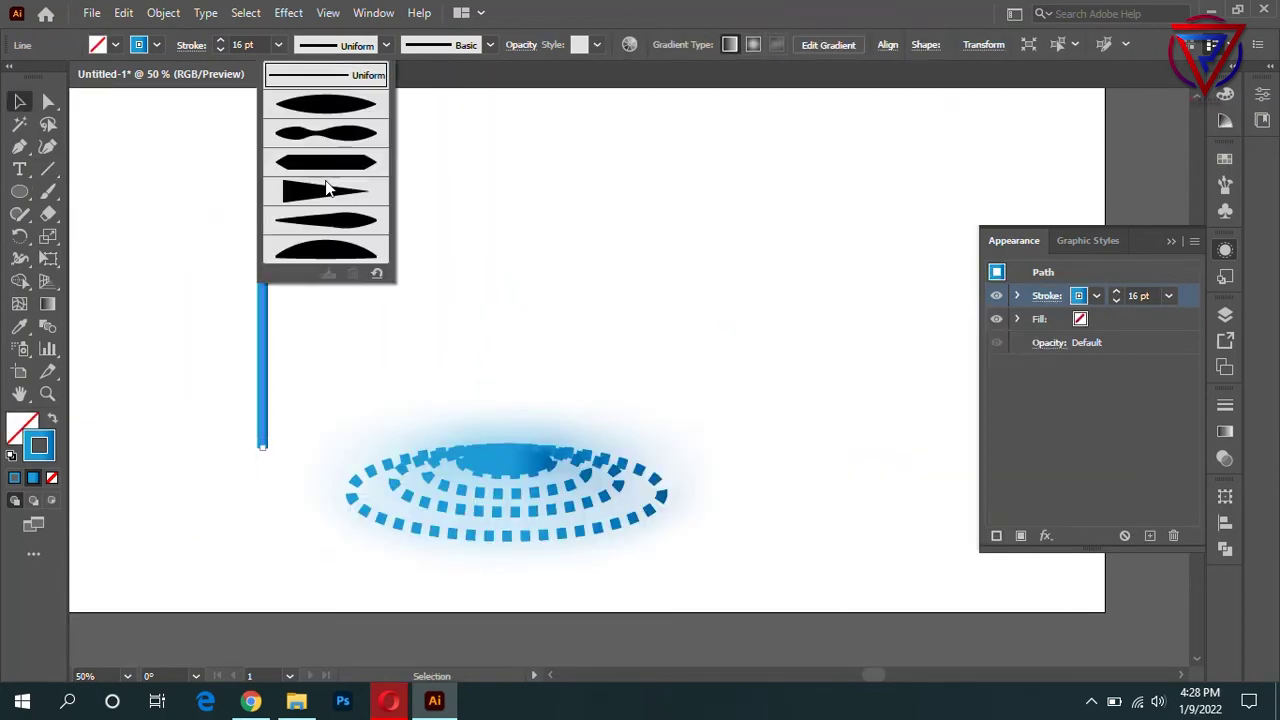
pyautogui.click(340, 176)
# Rotate-copy the line around its bottom end repeatedly to build a fan.
pyautogui.scroll(1, 360, 326)
pyautogui.click(20, 238)
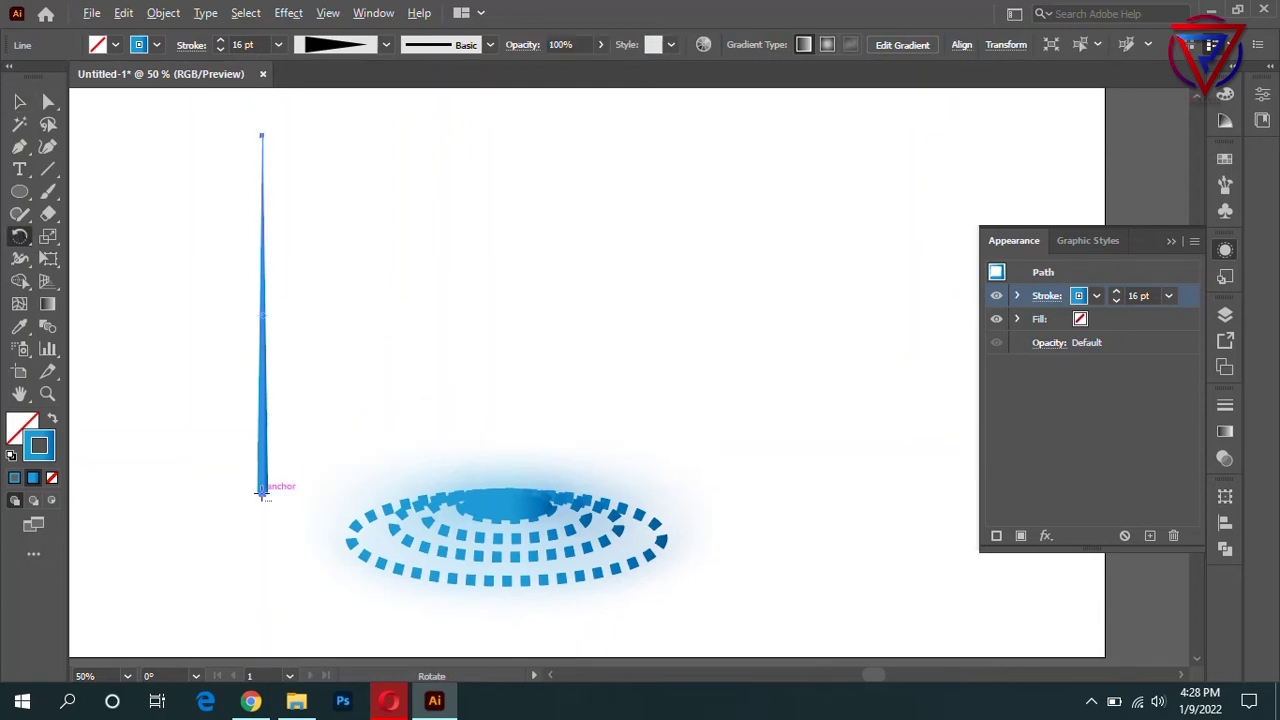
pyautogui.keyDown('alt'); pyautogui.click(263, 490); pyautogui.keyUp('alt')
pyautogui.click(723, 478)
pyautogui.hotkey('ctrl', 'd')
pyautogui.hotkey('ctrl', 'd')
pyautogui.hotkey('ctrl', 'd')
pyautogui.scroll(-1, 671, 337)
# Reflect-copy the fan and join both halves at the shared bottom point.
pyautogui.press('v')
pyautogui.moveTo(218, 330); pyautogui.dragTo(386, 277)
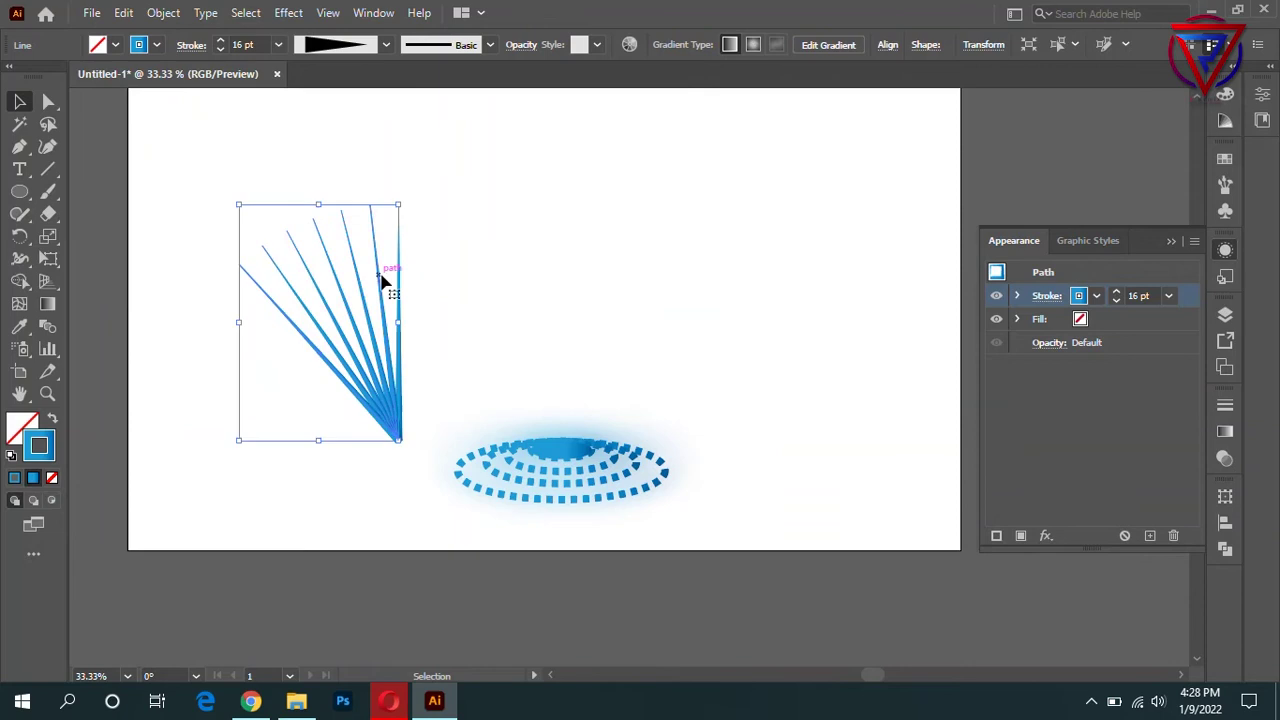
pyautogui.rightClick(377, 295)
pyautogui.click(666, 465)
pyautogui.click(727, 497)
pyautogui.moveTo(236, 432); pyautogui.dragTo(414, 436)
pyautogui.moveTo(230, 460); pyautogui.dragTo(429, 144)
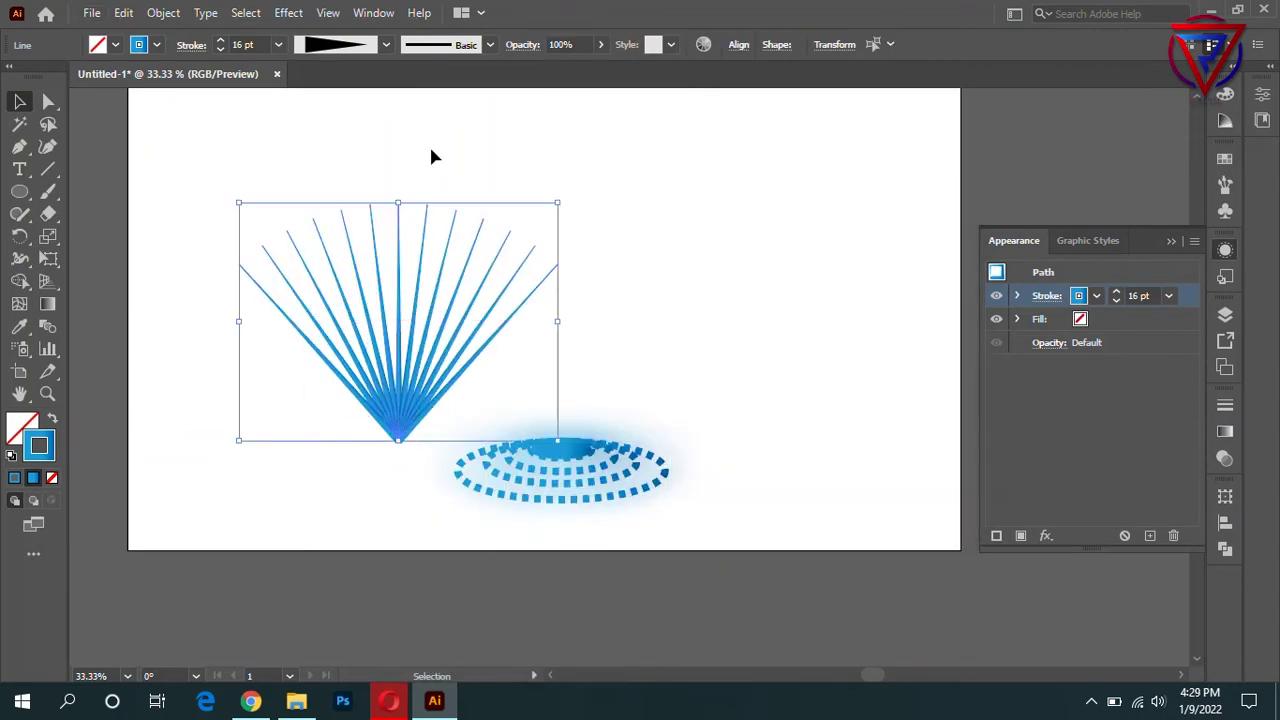
pyautogui.click(288, 12)
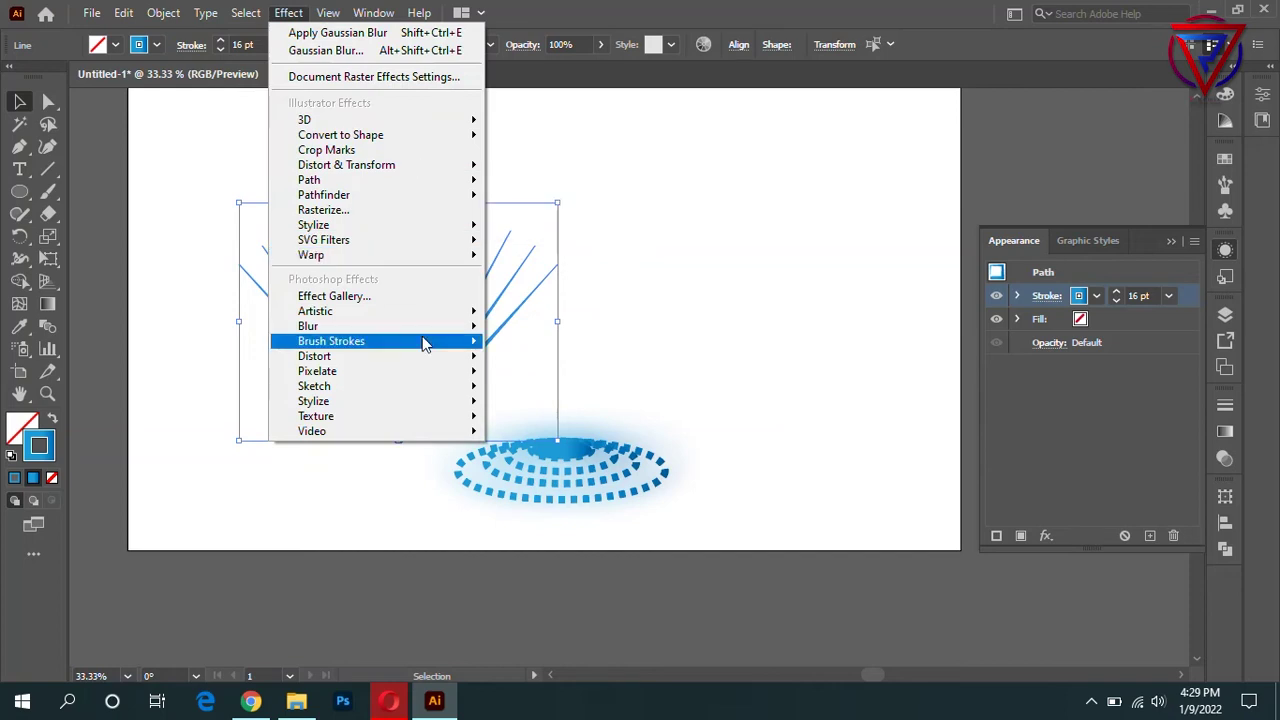
# Apply Radial and Gaussian Blur to the rays, move them, then undo.
pyautogui.click(540, 341)
pyautogui.click(885, 204)
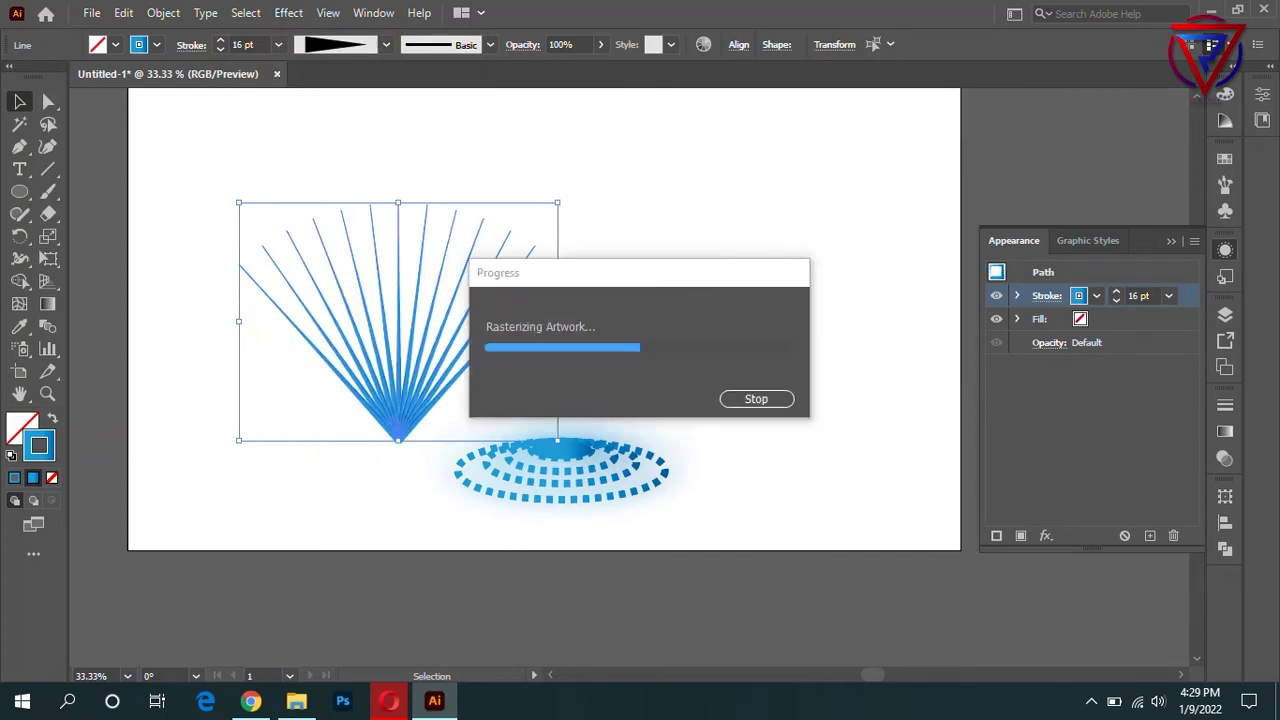
pyautogui.click(288, 12)
pyautogui.click(562, 338)
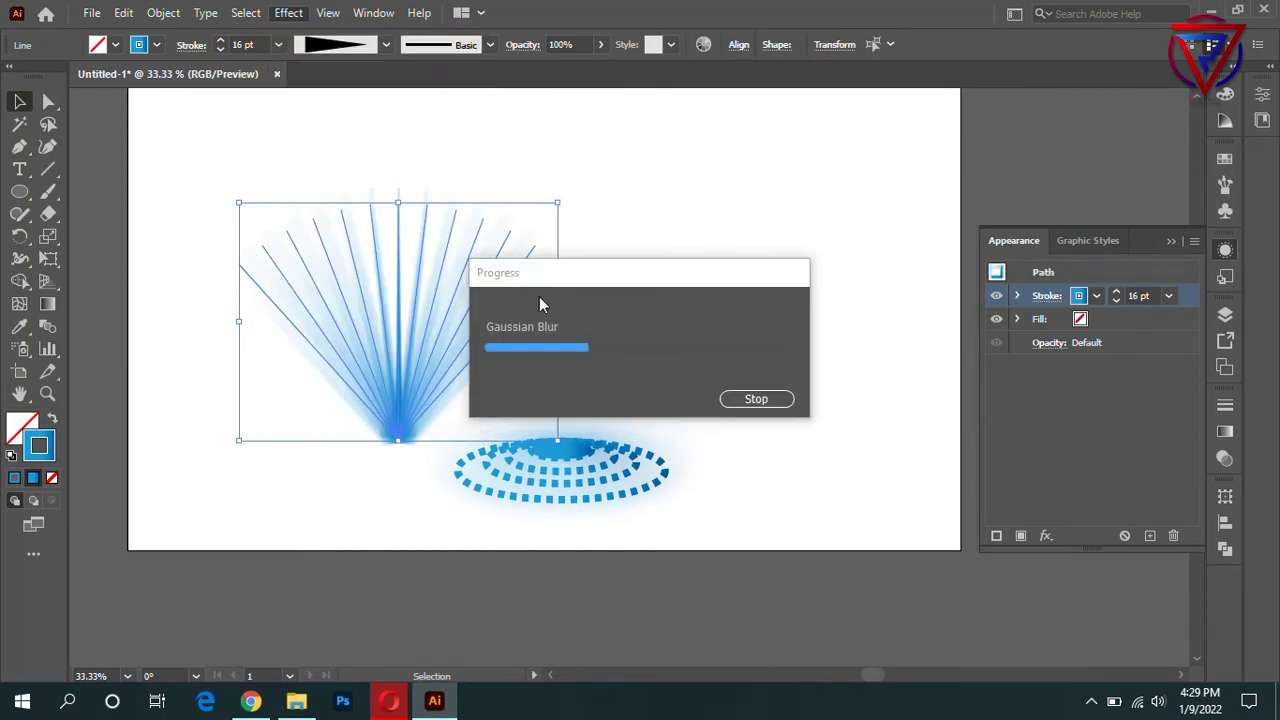
pyautogui.click(610, 500)
pyautogui.moveTo(395, 330); pyautogui.dragTo(557, 330)
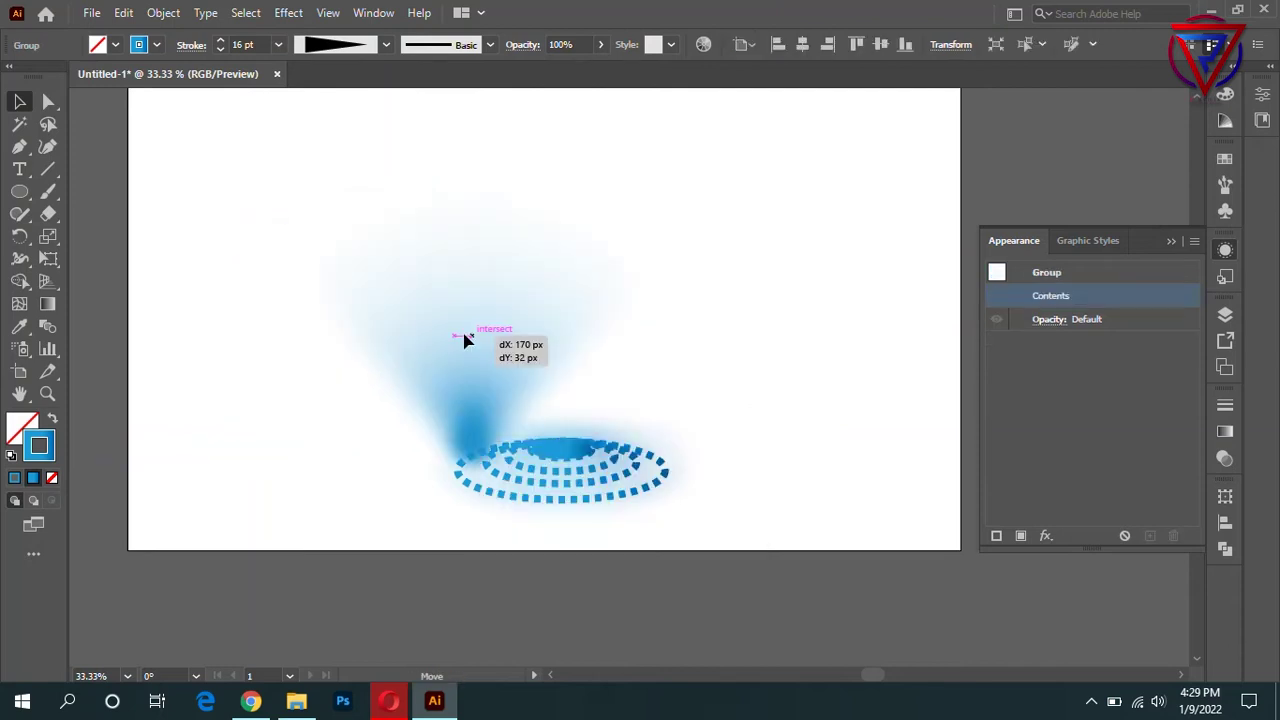
pyautogui.hotkey('ctrl', 'z')
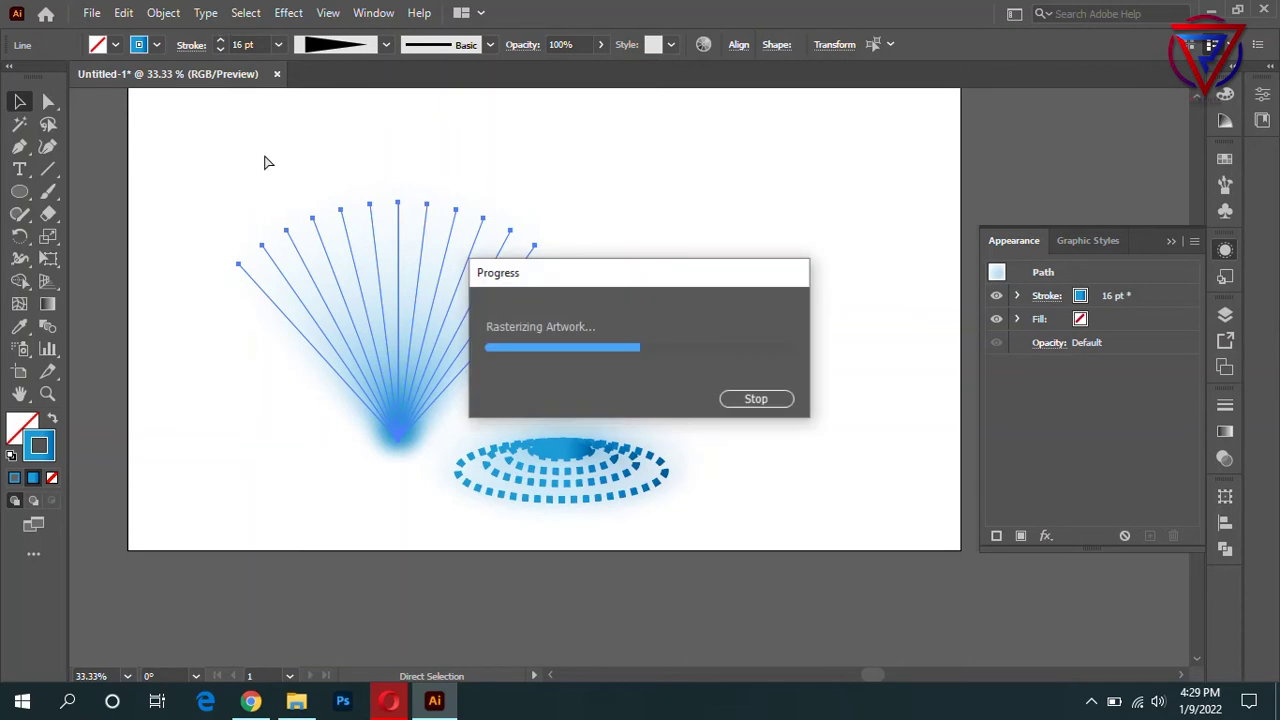
# Blur the ray fan with a 9.866 px Gaussian Blur and set it above the ring centre.
pyautogui.moveTo(234, 129); pyautogui.dragTo(554, 345)
pyautogui.click(288, 12)
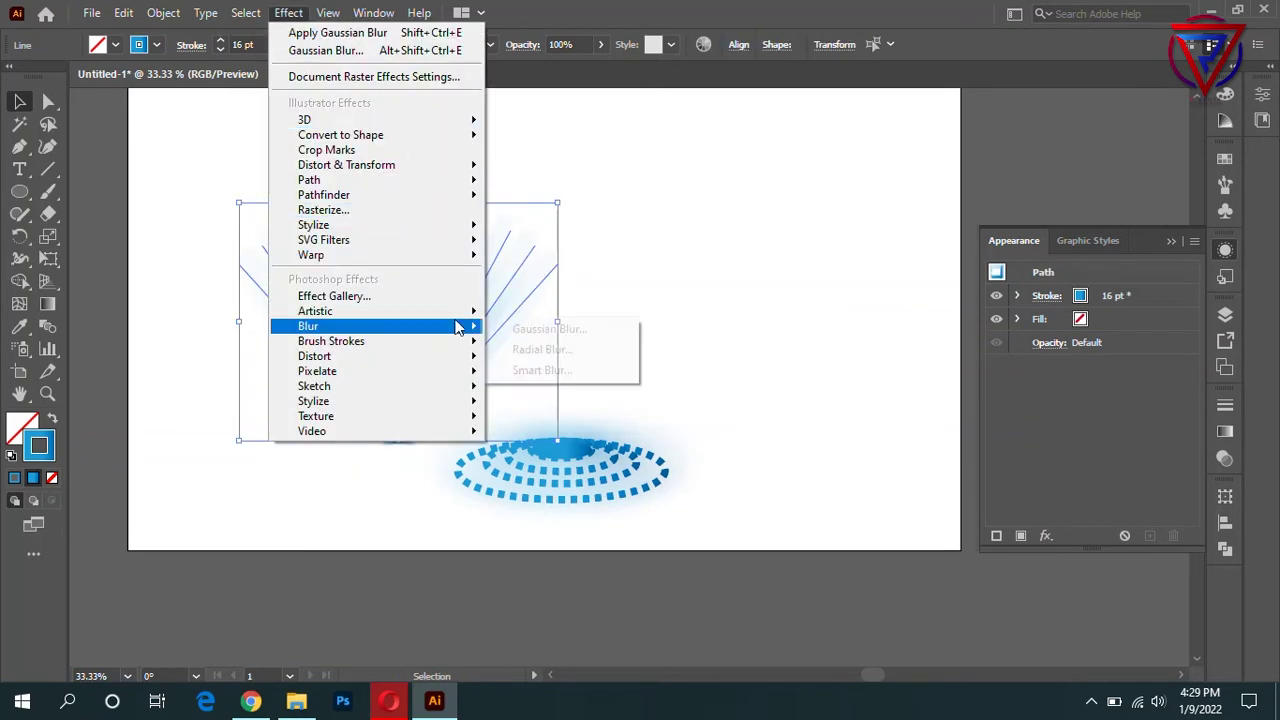
pyautogui.click(530, 330)
pyautogui.moveTo(600, 457)
pyautogui.mouseDown()
pyautogui.moveTo(578, 458)
pyautogui.moveTo(593, 458)
pyautogui.mouseUp()
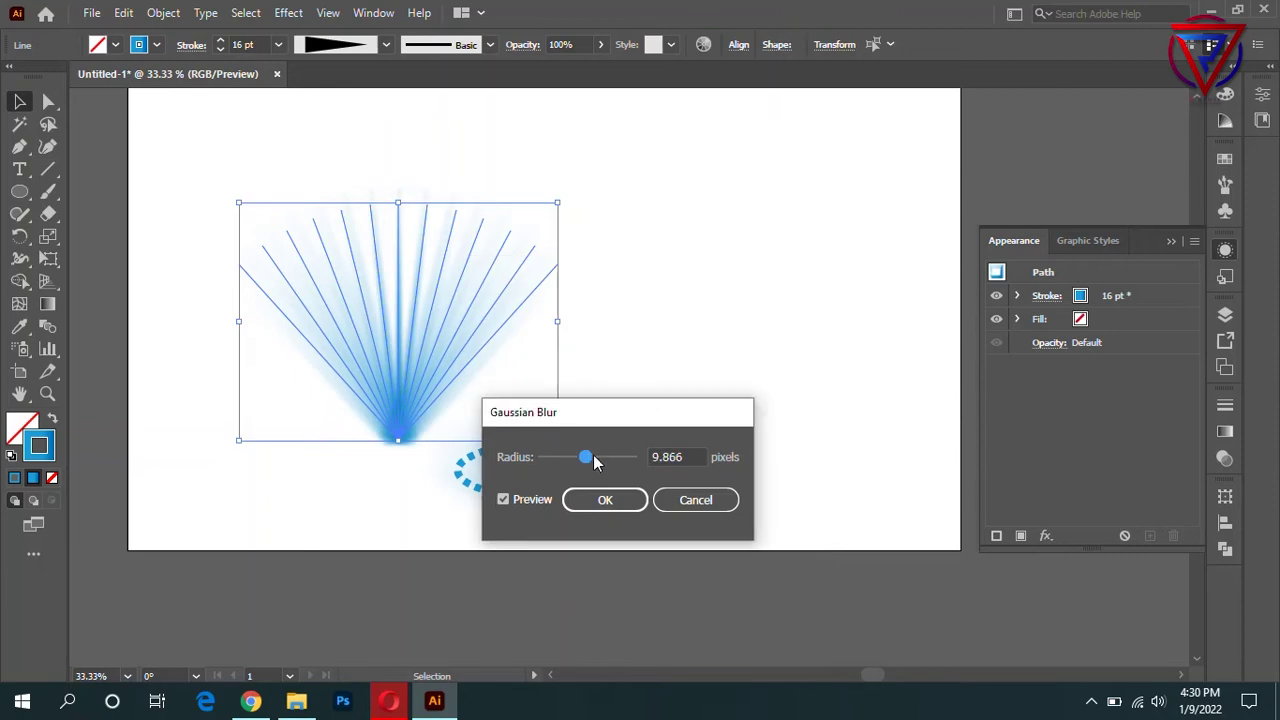
pyautogui.press('Return')
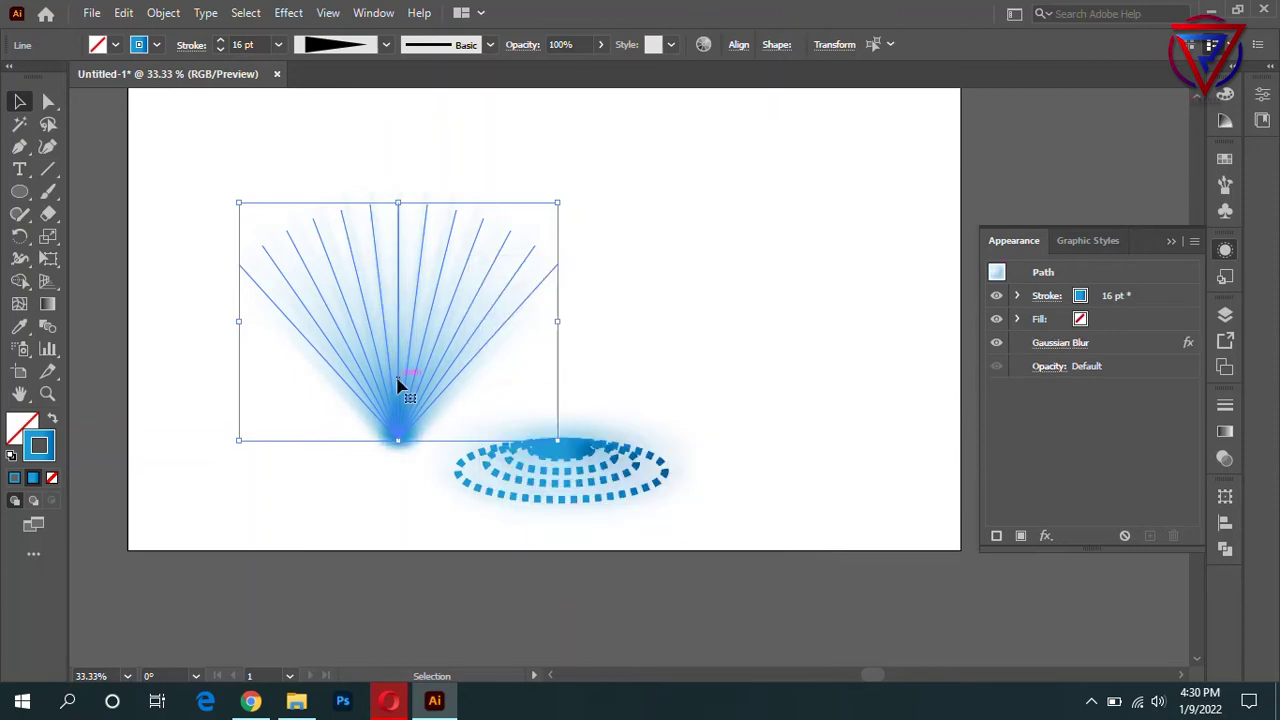
pyautogui.moveTo(395, 385); pyautogui.dragTo(556, 388)
pyautogui.scroll(3, 614, 429)
pyautogui.moveTo(508, 433); pyautogui.dragTo(506, 414)
# Shift the dotted ring ellipses slightly and apply a Radial Blur to them.
pyautogui.scroll(-3, 663, 429)
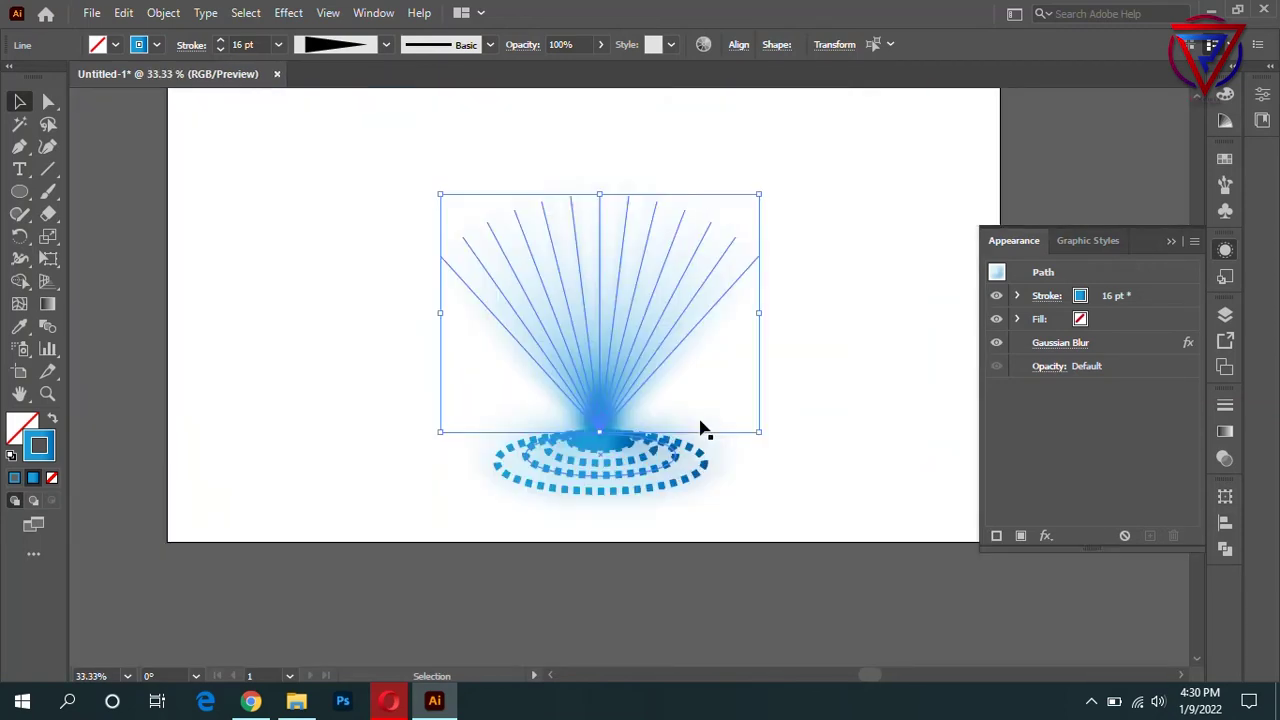
pyautogui.scroll(-1, 700, 429)
pyautogui.click(765, 490)
pyautogui.scroll(2, 765, 490)
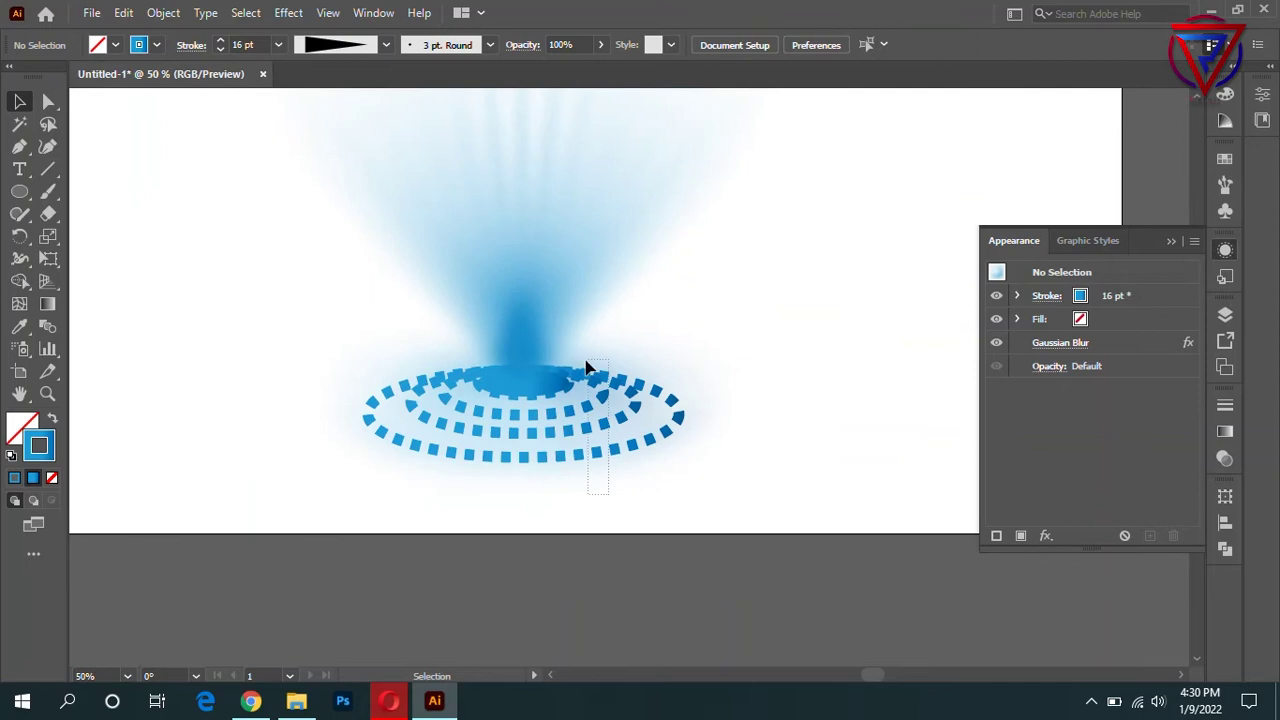
pyautogui.moveTo(587, 368); pyautogui.dragTo(686, 364)
pyautogui.scroll(2, 560, 445)
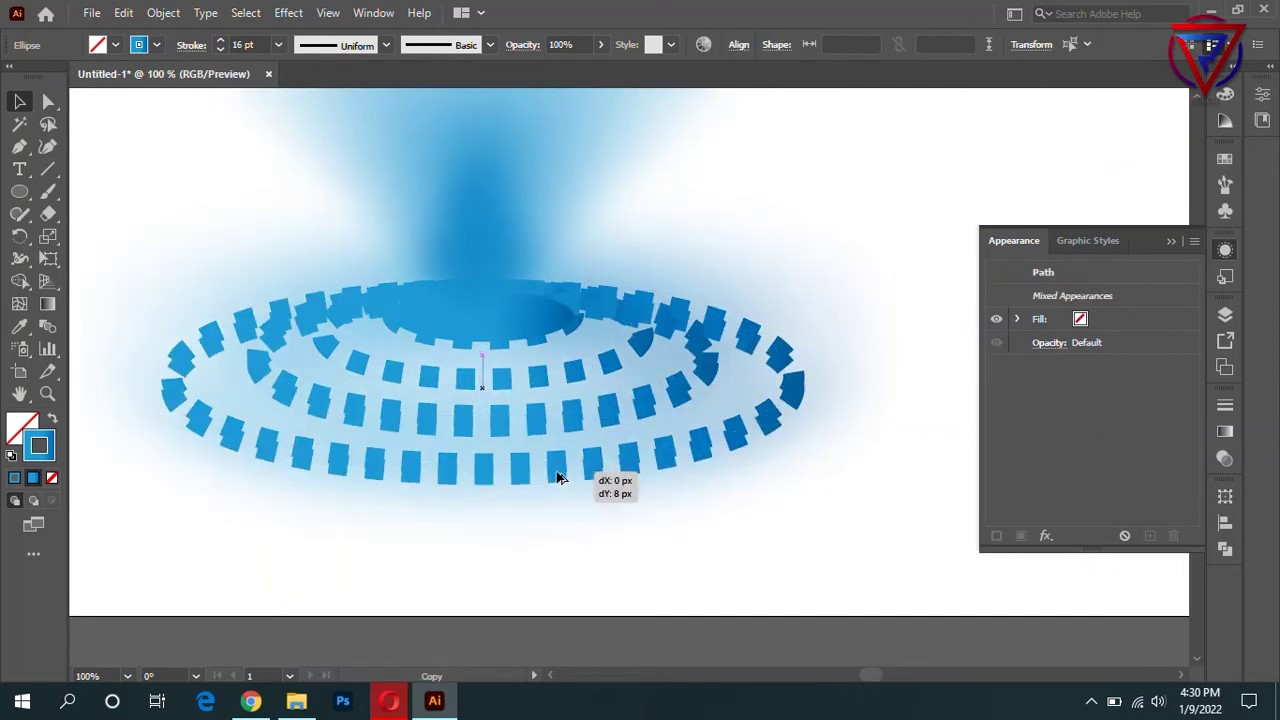
pyautogui.moveTo(551, 466); pyautogui.dragTo(548, 430)
pyautogui.click(288, 13)
pyautogui.click(543, 346)
pyautogui.click(884, 200)
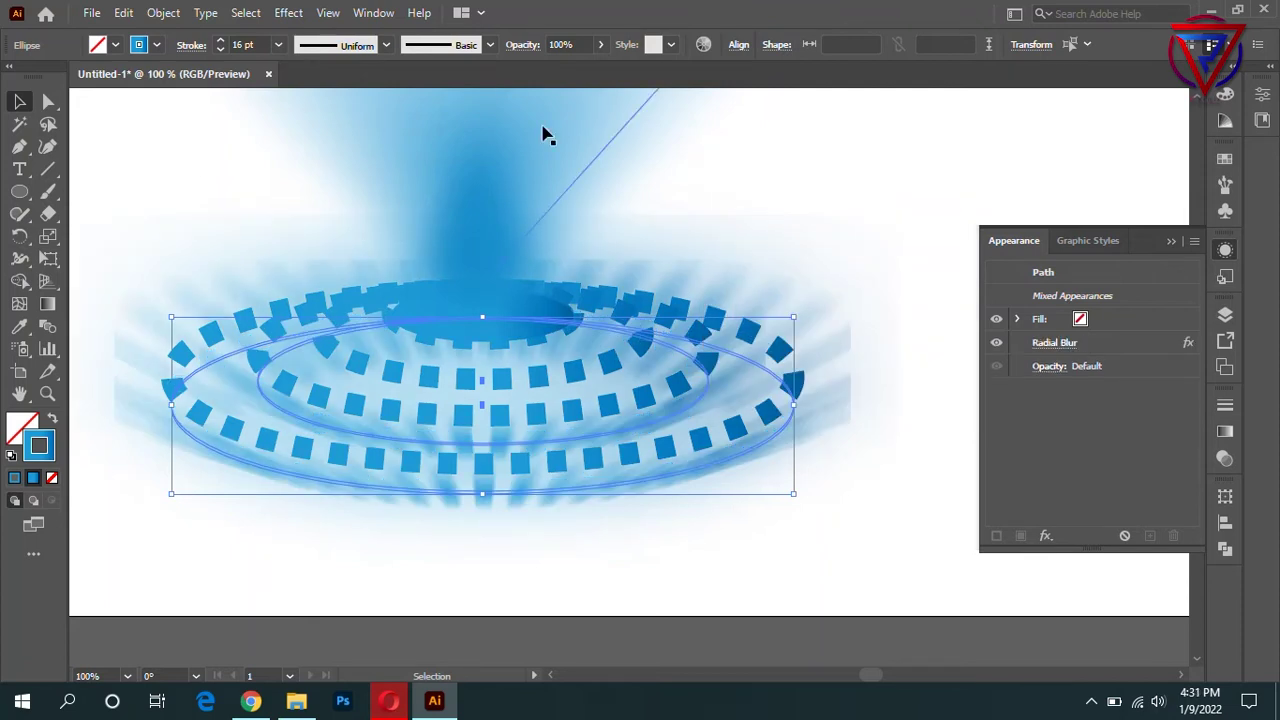
pyautogui.press('Up')
pyautogui.press('Up')
pyautogui.press('Up')
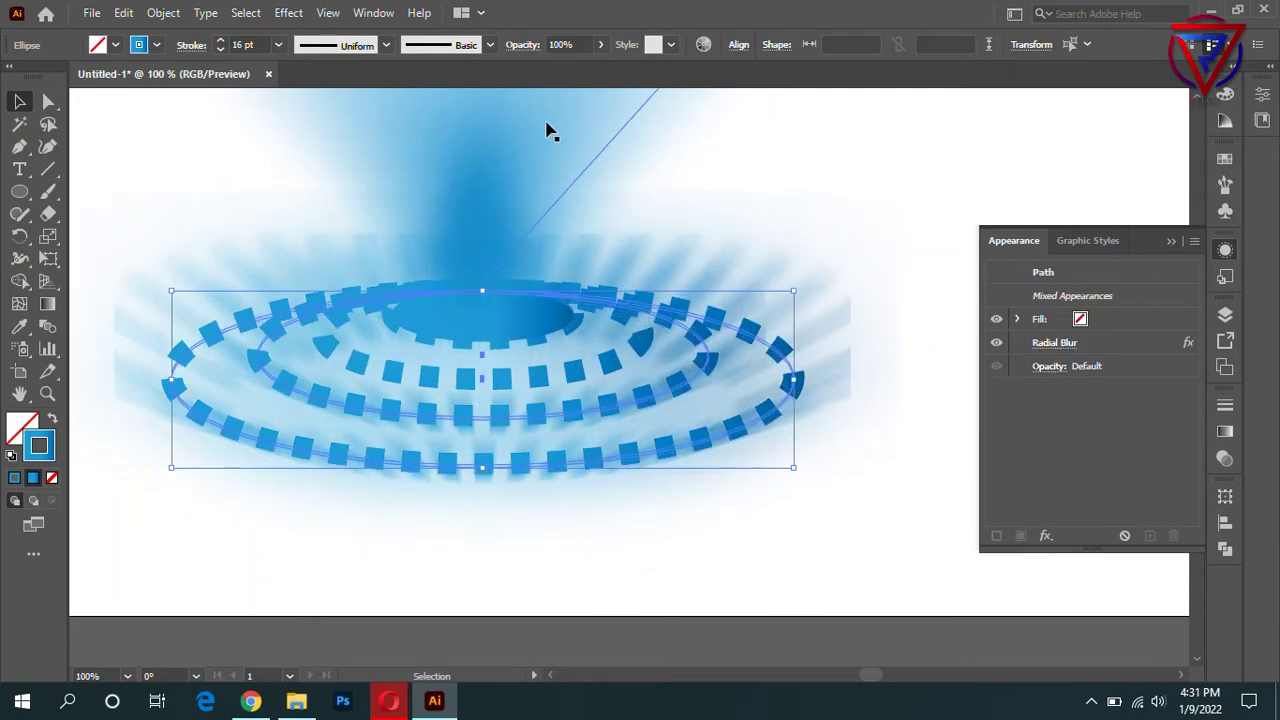
# Apply a Gaussian Blur and move the ray fan down onto the ellipses.
pyautogui.click(288, 13)
pyautogui.click(520, 385)
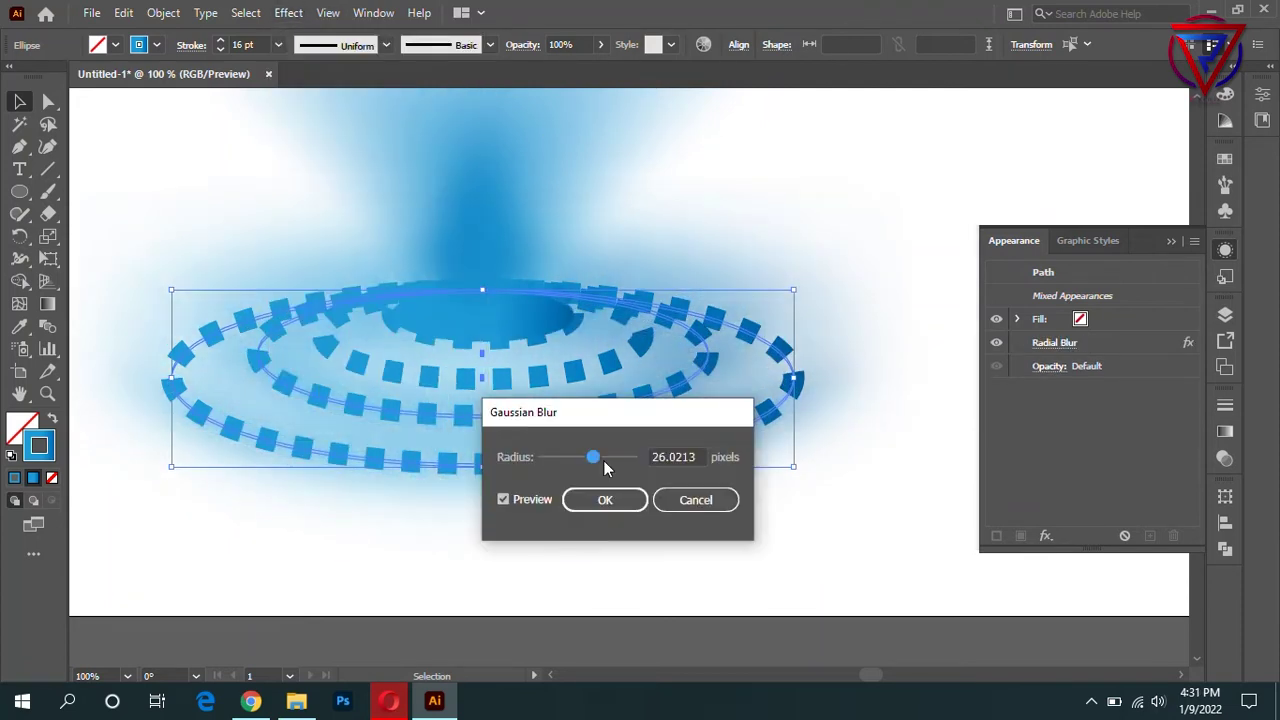
pyautogui.click(605, 499)
pyautogui.hotkey('ctrl', '-')
pyautogui.hotkey('ctrl', '-')
pyautogui.click(686, 371)
pyautogui.moveTo(581, 419)
pyautogui.mouseDown()
pyautogui.moveTo(578, 430)
pyautogui.moveTo(586, 423)
pyautogui.mouseUp()
pyautogui.scroll(-2, 586, 423)
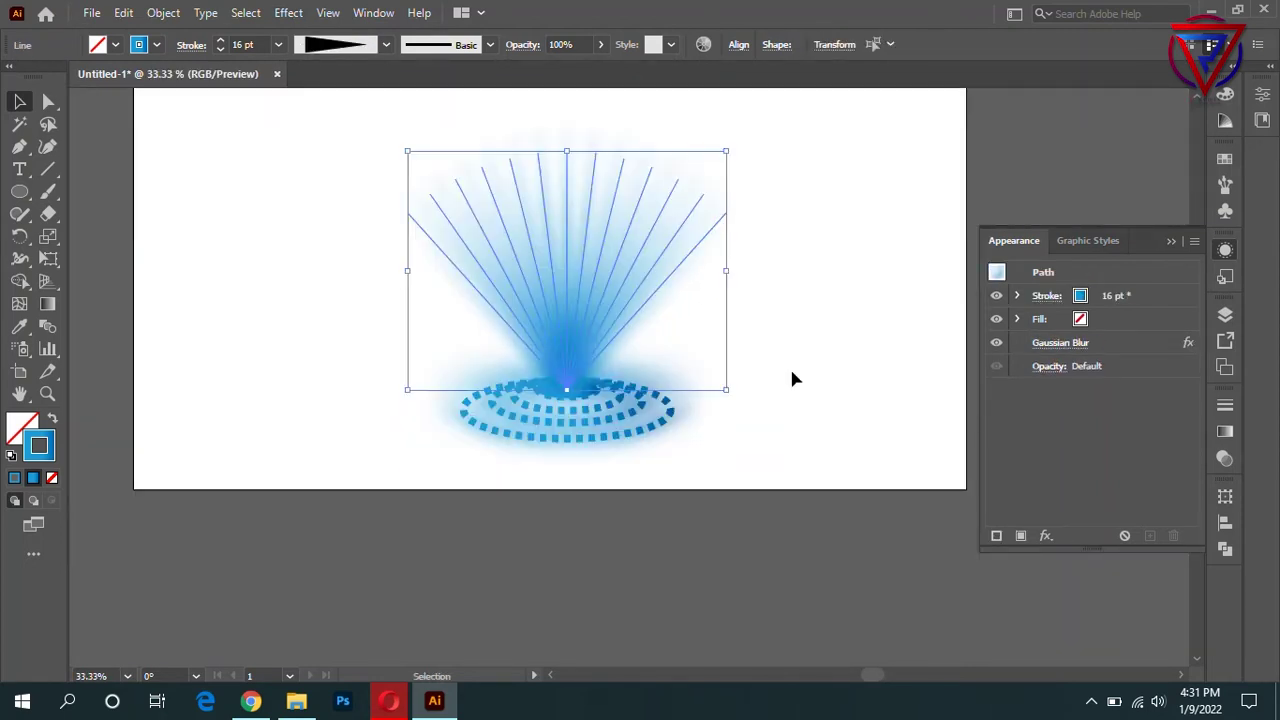
pyautogui.click(778, 380)
# Try a copy of the ellipses above the rays, then draw a 231 × 231 px circle.
pyautogui.moveTo(663, 394); pyautogui.dragTo(650, 110)
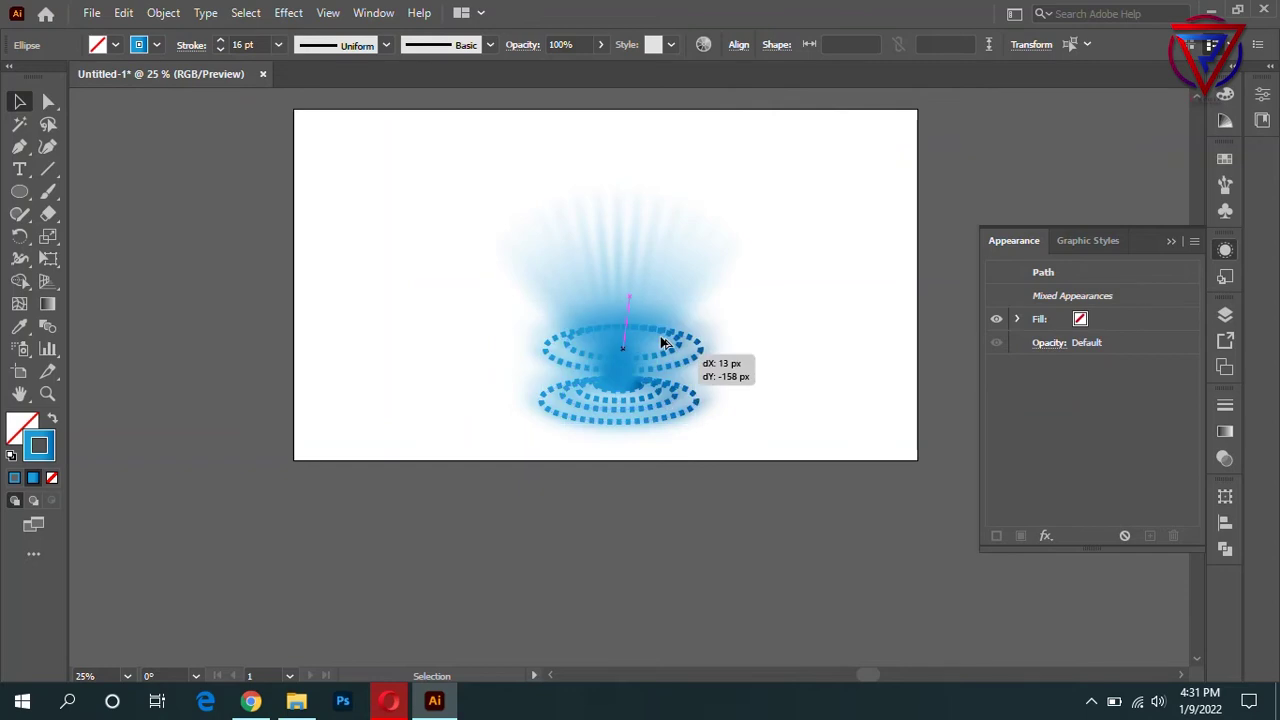
pyautogui.hotkey('ctrl', '-')
pyautogui.hotkey('ctrl', 'z')
pyautogui.hotkey('ctrl', '+')
pyautogui.hotkey('ctrl', 'z')
pyautogui.hotkey('ctrl', 'shift', 'z')
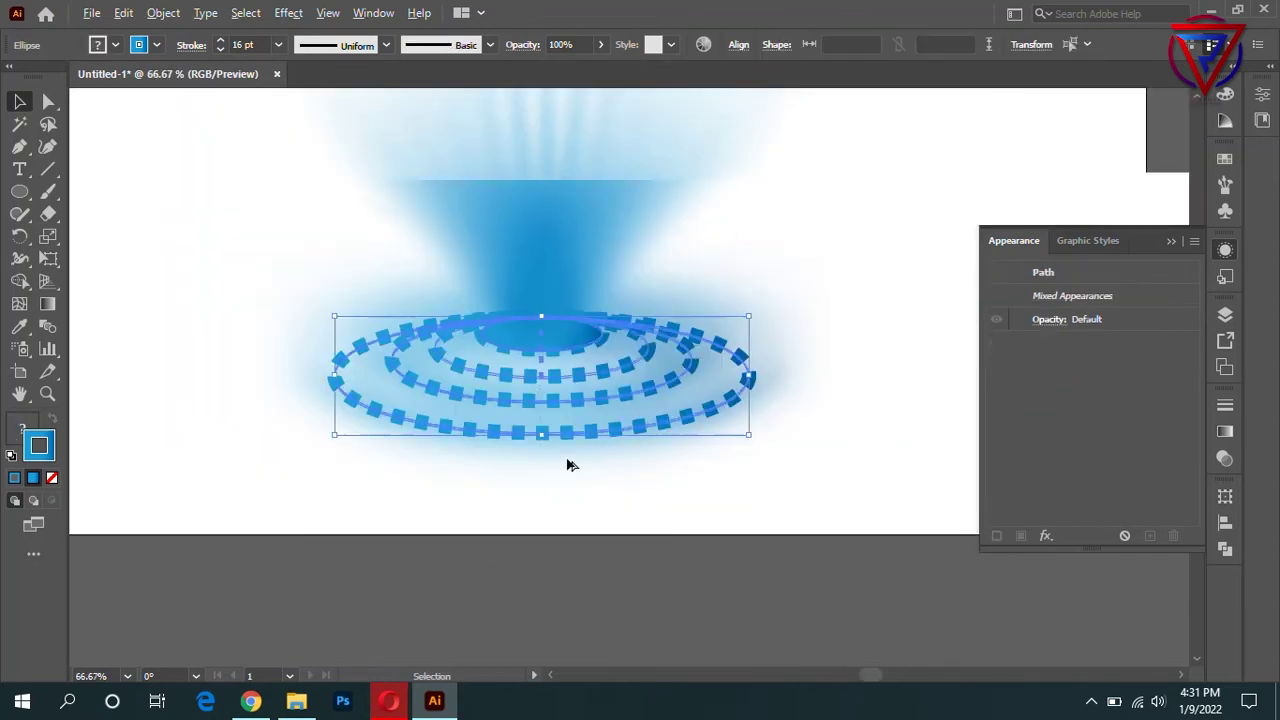
pyautogui.hotkey('ctrl', '-')
pyautogui.rightClick(578, 443)
pyautogui.click(750, 352)
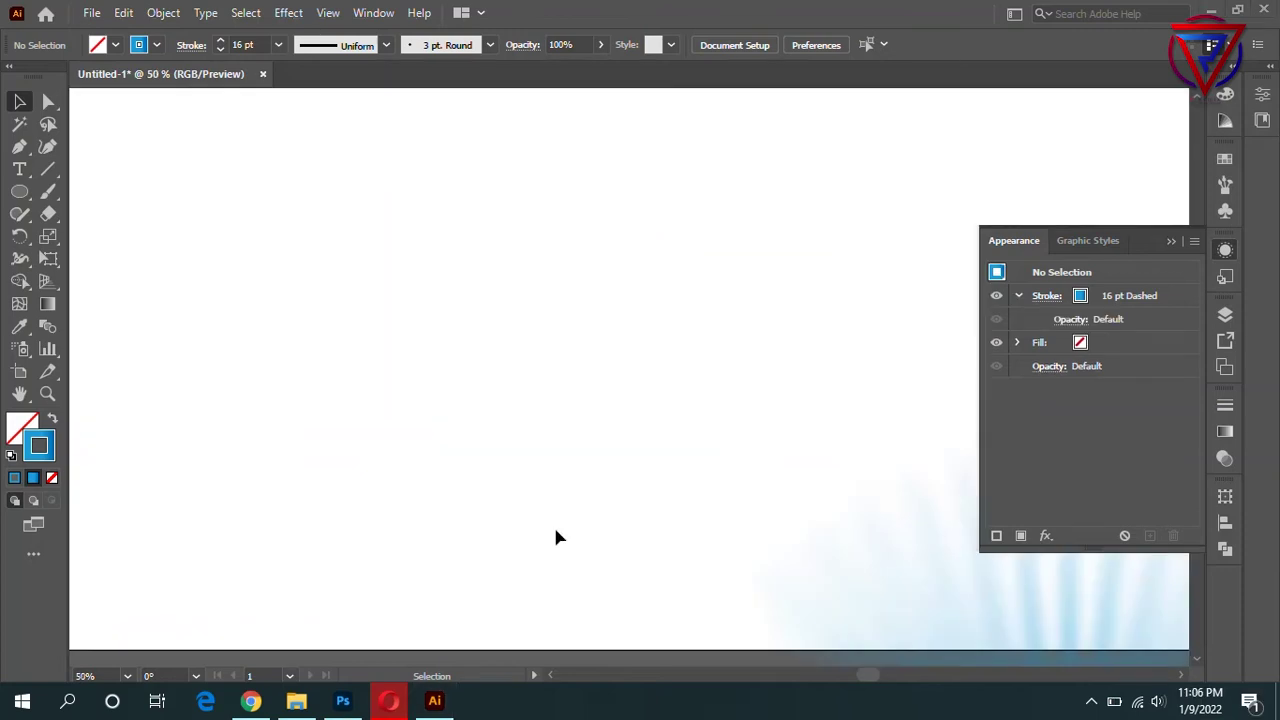
pyautogui.moveTo(319, 230); pyautogui.dragTo(532, 441)
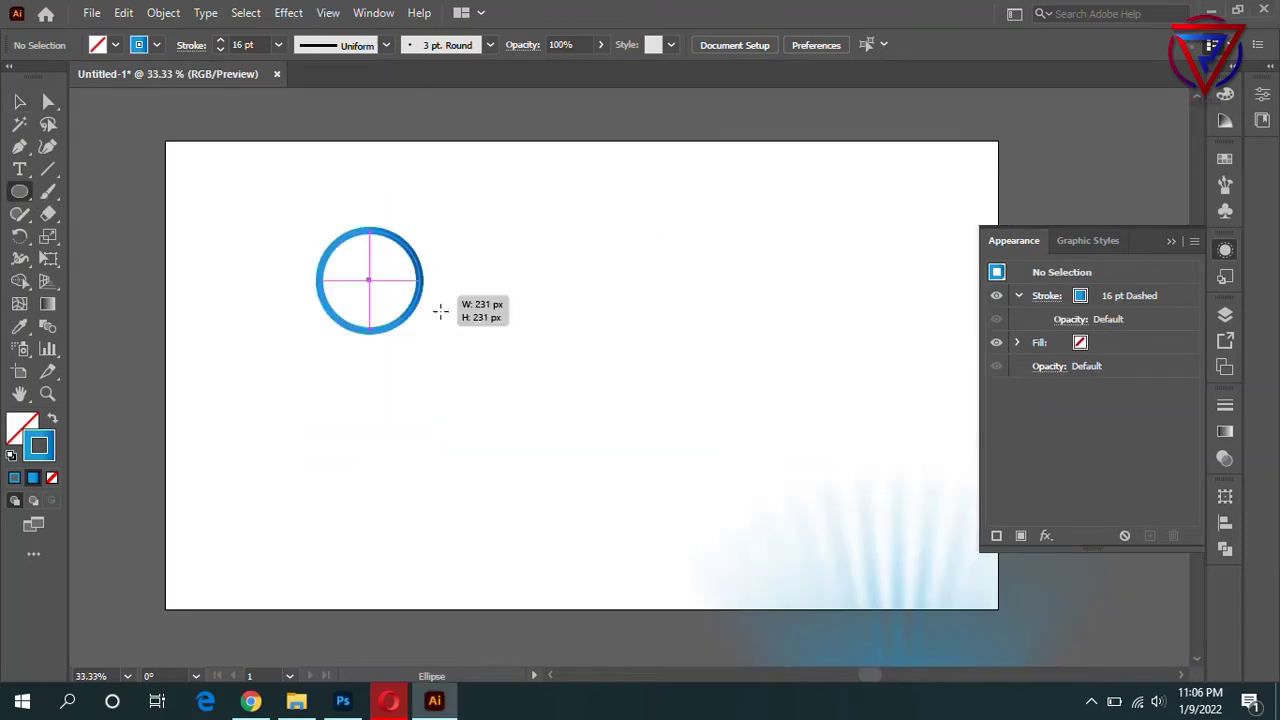
# Make the circle's stroke dashed and Alt-drag two larger copies, the largest 900 px.
pyautogui.click(1017, 296)
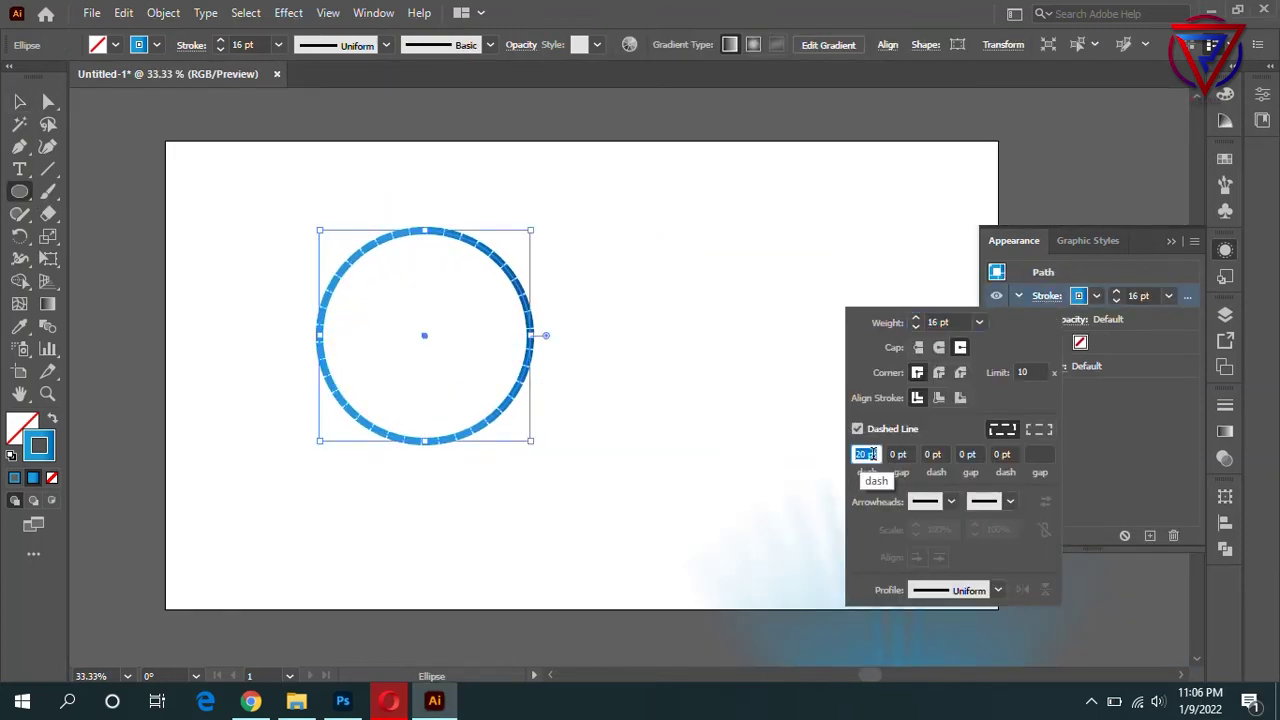
pyautogui.click(700, 395)
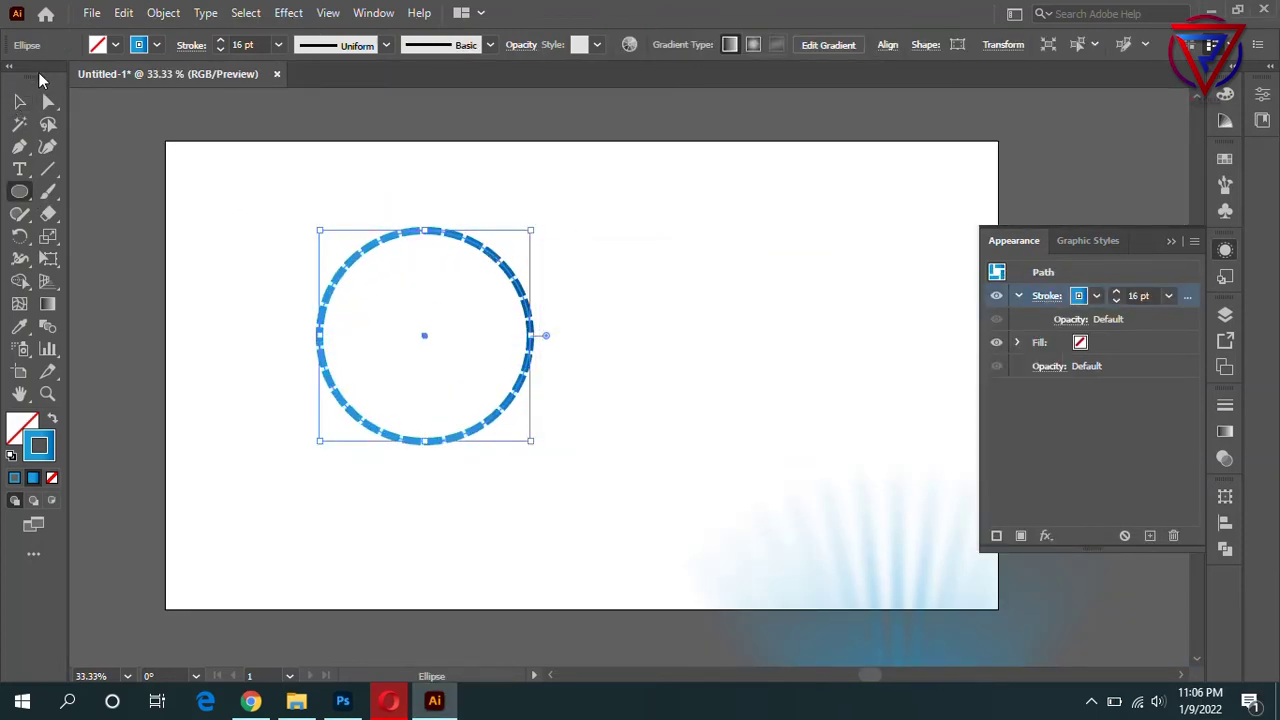
pyautogui.press('v')
pyautogui.moveTo(500, 251)
pyautogui.mouseDown()
pyautogui.moveTo(643, 180)
pyautogui.moveTo(565, 262)
pyautogui.moveTo(557, 251)
pyautogui.mouseUp()
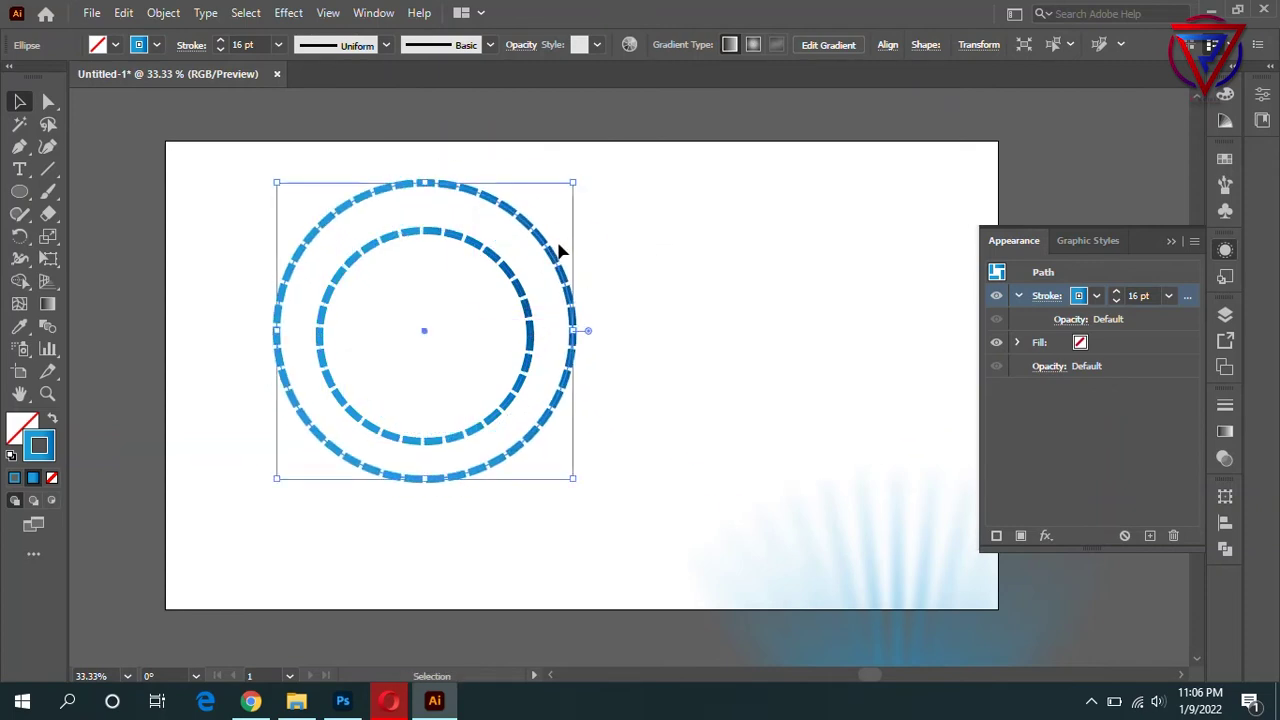
pyautogui.moveTo(571, 177)
pyautogui.mouseDown()
pyautogui.moveTo(655, 172)
pyautogui.moveTo(732, 133)
pyautogui.mouseUp()
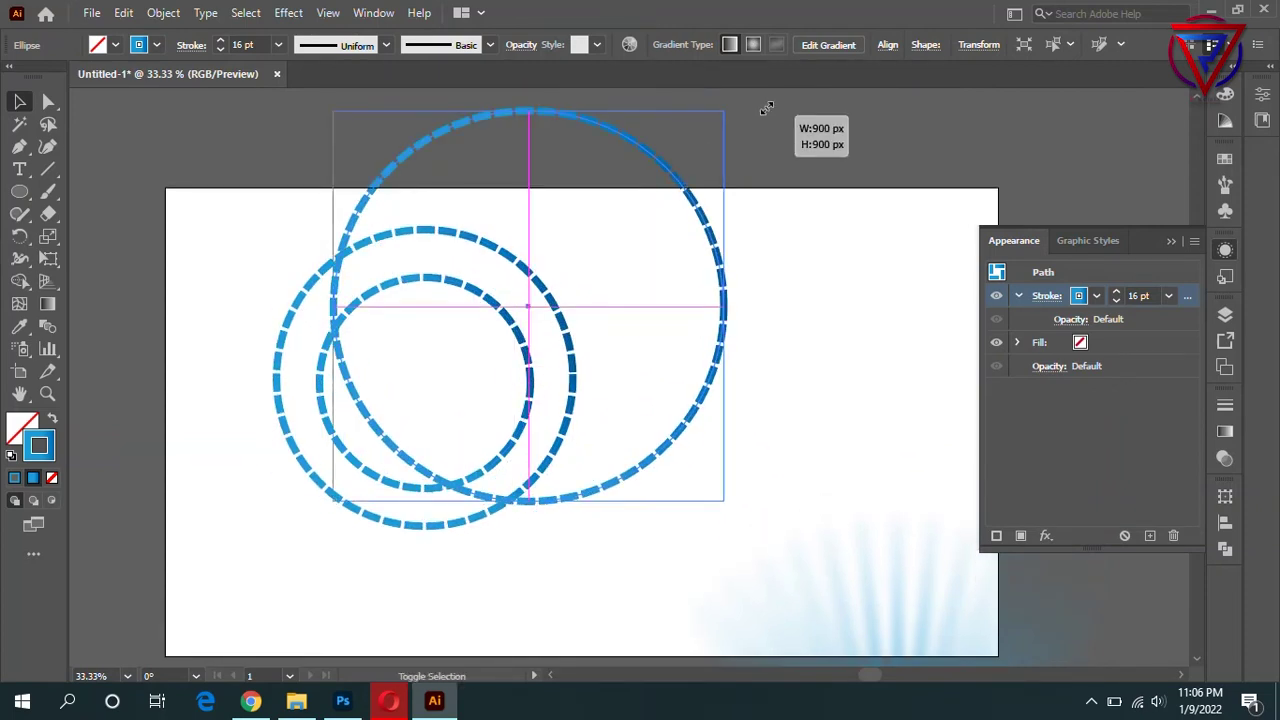
# Give the big circle a 32 pt stroke with an 85 pt dash length.
pyautogui.click(1047, 295)
pyautogui.press('Return')
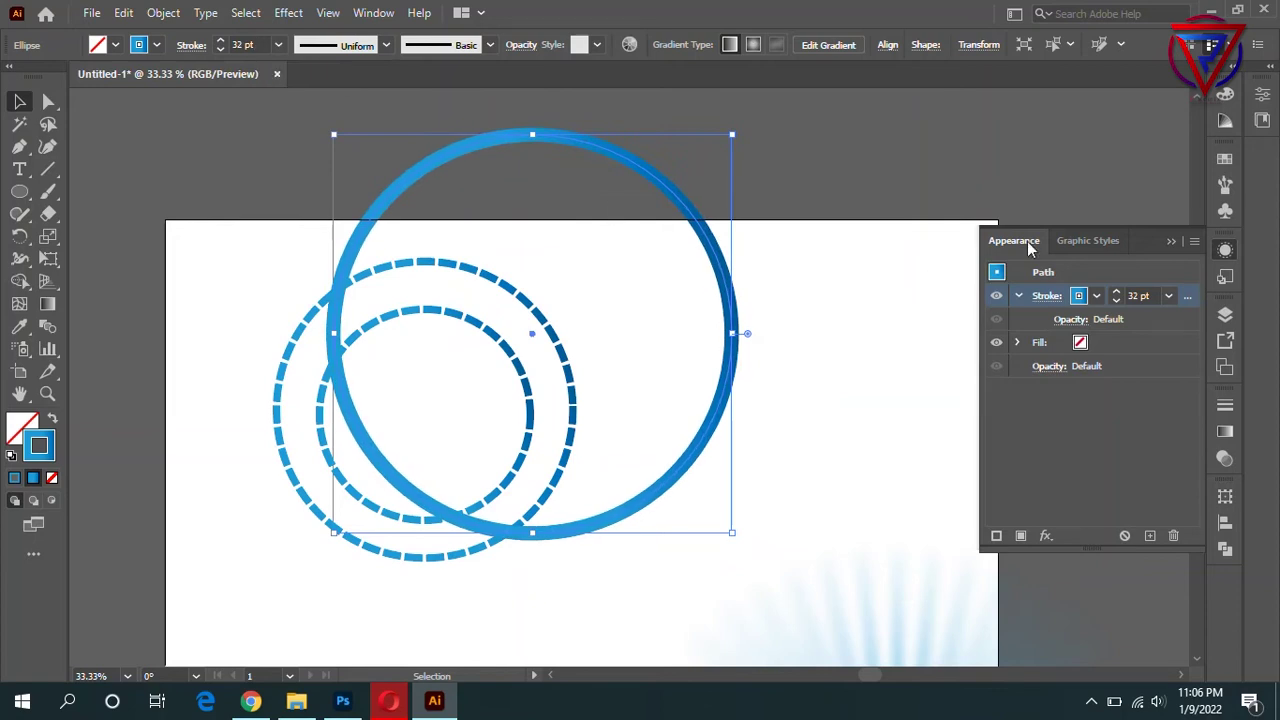
pyautogui.click(1047, 296)
pyautogui.write('85')
pyautogui.press('Return')
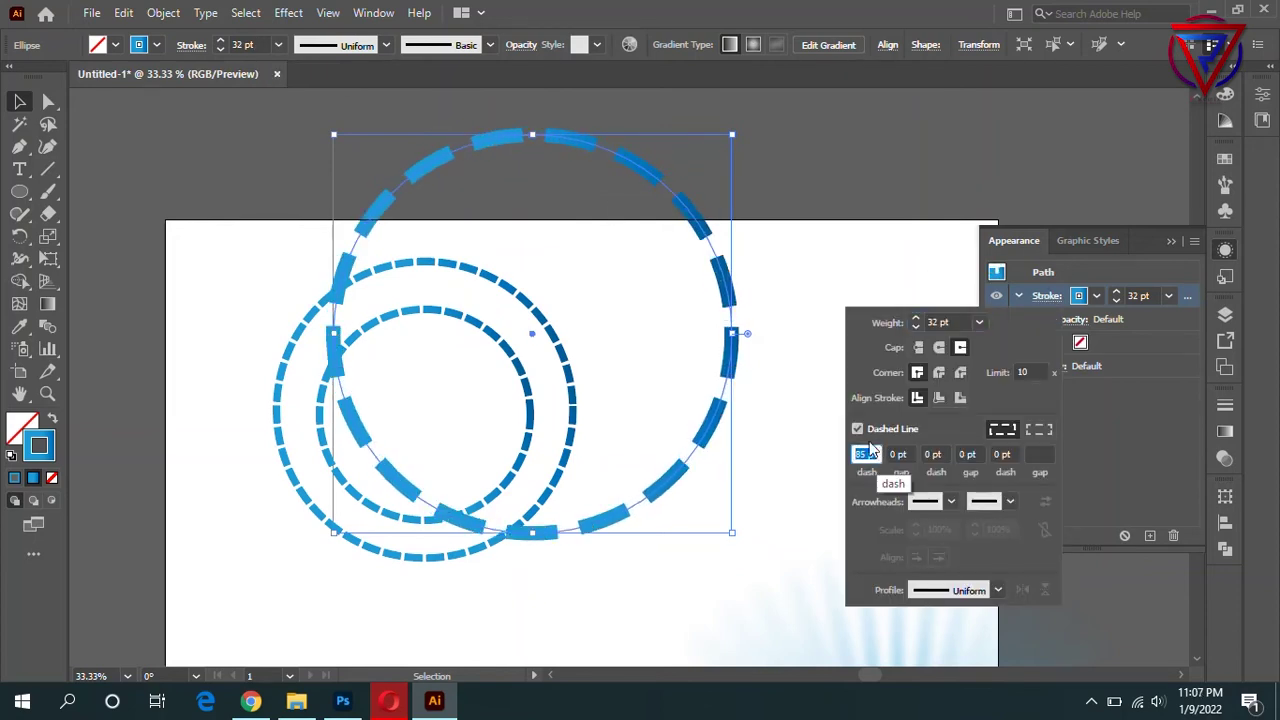
pyautogui.press('Return')
# Align all three circles on their horizontal and vertical centres.
pyautogui.hotkey('ctrl', 'a')
pyautogui.click(740, 44)
pyautogui.click(691, 103)
pyautogui.click(575, 103)
pyautogui.click(705, 288)
pyautogui.click(773, 280)
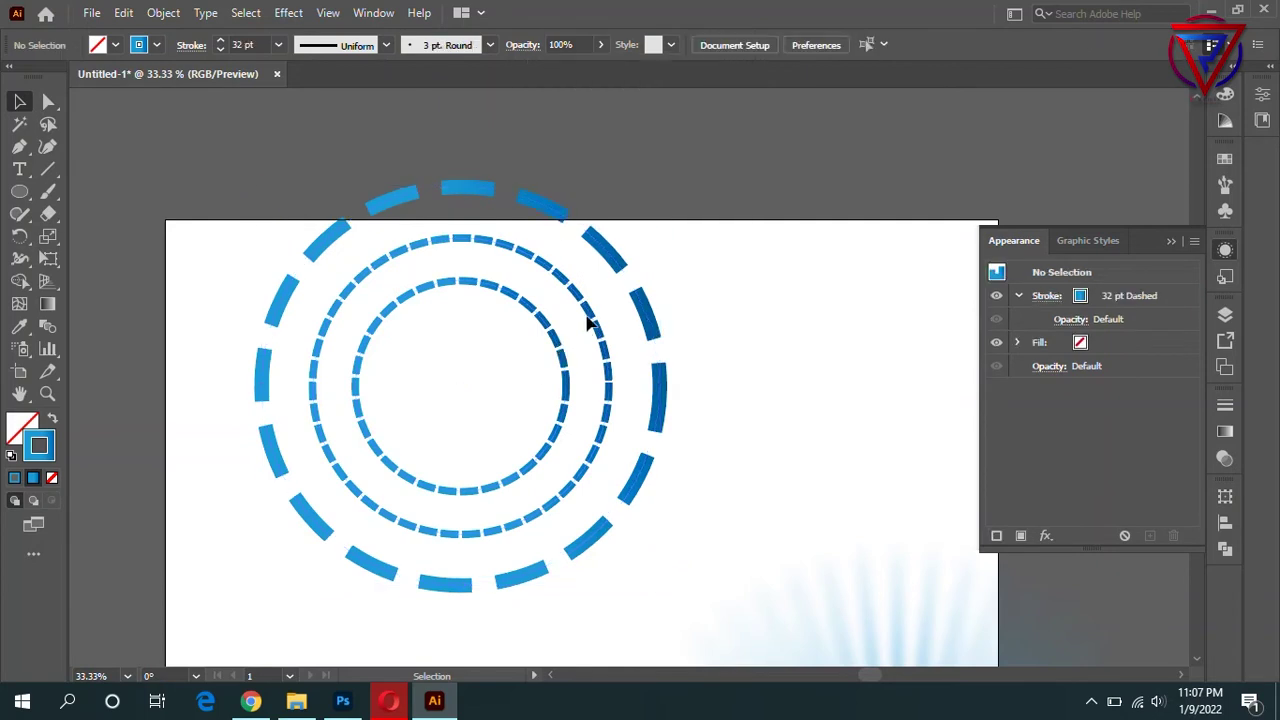
# Enlarge the middle and inner circles, adjust the middle stroke, and re-centre all three.
pyautogui.click(590, 322)
pyautogui.moveTo(612, 236); pyautogui.dragTo(648, 200)
pyautogui.click(548, 330)
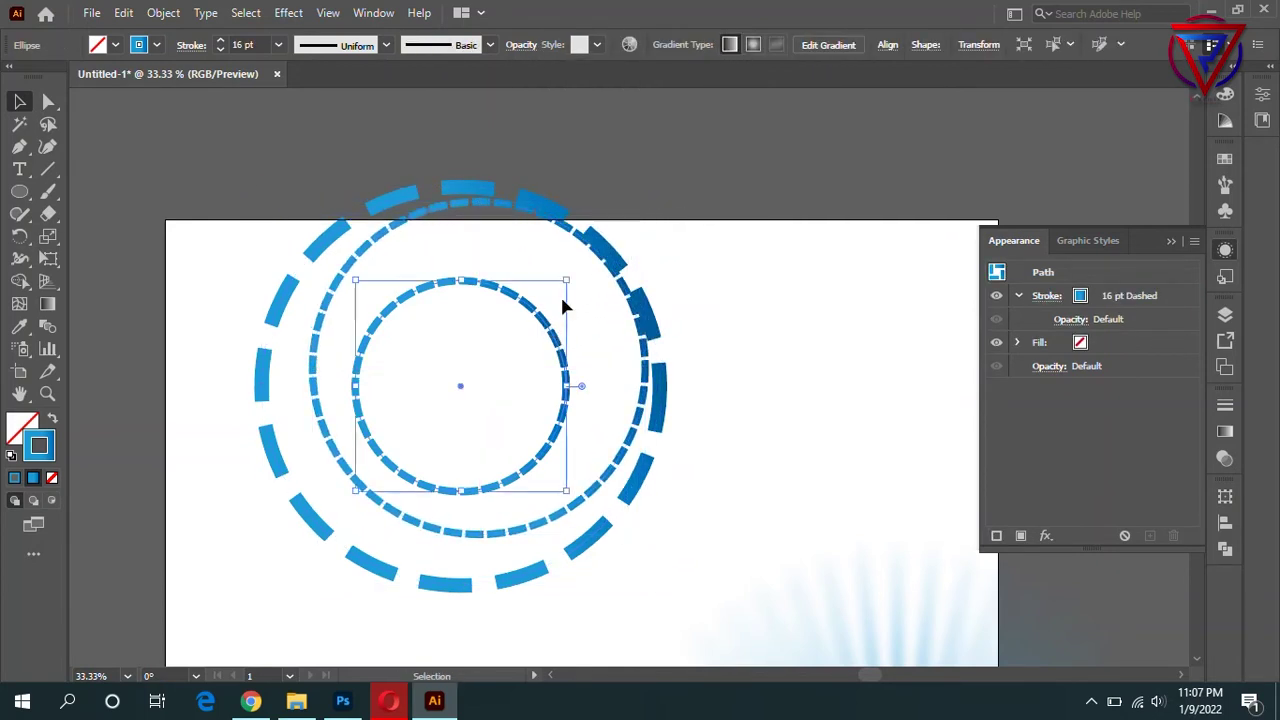
pyautogui.moveTo(566, 280); pyautogui.dragTo(634, 212)
pyautogui.click(312, 400)
pyautogui.click(1047, 295)
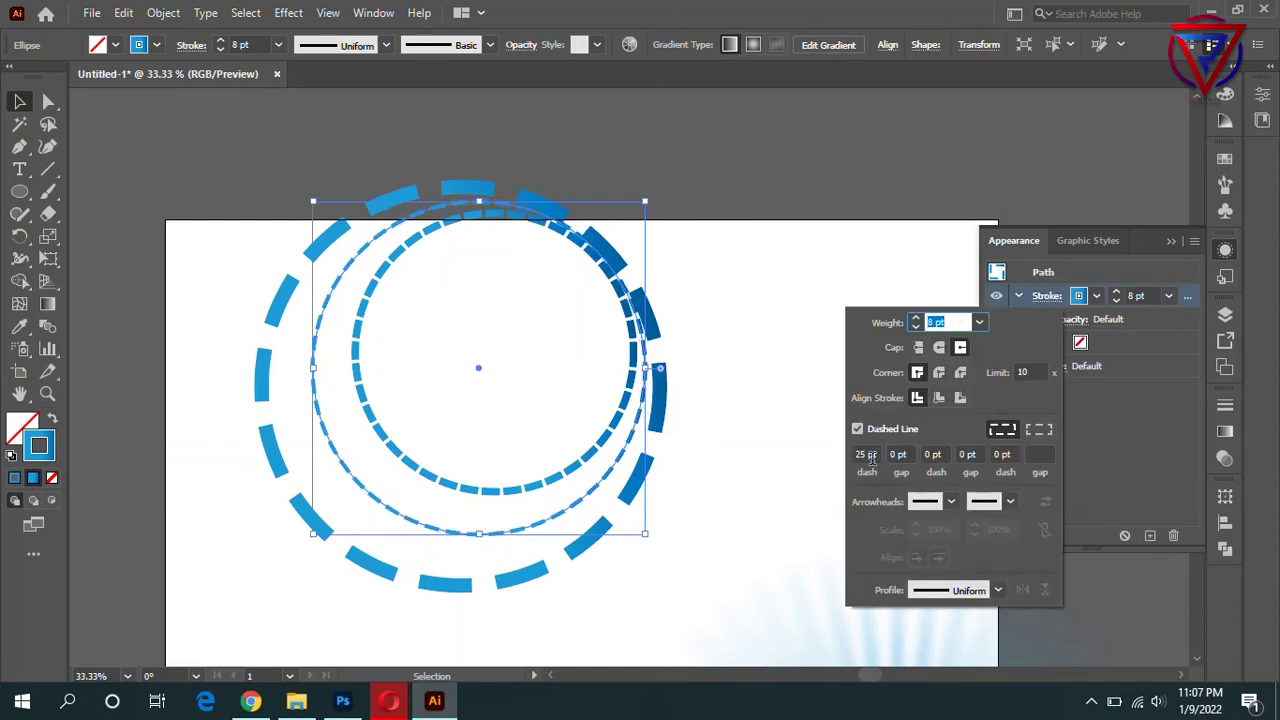
pyautogui.moveTo(786, 257); pyautogui.dragTo(420, 194)
pyautogui.click(738, 44)
pyautogui.click(569, 140)
pyautogui.click(669, 140)
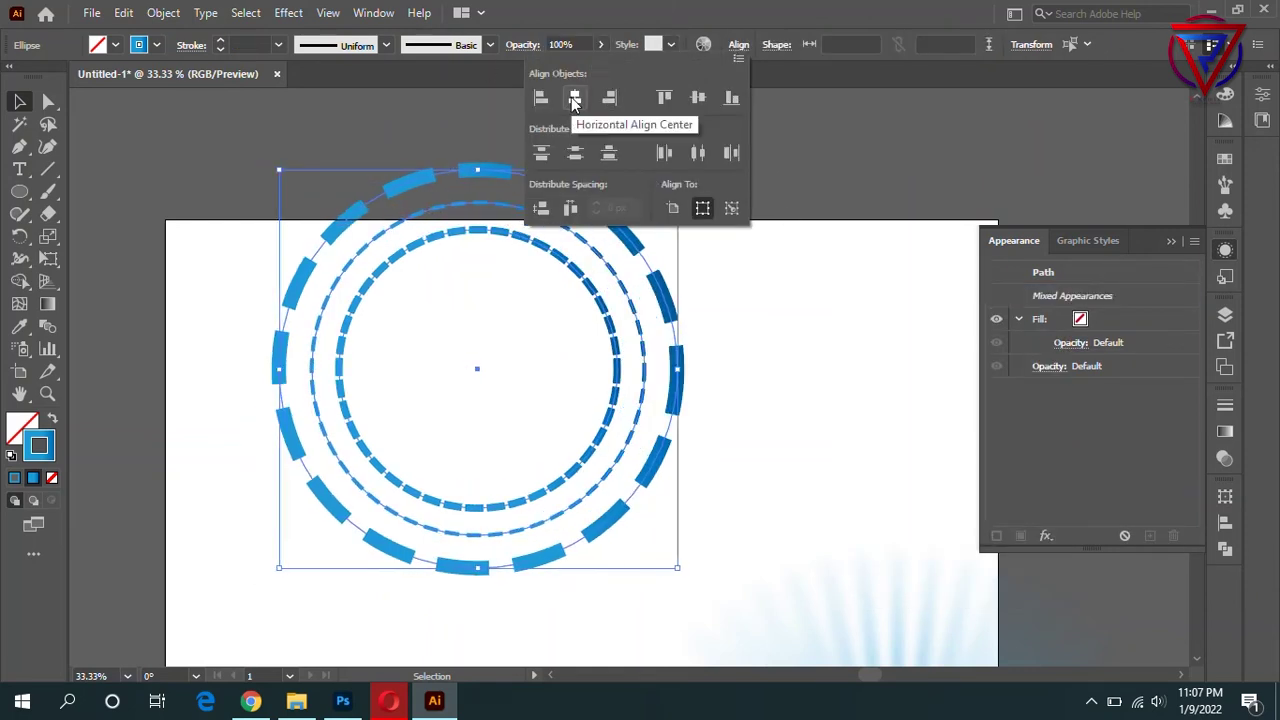
# Group the three dashed circles and try a 3D Rotate on them with a 45° angle.
pyautogui.hotkey('ctrl', 'g')
pyautogui.click(288, 12)
pyautogui.moveTo(310, 180)
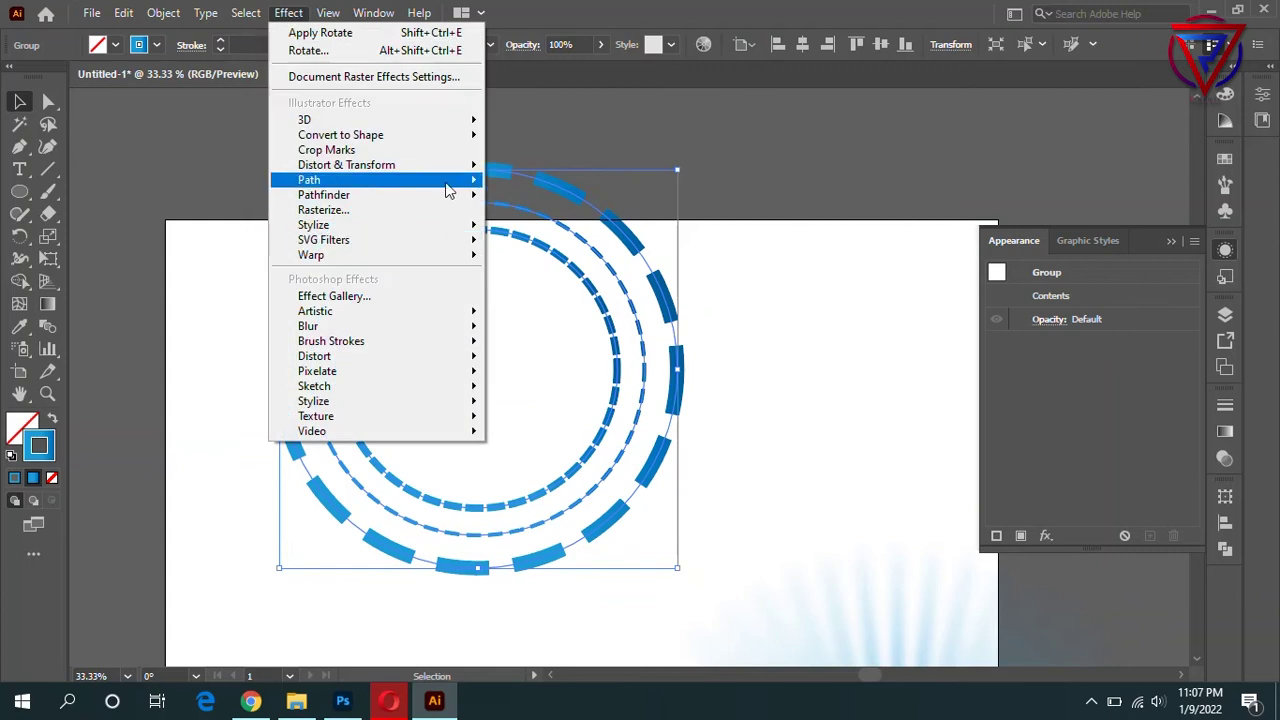
pyautogui.click(532, 163)
pyautogui.click(988, 279)
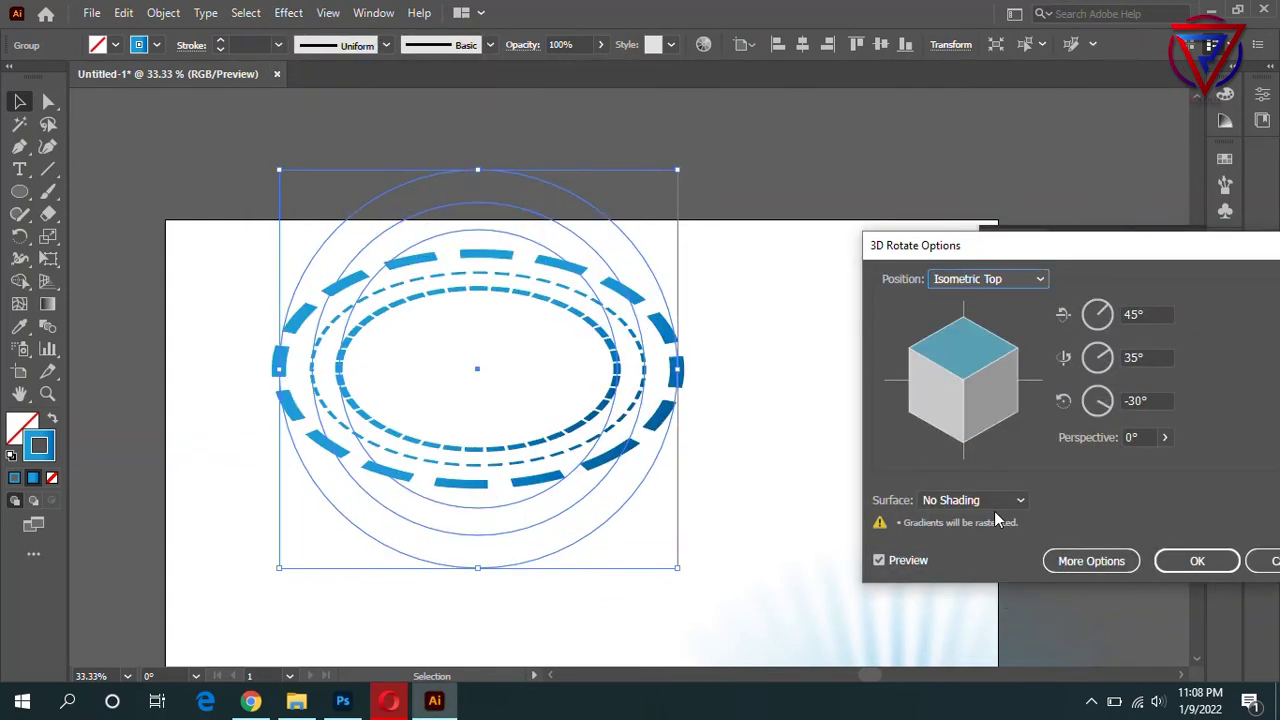
pyautogui.click(1150, 314)
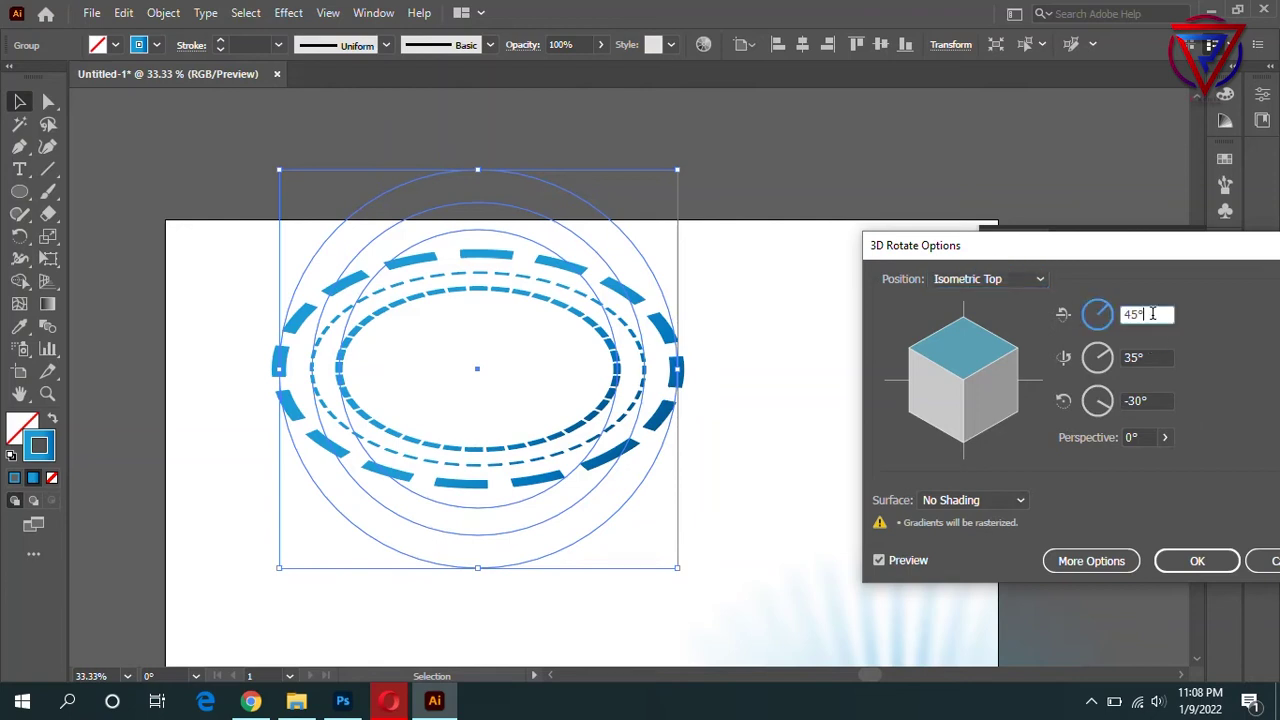
pyautogui.doubleClick(1152, 314)
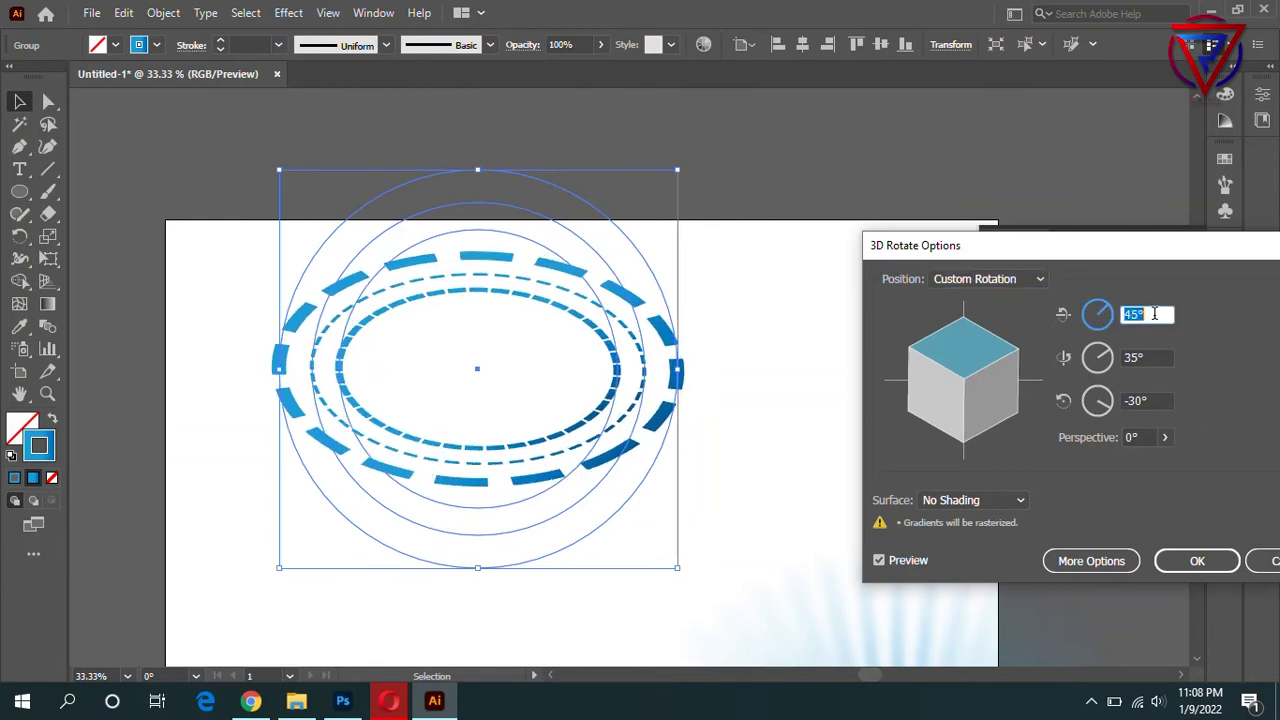
pyautogui.click(1197, 561)
# Drag the rotated rings onto the glow base, then undo the 3D rotation.
pyautogui.moveTo(477, 255); pyautogui.dragTo(705, 520)
pyautogui.hotkey('ctrl', '-')
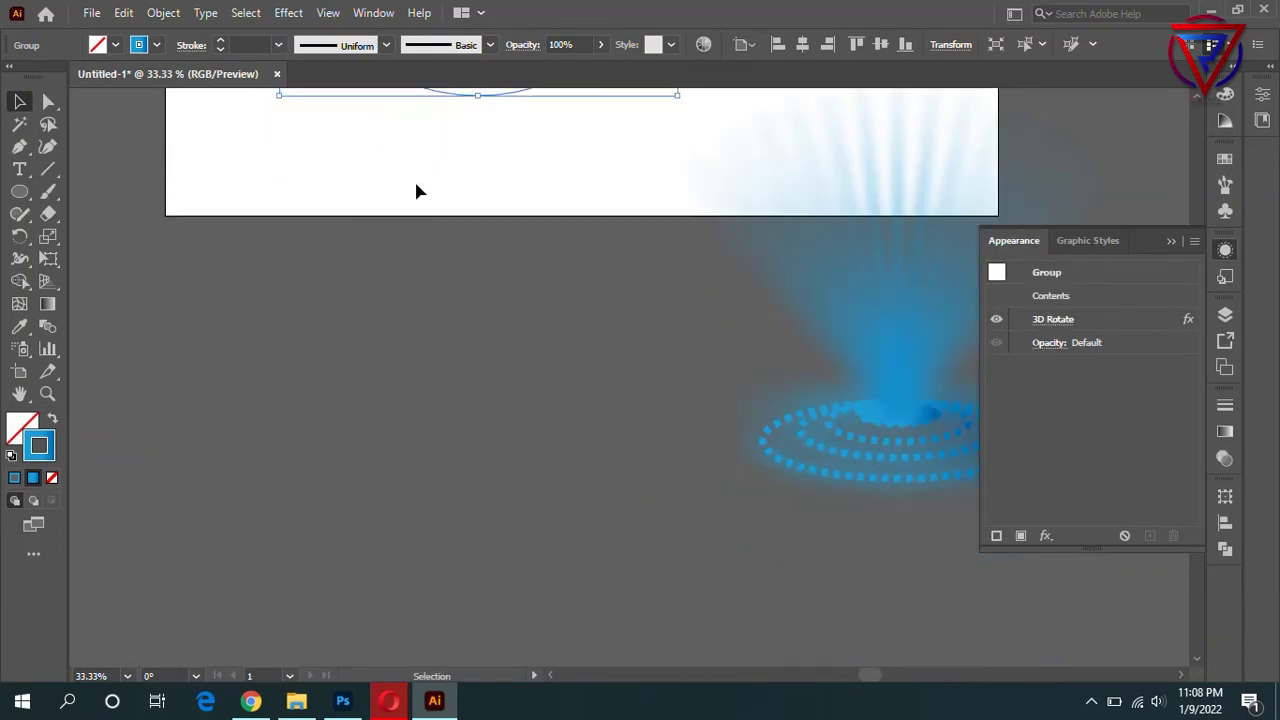
pyautogui.moveTo(470, 145); pyautogui.dragTo(686, 420)
pyautogui.scroll(3, 686, 420)
pyautogui.scroll(-2, 651, 409)
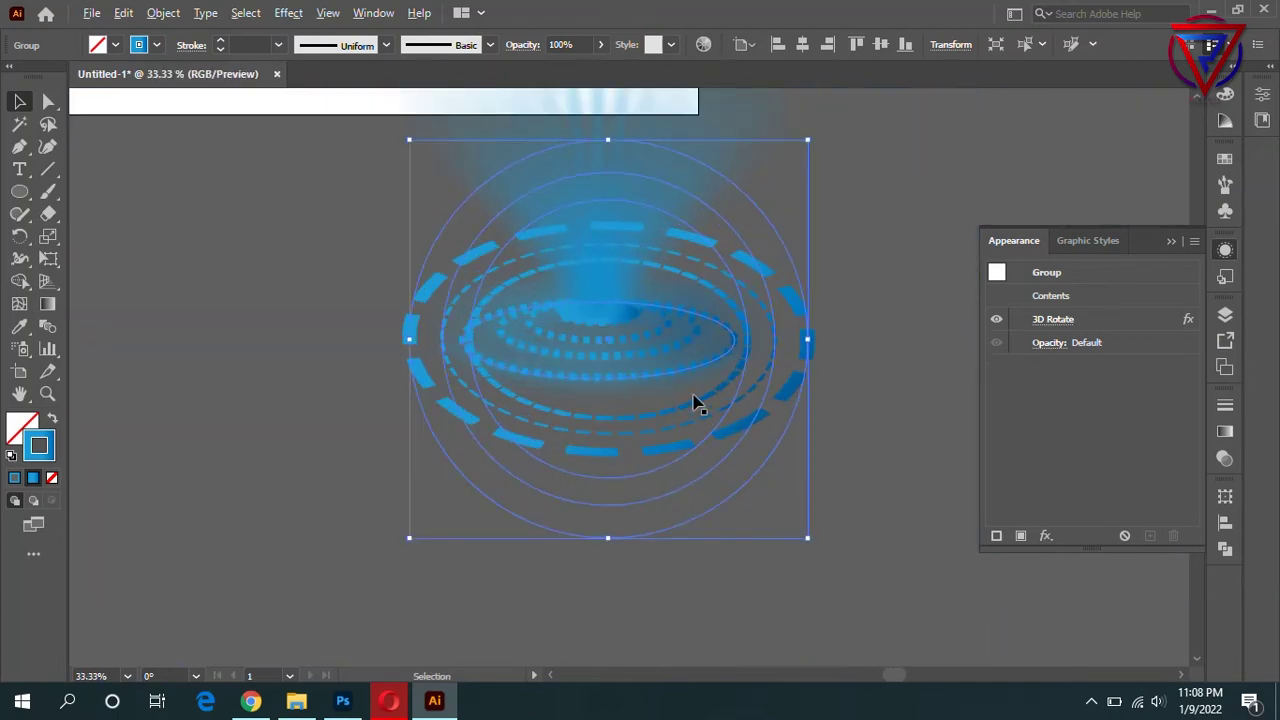
pyautogui.scroll(1, 690, 400)
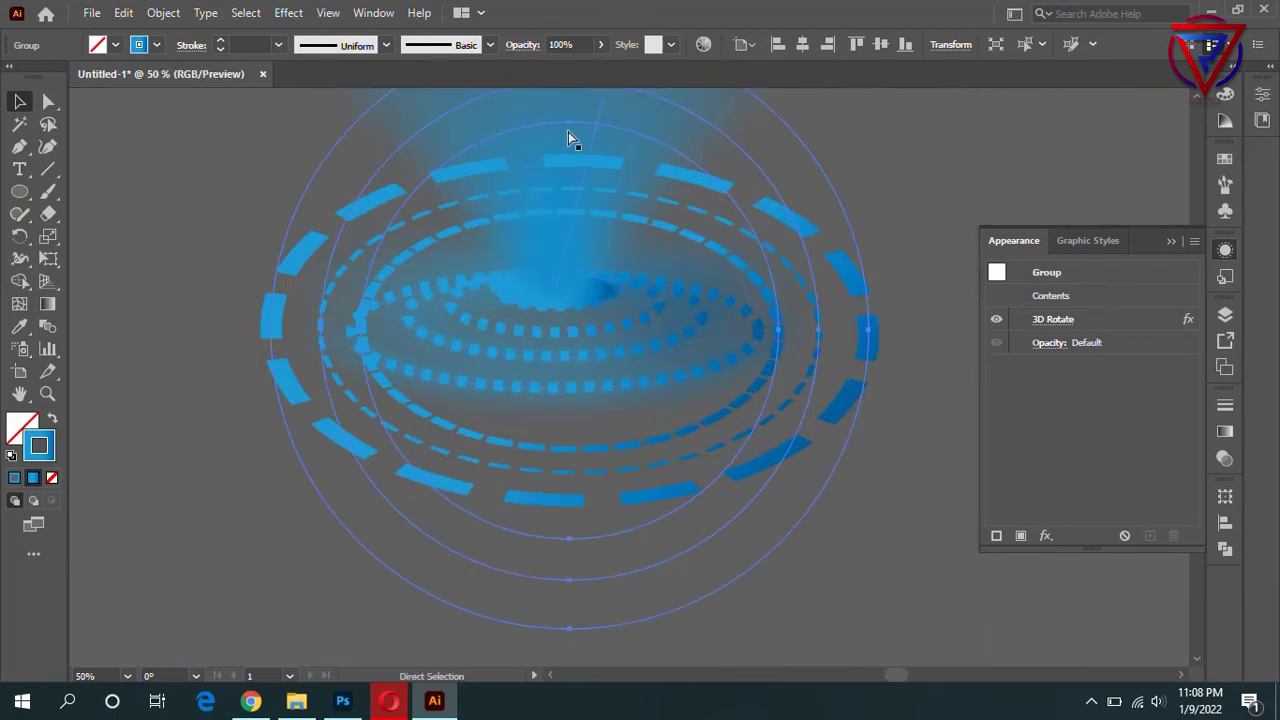
pyautogui.scroll(-4, 679, 384)
pyautogui.hotkey('ctrl', 'z')
pyautogui.hotkey('ctrl', 'z')
pyautogui.hotkey('ctrl', 'z')
pyautogui.click(290, 12)
pyautogui.click(560, 165)
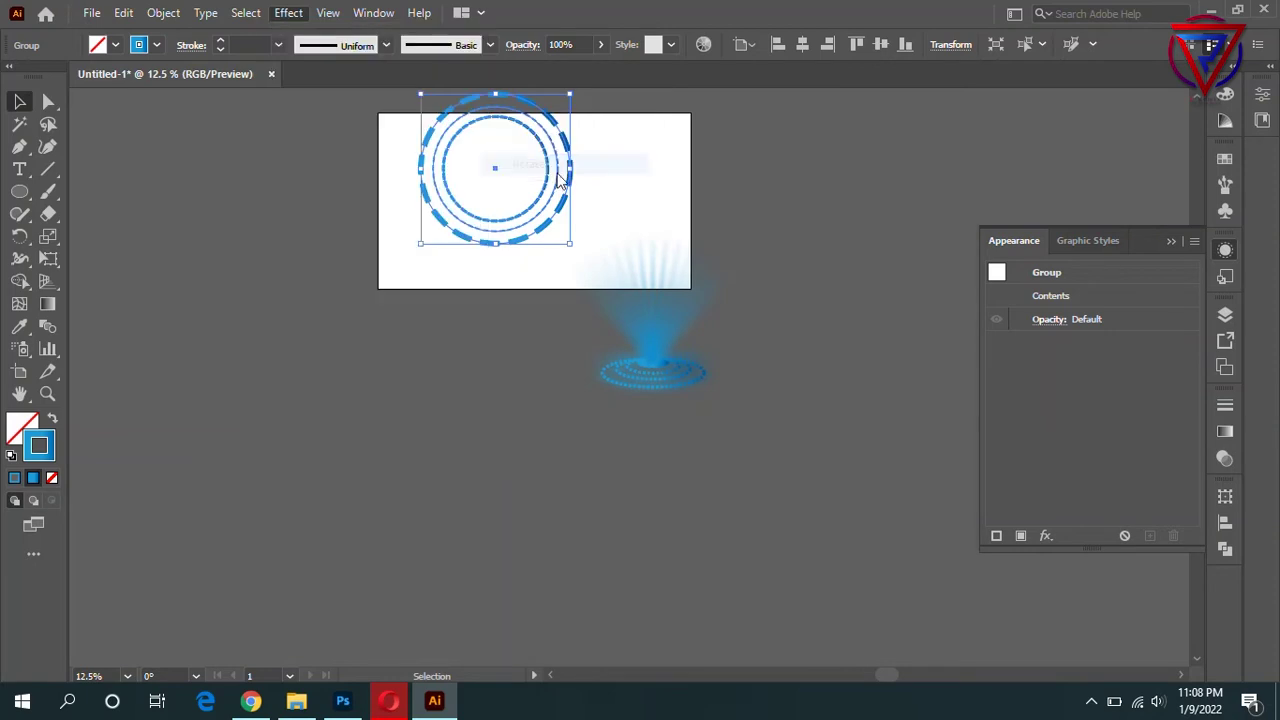
# Apply 3D Rotate from Isometric Top, tilted flatter to 66°, 44°, −15°.
pyautogui.click(990, 279)
pyautogui.click(981, 622)
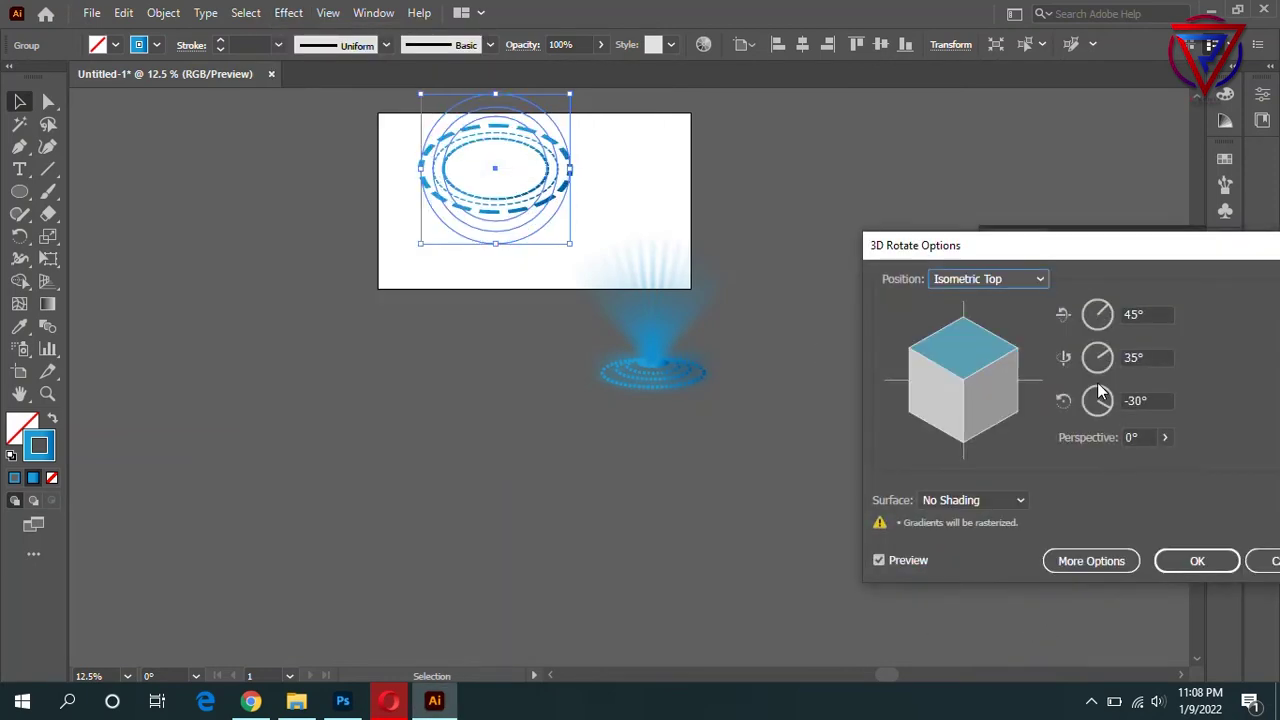
pyautogui.moveTo(960, 356); pyautogui.dragTo(967, 347)
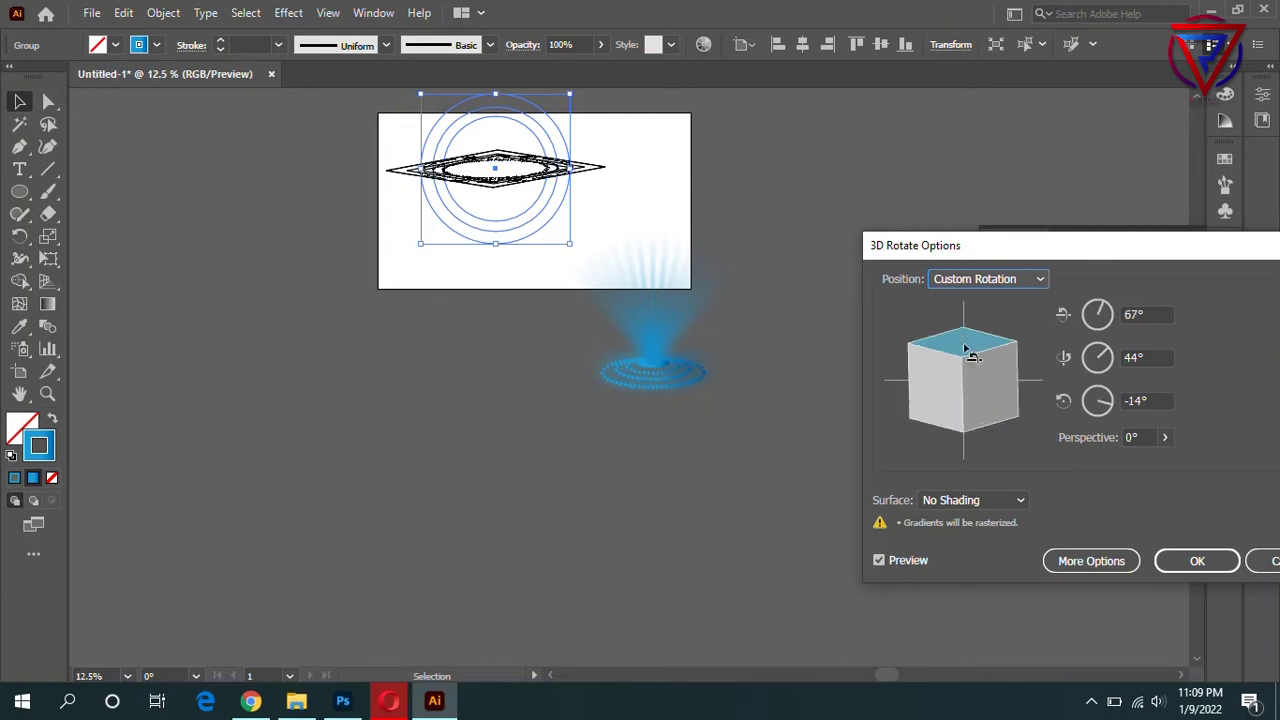
pyautogui.click(1193, 561)
# Move the tilted ring group onto the glow's base and enlarge it around the beam.
pyautogui.moveTo(529, 206); pyautogui.dragTo(680, 391)
pyautogui.scroll(4, 615, 352)
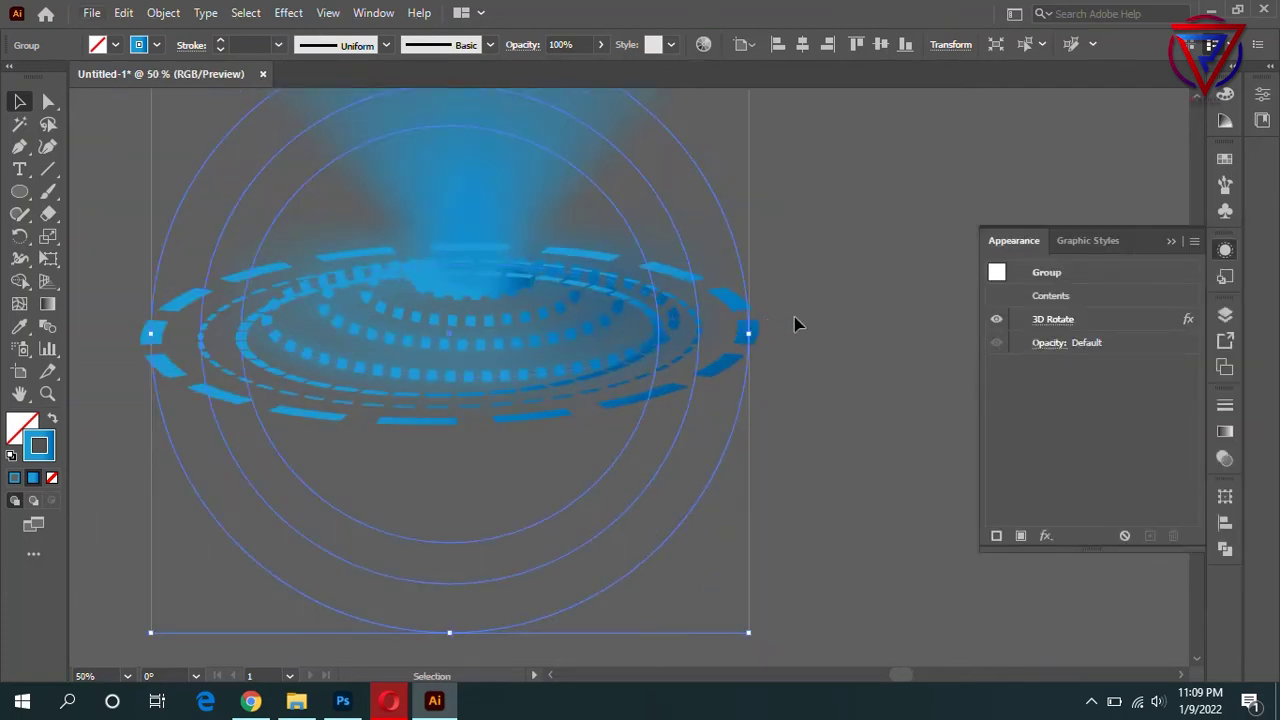
pyautogui.scroll(-2, 781, 328)
pyautogui.scroll(1, 716, 373)
pyautogui.moveTo(791, 509); pyautogui.dragTo(817, 534)
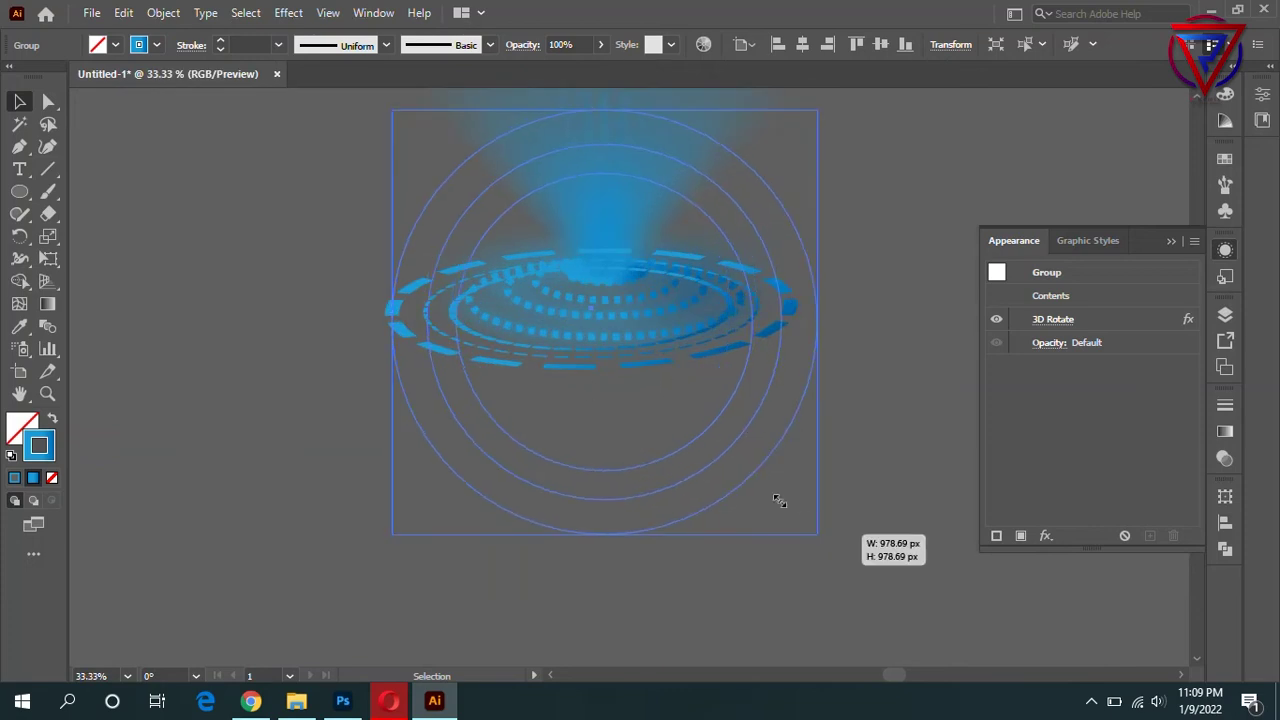
pyautogui.click(290, 381)
# Reposition the ring group directly under the glow and deselect it.
pyautogui.moveTo(661, 364); pyautogui.dragTo(660, 297)
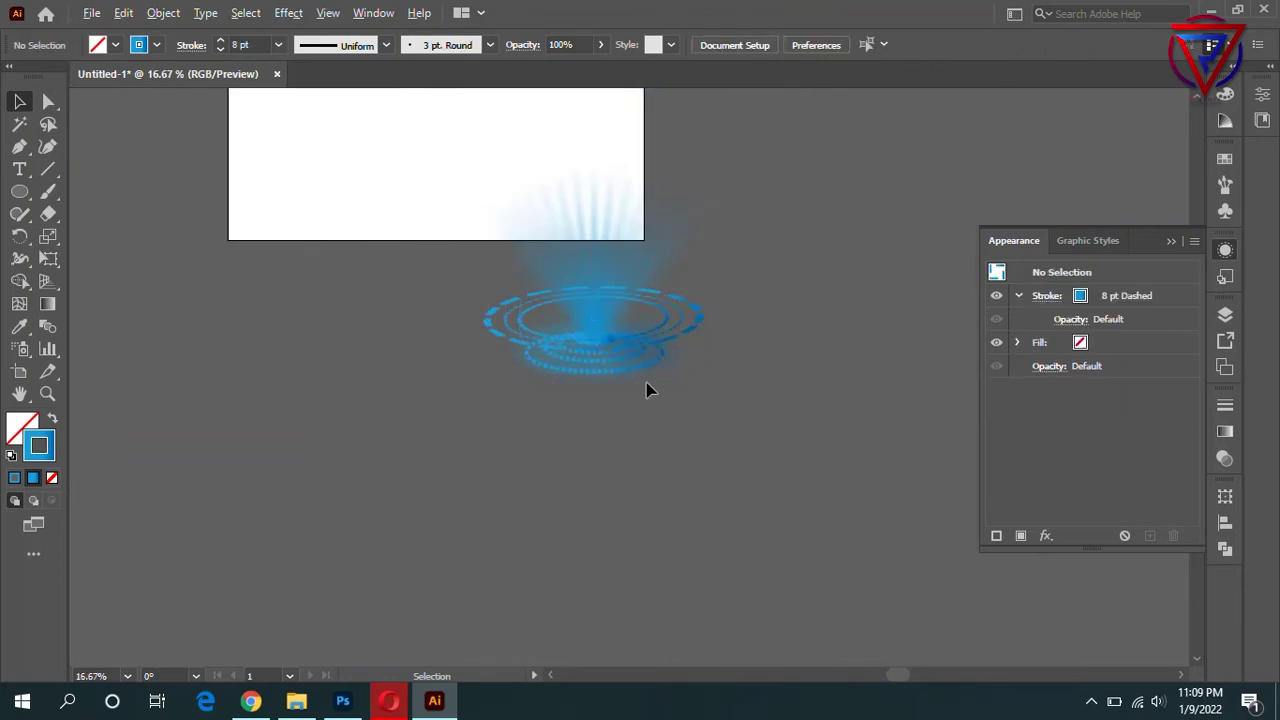
pyautogui.moveTo(737, 309)
pyautogui.mouseDown()
pyautogui.moveTo(737, 397)
pyautogui.moveTo(740, 357)
pyautogui.mouseUp()
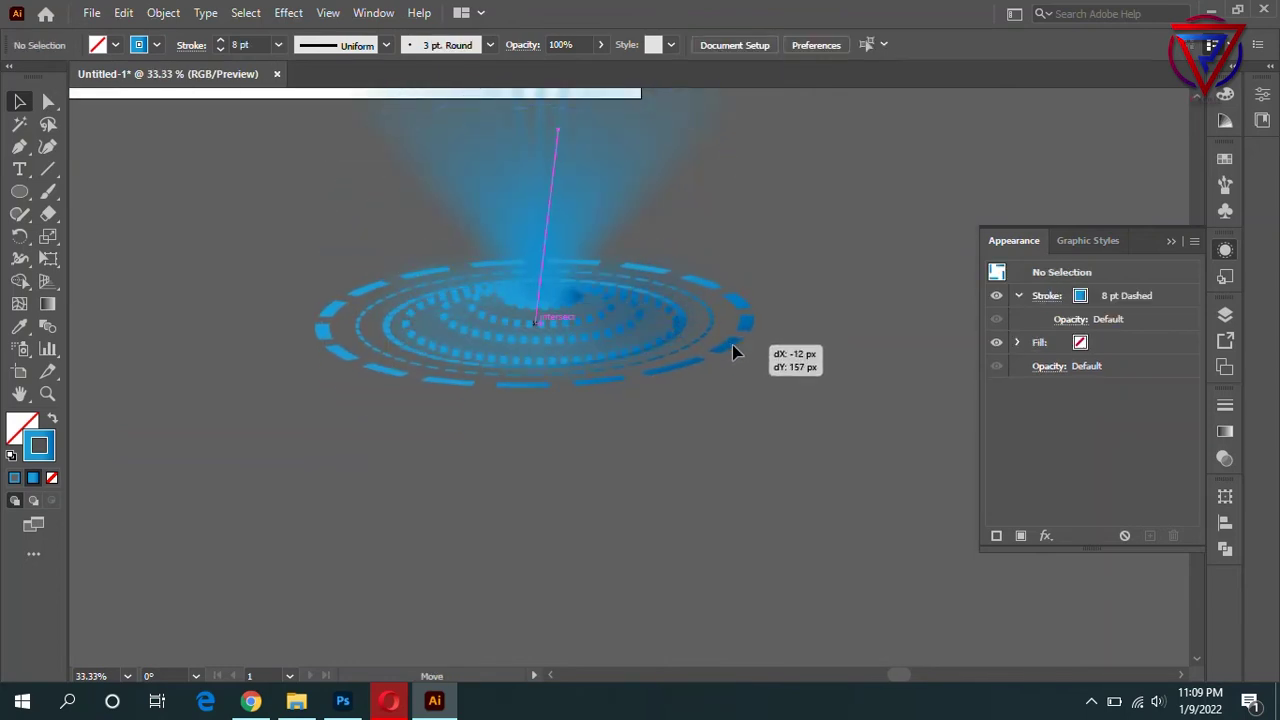
pyautogui.moveTo(560, 562)
pyautogui.mouseDown()
pyautogui.moveTo(555, 578)
pyautogui.moveTo(571, 397)
pyautogui.mouseUp()
pyautogui.hotkey('ctrl', '+')
pyautogui.moveTo(616, 437)
pyautogui.mouseDown()
pyautogui.moveTo(620, 400)
pyautogui.moveTo(623, 417)
pyautogui.mouseUp()
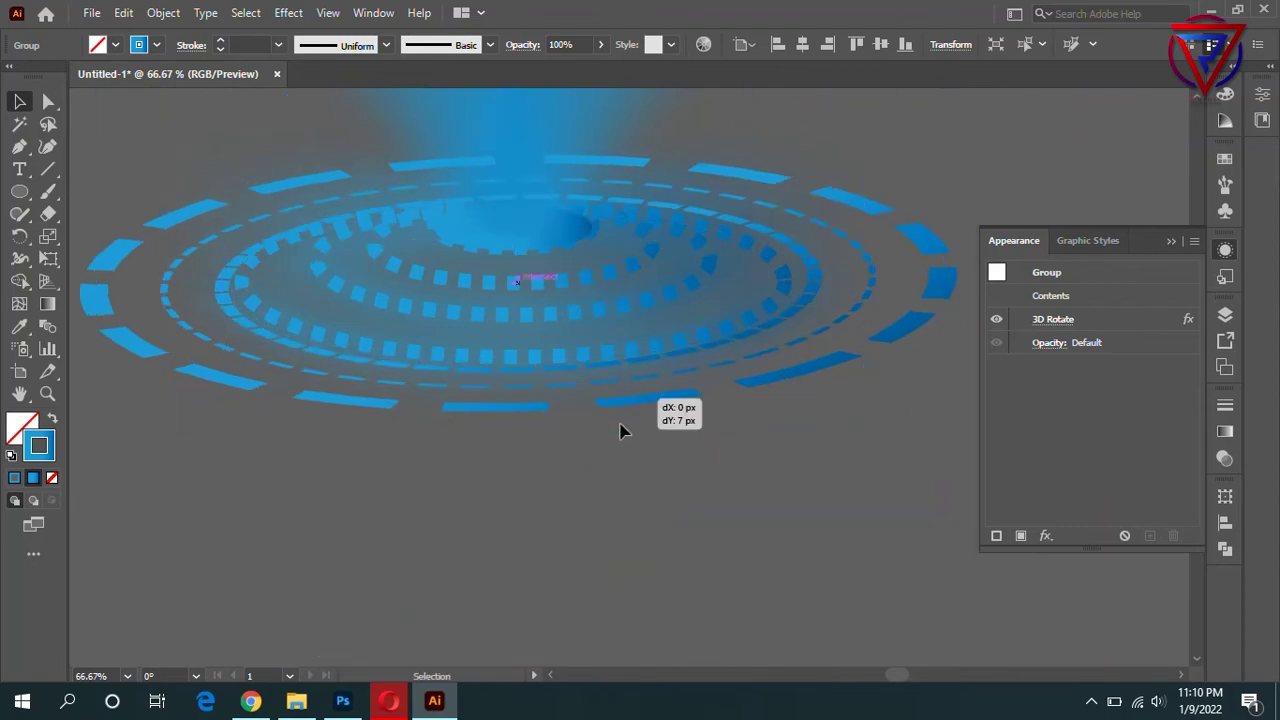
pyautogui.hotkey('ctrl', '-')
pyautogui.hotkey('ctrl', '-')
pyautogui.hotkey('ctrl', 'shift', 'a')
pyautogui.hotkey('ctrl', '-')
pyautogui.scroll(1, 703, 318)
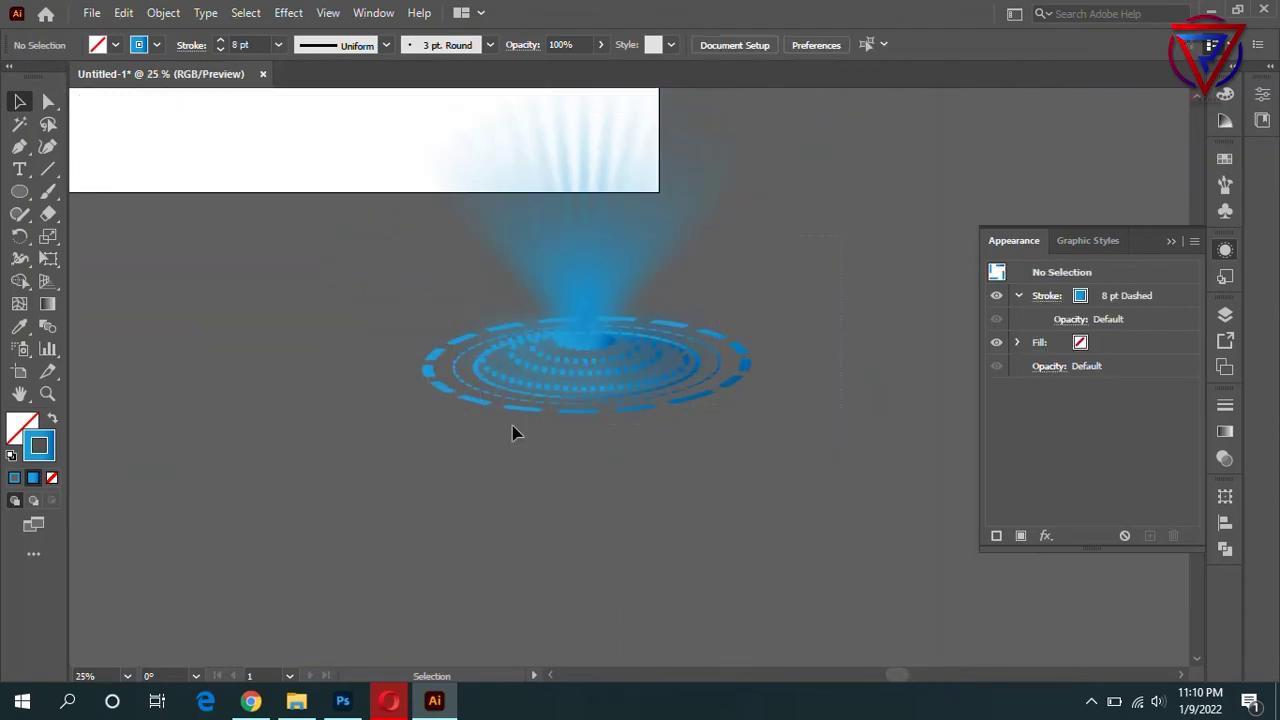
# Centre the light-beam group on the artboard above the ring and save the artwork.
pyautogui.click(546, 412)
pyautogui.hotkey('ctrl', '-')
pyautogui.hotkey('ctrl', '-')
pyautogui.hotkey('ctrl', '-')
pyautogui.moveTo(657, 354); pyautogui.dragTo(580, 283)
pyautogui.hotkey('ctrl', '+')
pyautogui.hotkey('ctrl', '+')
pyautogui.hotkey('ctrl', '+')
pyautogui.hotkey('ctrl', 'shift', 'a')
pyautogui.click(91, 12)
pyautogui.click(120, 206)
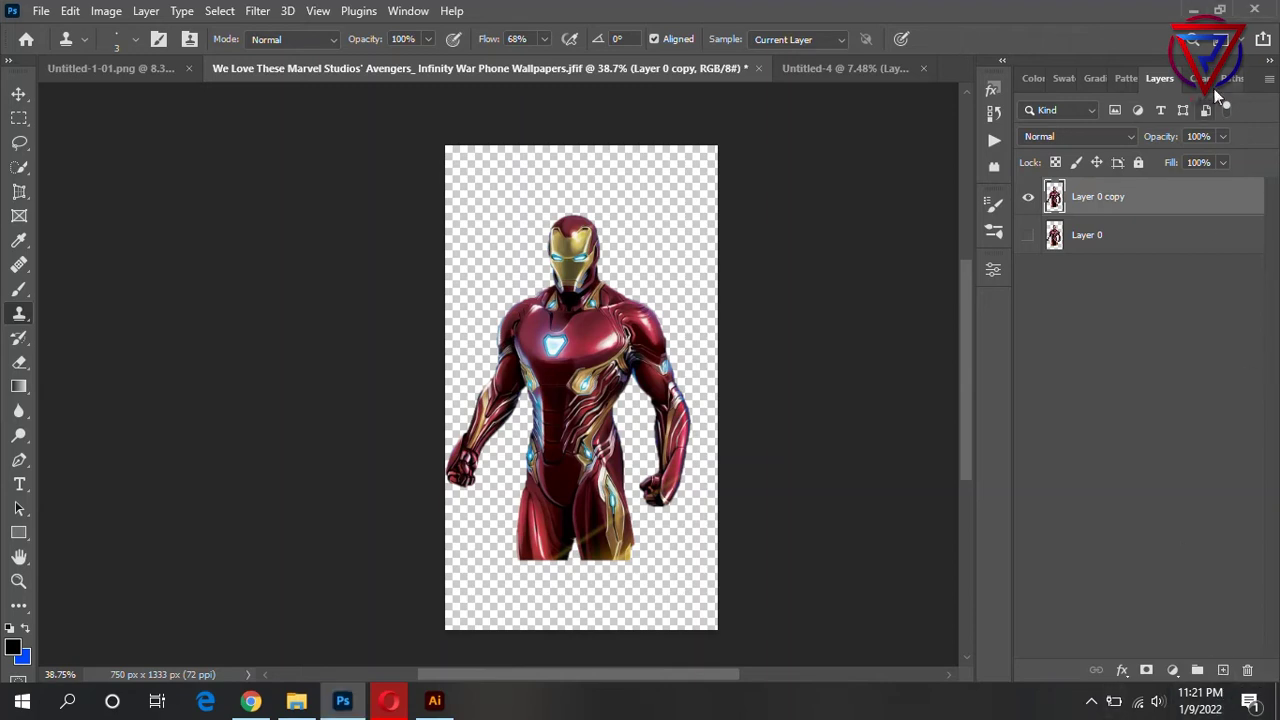
# Add Layer 1 above Layer 0 copy and fill it with white (#ffffff) background colour.
pyautogui.click(1223, 670)
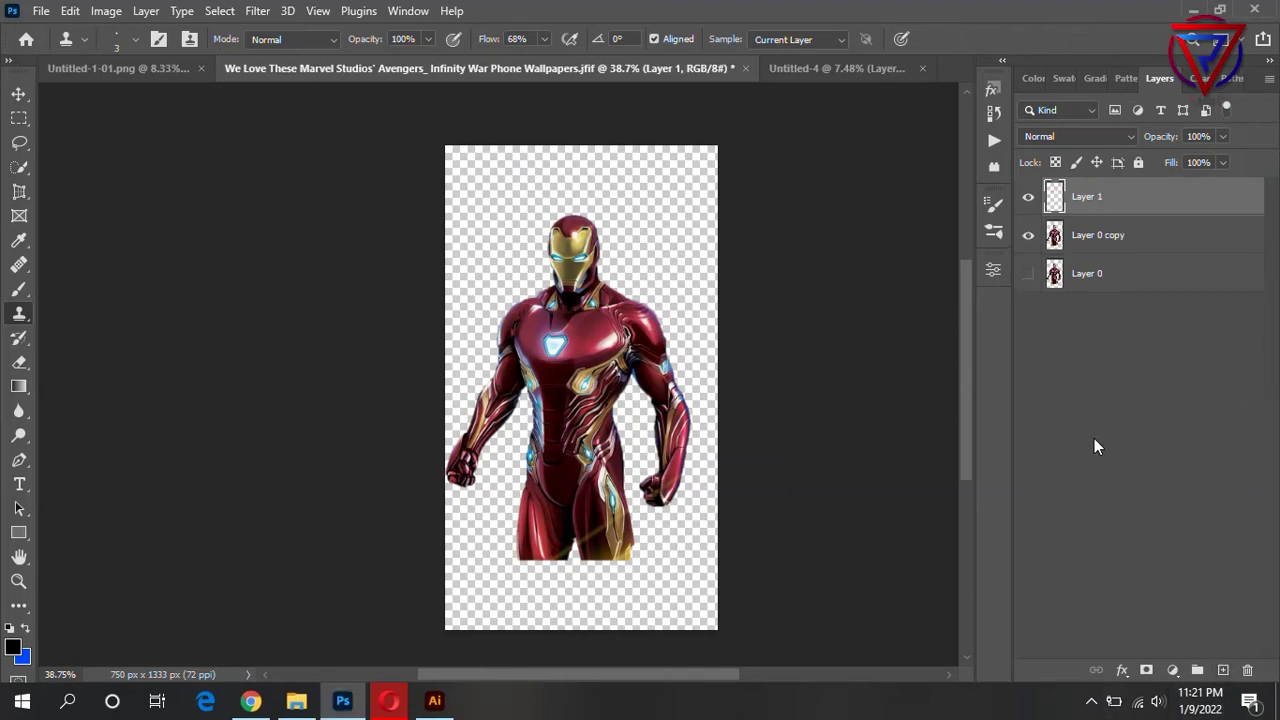
pyautogui.click(22, 658)
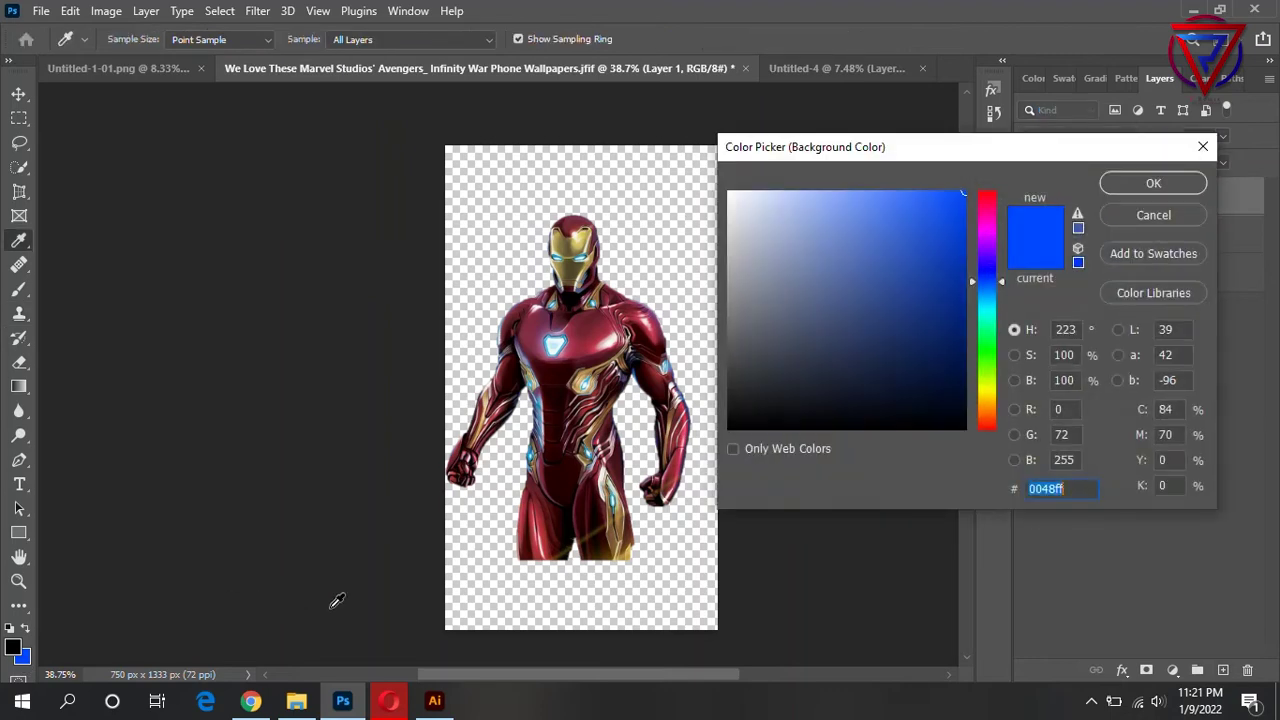
pyautogui.click(12, 632)
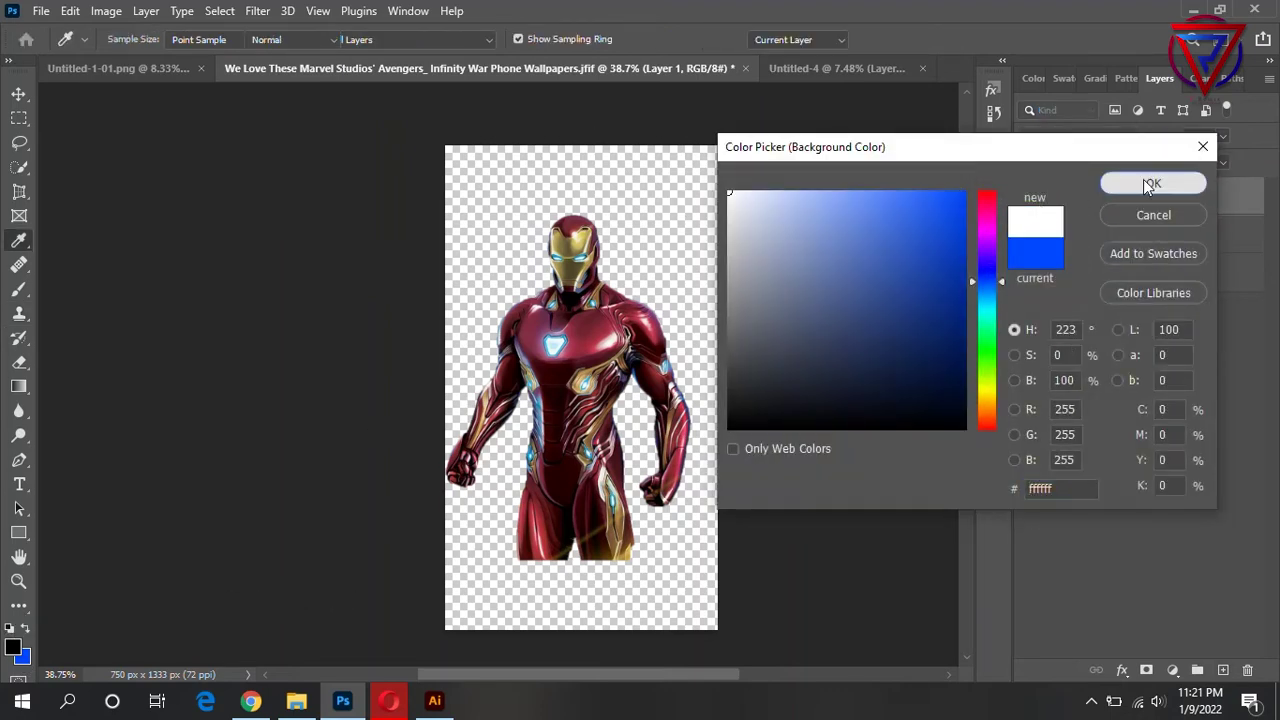
pyautogui.click(1152, 182)
pyautogui.hotkey('ctrl', 'BackSpace')
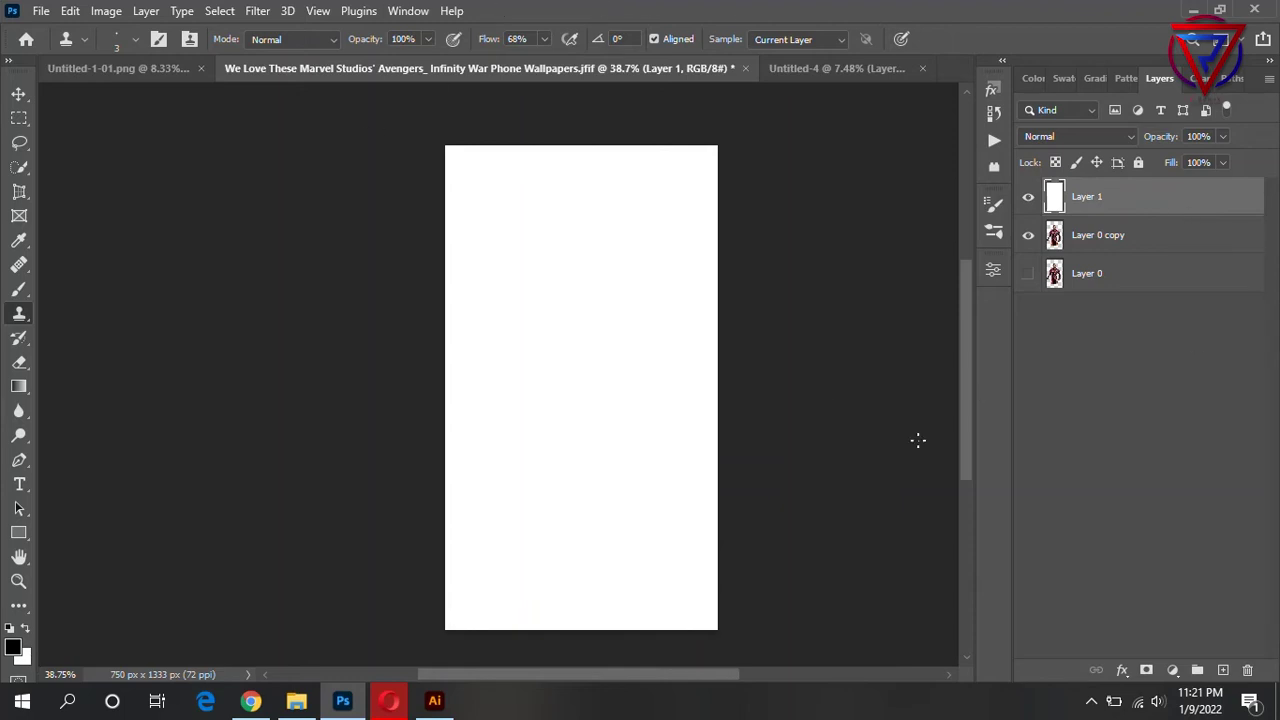
# Apply Sketch > Halftone Pattern (Line type, size 1, contrast 10) to Layer 1.
pyautogui.click(257, 11)
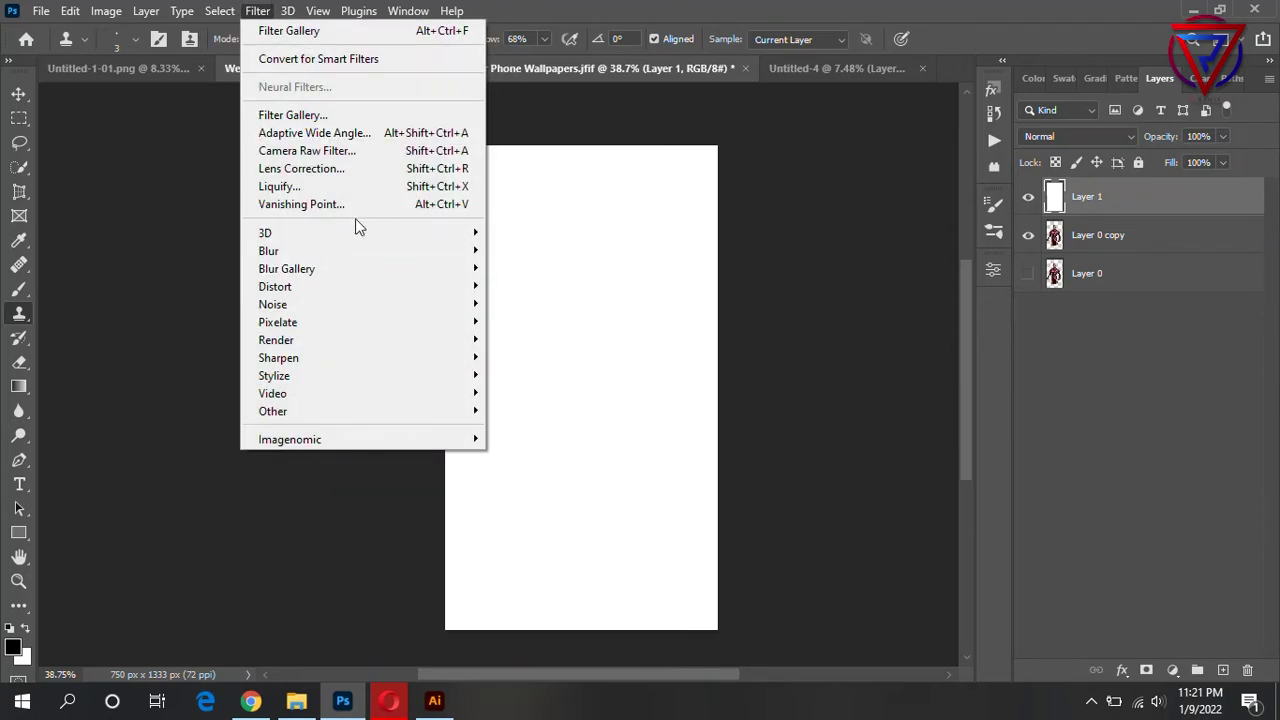
pyautogui.press('Escape')
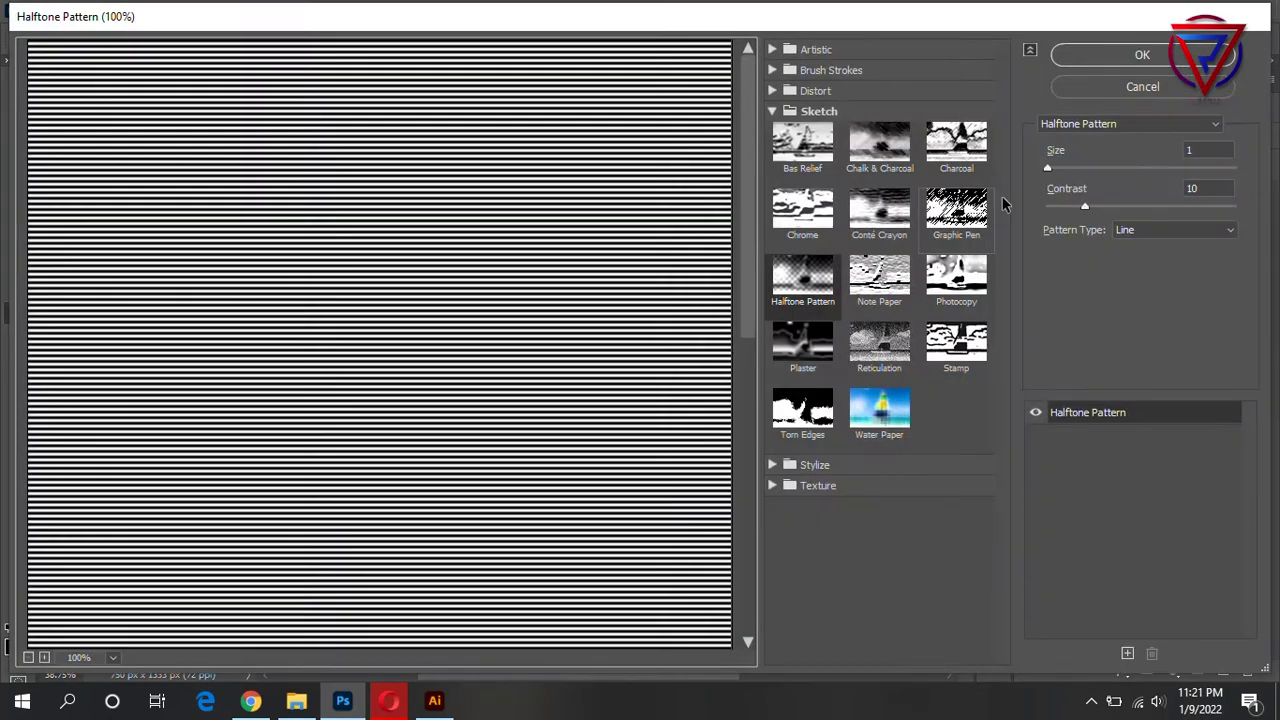
pyautogui.click(1143, 54)
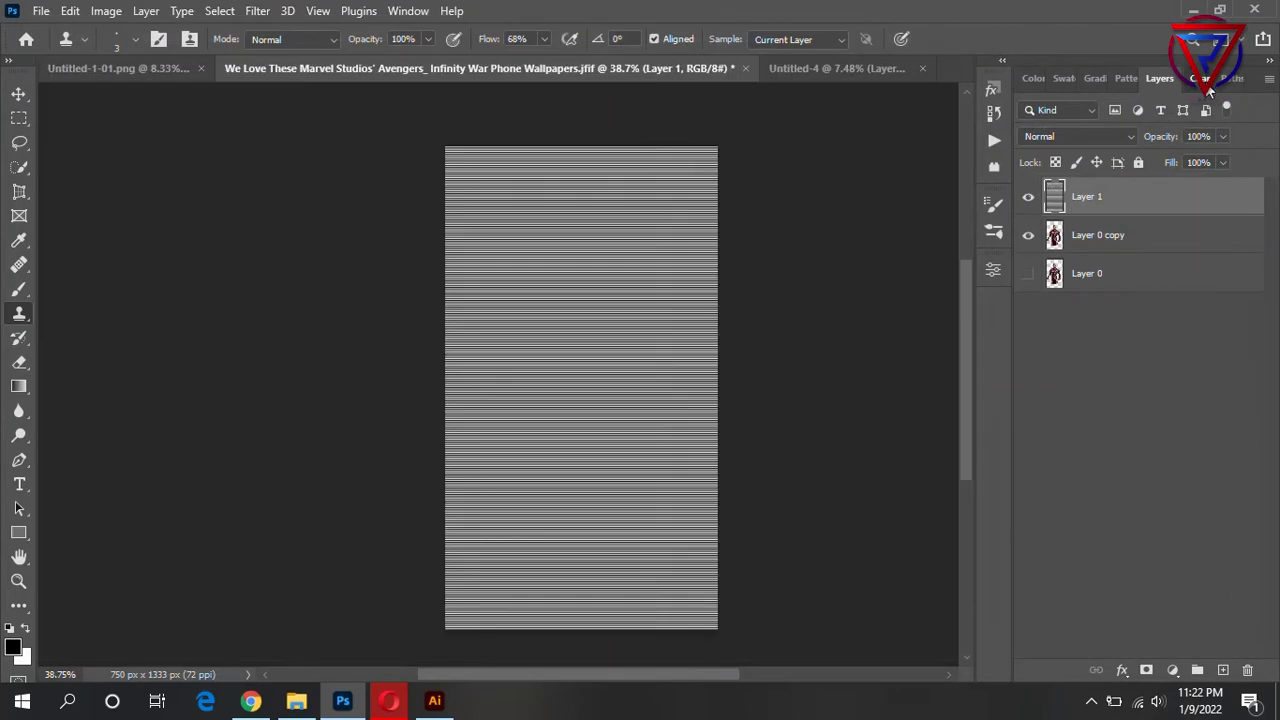
pyautogui.click(1195, 79)
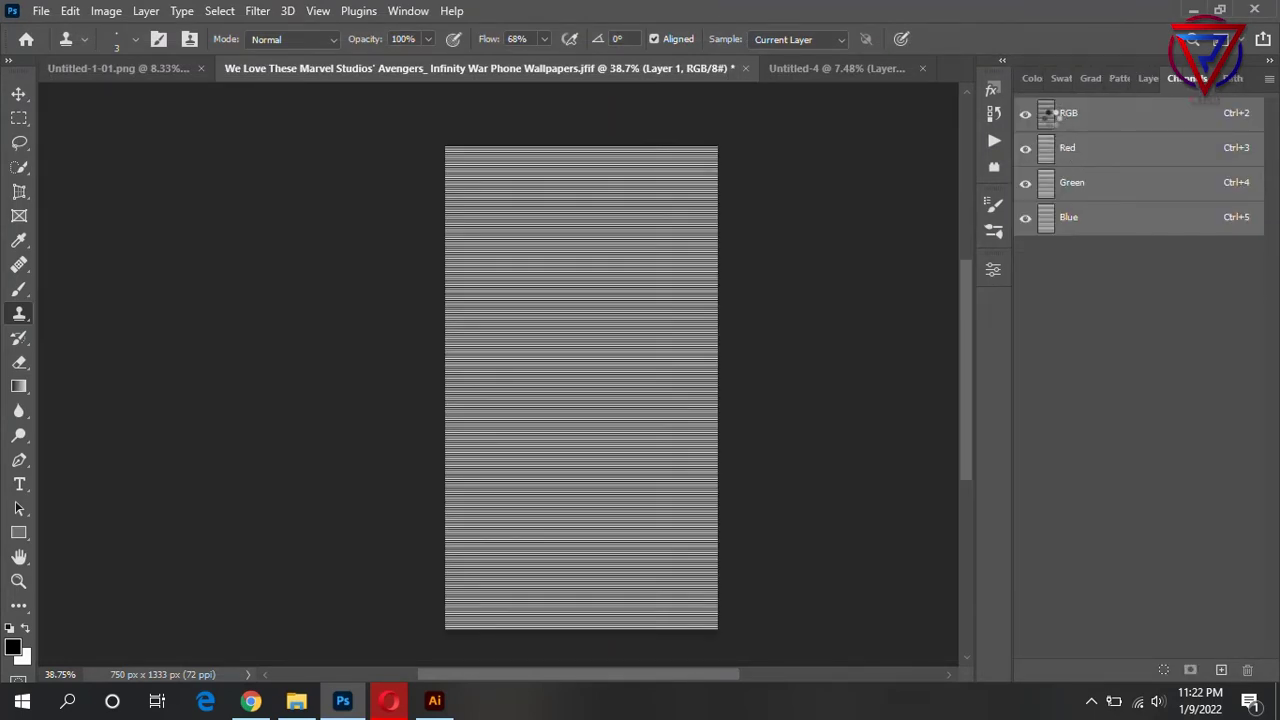
pyautogui.click(1146, 77)
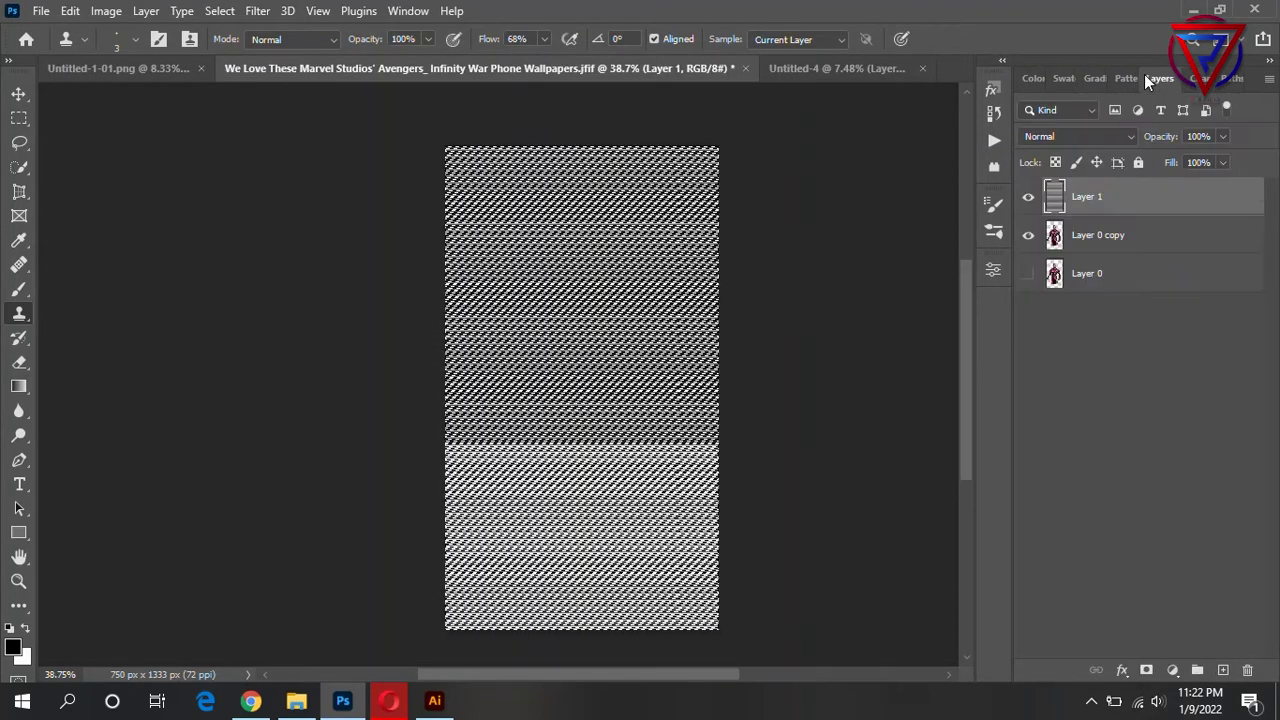
pyautogui.click(1125, 233)
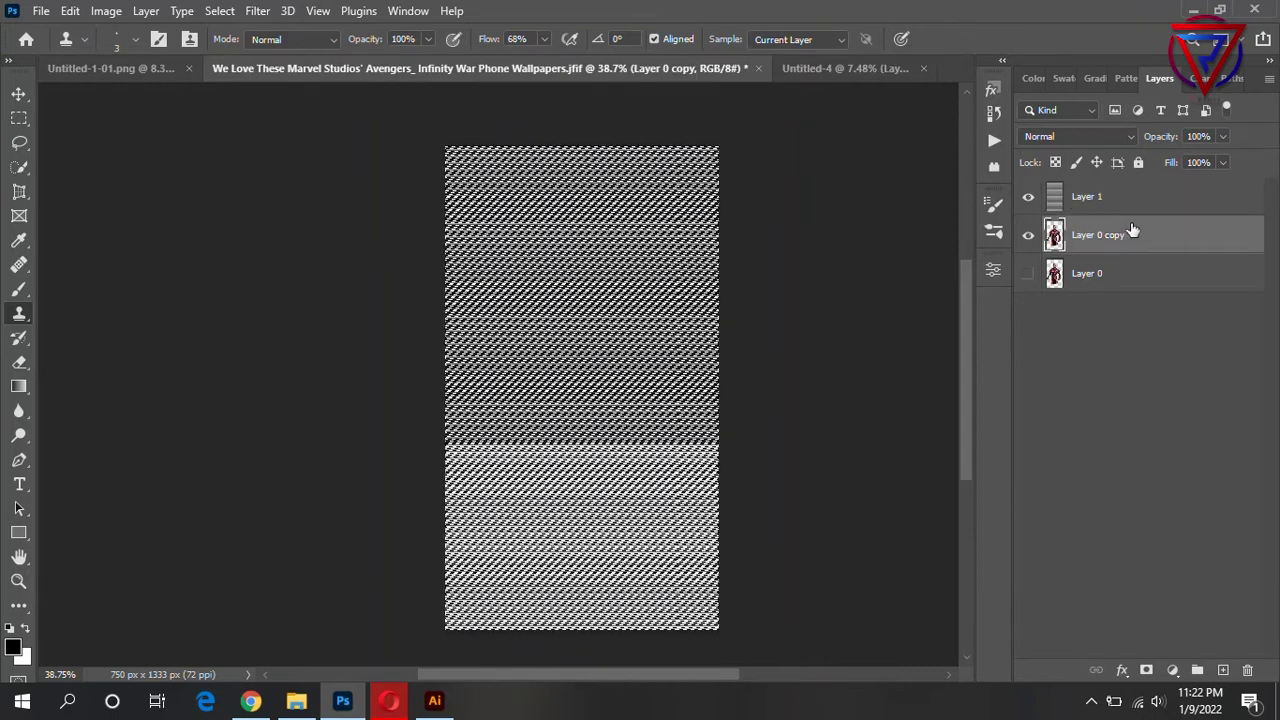
# Desaturate Layer 0 copy, hide Layer 1, and duplicate and invert the figure layer.
pyautogui.hotkey('ctrl', 'shift', 'u')
pyautogui.click(1100, 196)
pyautogui.click(1028, 196)
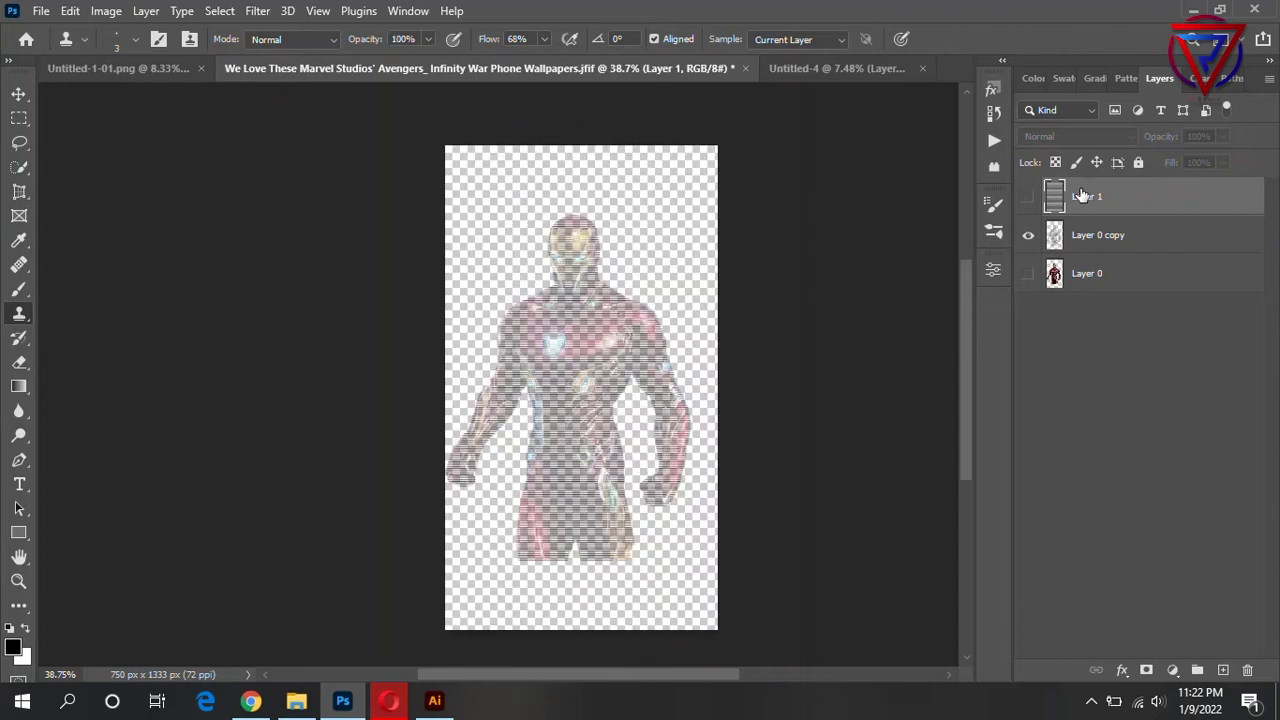
pyautogui.moveTo(1097, 243); pyautogui.dragTo(1222, 670)
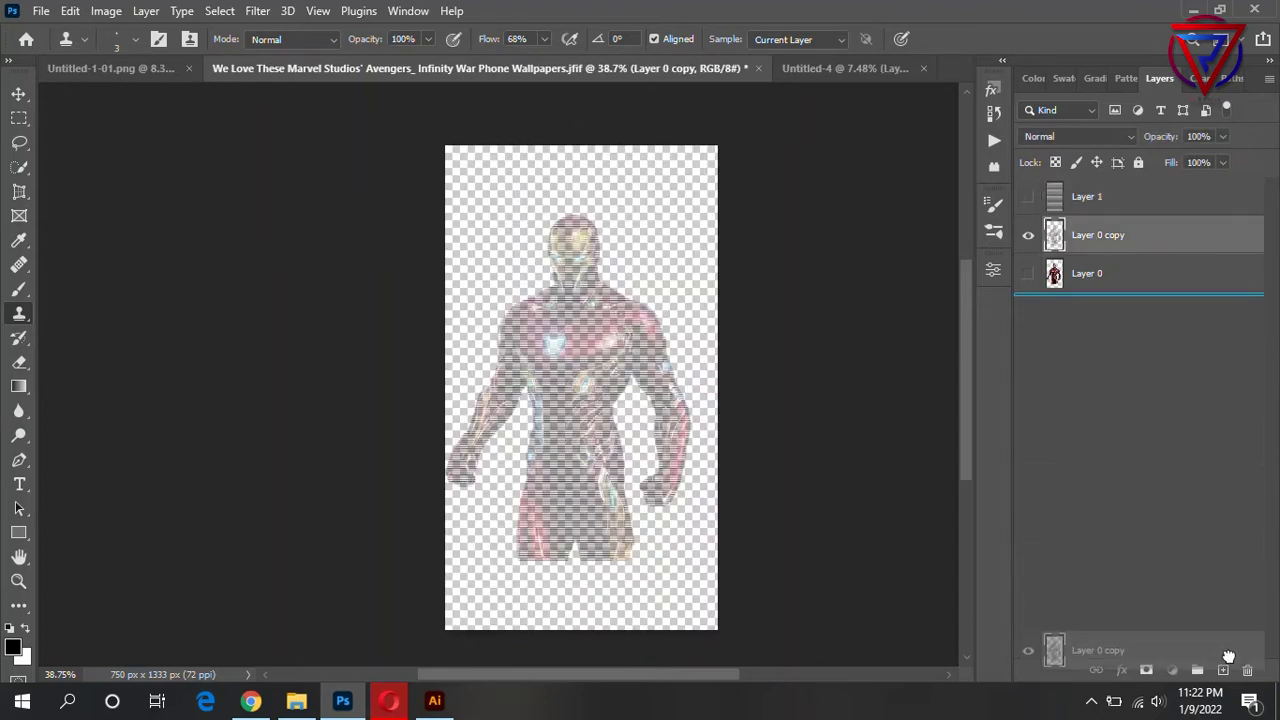
pyautogui.hotkey('ctrl', 'i')
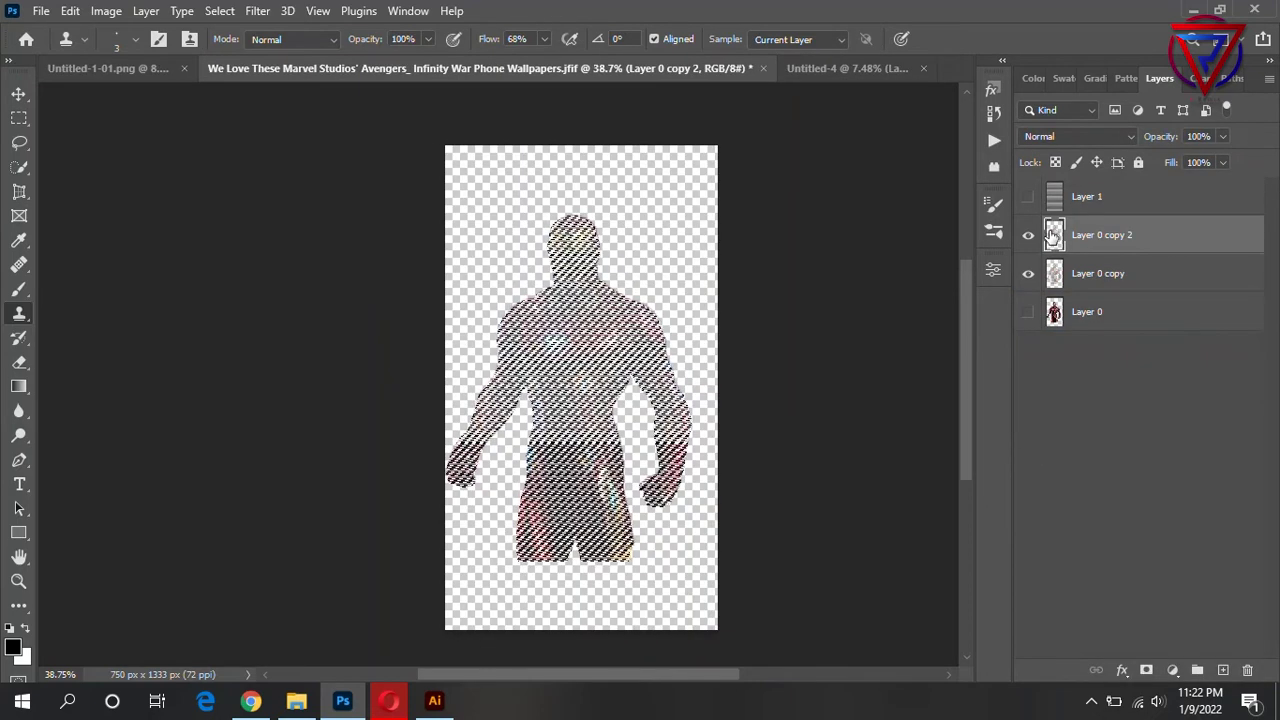
# Tint the duplicated silhouette bright blue and preview an 89.9-pixel Gaussian Blur on it.
pyautogui.press('i')
pyautogui.click(22, 655)
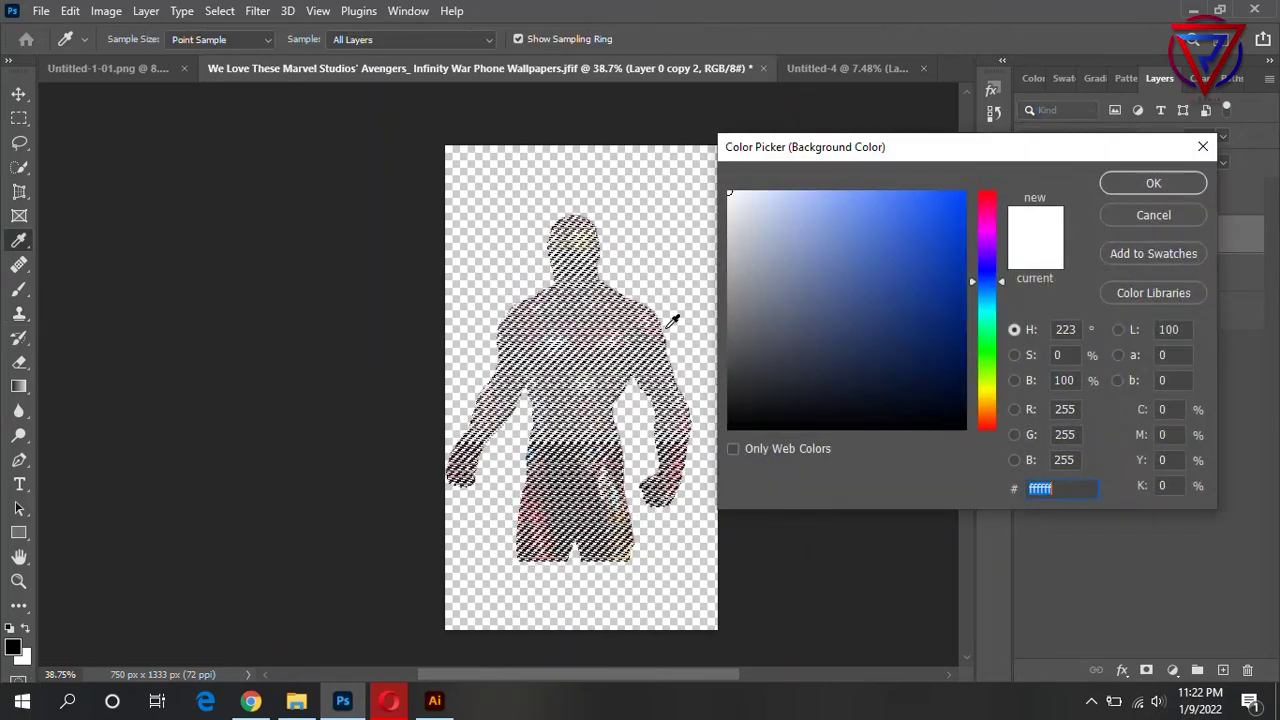
pyautogui.click(1210, 40)
pyautogui.click(1131, 185)
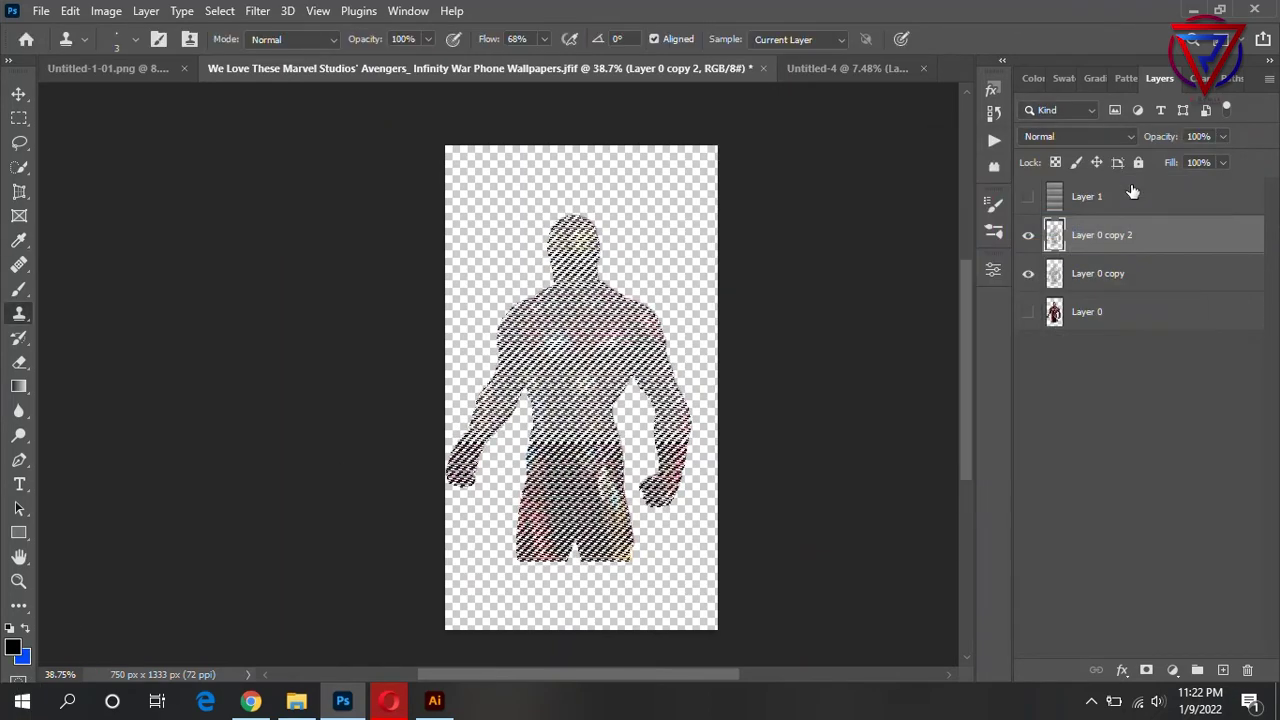
pyautogui.click(22, 655)
pyautogui.moveTo(988, 317); pyautogui.dragTo(988, 290)
pyautogui.click(1196, 183)
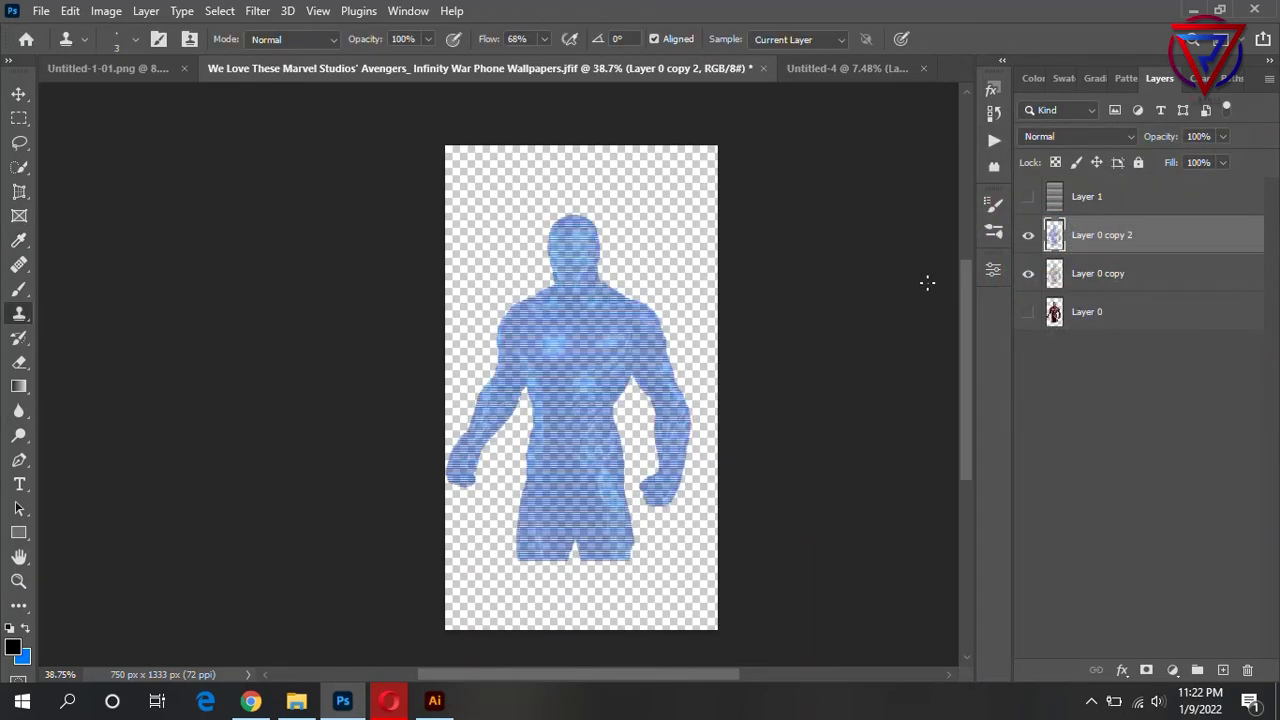
pyautogui.click(257, 11)
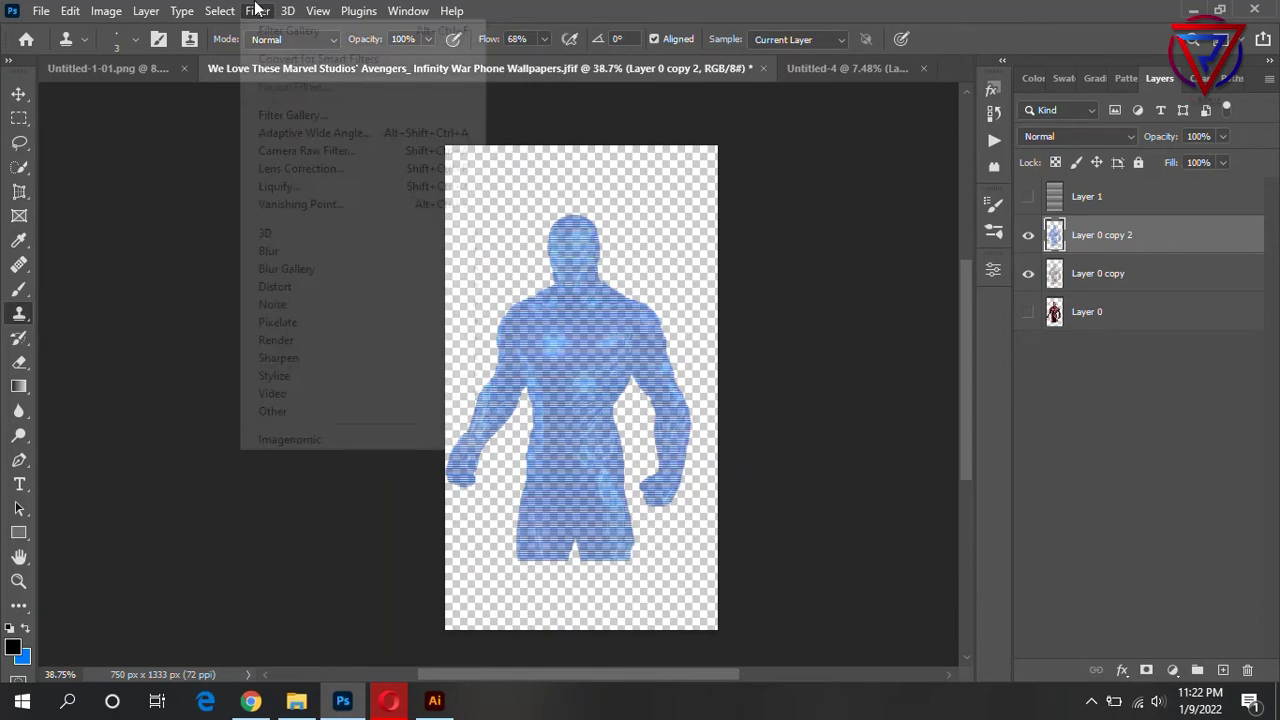
pyautogui.moveTo(269, 251)
pyautogui.click(643, 323)
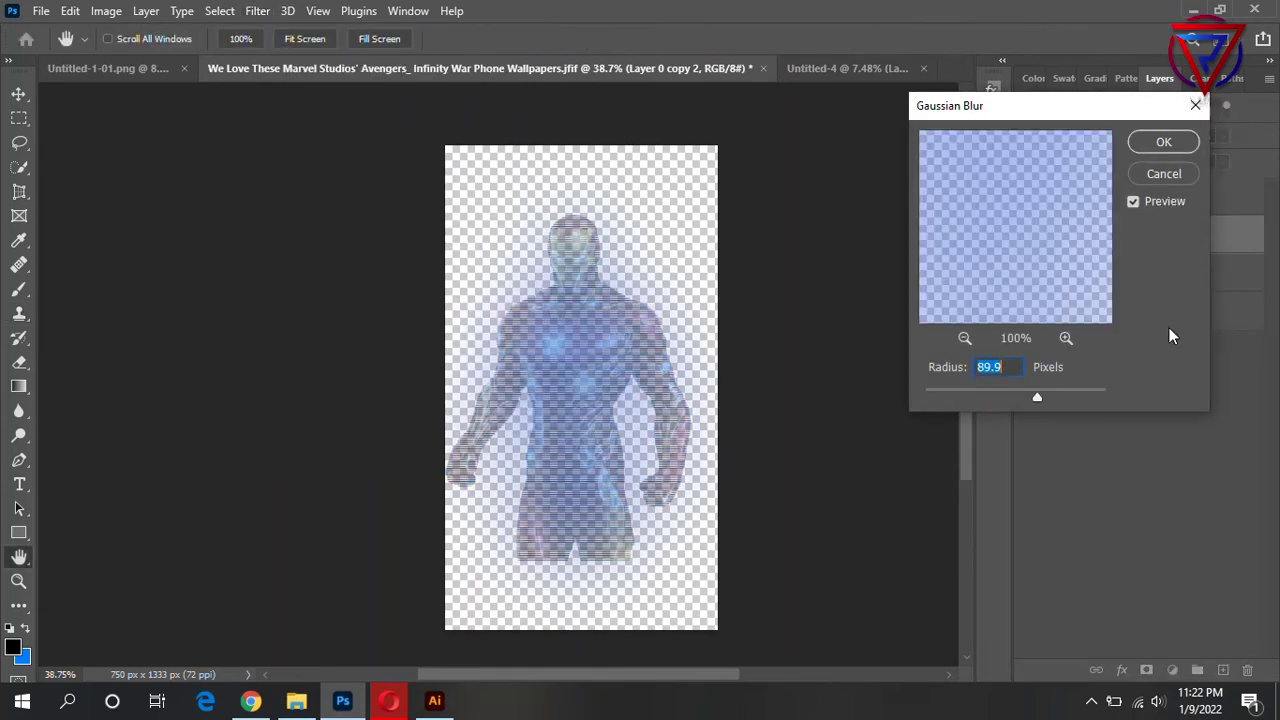
# Apply a softer Gaussian Blur, then add a white-filled Layer 2 at the stack bottom.
pyautogui.moveTo(1017, 390); pyautogui.dragTo(1004, 396)
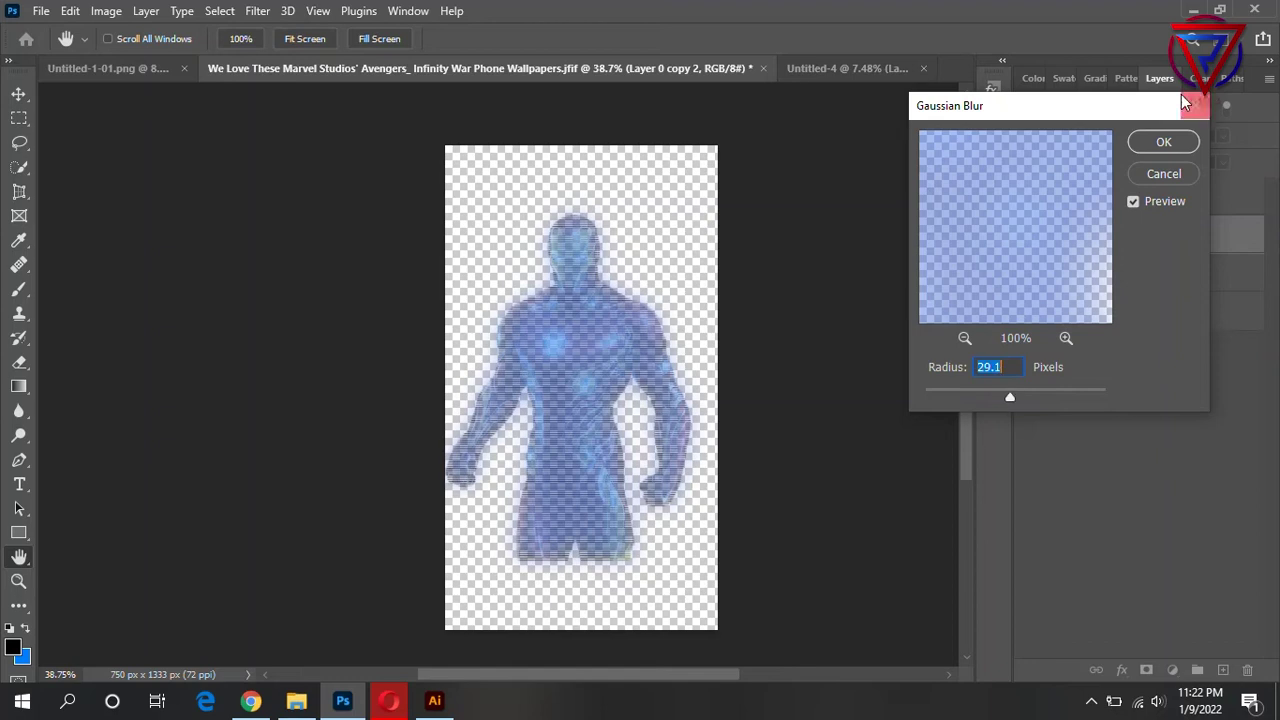
pyautogui.click(1163, 143)
pyautogui.scroll(2, 567, 313)
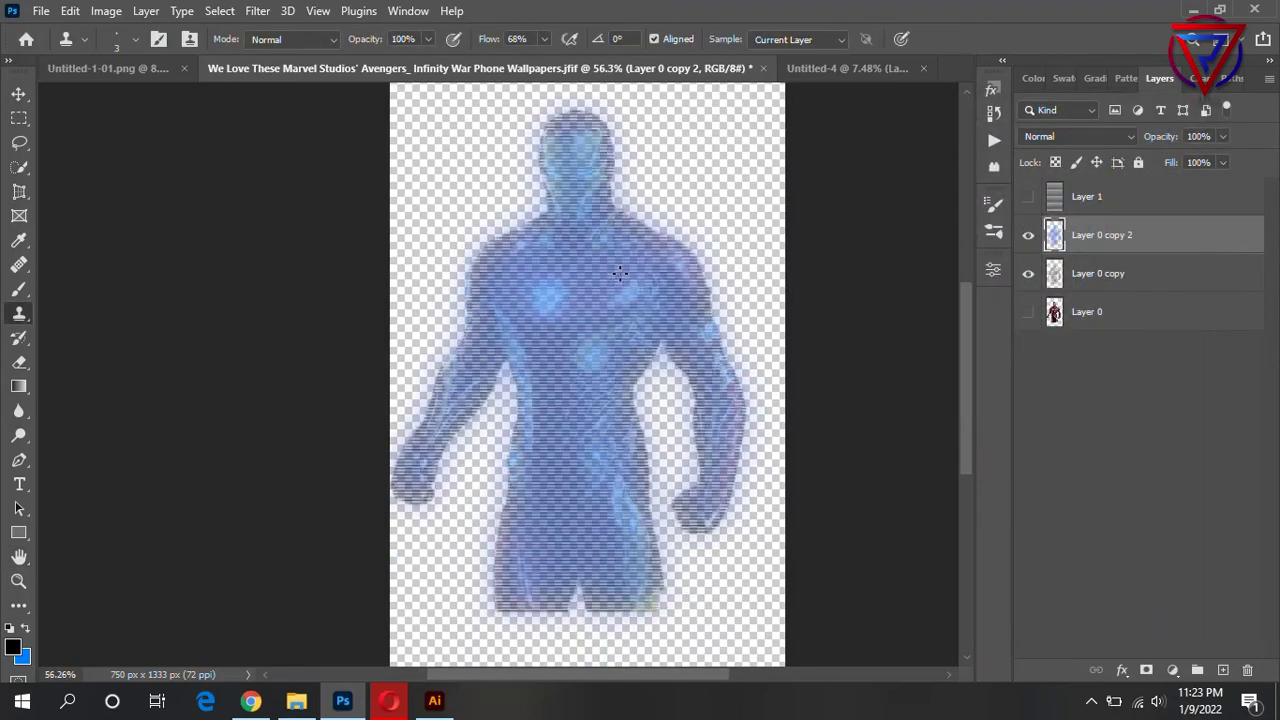
pyautogui.click(1222, 670)
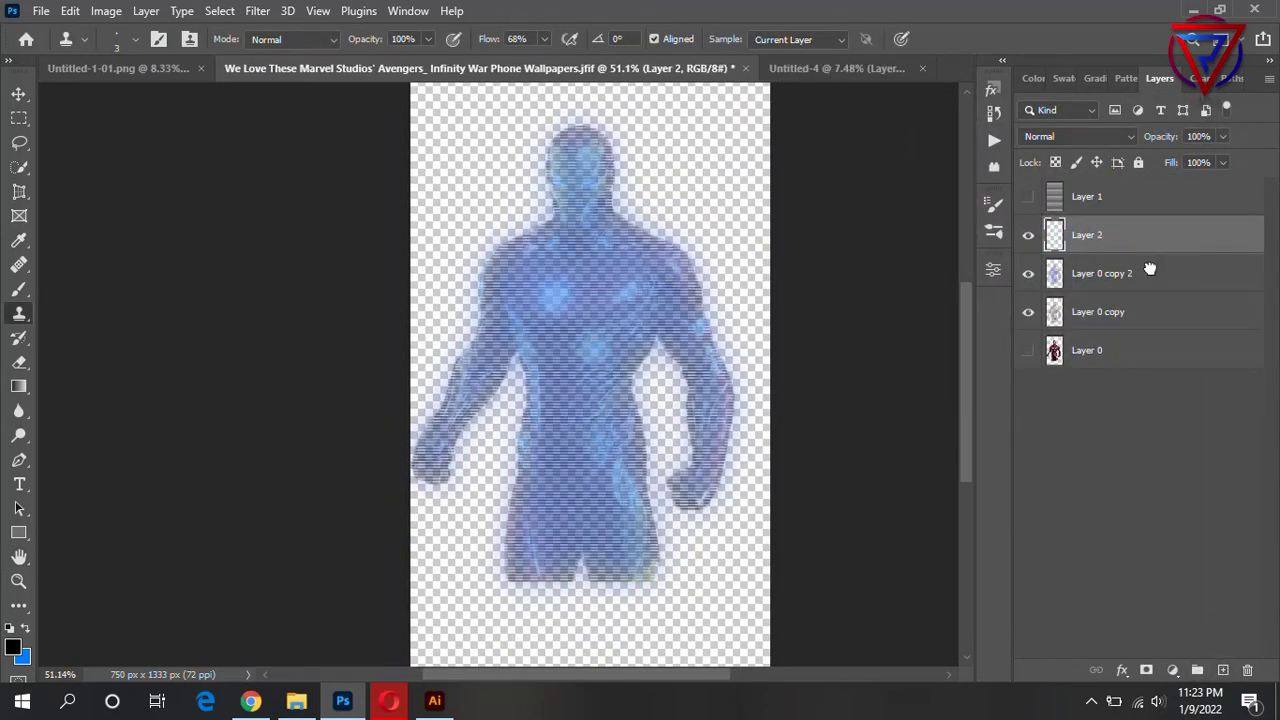
pyautogui.moveTo(1153, 249); pyautogui.dragTo(1157, 419)
pyautogui.click(10, 627)
pyautogui.hotkey('ctrl', 'BackSpace')
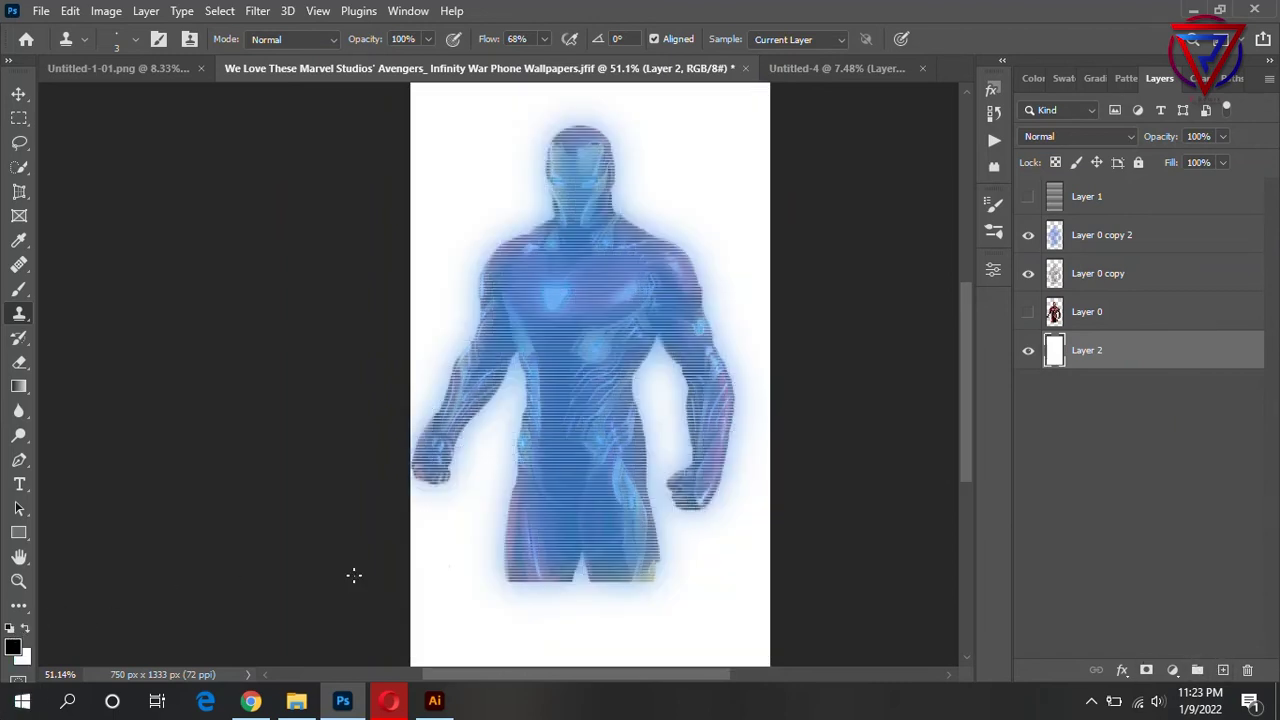
# Select all the figure layers and shift them slightly to the right.
pyautogui.scroll(-2, 540, 263)
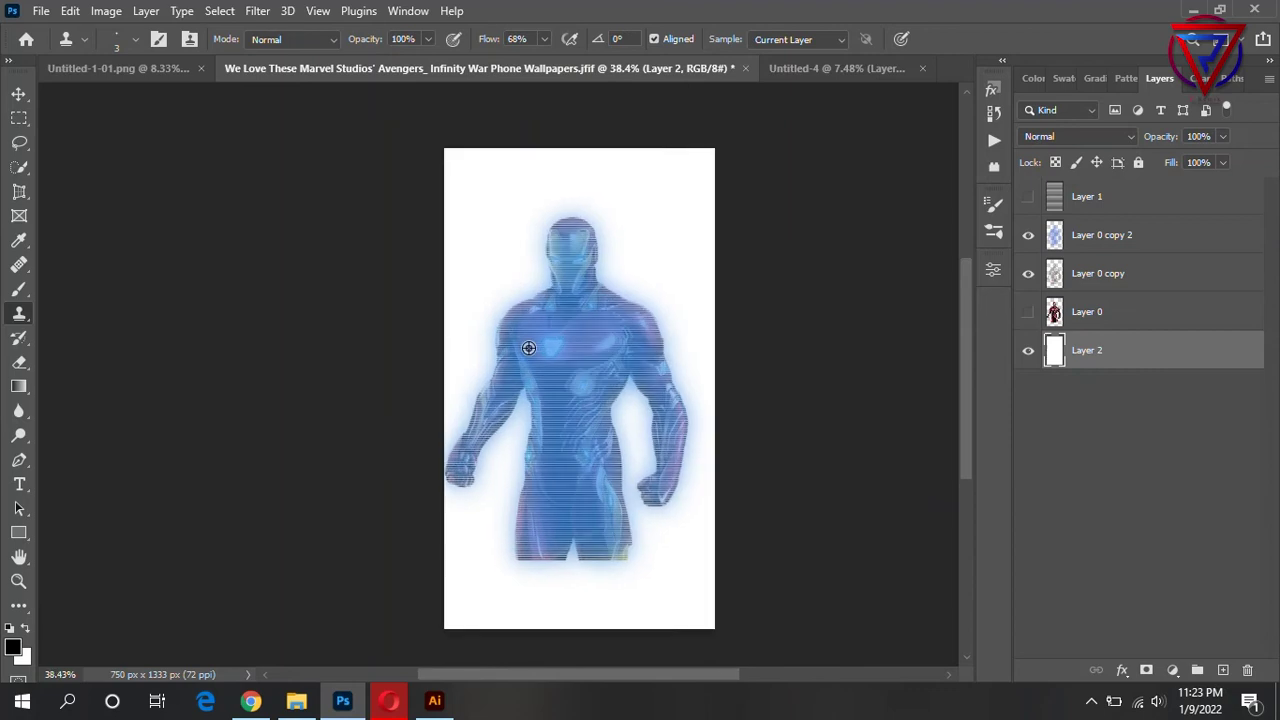
pyautogui.keyDown('shift'); pyautogui.click(1133, 233); pyautogui.keyUp('shift')
pyautogui.keyDown('ctrl'); pyautogui.click(1108, 351); pyautogui.keyUp('ctrl')
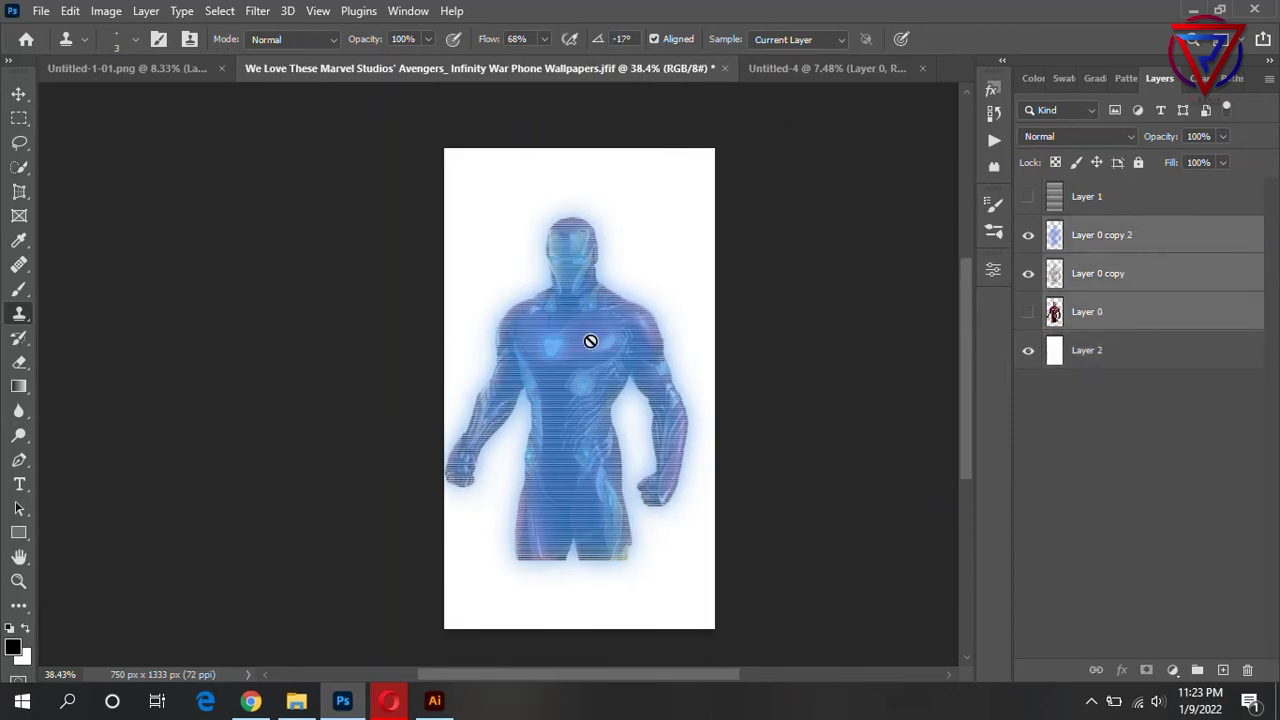
pyautogui.press('v')
pyautogui.moveTo(587, 347); pyautogui.dragTo(605, 347)
pyautogui.scroll(2, 610, 340)
pyautogui.scroll(1, 620, 300)
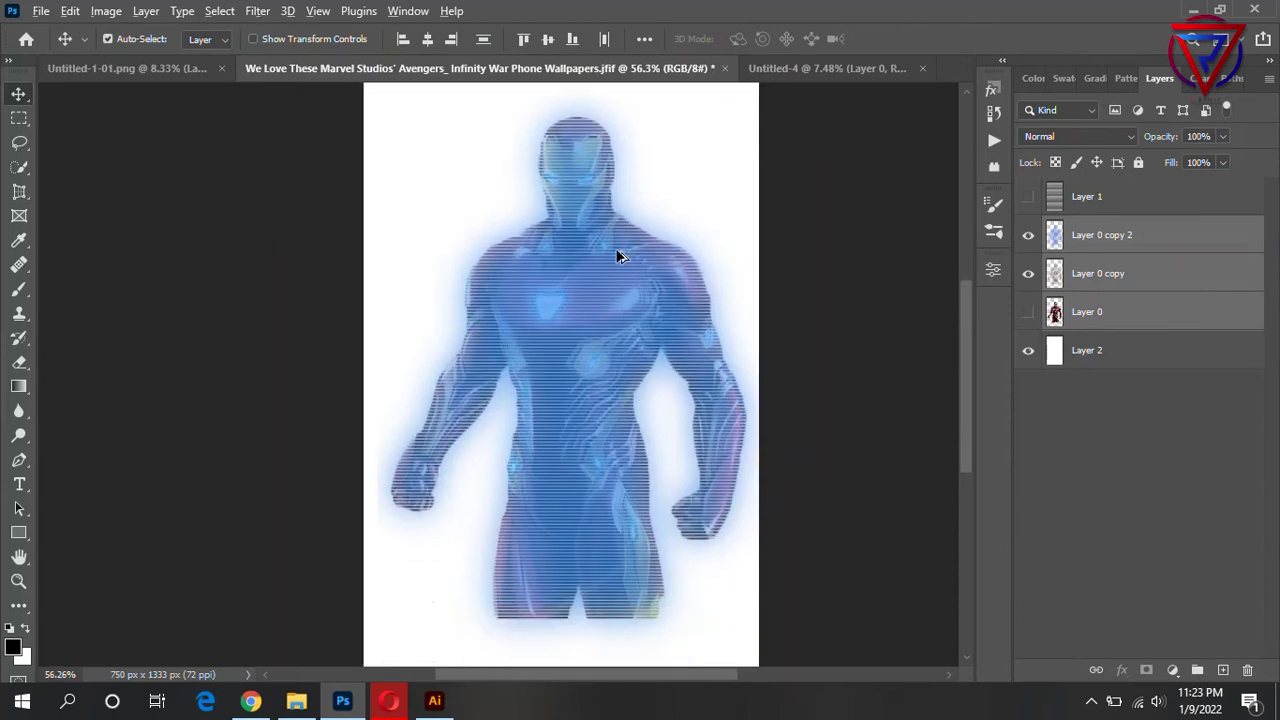
pyautogui.scroll(1, 620, 277)
pyautogui.scroll(1, 606, 188)
pyautogui.scroll(-1, 607, 190)
pyautogui.scroll(1, 577, 271)
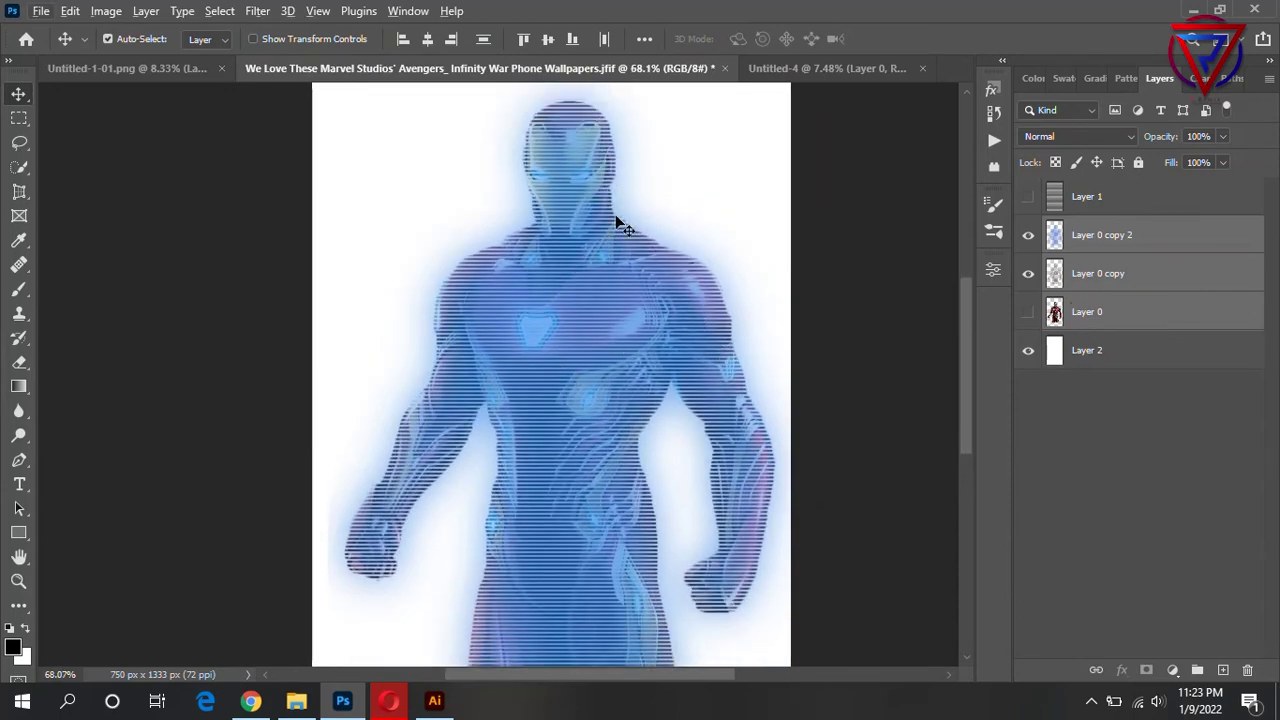
# Duplicate Layer 0 copy and merge the three blue figure copies into one layer.
pyautogui.click(1100, 273)
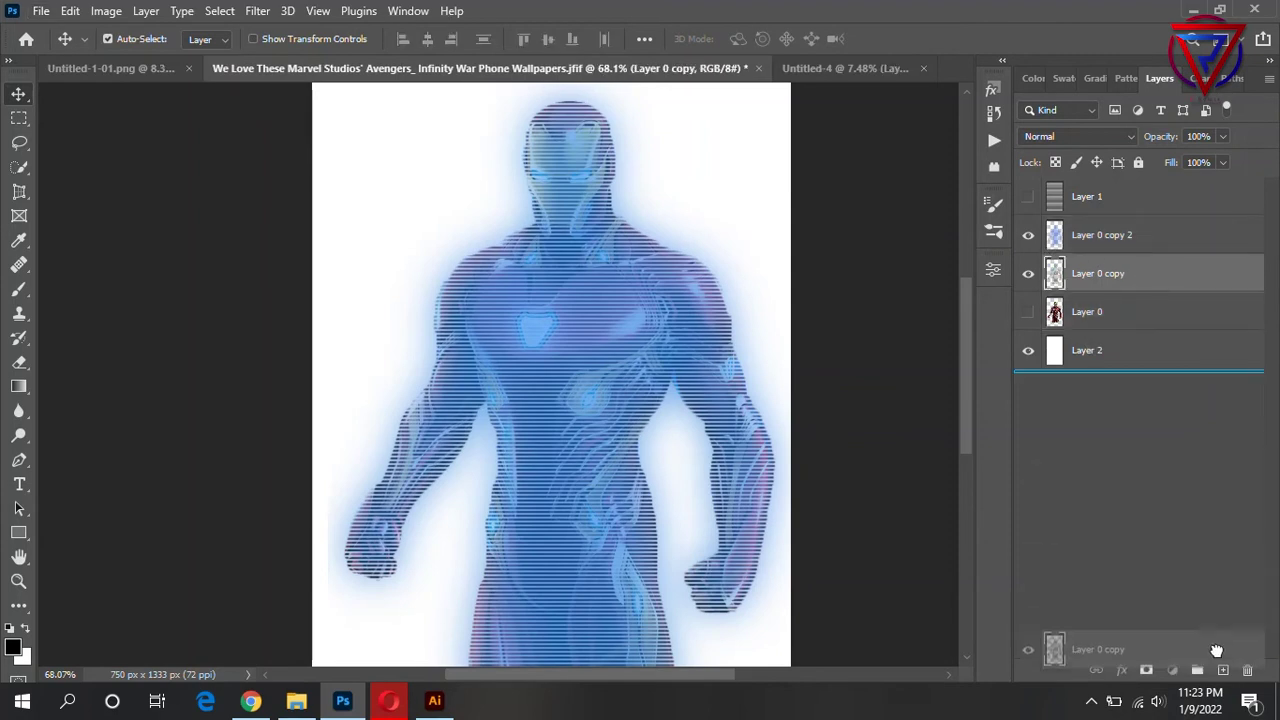
pyautogui.moveTo(1100, 273); pyautogui.dragTo(1222, 670)
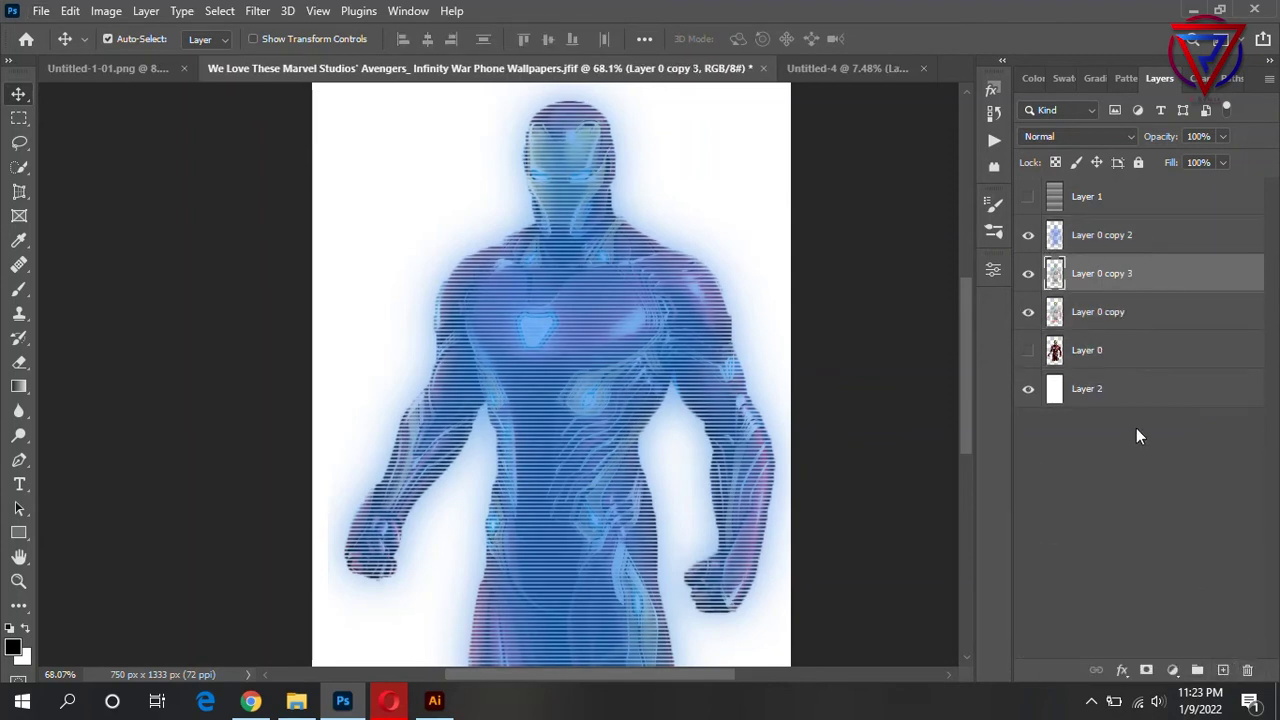
pyautogui.click(1085, 240)
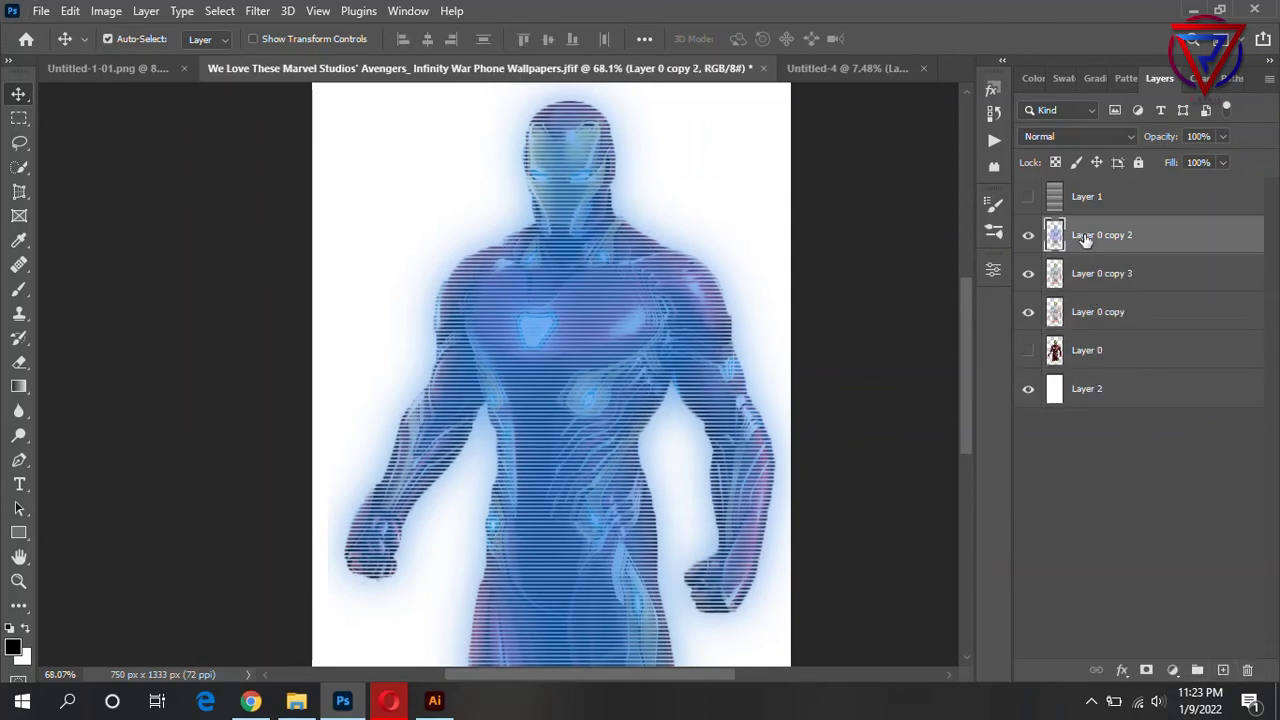
pyautogui.keyDown('shift'); pyautogui.click(1111, 321); pyautogui.keyUp('shift')
pyautogui.press('ctrl')
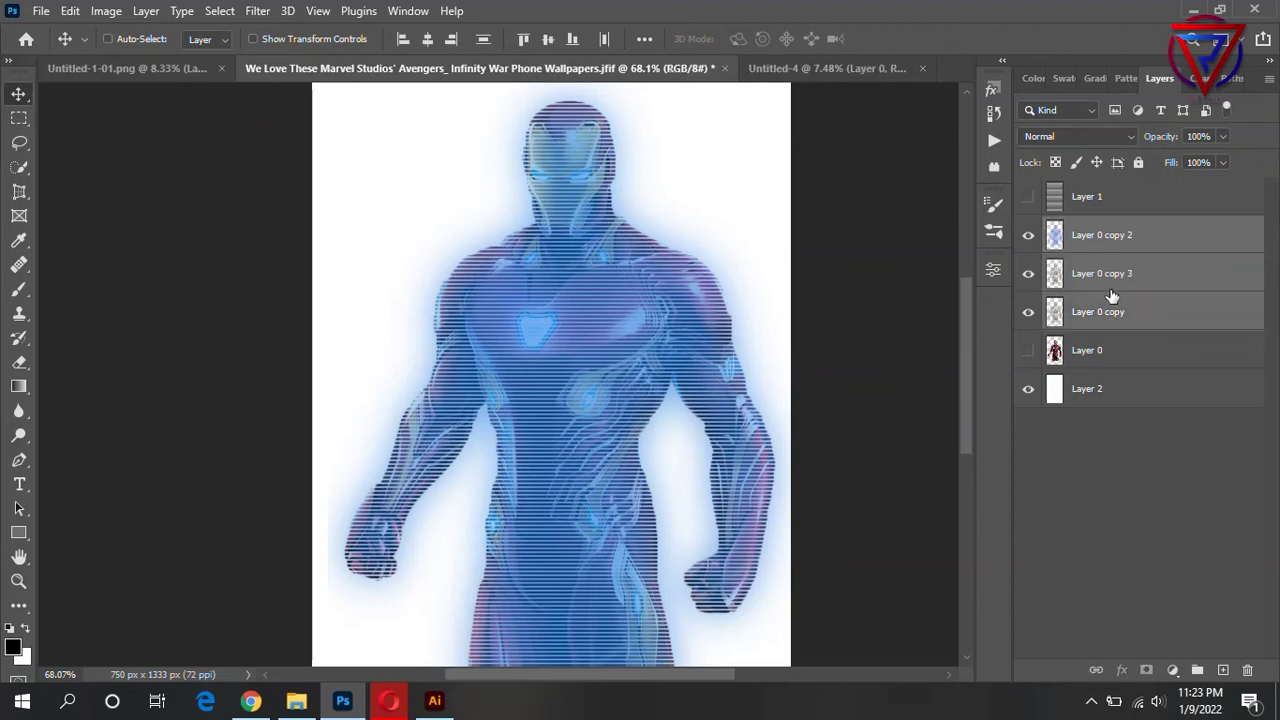
pyautogui.hotkey('ctrl', 'e')
# Bring the merged figure into Untitled-4 and scale it to about 376%.
pyautogui.moveTo(601, 280)
pyautogui.mouseDown()
pyautogui.moveTo(840, 67)
pyautogui.moveTo(500, 305)
pyautogui.moveTo(721, 116)
pyautogui.mouseUp()
pyautogui.hotkey('ctrl', '0')
pyautogui.hotkey('ctrl', 't')
pyautogui.moveTo(570, 330); pyautogui.dragTo(511, 480)
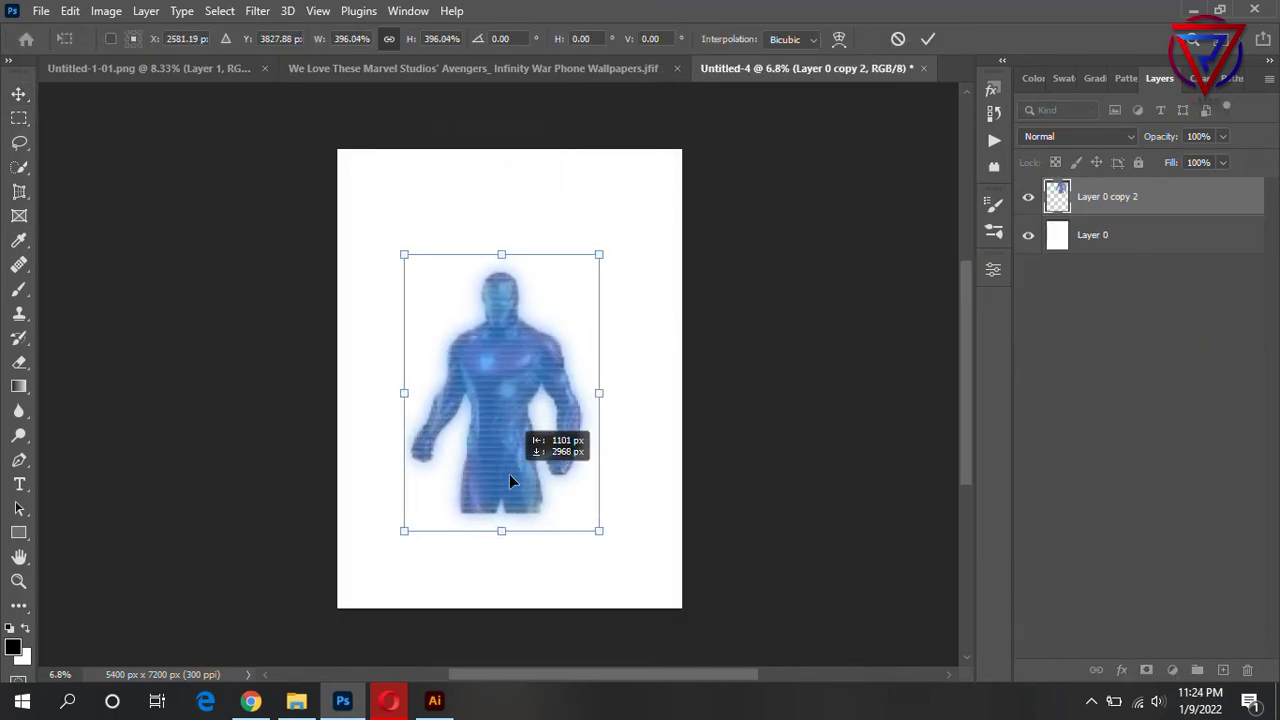
pyautogui.moveTo(600, 257)
pyautogui.mouseDown()
pyautogui.moveTo(716, 155)
pyautogui.moveTo(594, 266)
pyautogui.mouseUp()
pyautogui.moveTo(529, 317)
pyautogui.mouseDown()
pyautogui.moveTo(532, 277)
pyautogui.moveTo(646, 171)
pyautogui.mouseUp()
pyautogui.press('Return')
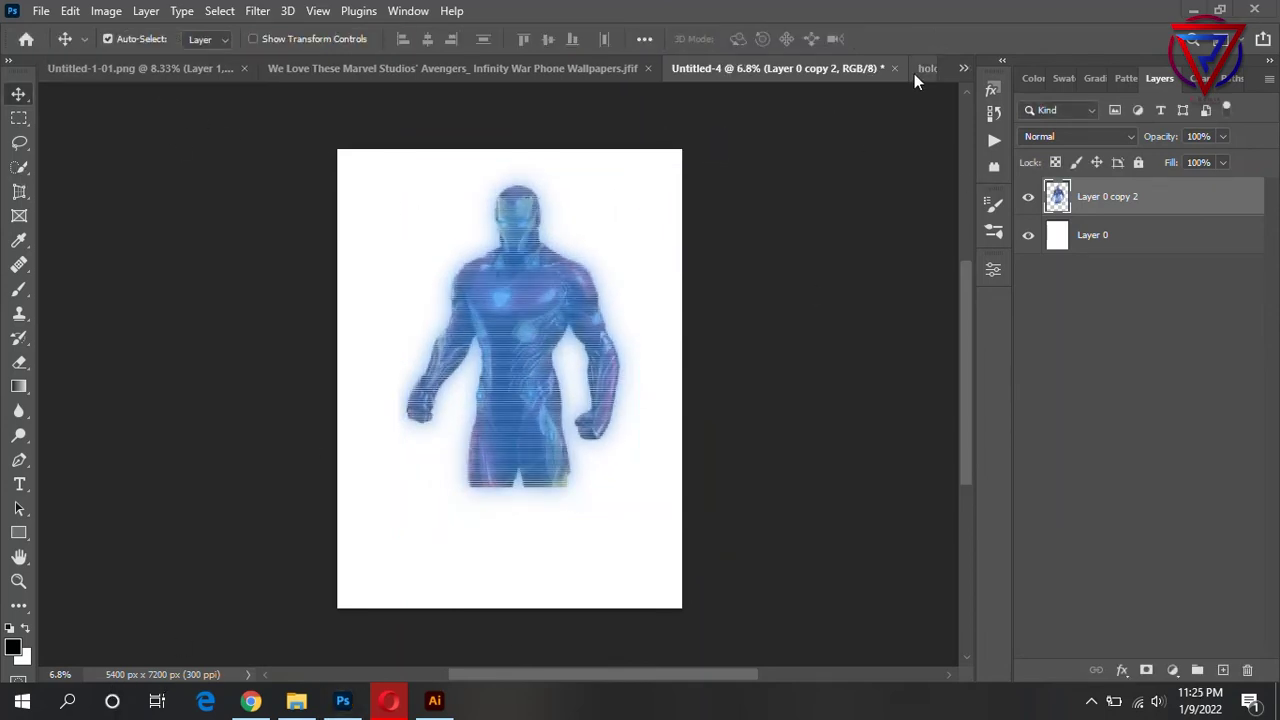
# Add the holo-01 ring projector, then scale the figure slightly and stand it above the ring.
pyautogui.click(925, 70)
pyautogui.moveTo(571, 423)
pyautogui.mouseDown()
pyautogui.moveTo(622, 78)
pyautogui.moveTo(493, 493)
pyautogui.moveTo(516, 546)
pyautogui.mouseUp()
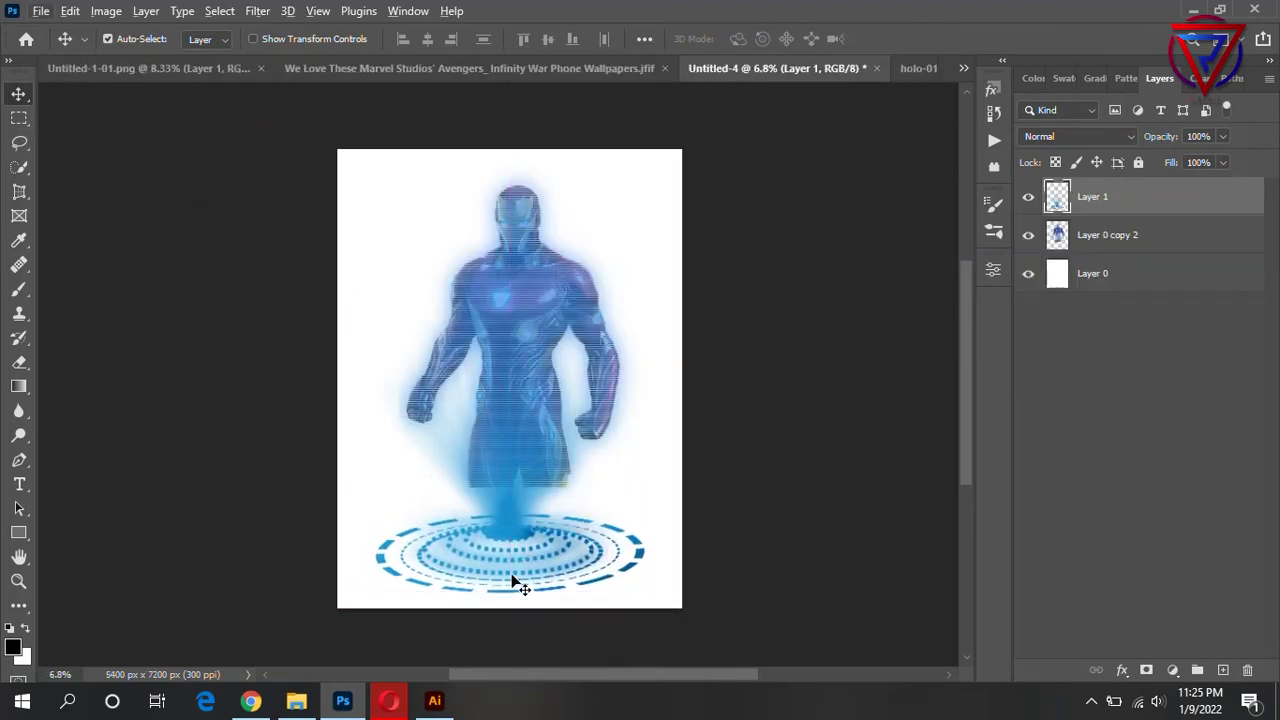
pyautogui.click(1151, 246)
pyautogui.hotkey('ctrl', 't')
pyautogui.moveTo(634, 155); pyautogui.dragTo(663, 143)
pyautogui.moveTo(541, 282); pyautogui.dragTo(521, 287)
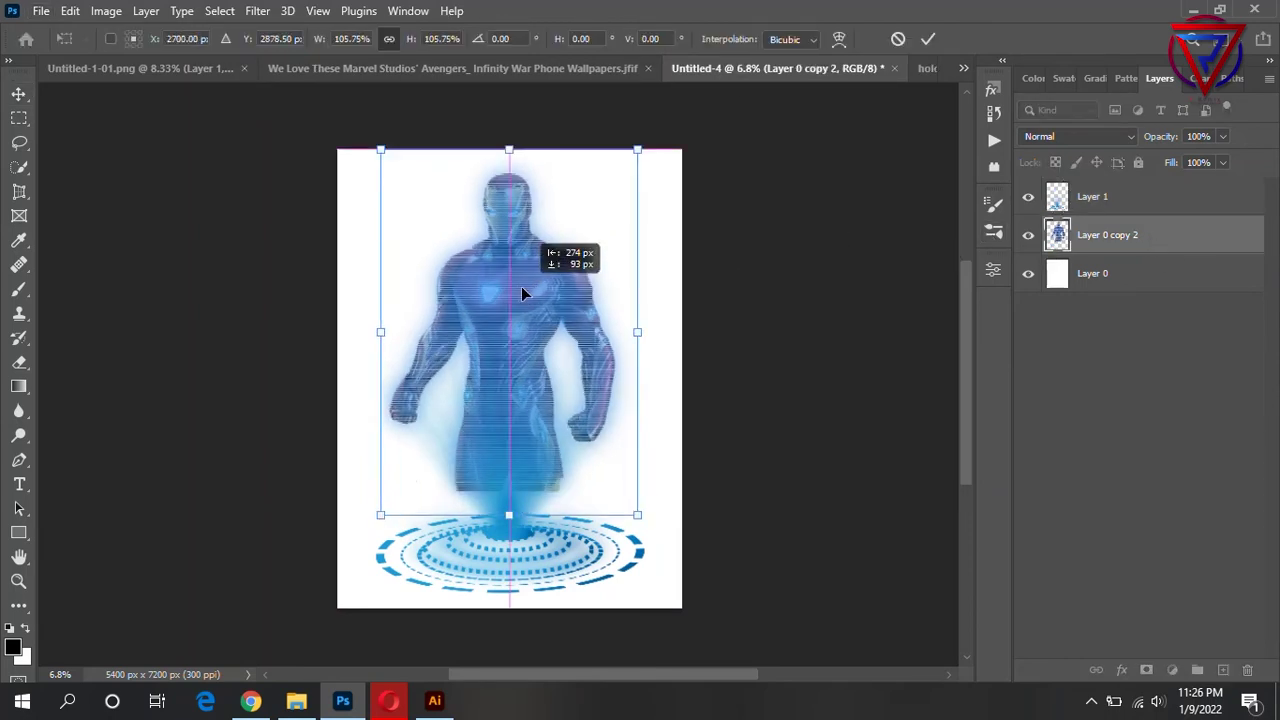
pyautogui.press('Return')
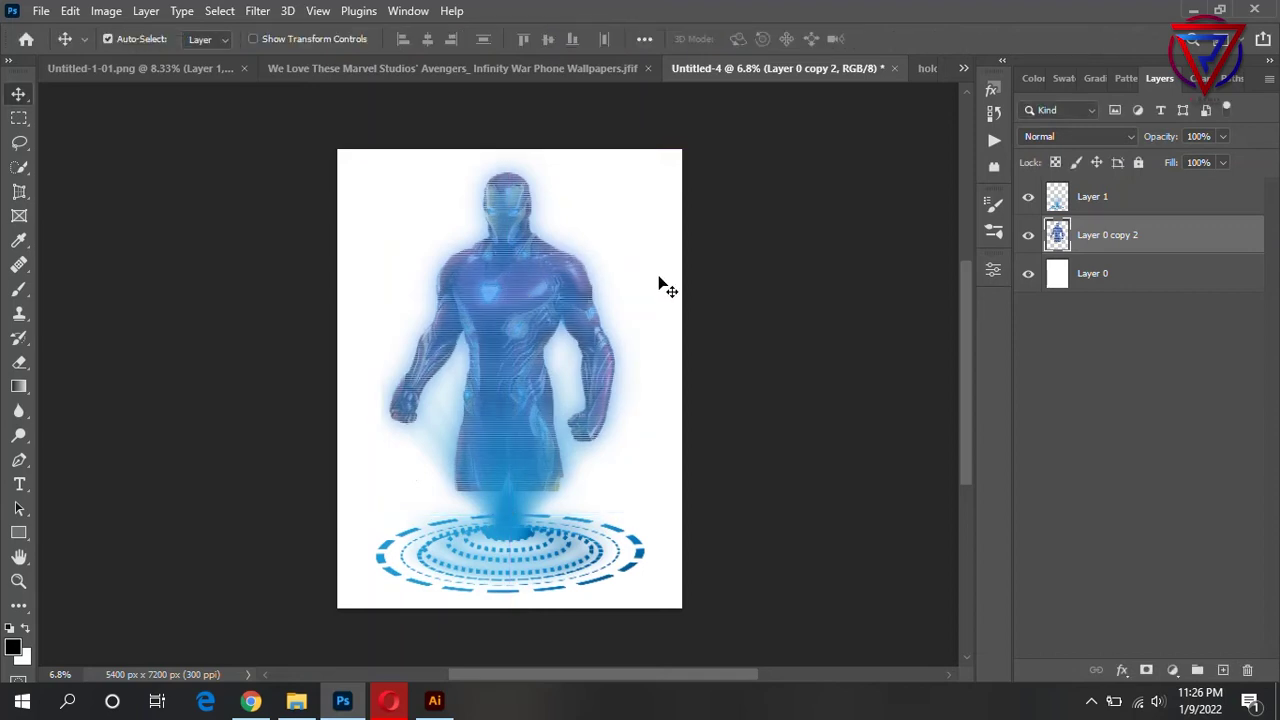
# Select the Eraser tool with an 800-pixel brush.
pyautogui.scroll(1, 542, 246)
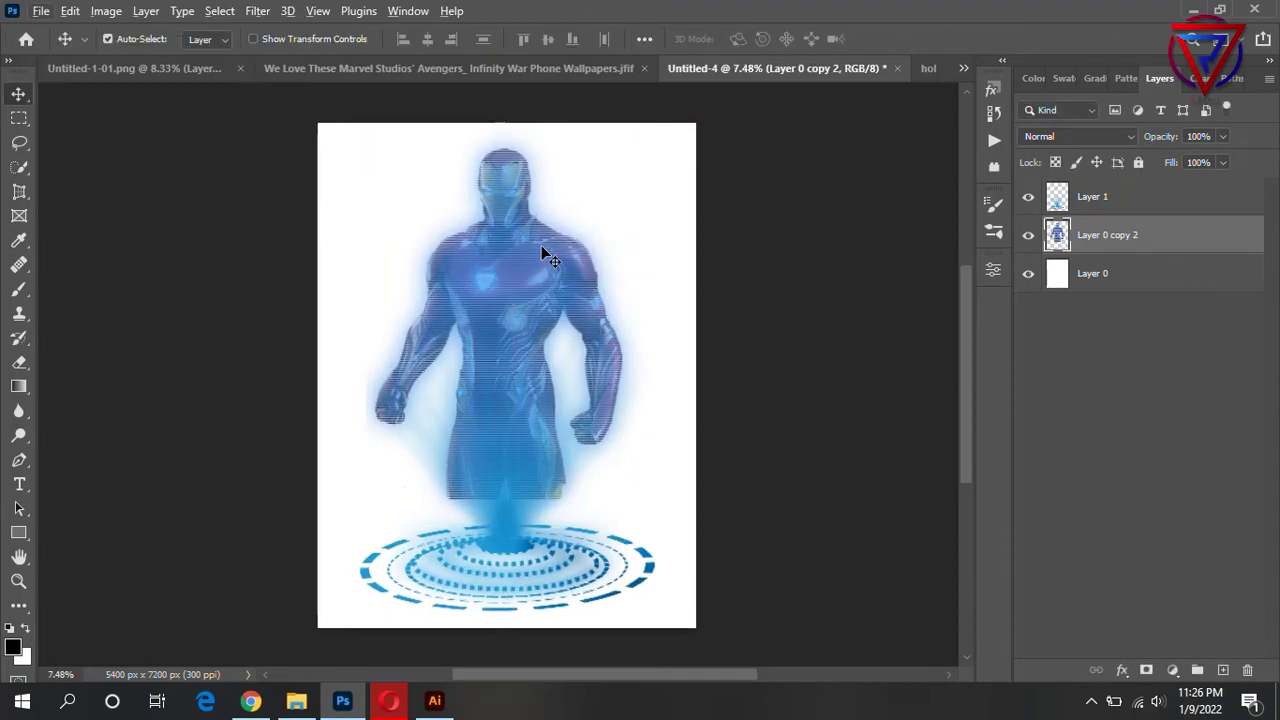
pyautogui.scroll(1, 541, 254)
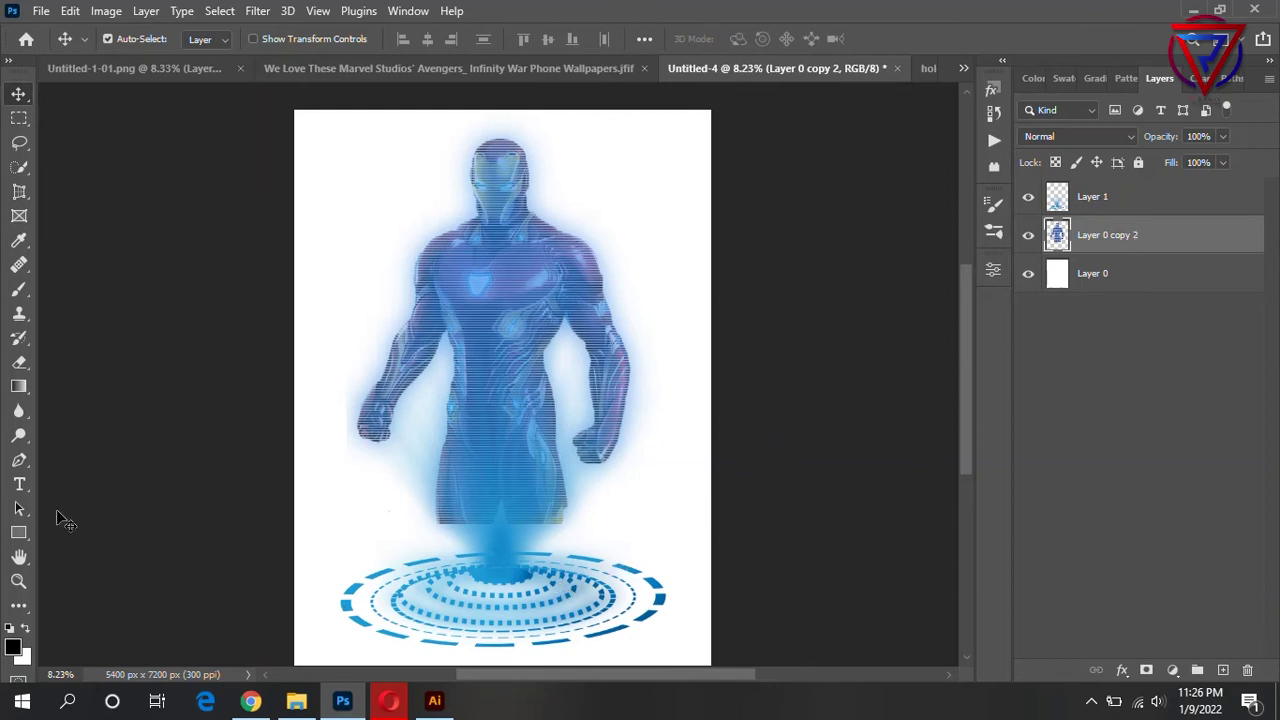
pyautogui.click(19, 364)
pyautogui.scroll(4, 445, 530)
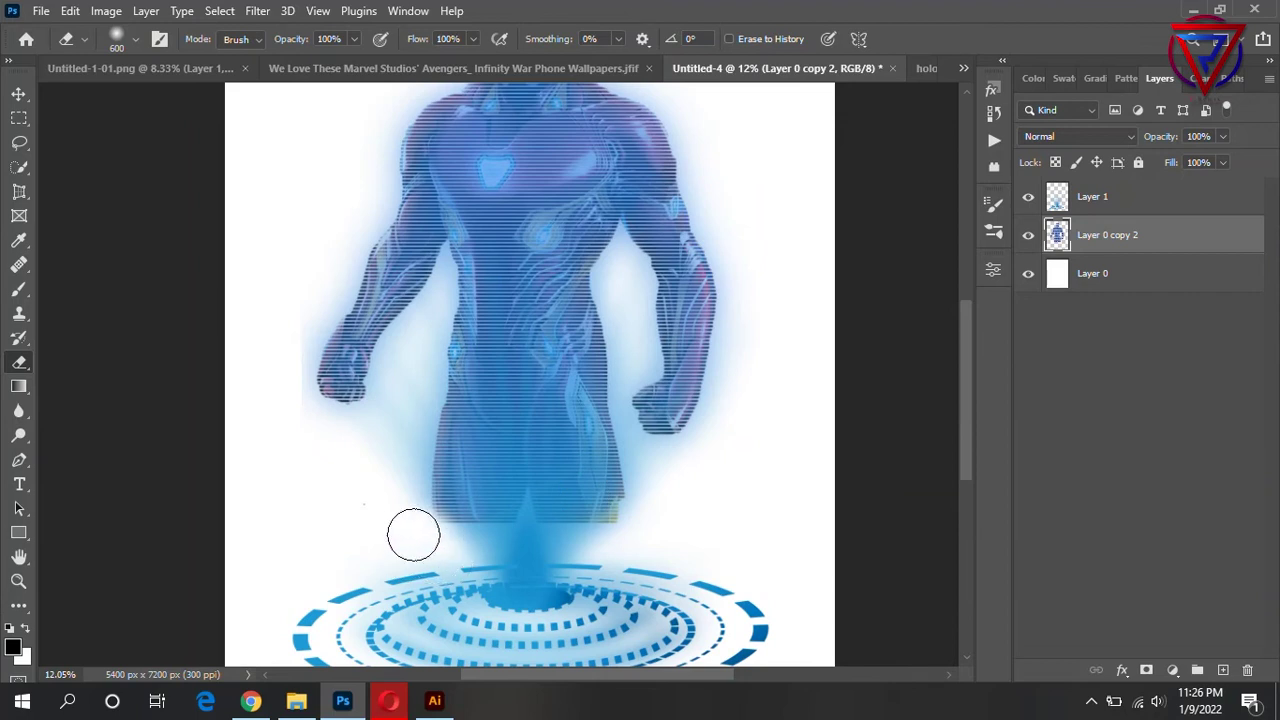
pyautogui.press(']')
pyautogui.press(']')
# Erase the figure's bottom edges, then with a 1400 brush fade out the lower legs.
pyautogui.moveTo(450, 512); pyautogui.dragTo(470, 520)
pyautogui.moveTo(580, 527)
pyautogui.mouseDown()
pyautogui.moveTo(615, 510)
pyautogui.moveTo(610, 470)
pyautogui.mouseUp()
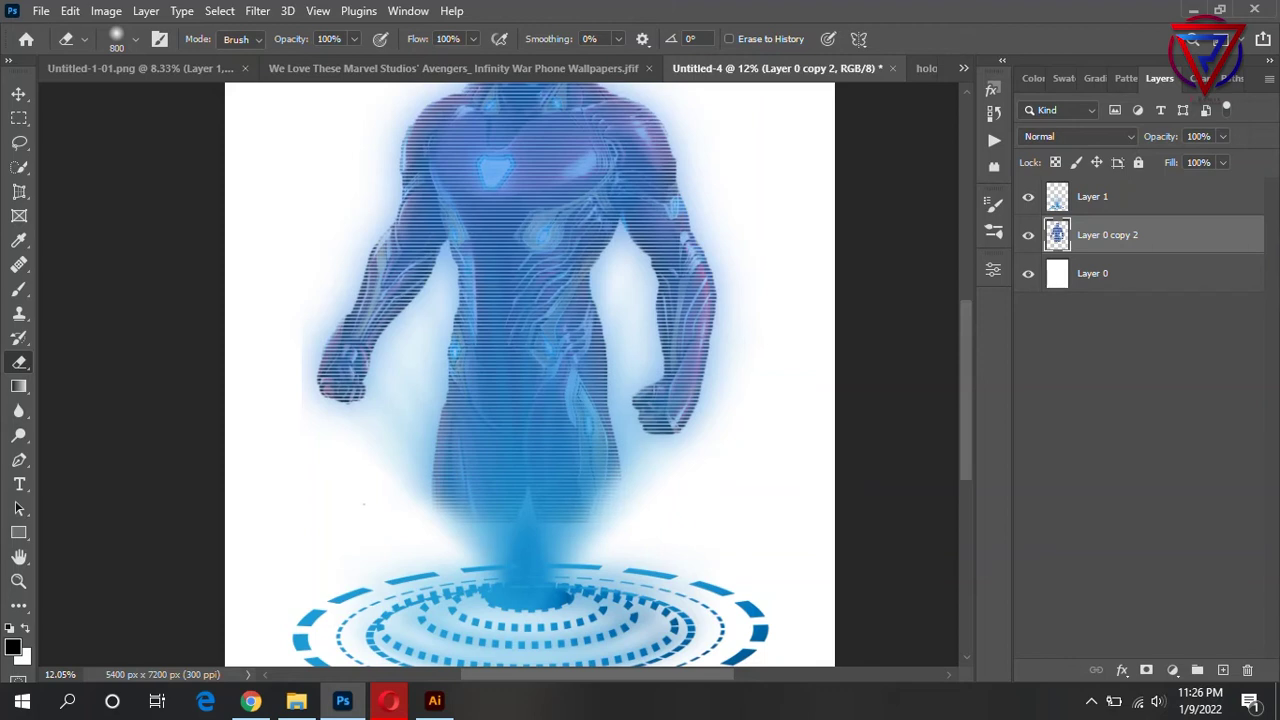
pyautogui.press(']')
pyautogui.press(']')
pyautogui.press(']')
pyautogui.moveTo(600, 480)
pyautogui.mouseDown()
pyautogui.moveTo(560, 495)
pyautogui.moveTo(530, 485)
pyautogui.moveTo(660, 425)
pyautogui.mouseUp()
pyautogui.moveTo(560, 485)
pyautogui.mouseDown()
pyautogui.moveTo(445, 490)
pyautogui.moveTo(470, 435)
pyautogui.mouseUp()
pyautogui.scroll(-3, 682, 568)
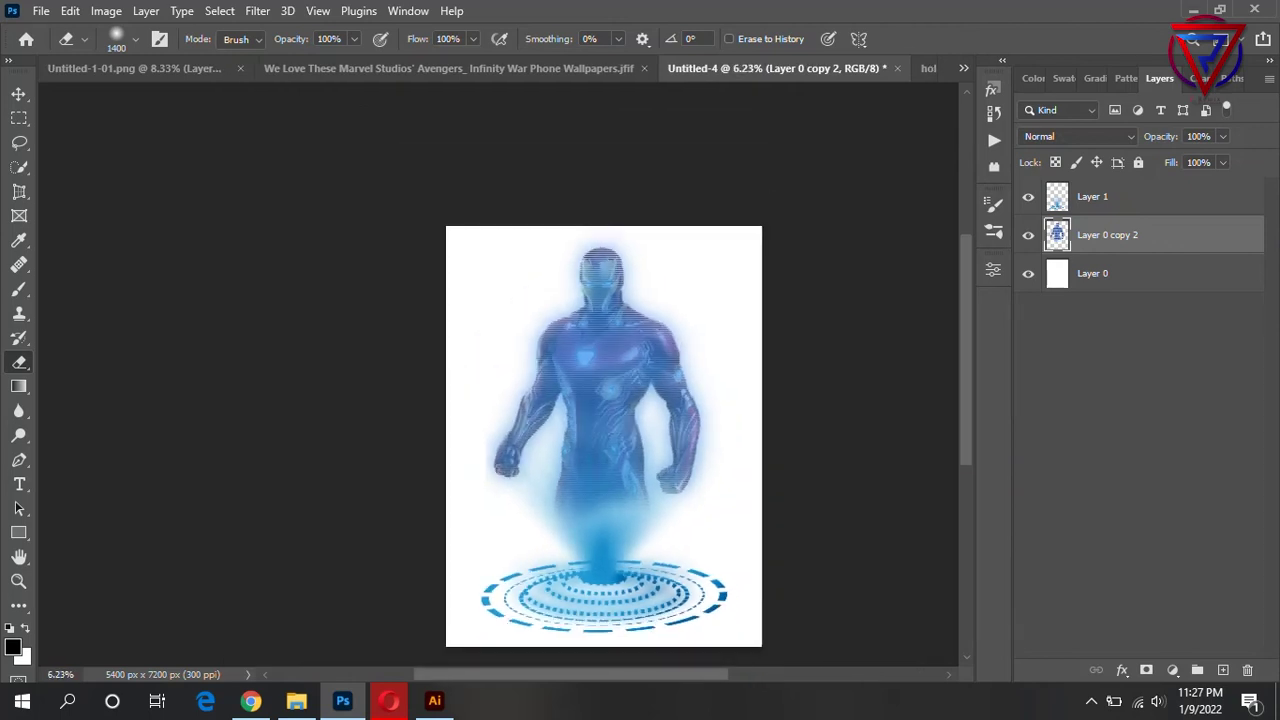
pyautogui.hotkey('ctrl', 't')
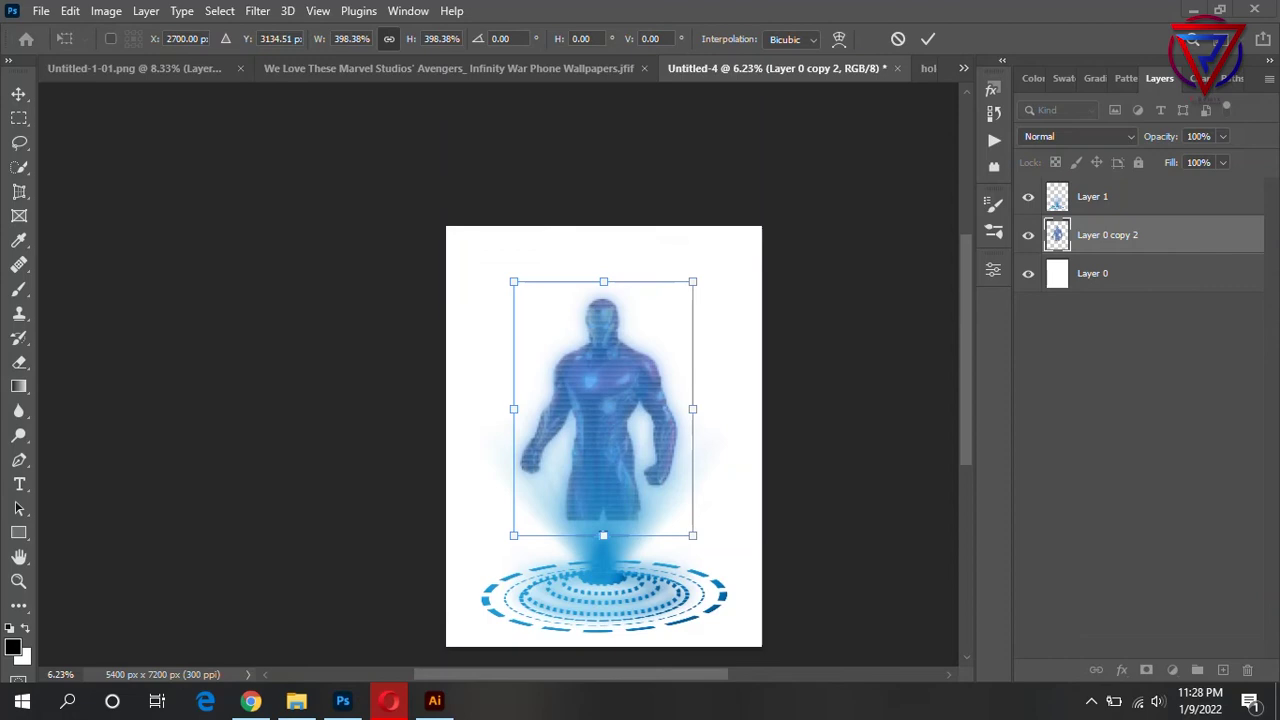
# Scale the figure to about 510% and position it just above the ring.
pyautogui.moveTo(693, 282); pyautogui.dragTo(762, 181)
pyautogui.moveTo(646, 284); pyautogui.dragTo(610, 329)
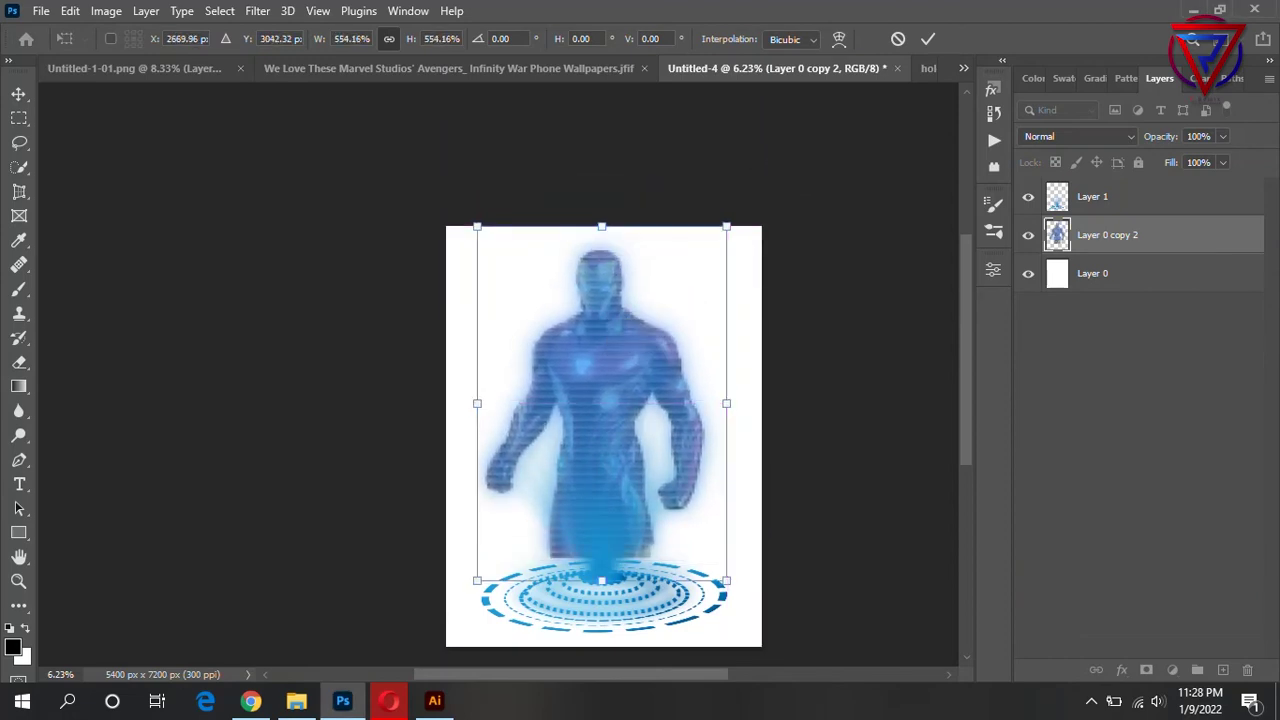
pyautogui.moveTo(726, 227); pyautogui.dragTo(707, 254)
pyautogui.moveTo(640, 325); pyautogui.dragTo(625, 305)
pyautogui.press('Return')
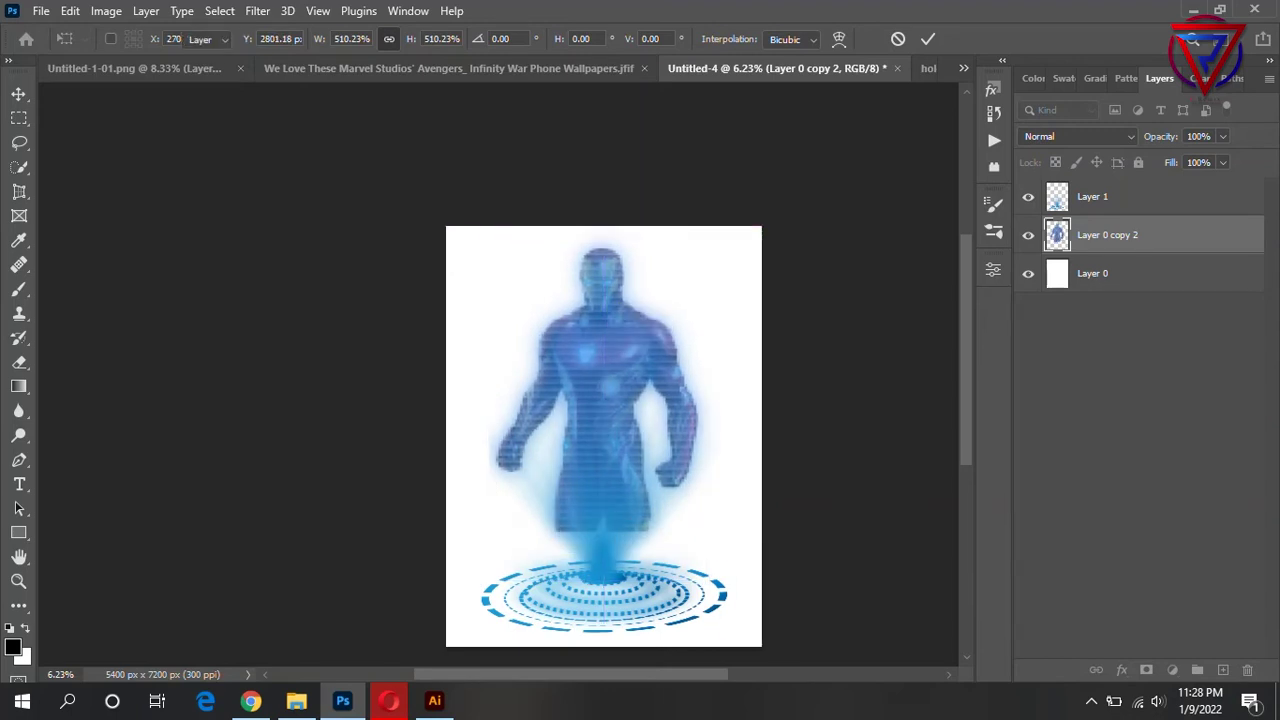
# Duplicate the ring projector as Layer 1 copy and return to the figure layer.
pyautogui.hotkey('ctrl', '+')
pyautogui.moveTo(595, 469); pyautogui.dragTo(600, 471)
pyautogui.scroll(-1, 592, 370)
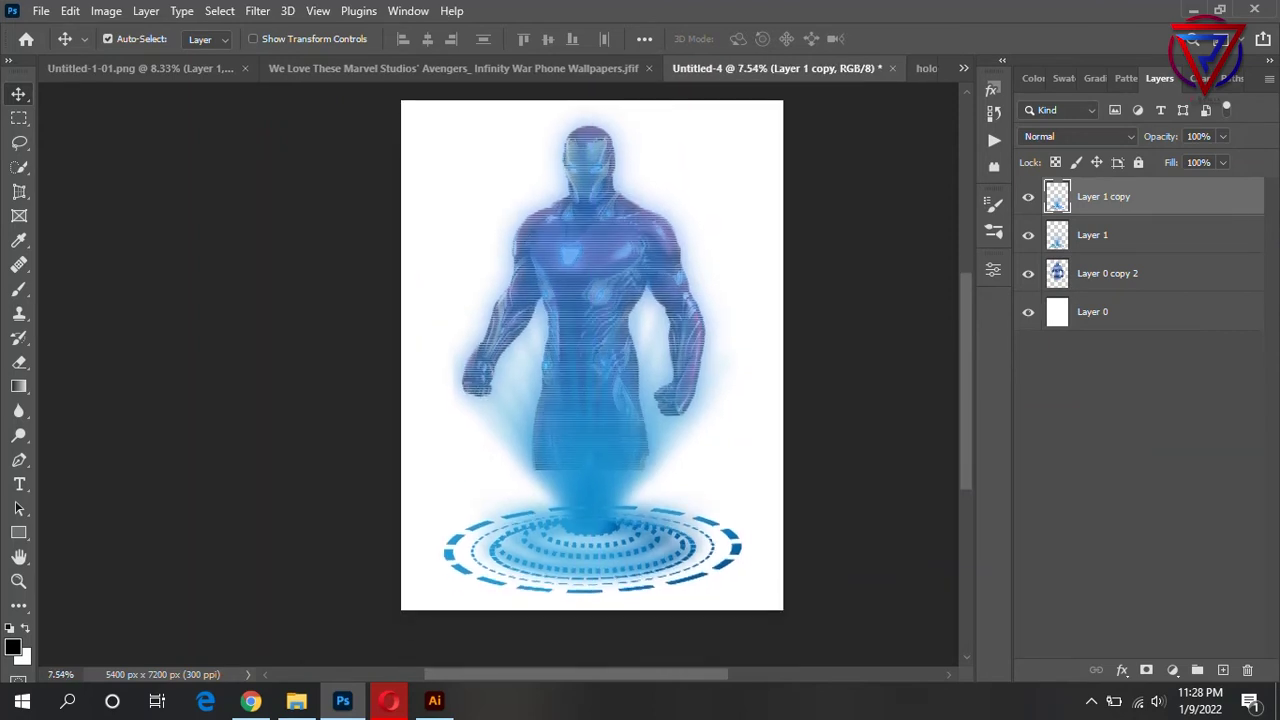
pyautogui.hotkey('alt', '[')
pyautogui.hotkey('alt', '[')
pyautogui.scroll(1, 588, 350)
pyautogui.scroll(2, 625, 517)
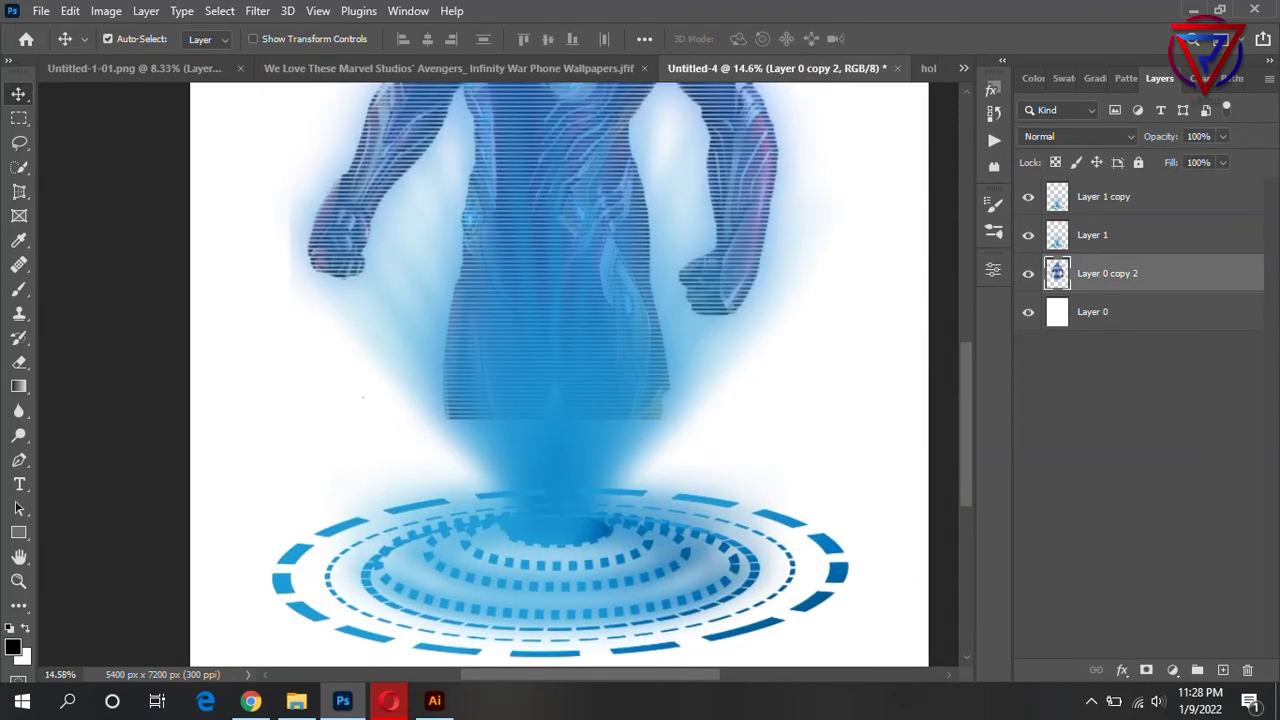
# Erase to soften the lower-left and lower-right edges of the body.
pyautogui.press('e')
pyautogui.click(363, 397)
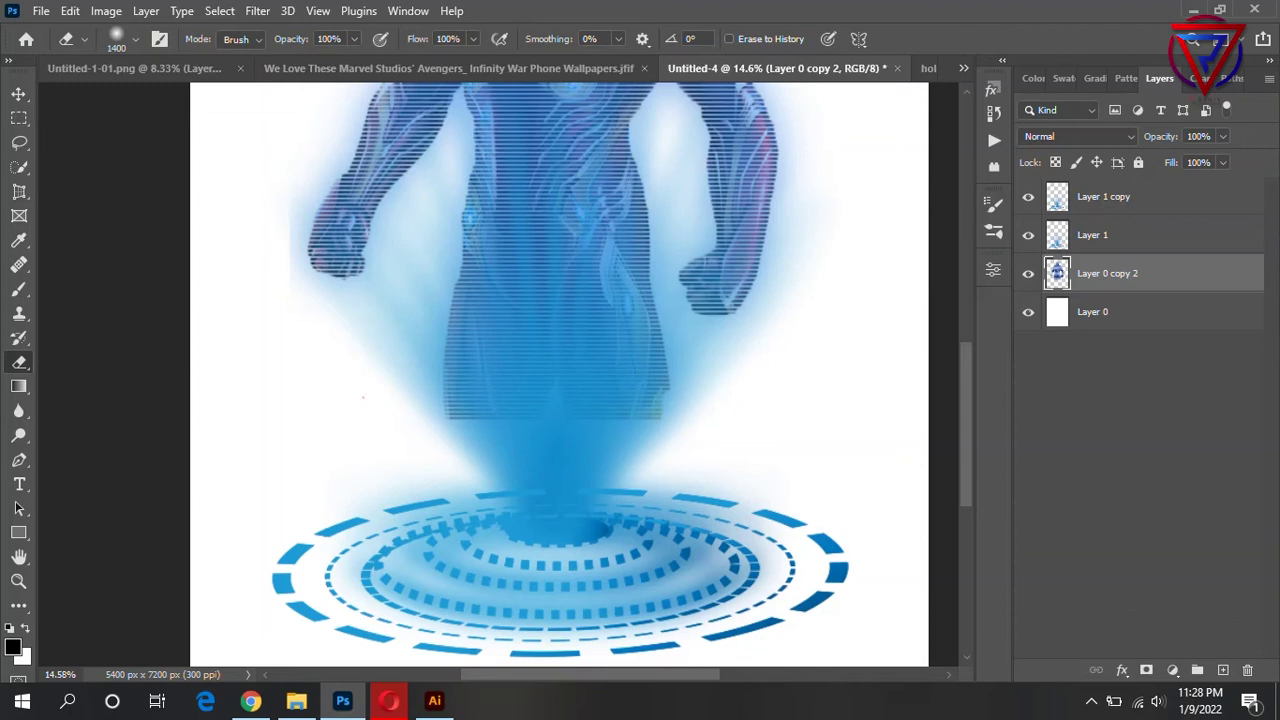
pyautogui.click(755, 398)
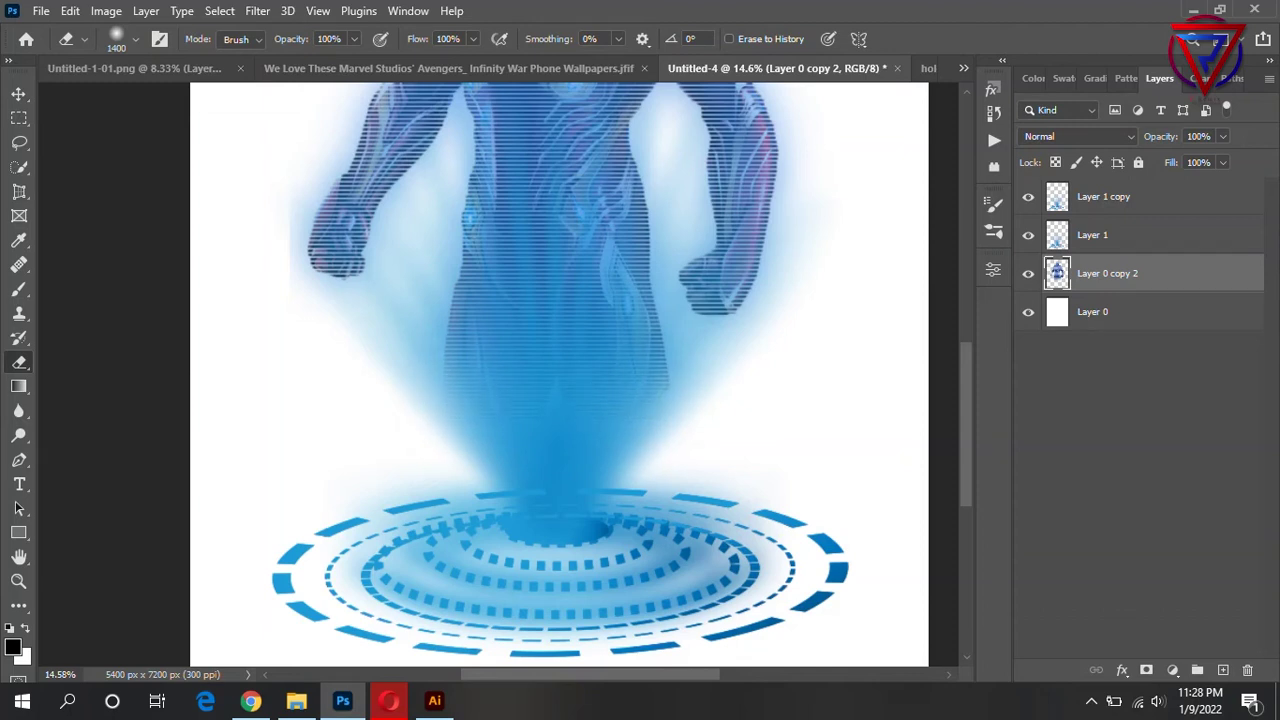
pyautogui.scroll(-2, 560, 370)
pyautogui.scroll(-2, 600, 355)
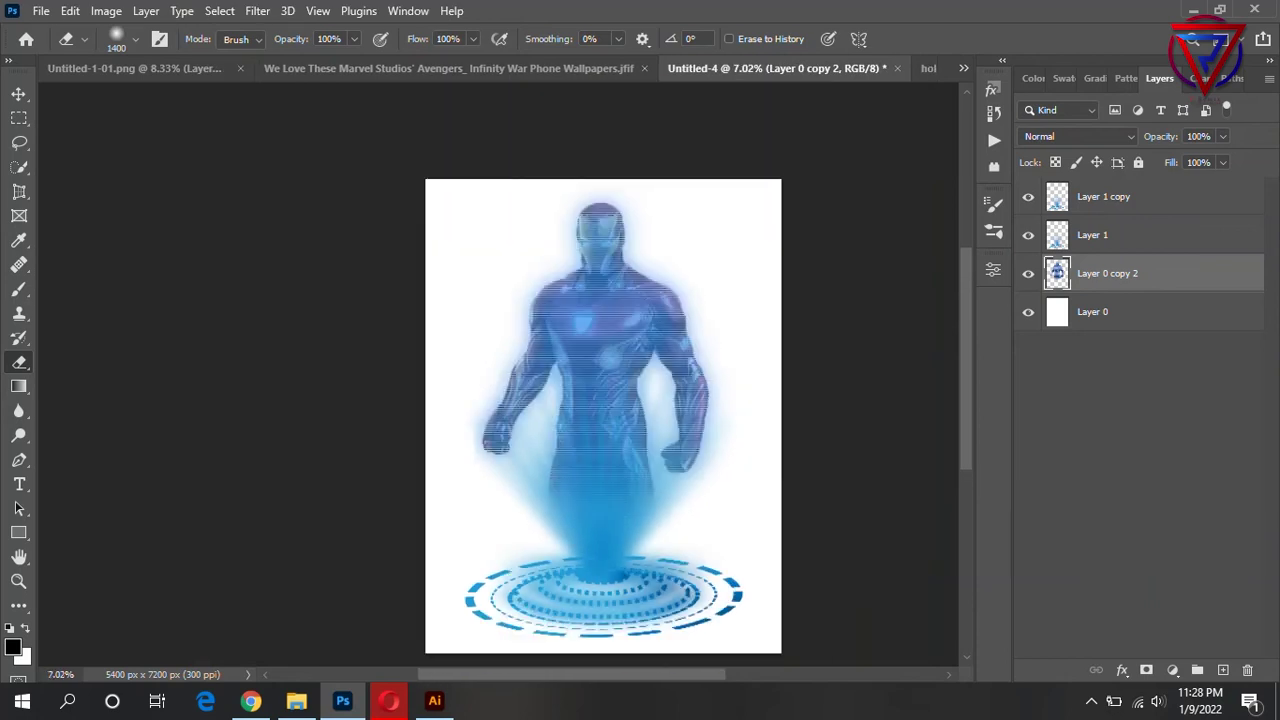
pyautogui.click(18, 93)
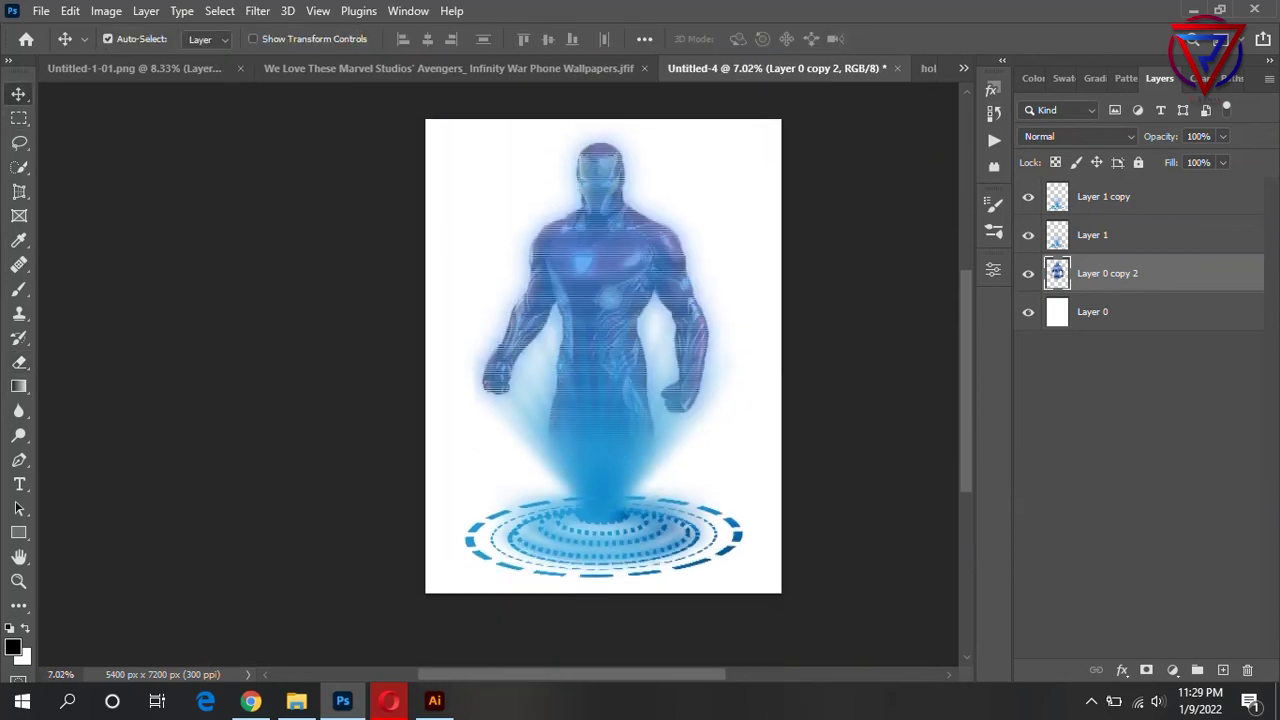
# Try teal-to-blue and pale blue gradient presets on the Layer 0 background.
pyautogui.click(1100, 311)
pyautogui.click(1099, 78)
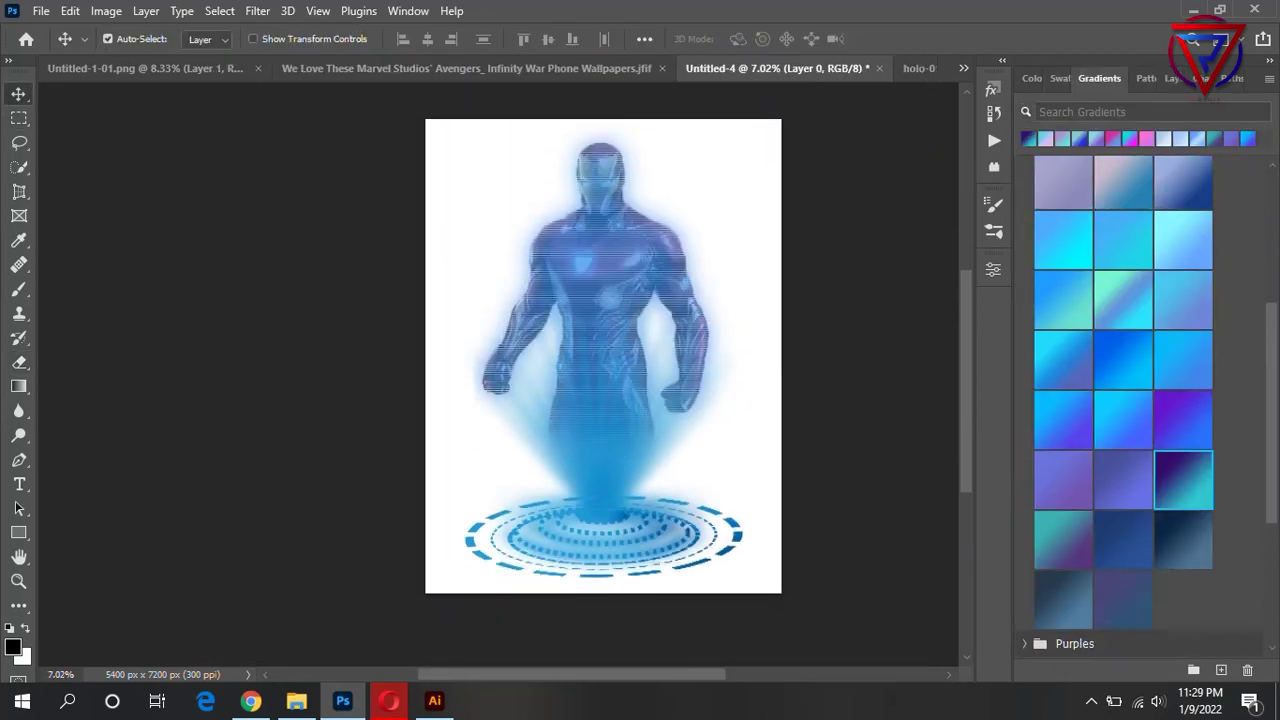
pyautogui.scroll(3, 1123, 400)
pyautogui.click(1063, 374)
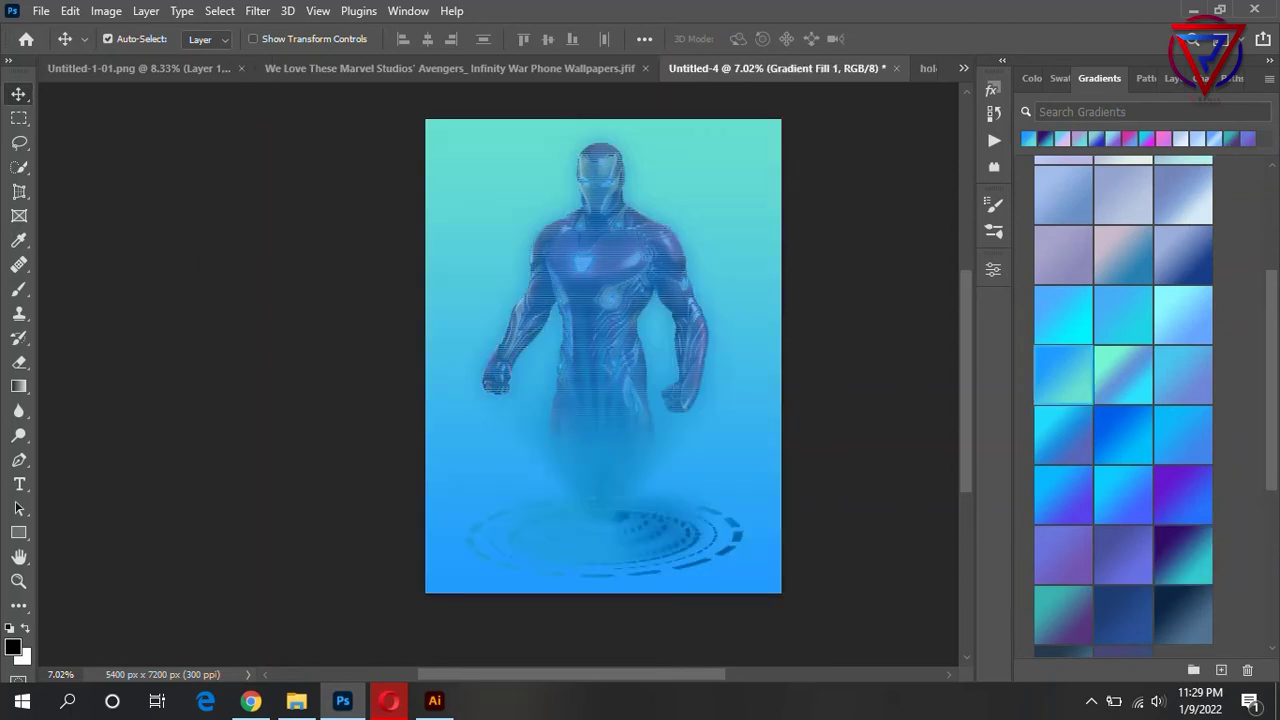
pyautogui.scroll(5, 1123, 400)
pyautogui.click(1063, 299)
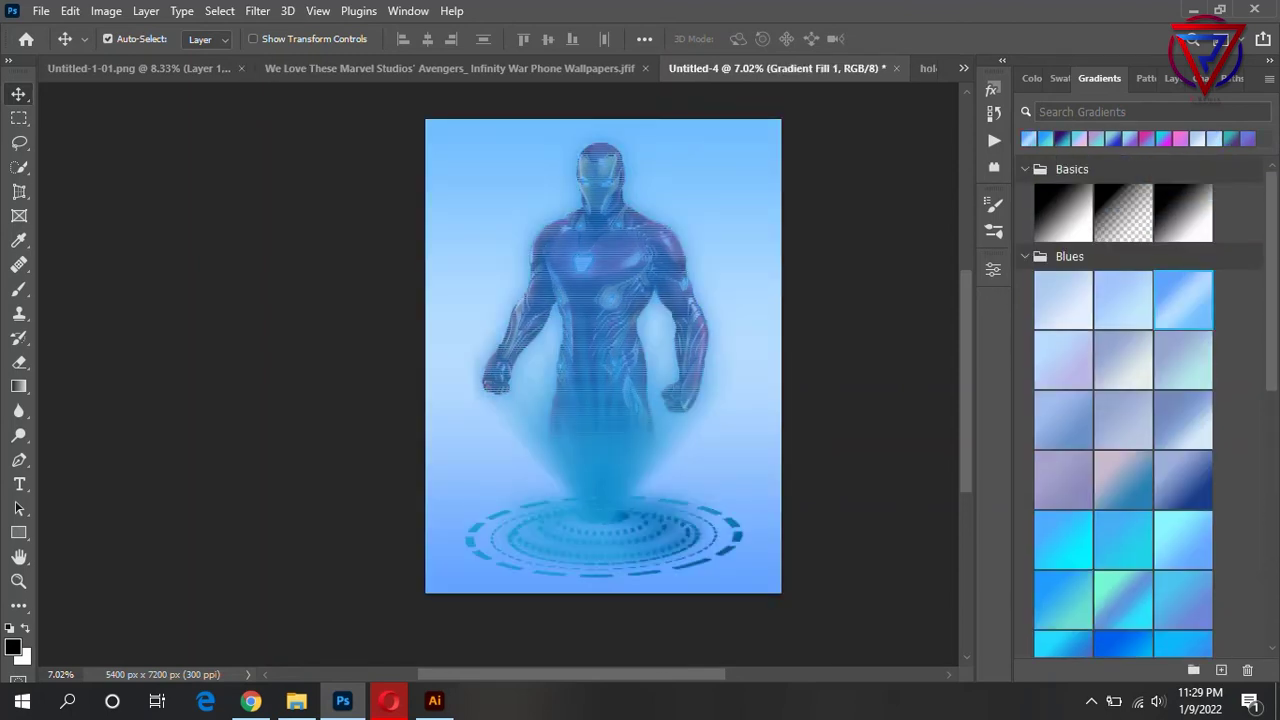
pyautogui.click(1123, 299)
pyautogui.click(1183, 299)
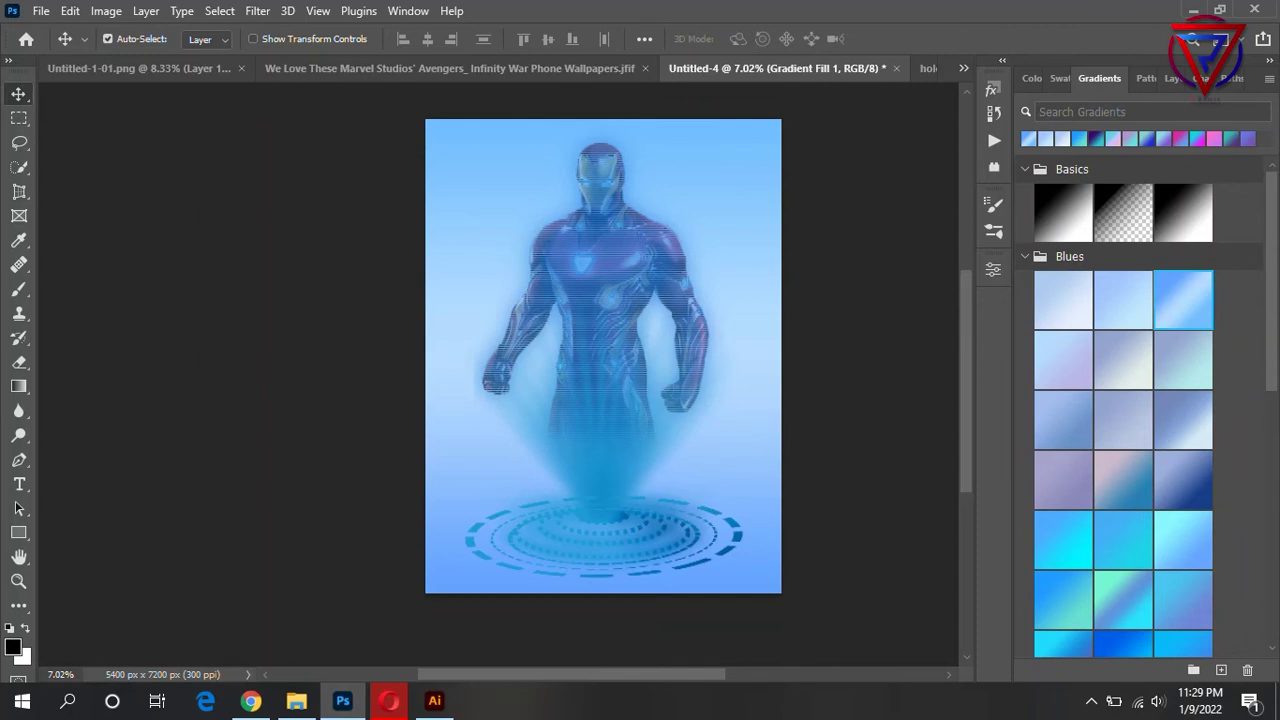
# Delete the Gradient Fill 1 layer and test linear and radial gradients on Layer 0, undoing them.
pyautogui.press('g')
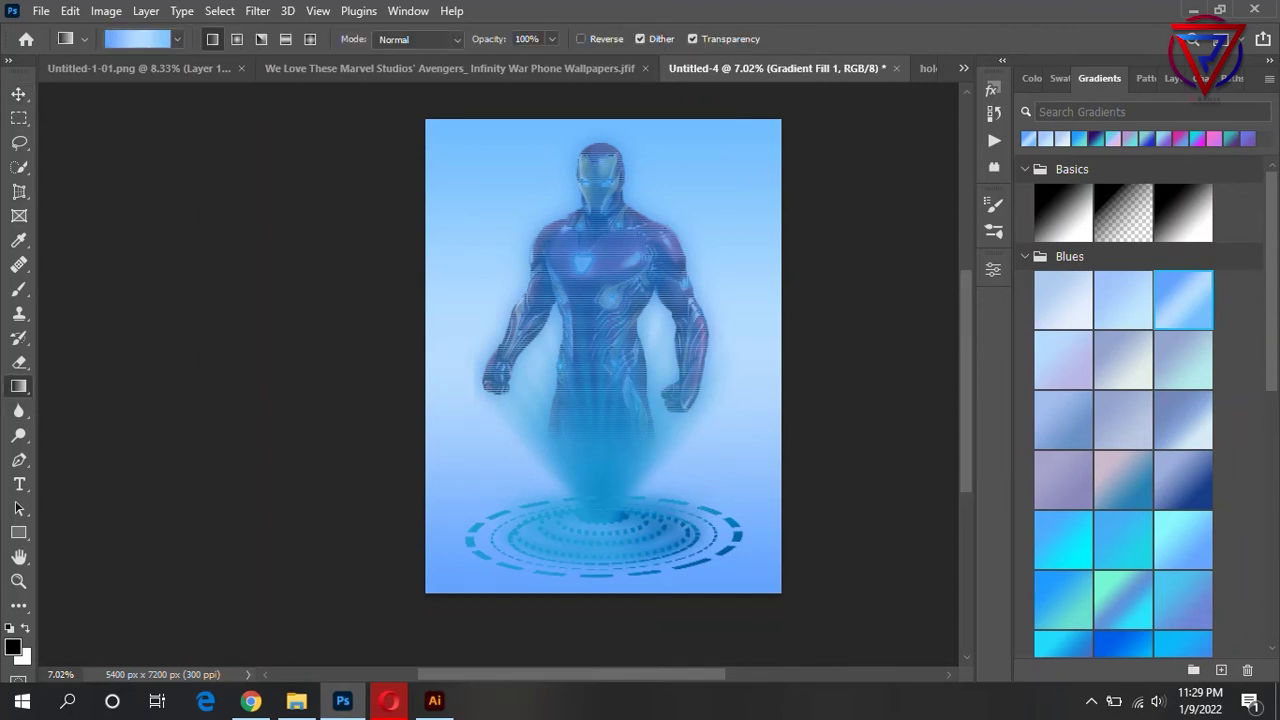
pyautogui.click(1160, 78)
pyautogui.press('Delete')
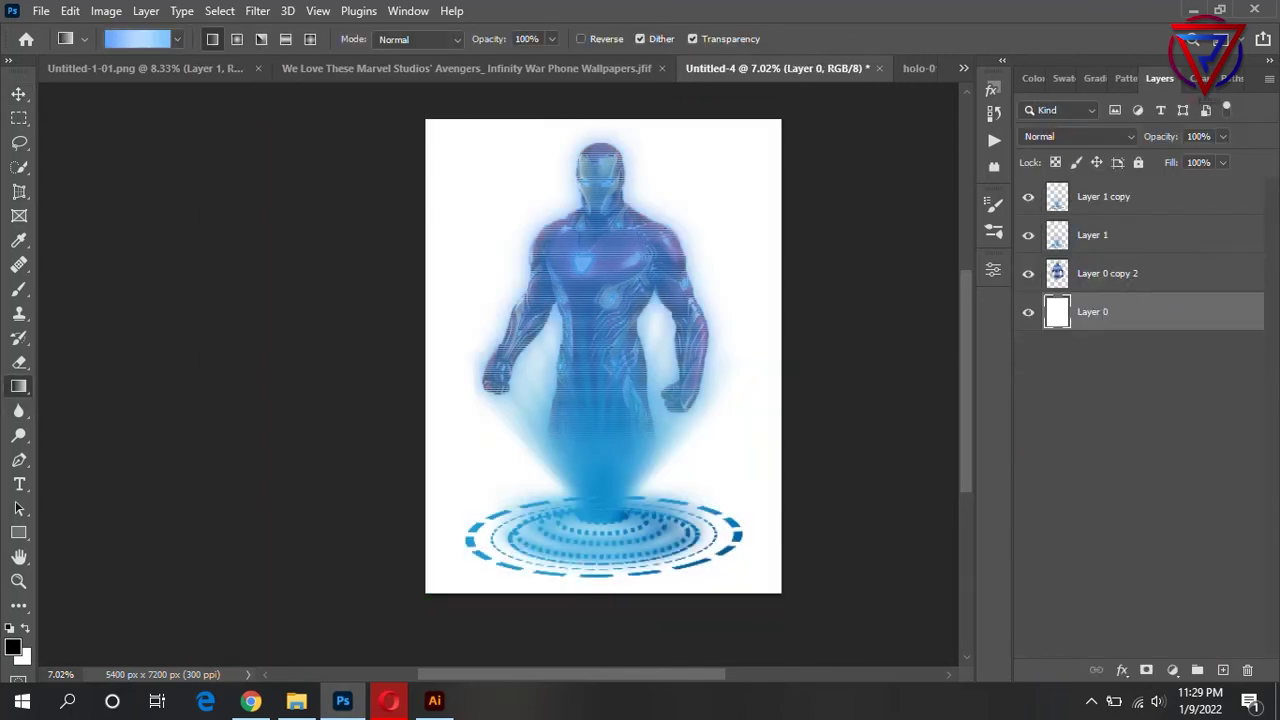
pyautogui.moveTo(607, 594); pyautogui.dragTo(607, 594)
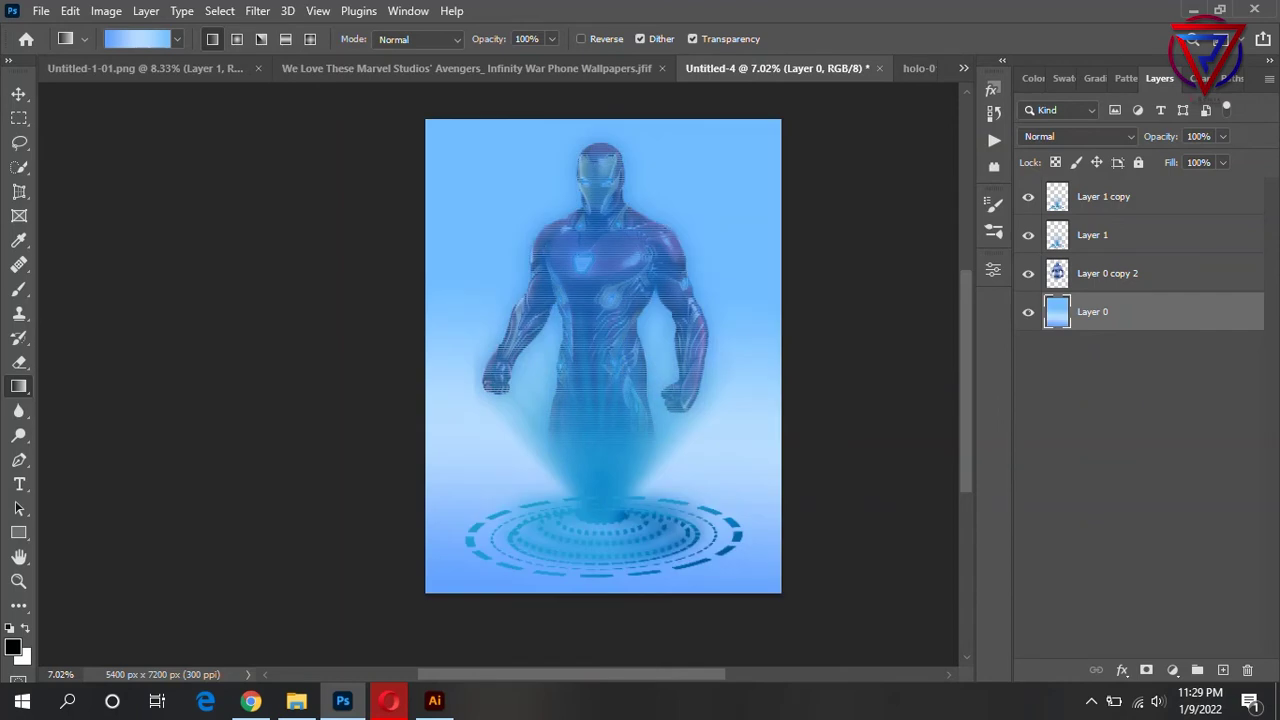
pyautogui.hotkey('ctrl', 'z')
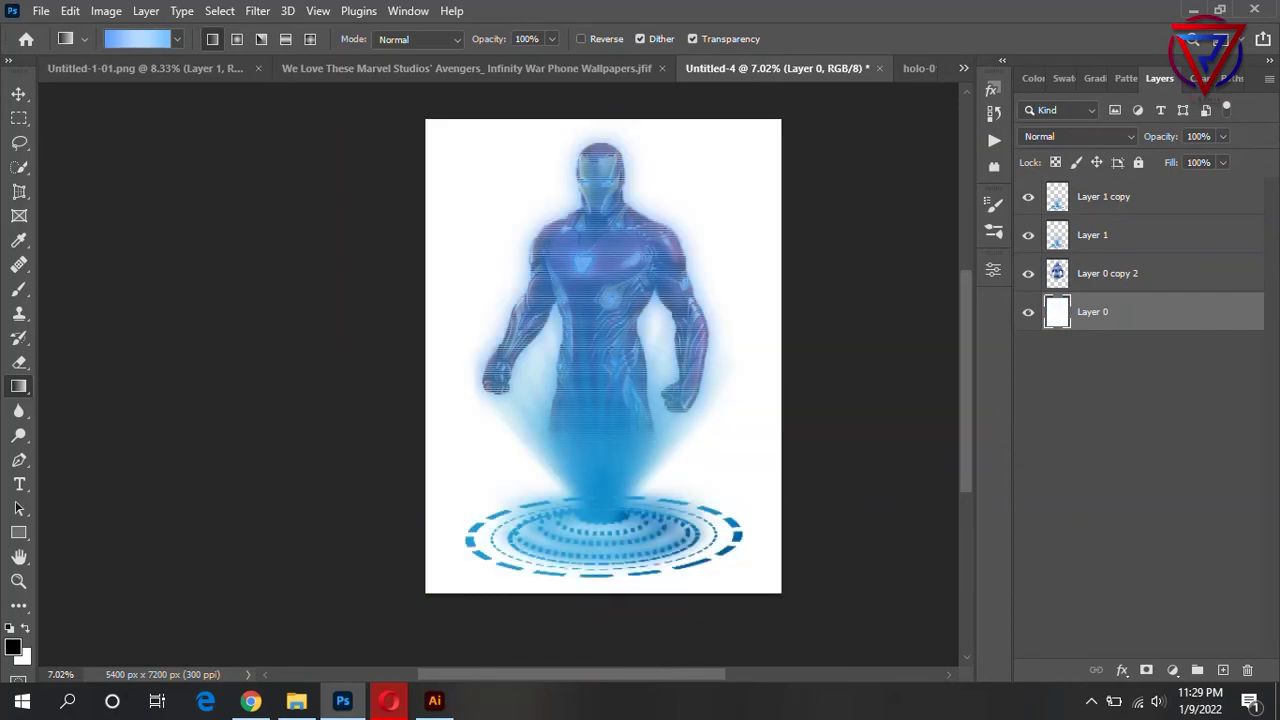
pyautogui.moveTo(842, 344); pyautogui.dragTo(623, 346)
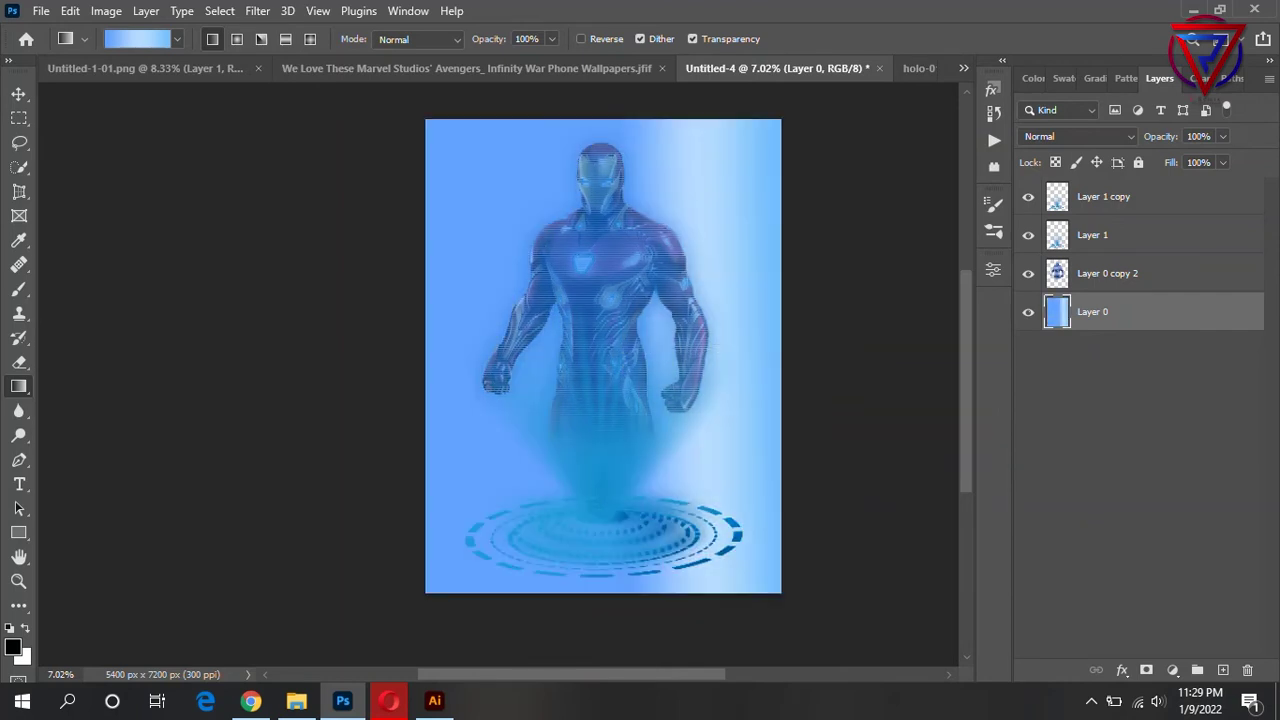
pyautogui.hotkey('ctrl', 'z')
pyautogui.click(237, 38)
pyautogui.hotkey('ctrl', 'shift', 'z')
pyautogui.hotkey('ctrl', 'z')
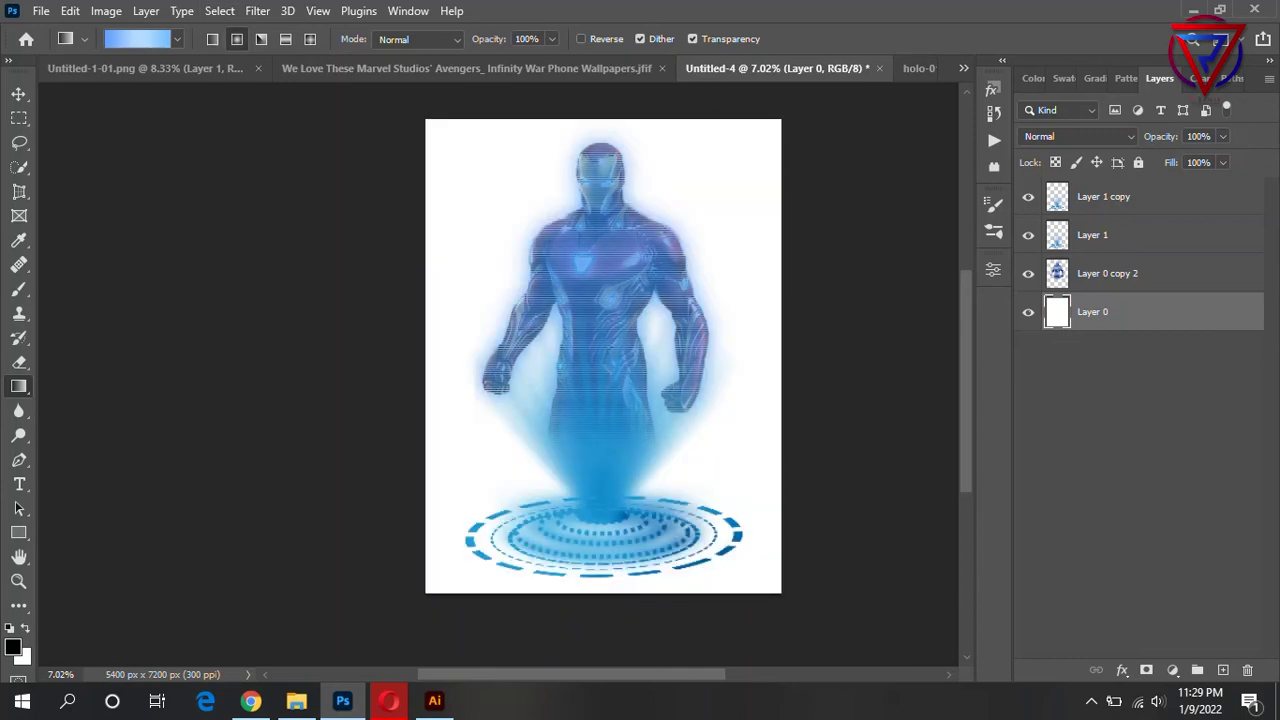
# Preview more blue gradient presets on the background, keeping it white.
pyautogui.click(1099, 78)
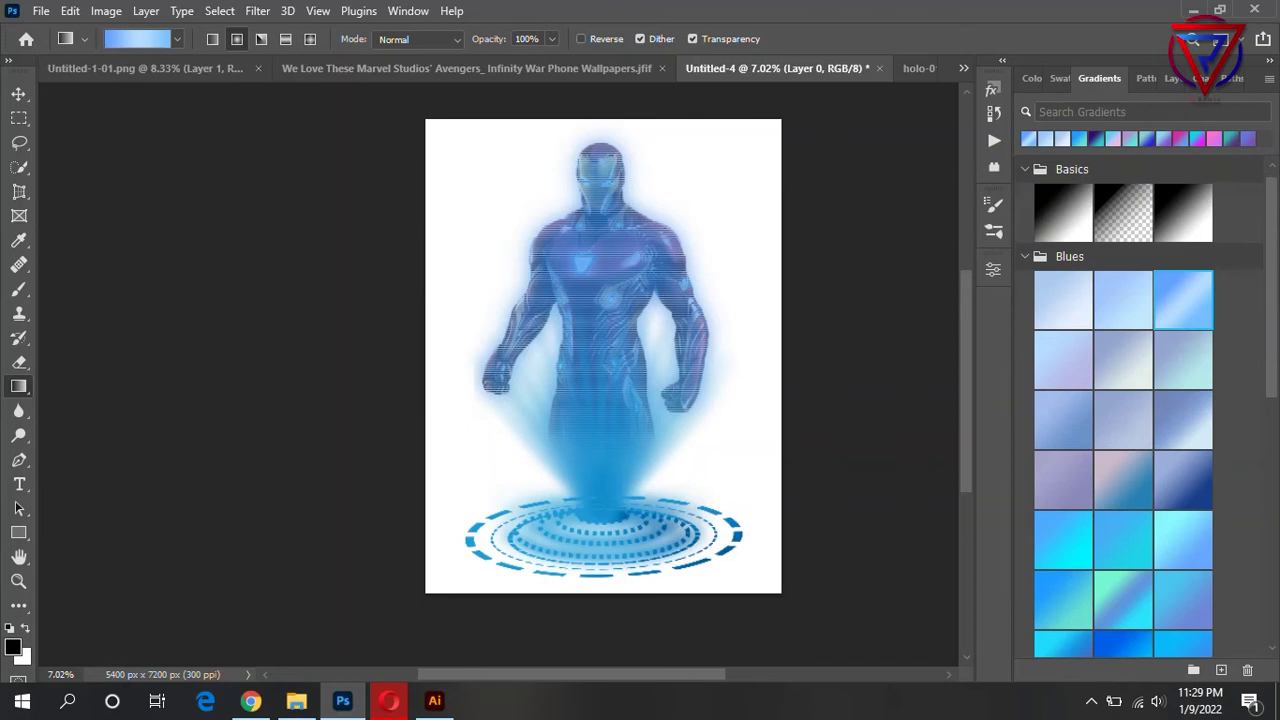
pyautogui.scroll(-5, 1123, 400)
pyautogui.scroll(-3, 1123, 400)
pyautogui.click(1123, 389)
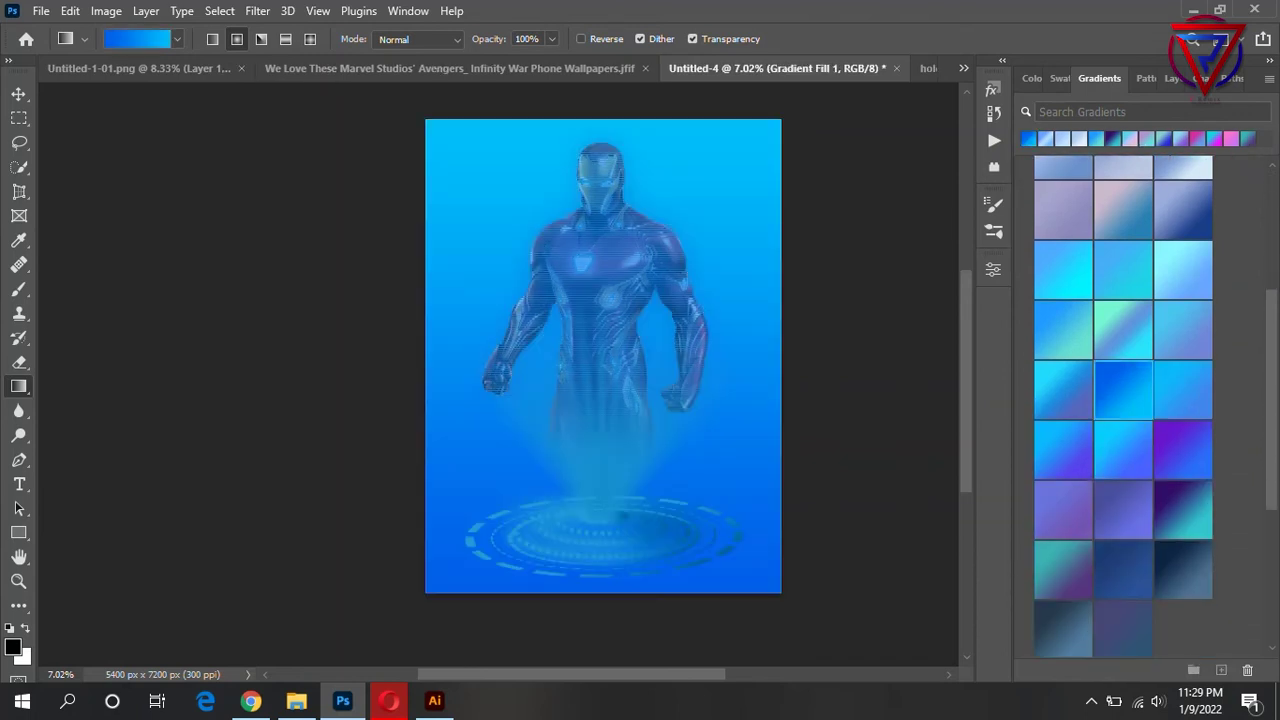
pyautogui.click(1183, 389)
pyautogui.scroll(-2, 1123, 400)
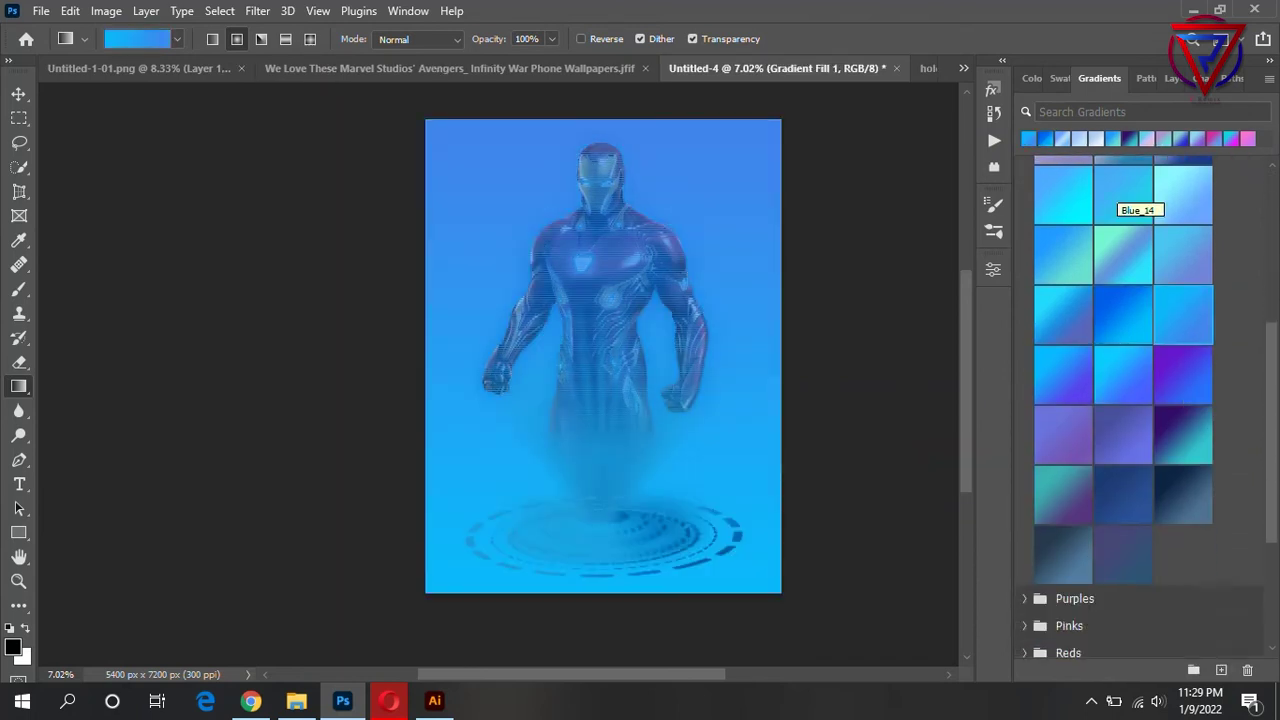
pyautogui.scroll(1, 1140, 210)
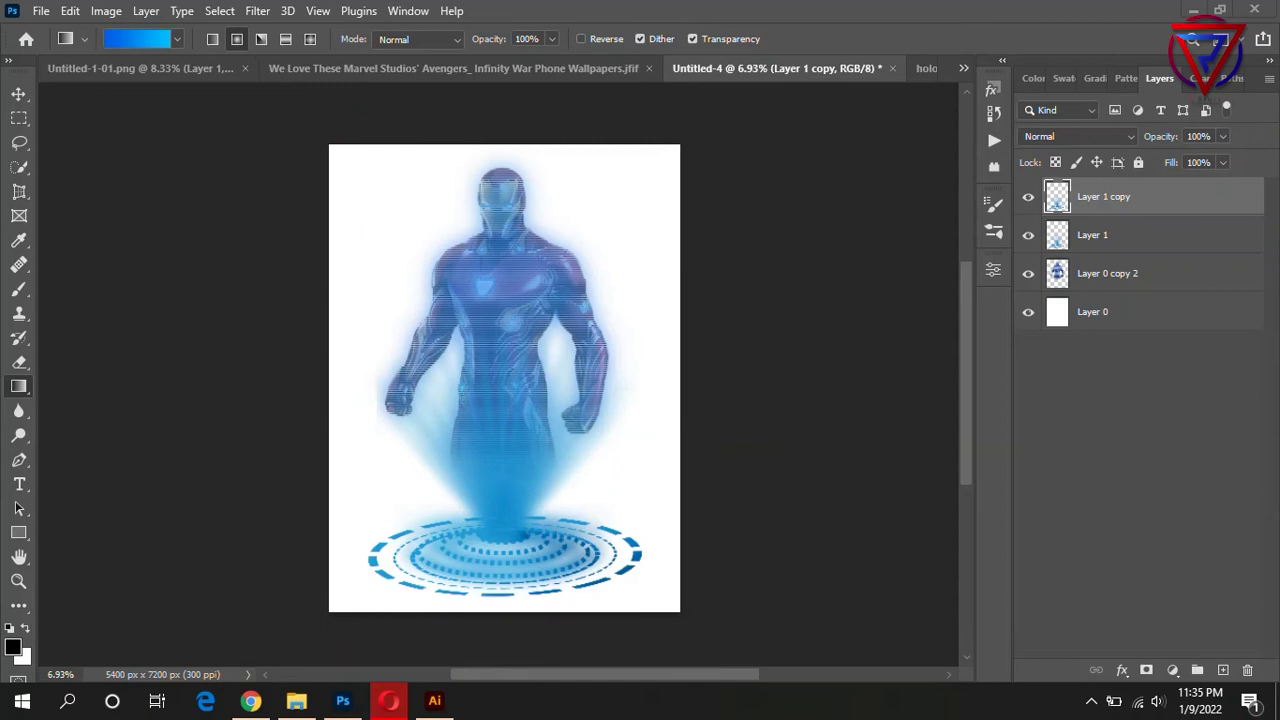
pyautogui.click(21, 655)
# Set the background colour to 0096ff and fill the beam and rings with it.
pyautogui.write('0096ff')
pyautogui.click(1195, 182)
pyautogui.keyDown('ctrl'); pyautogui.click(1057, 196); pyautogui.keyUp('ctrl')
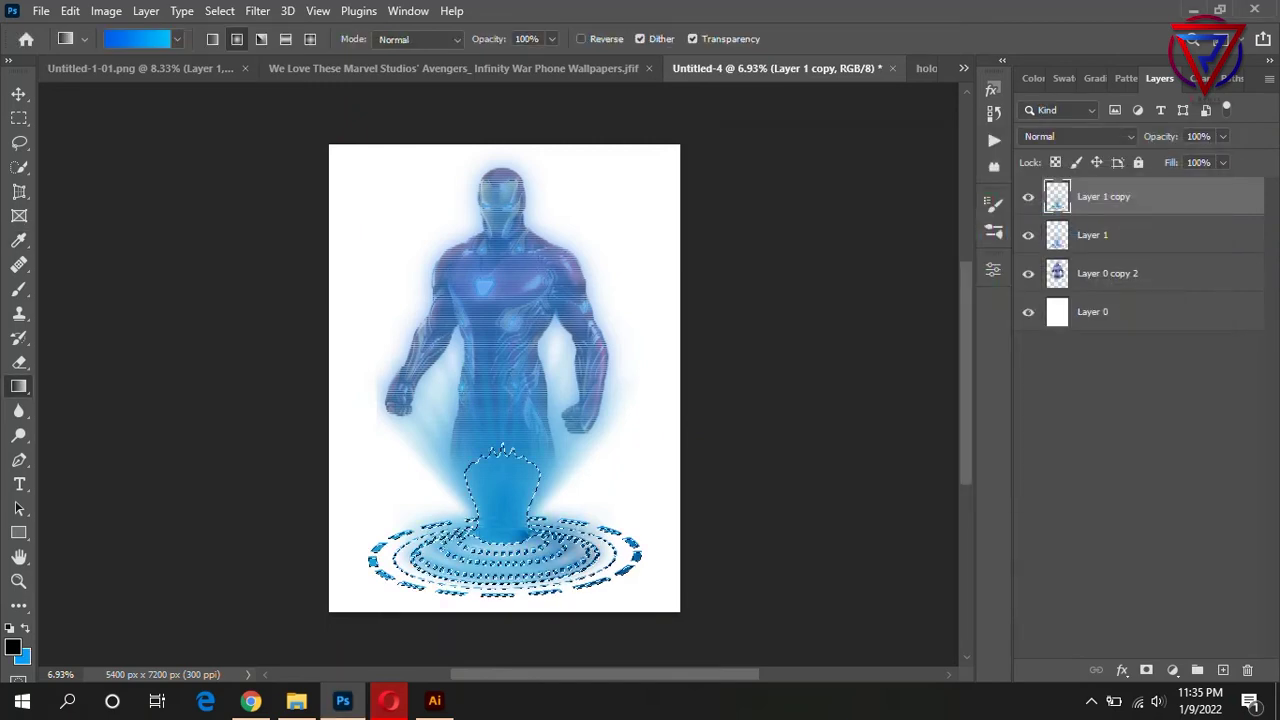
pyautogui.hotkey('ctrl', 'BackSpace')
pyautogui.hotkey('ctrl', 'd')
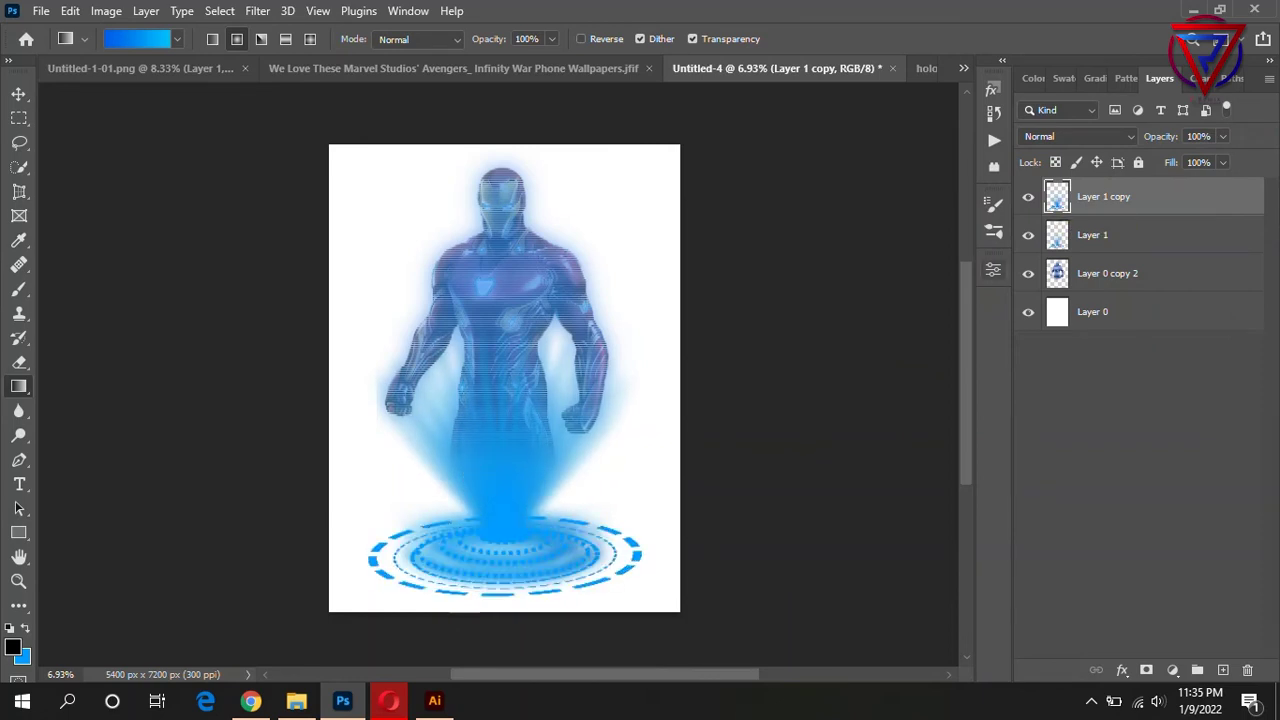
# Draw a blue top-to-bottom gradient on Layer 0.
pyautogui.click(1092, 311)
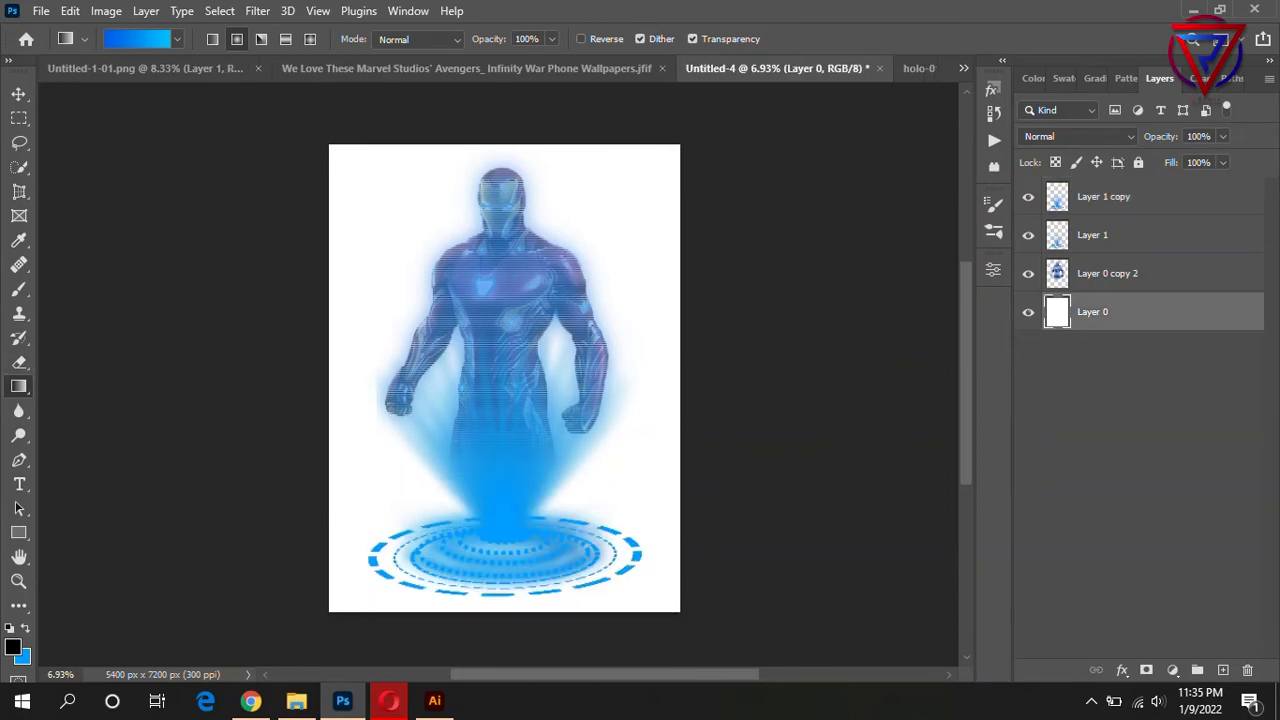
pyautogui.moveTo(503, 139); pyautogui.dragTo(503, 166)
pyautogui.moveTo(503, 139); pyautogui.dragTo(504, 452)
pyautogui.hotkey('ctrl', 'z')
pyautogui.moveTo(511, 104); pyautogui.dragTo(512, 172)
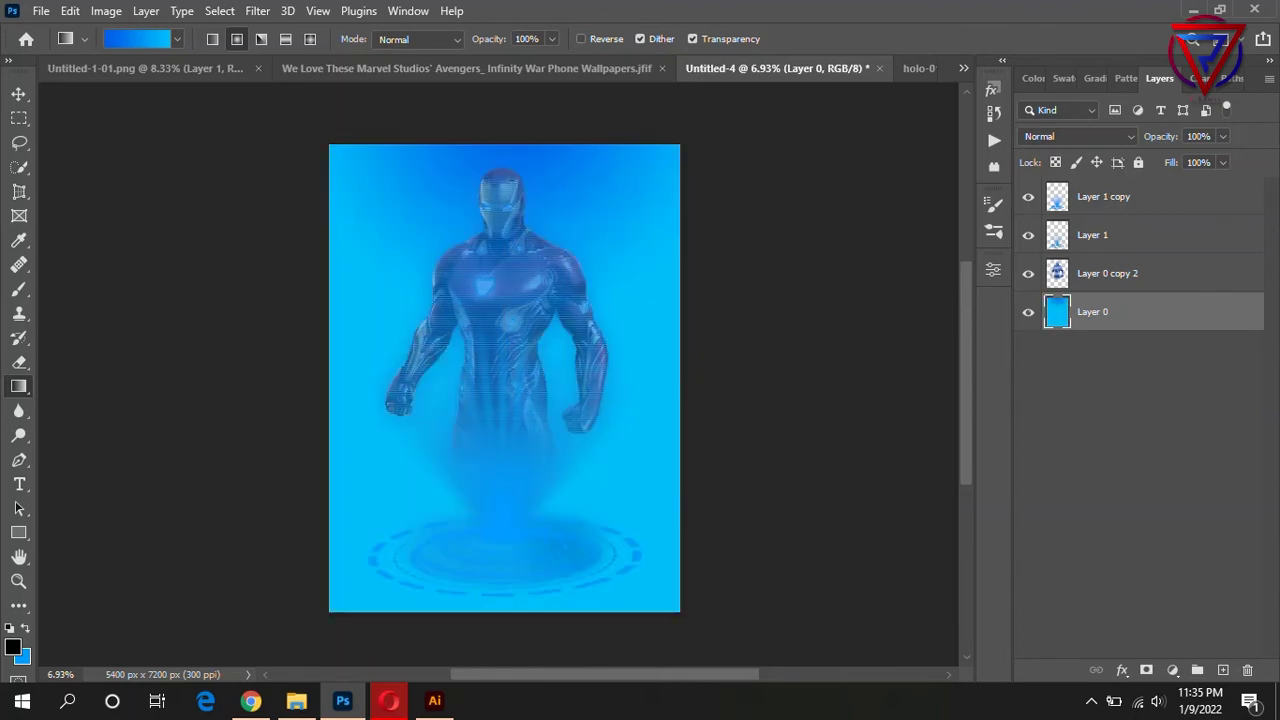
pyautogui.hotkey('alt', '.')
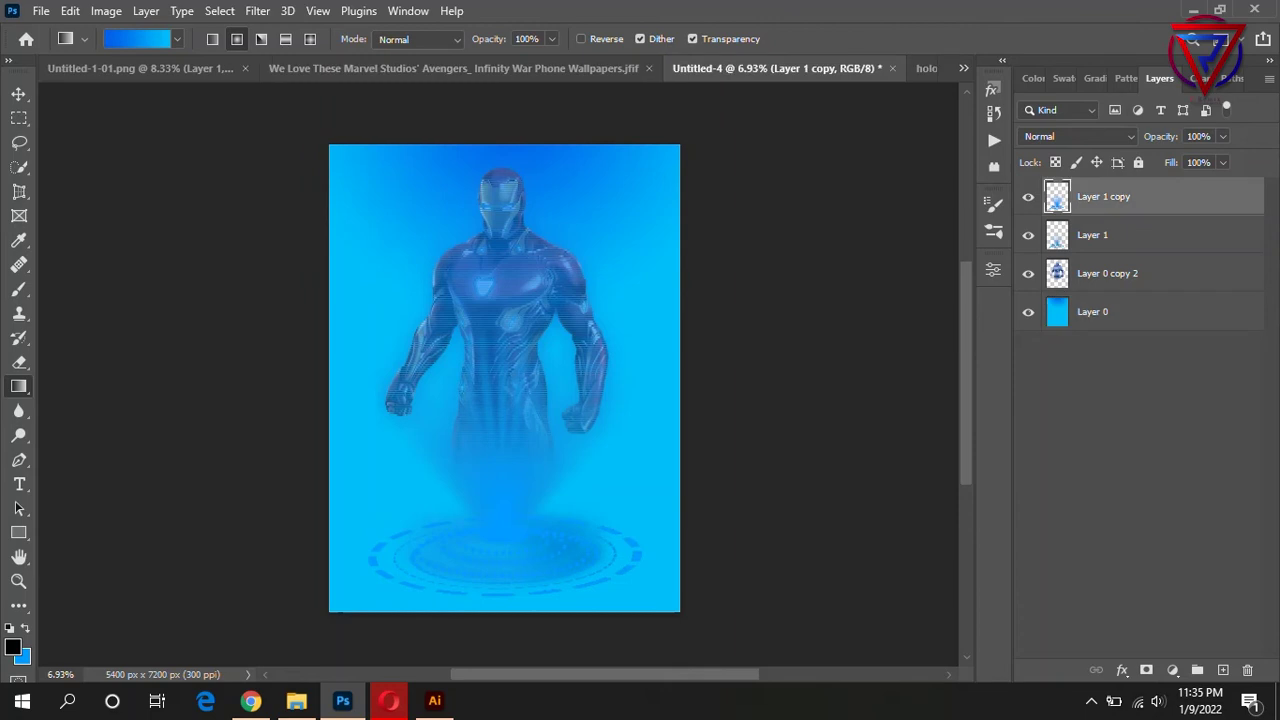
pyautogui.doubleClick(1180, 196)
# Try a 57% opacity drop shadow on Layer 1 copy, then cancel it.
pyautogui.click(429, 480)
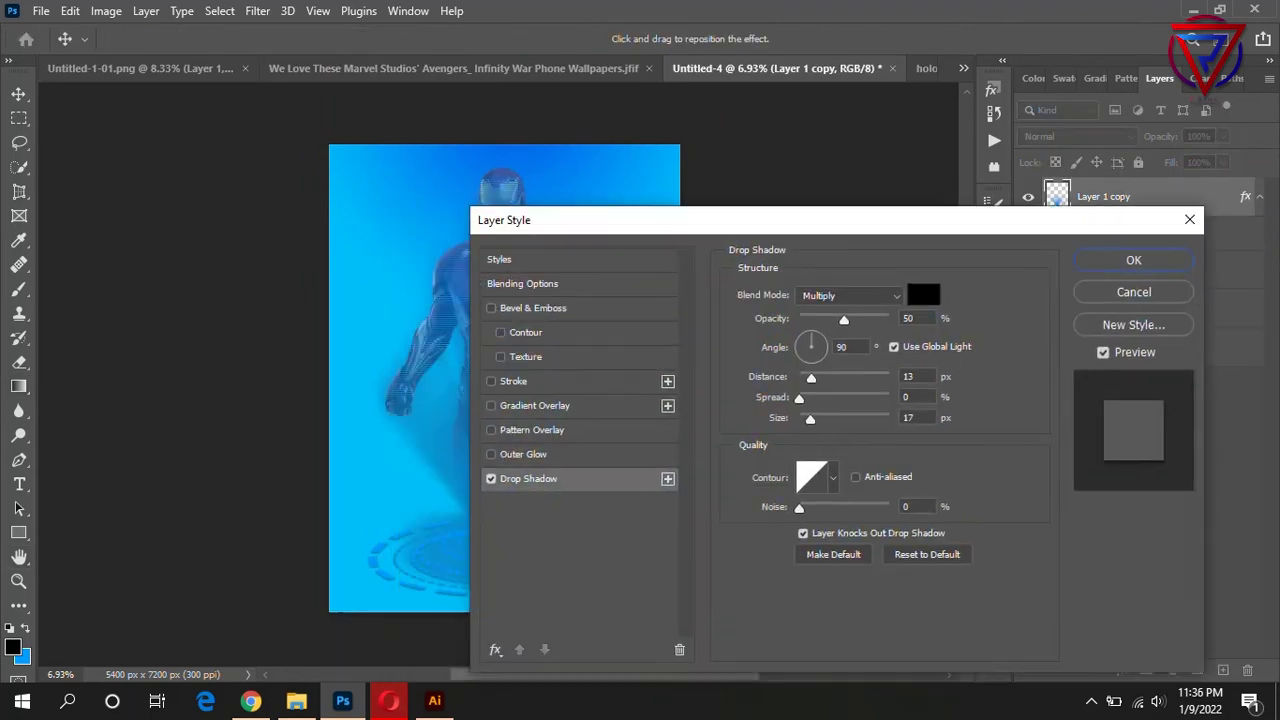
pyautogui.moveTo(920, 264); pyautogui.dragTo(1043, 221)
pyautogui.moveTo(967, 278); pyautogui.dragTo(973, 278)
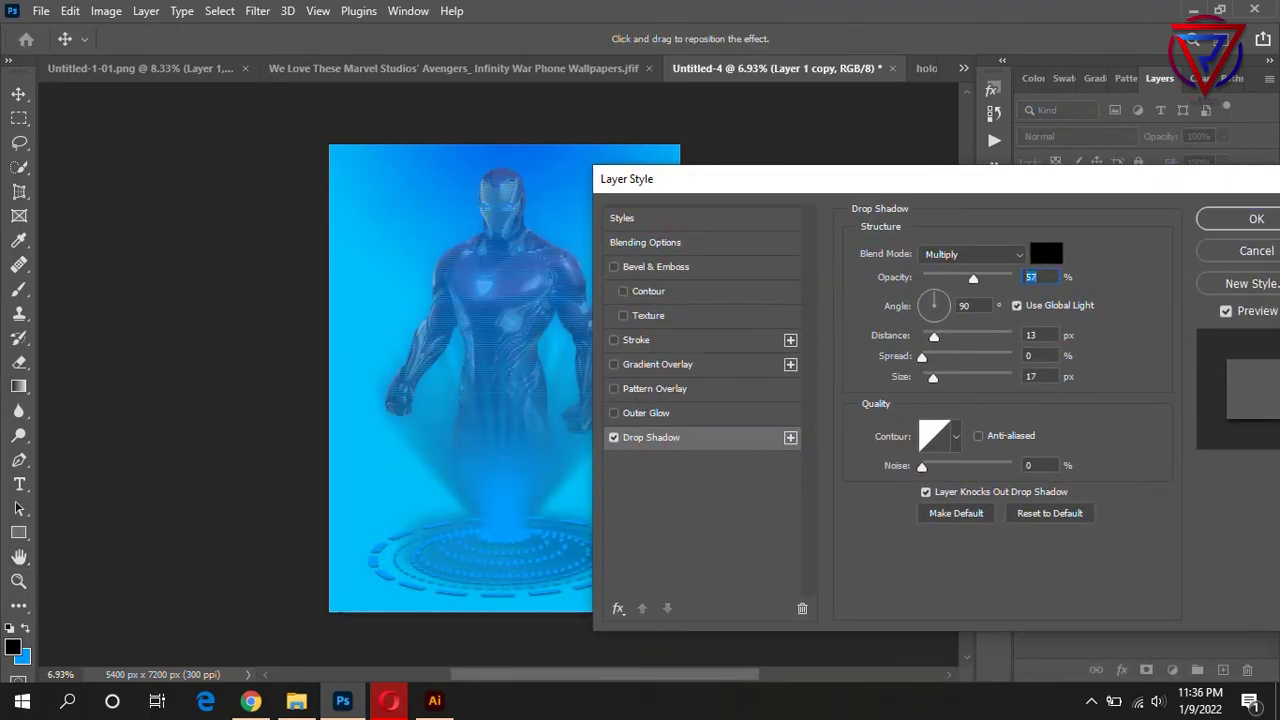
pyautogui.moveTo(1043, 179); pyautogui.dragTo(599, 251)
pyautogui.click(843, 300)
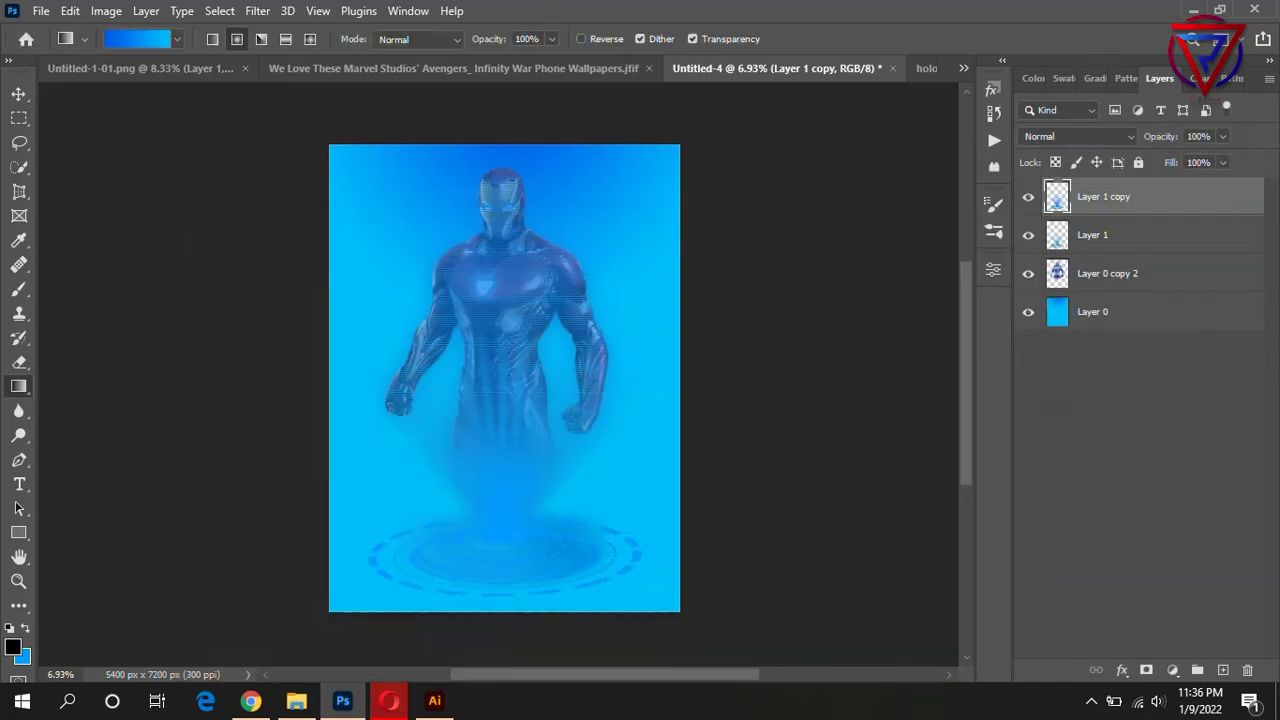
# Isolate Layer 1, erase the beam's middle with the Eraser, then show all layers.
pyautogui.click(1028, 234)
pyautogui.click(1100, 234)
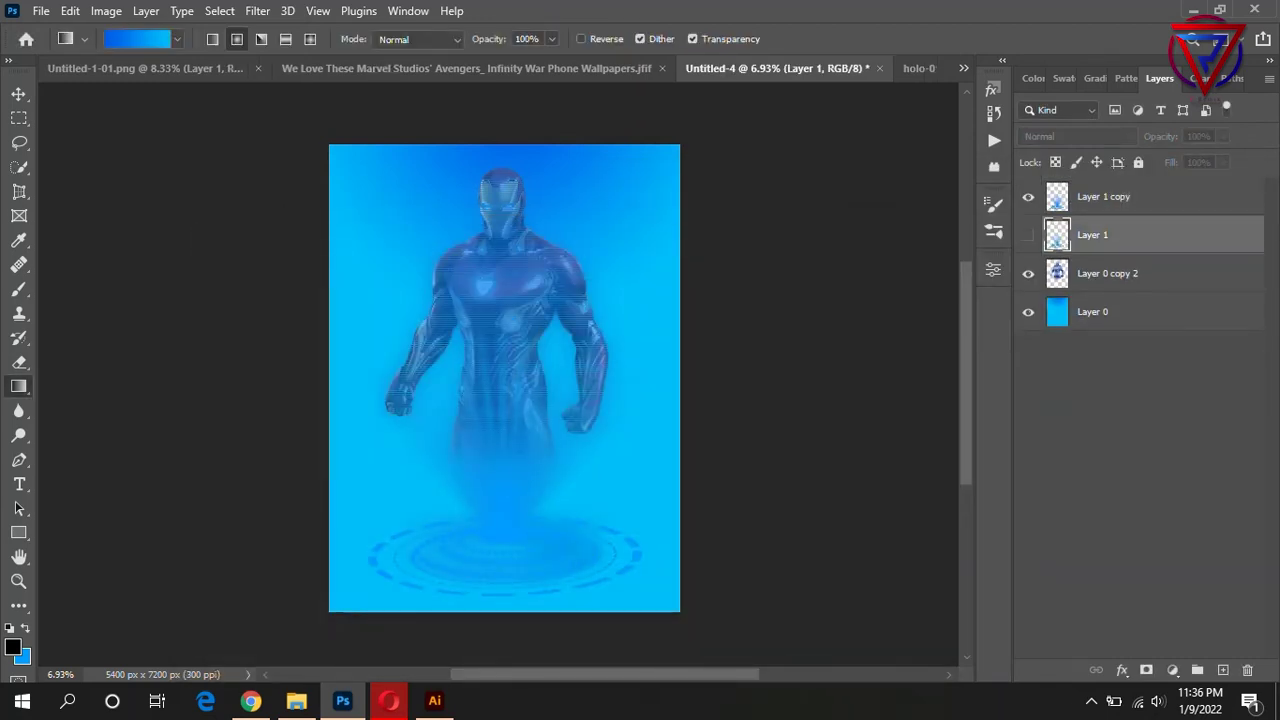
pyautogui.click(1028, 273)
pyautogui.click(1028, 311)
pyautogui.click(1028, 234)
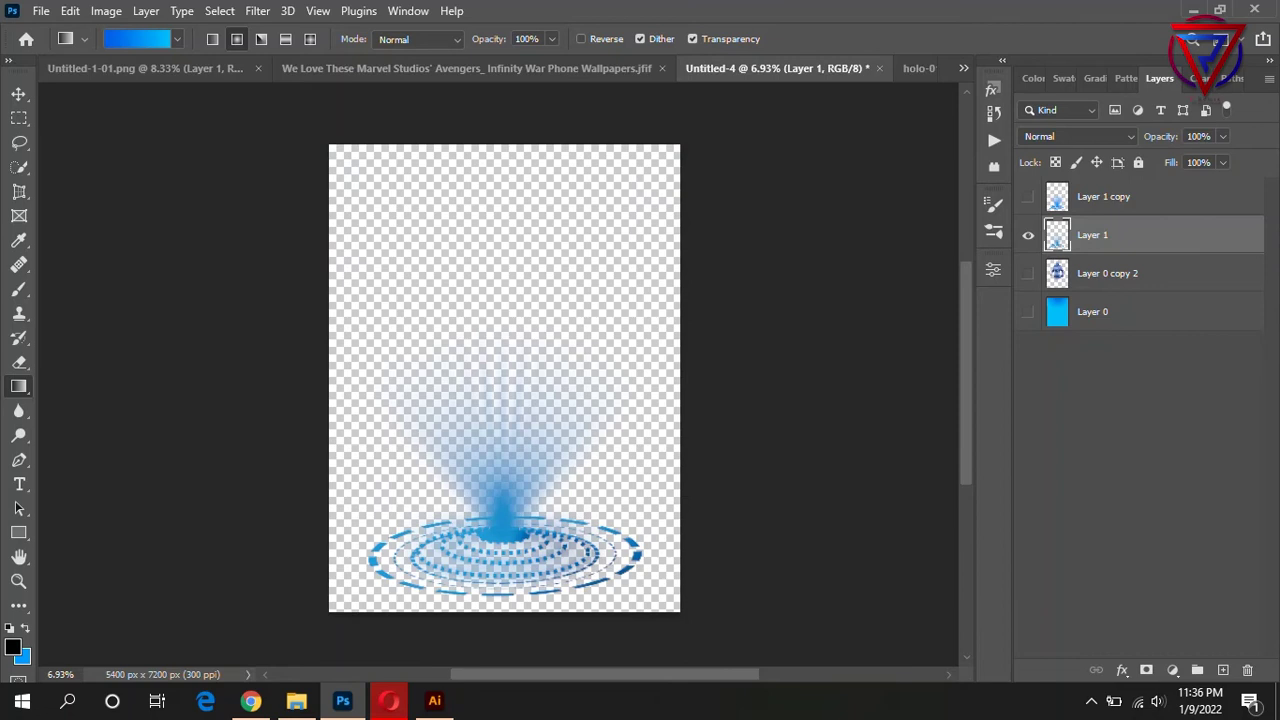
pyautogui.scroll(2, 463, 380)
pyautogui.scroll(-2, 463, 380)
pyautogui.press('e')
pyautogui.moveTo(392, 353)
pyautogui.mouseDown()
pyautogui.moveTo(505, 353)
pyautogui.moveTo(455, 420)
pyautogui.moveTo(460, 460)
pyautogui.moveTo(445, 470)
pyautogui.moveTo(480, 475)
pyautogui.moveTo(465, 480)
pyautogui.mouseUp()
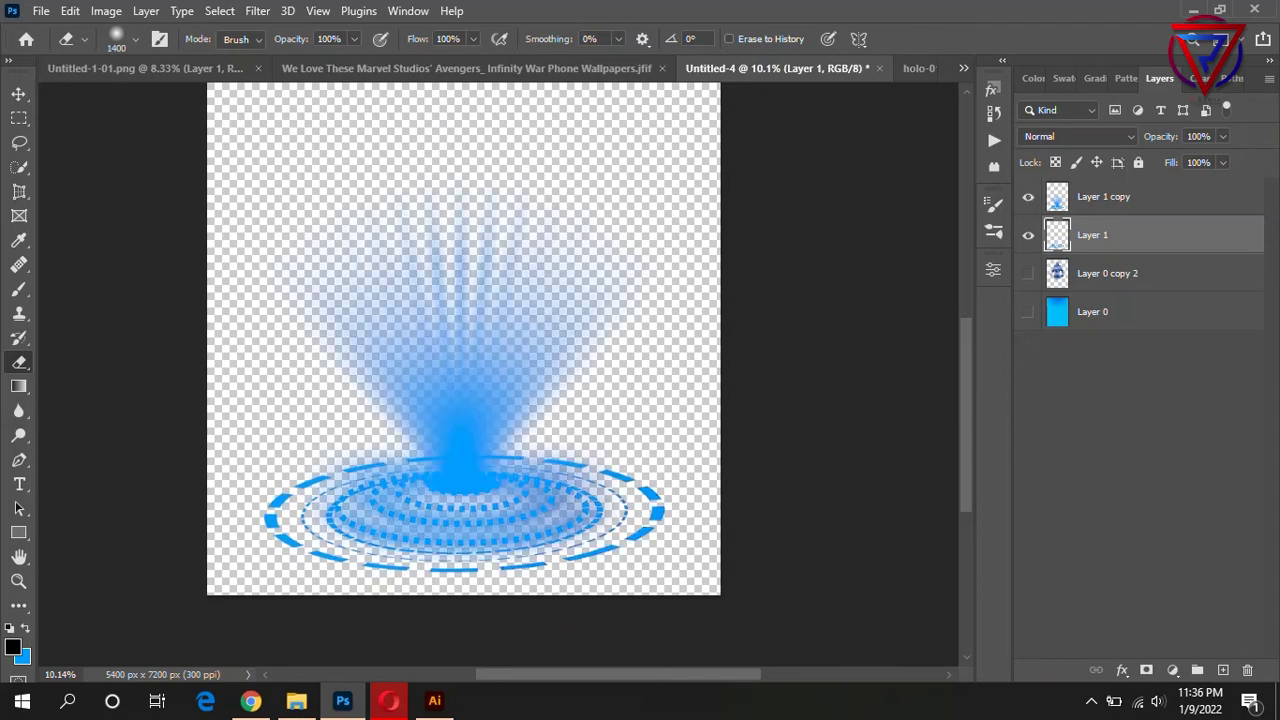
pyautogui.moveTo(1028, 197); pyautogui.dragTo(1028, 312)
pyautogui.scroll(-1, 558, 356)
# Give Layer 1 copy a drop shadow with 68 px size and 71% opacity.
pyautogui.click(1150, 197)
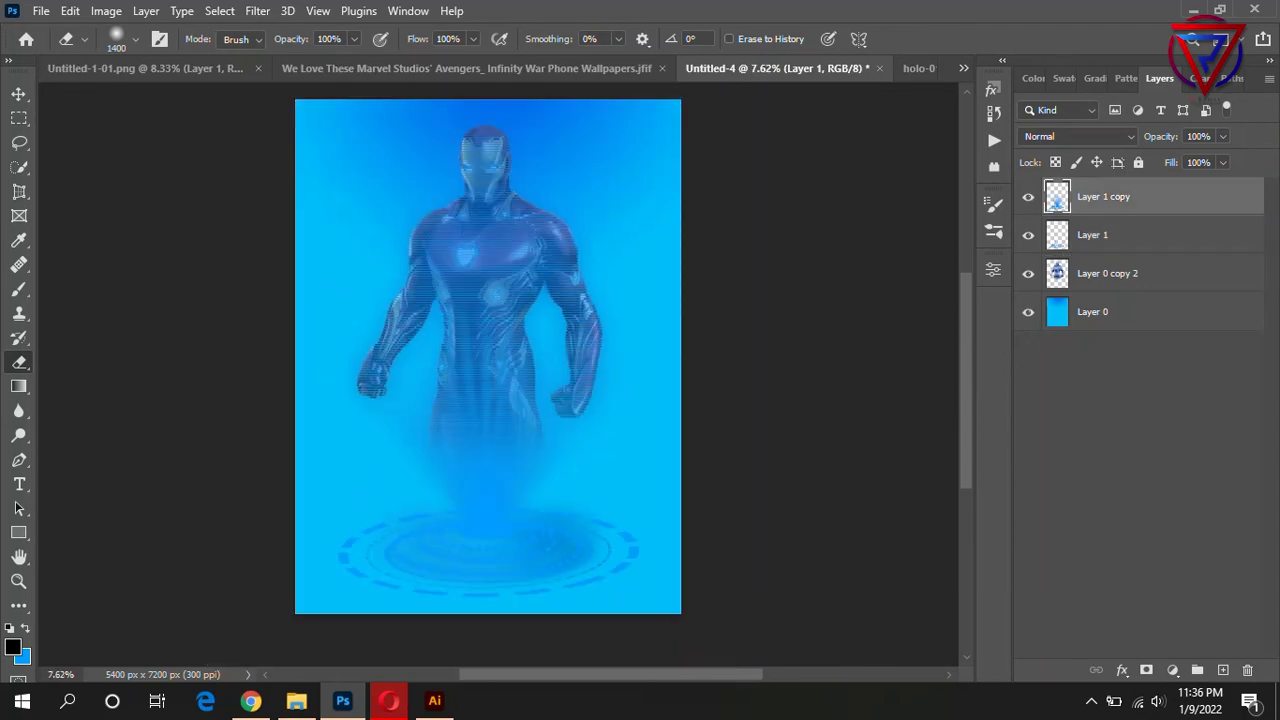
pyautogui.press('h')
pyautogui.doubleClick(1180, 197)
pyautogui.moveTo(400, 222); pyautogui.dragTo(933, 202)
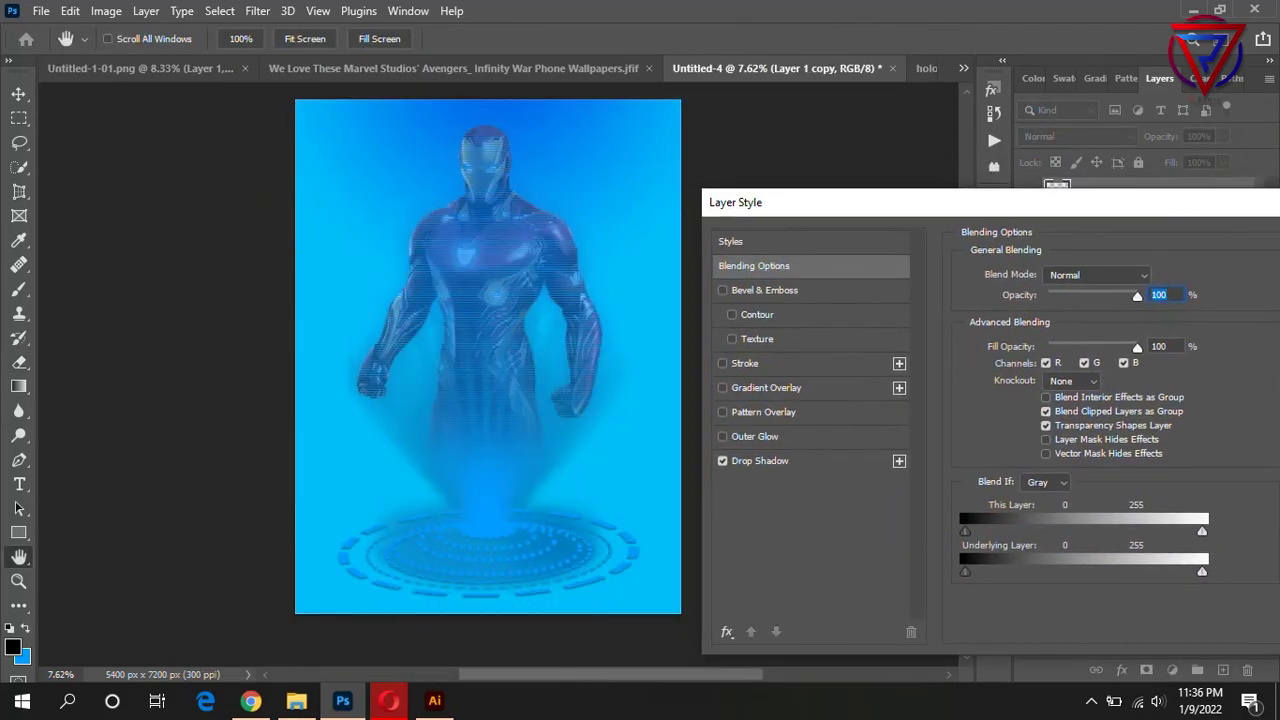
pyautogui.click(768, 460)
pyautogui.moveTo(1050, 400); pyautogui.dragTo(1068, 400)
pyautogui.moveTo(1084, 301); pyautogui.dragTo(1103, 301)
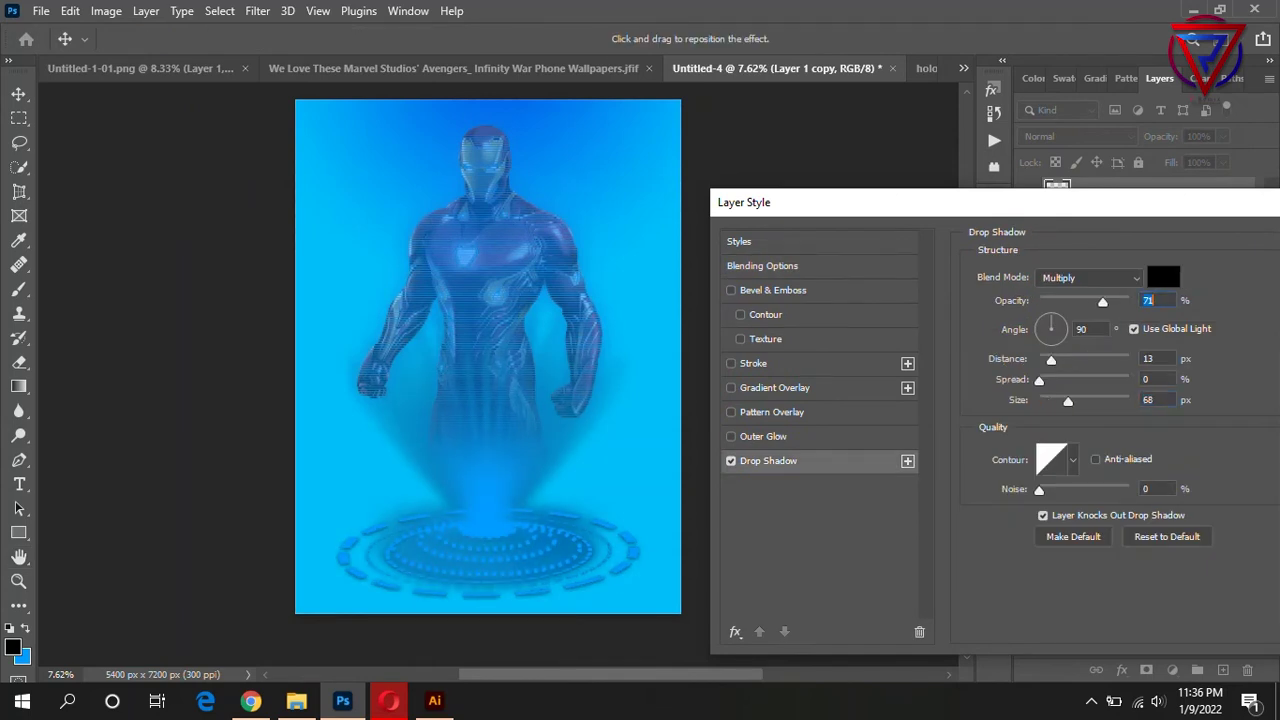
pyautogui.moveTo(900, 202); pyautogui.dragTo(720, 229)
pyautogui.click(1186, 271)
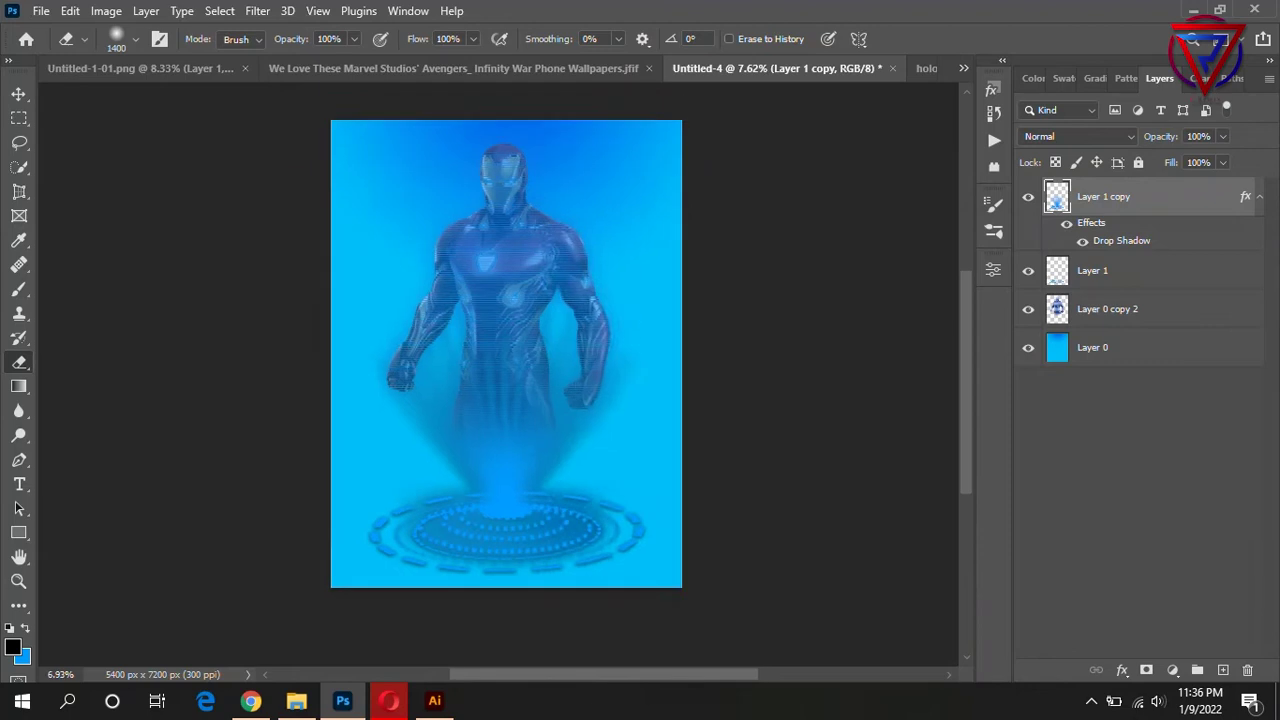
pyautogui.scroll(-5, 587, 376)
pyautogui.scroll(3, 687, 419)
pyautogui.scroll(2, 687, 419)
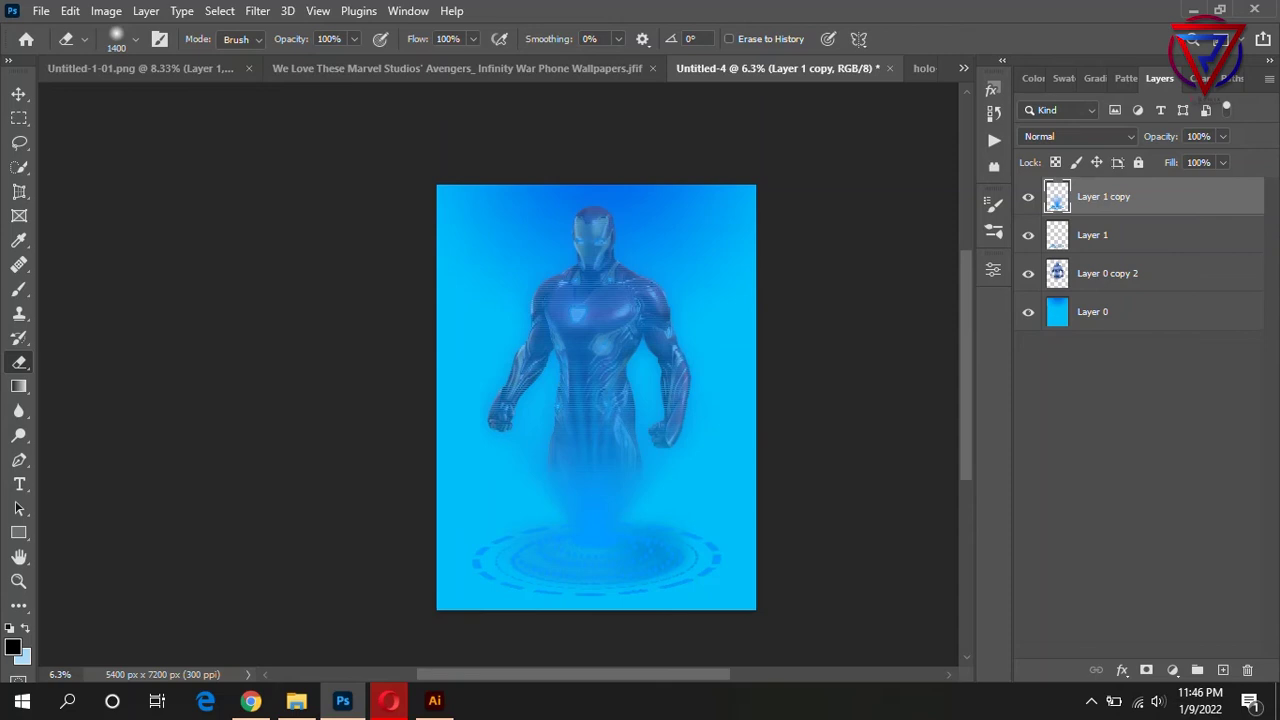
# Add a new layer and fill the selection with light blue 6fc5fc.
pyautogui.hotkey('ctrl', 'shift', 'alt', 'n')
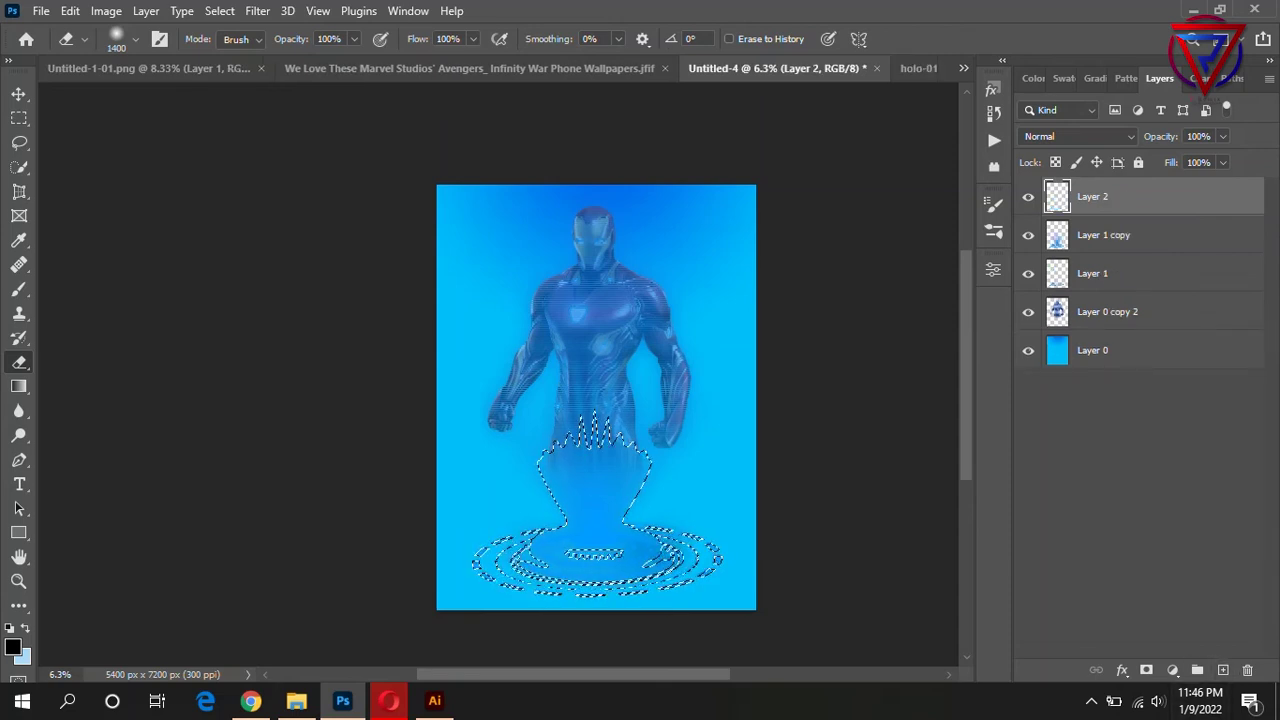
pyautogui.click(22, 657)
pyautogui.moveTo(800, 194); pyautogui.dragTo(861, 194)
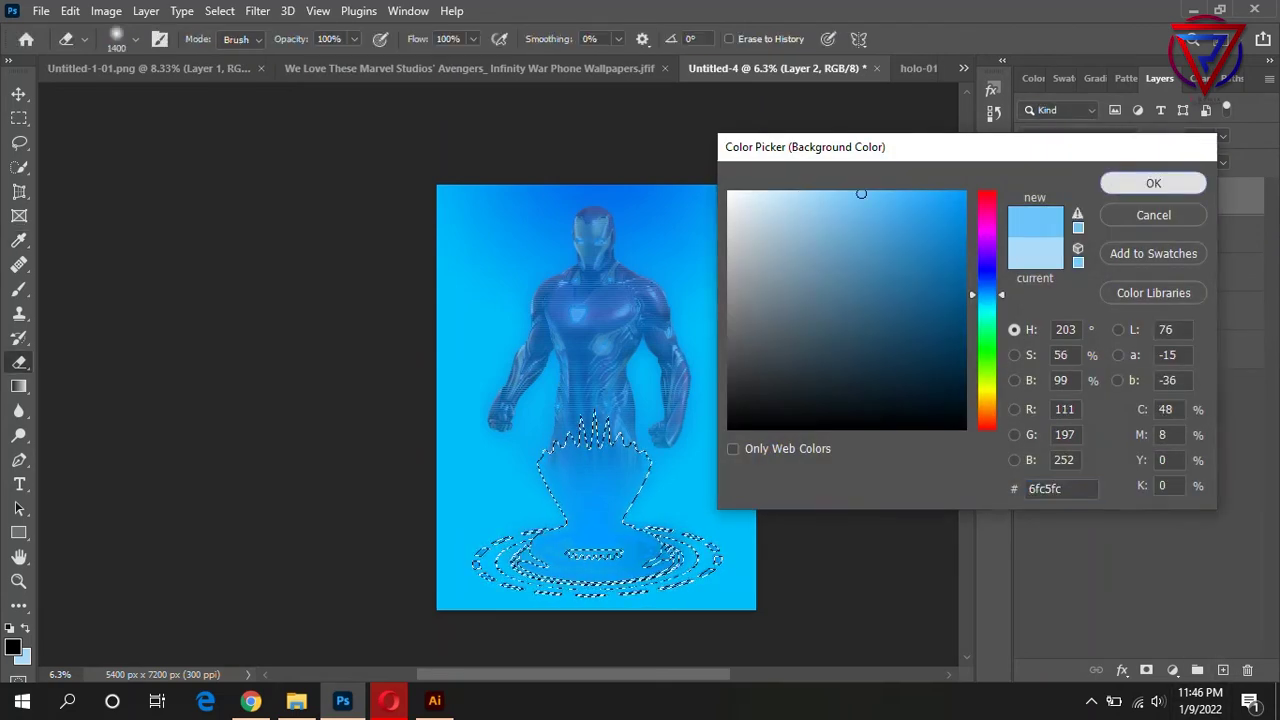
pyautogui.press('Return')
pyautogui.hotkey('ctrl', 'BackSpace')
pyautogui.hotkey('ctrl', 'd')
# Apply Blur More to the glow, set 47% opacity, and move it below Layer 1 copy.
pyautogui.click(257, 10)
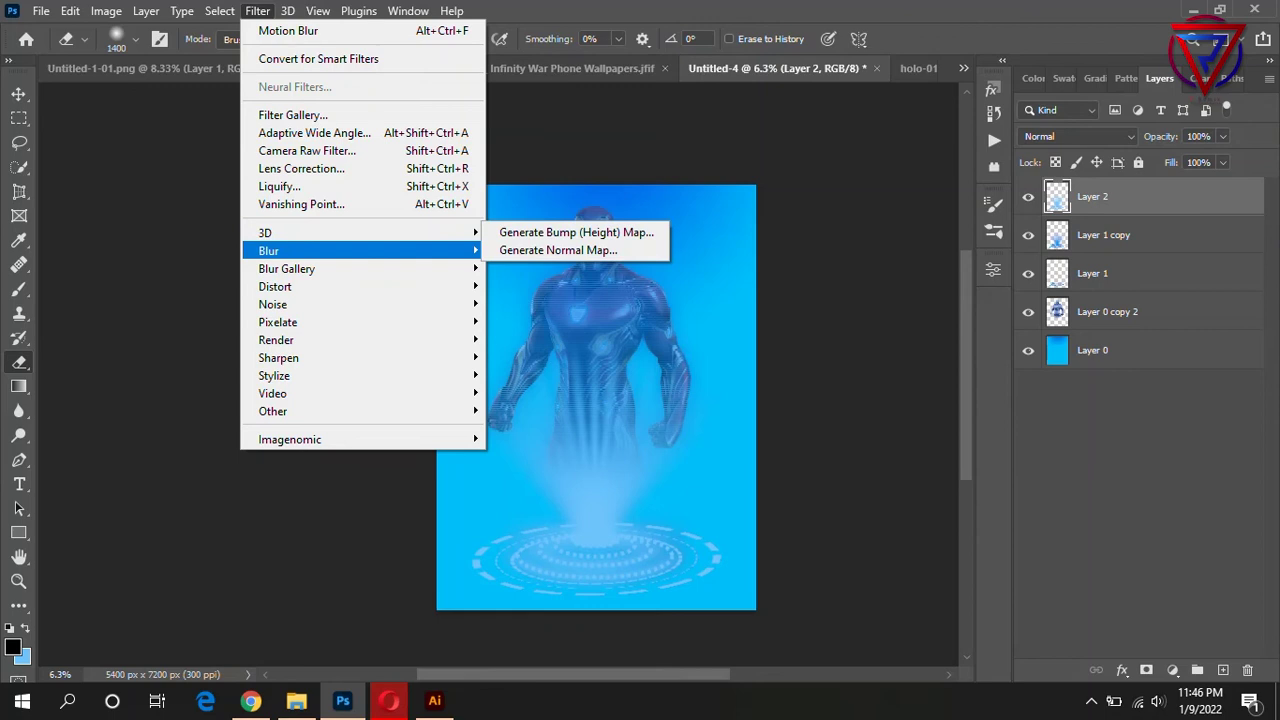
pyautogui.moveTo(268, 251)
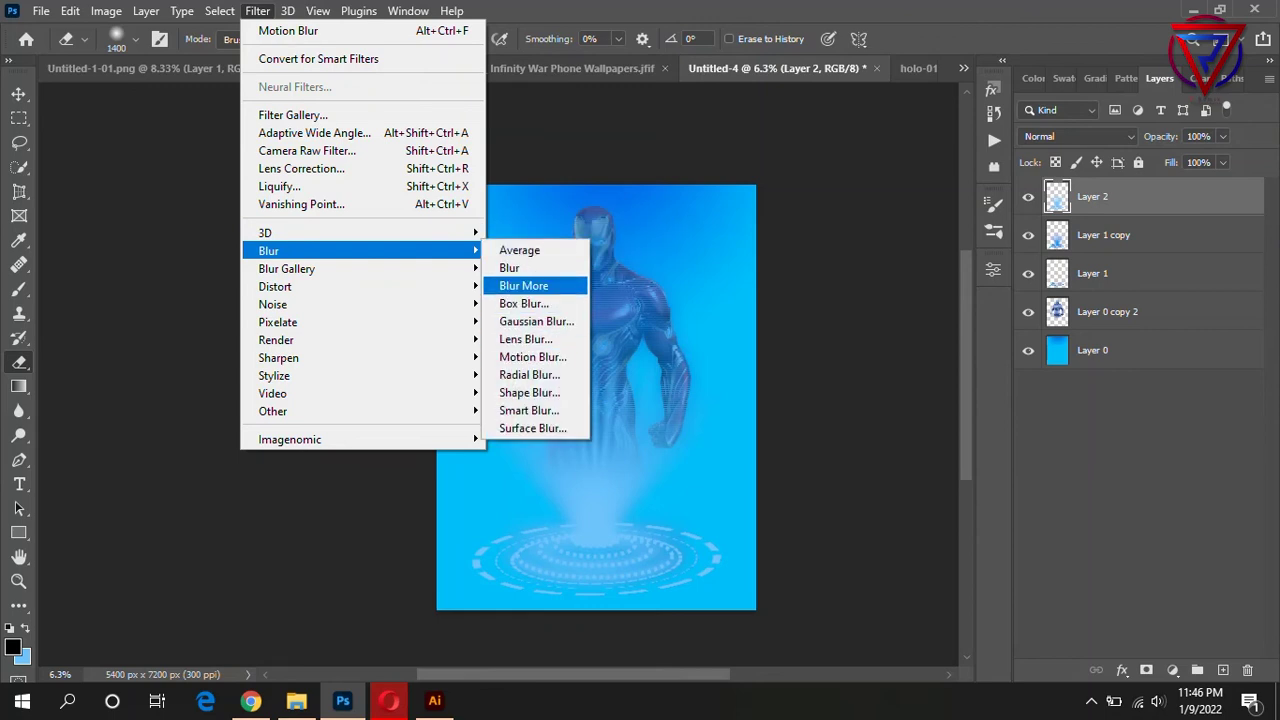
pyautogui.click(560, 285)
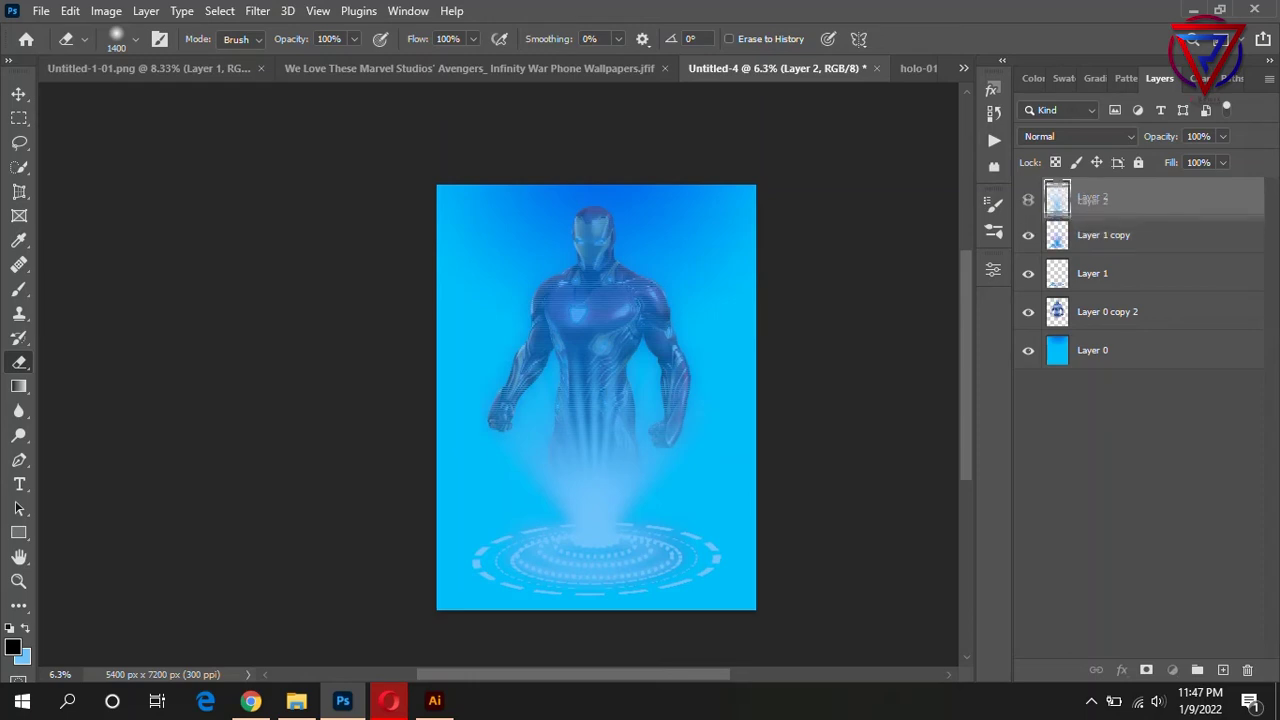
pyautogui.click(1222, 162)
pyautogui.moveTo(1223, 158); pyautogui.dragTo(1177, 158)
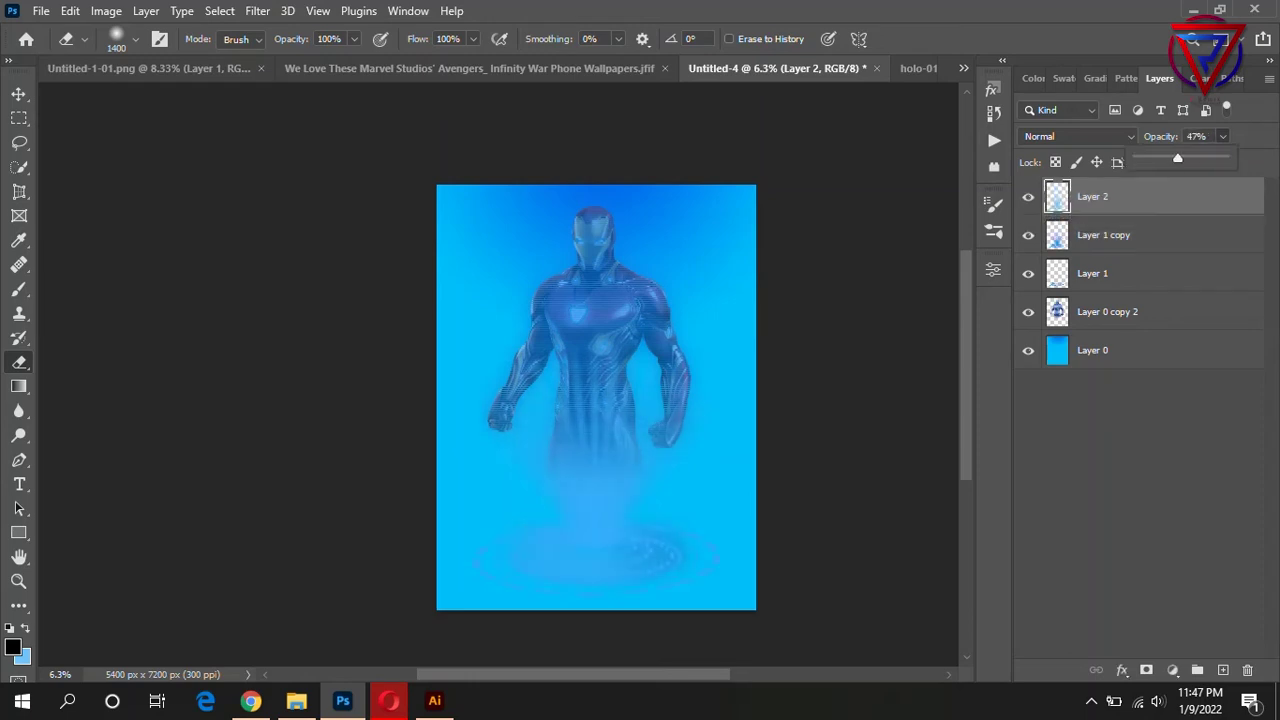
pyautogui.moveTo(1100, 197); pyautogui.dragTo(1100, 254)
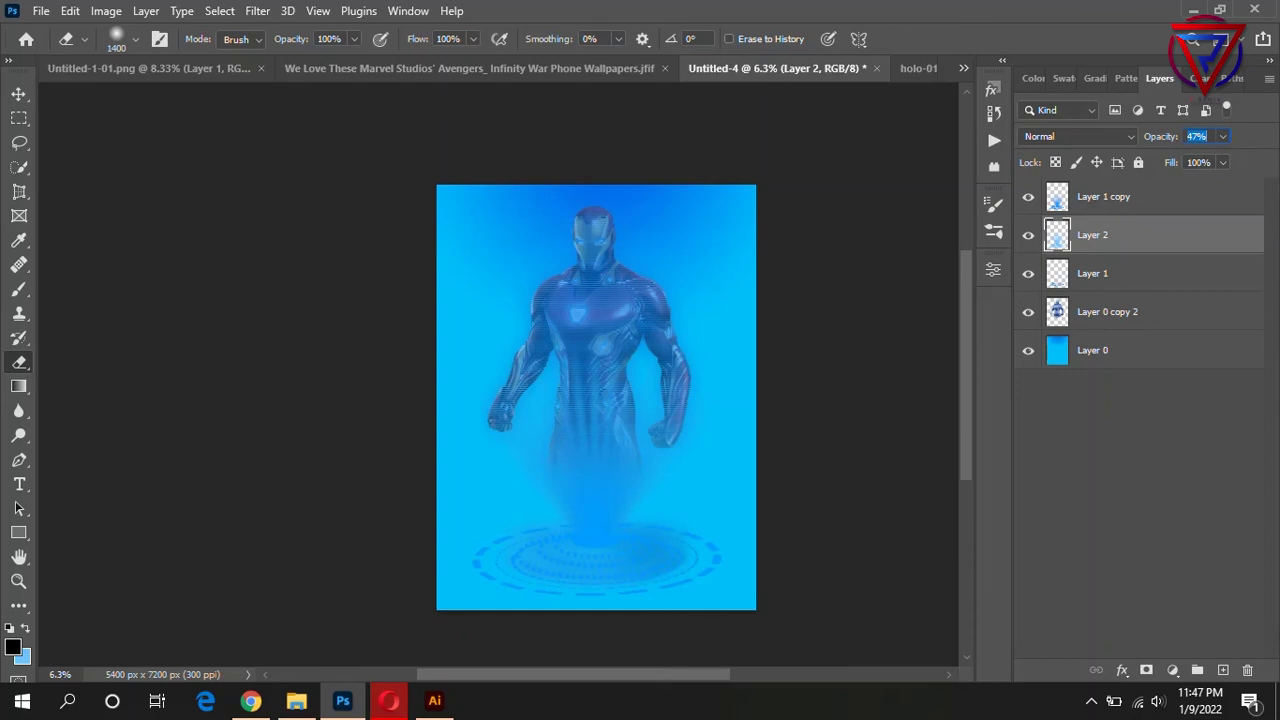
# Add a drop shadow to Layer 1 copy and duplicate the Iron Man figure layer.
pyautogui.hotkey('alt', ']')
pyautogui.doubleClick(1180, 197)
pyautogui.click(590, 483)
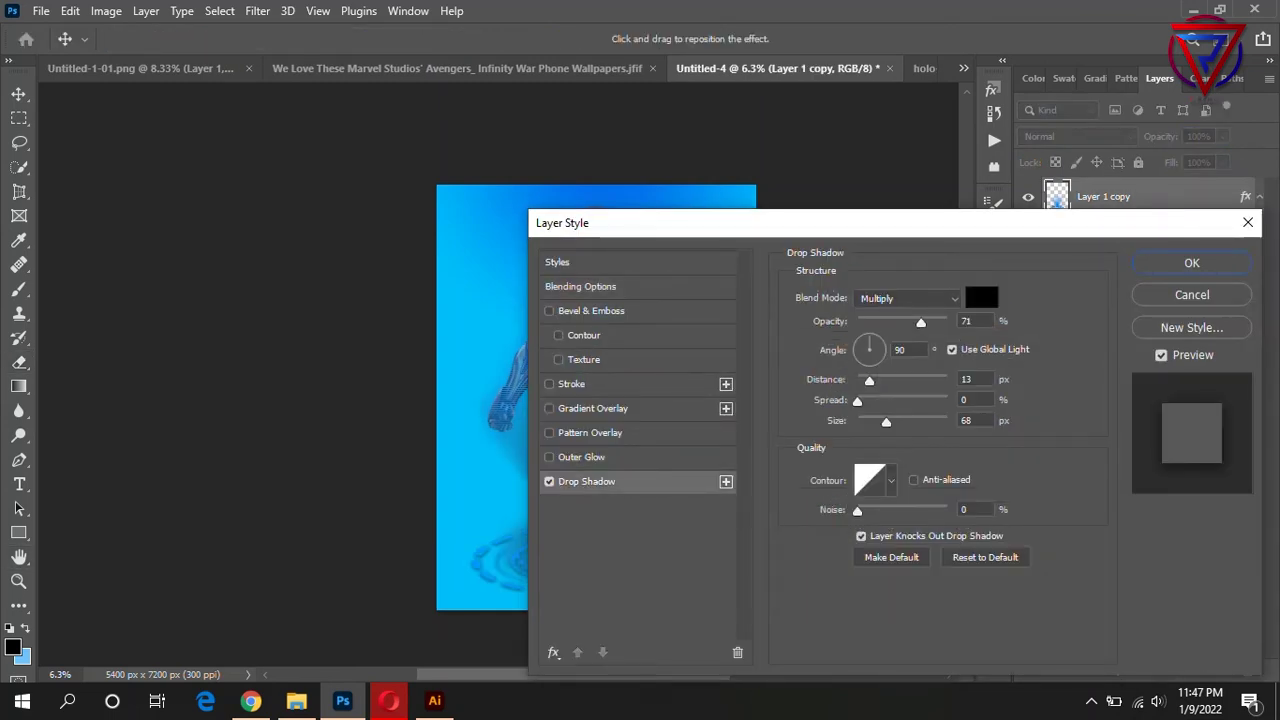
pyautogui.click(1148, 260)
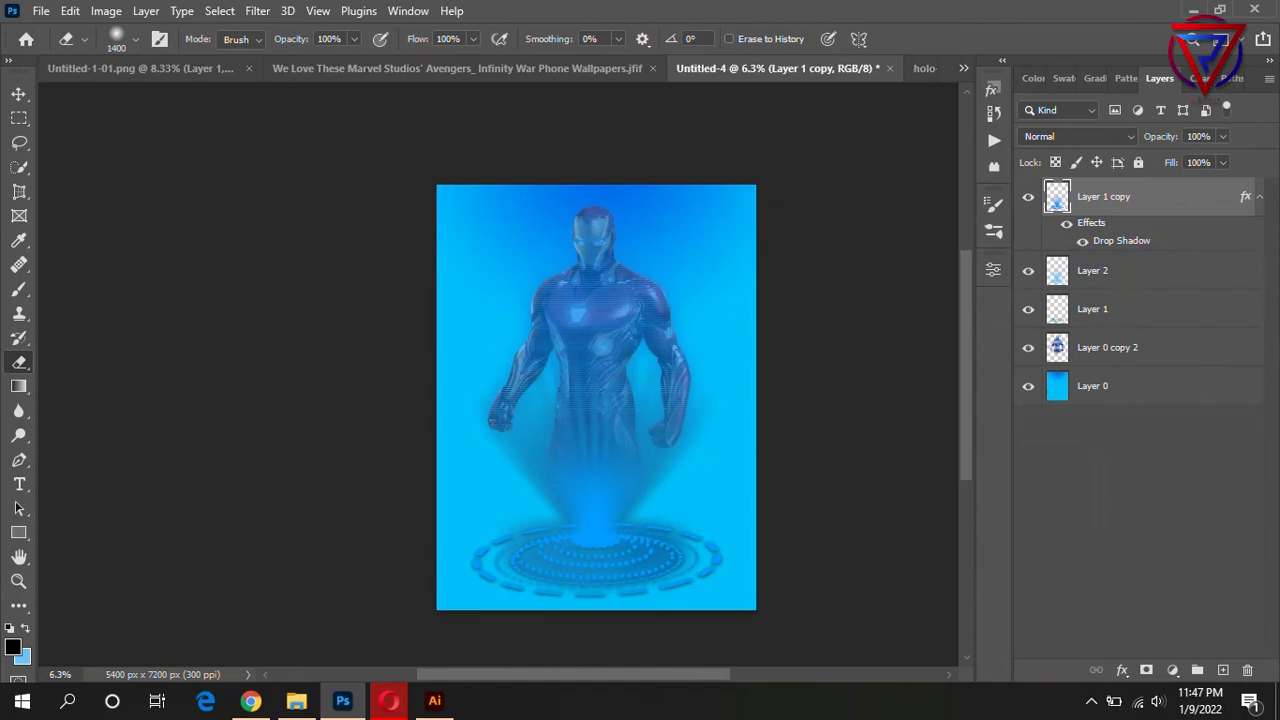
pyautogui.moveTo(1100, 347); pyautogui.dragTo(1222, 670)
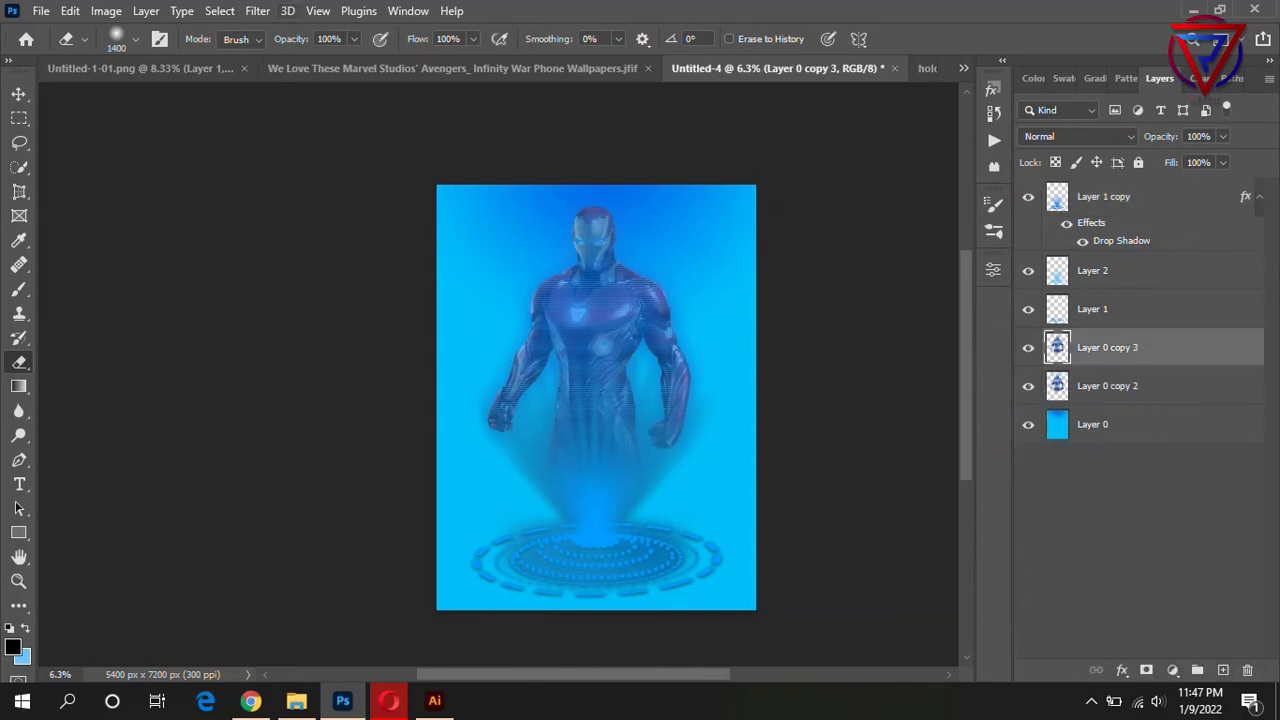
# Apply a Motion Blur of about 47 distance to the figure copy.
pyautogui.click(257, 11)
pyautogui.click(545, 376)
pyautogui.moveTo(837, 530); pyautogui.dragTo(761, 530)
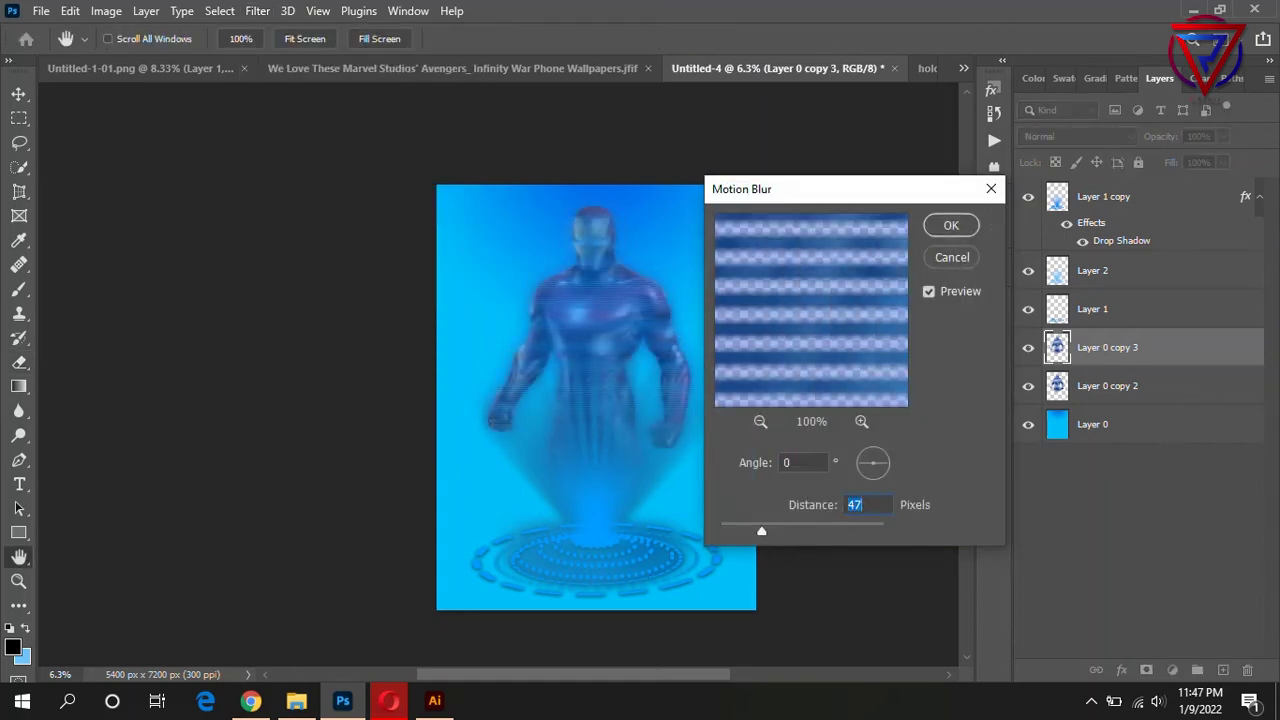
pyautogui.click(951, 225)
pyautogui.press('e')
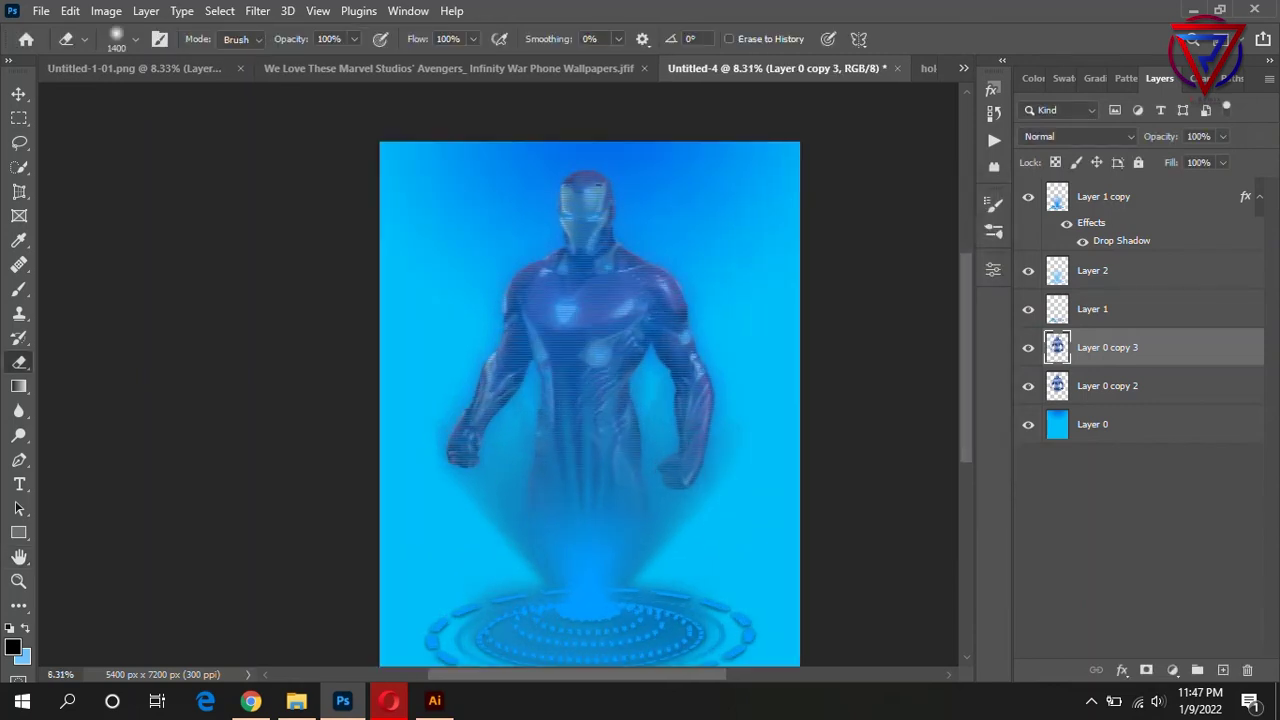
pyautogui.scroll(3, 583, 425)
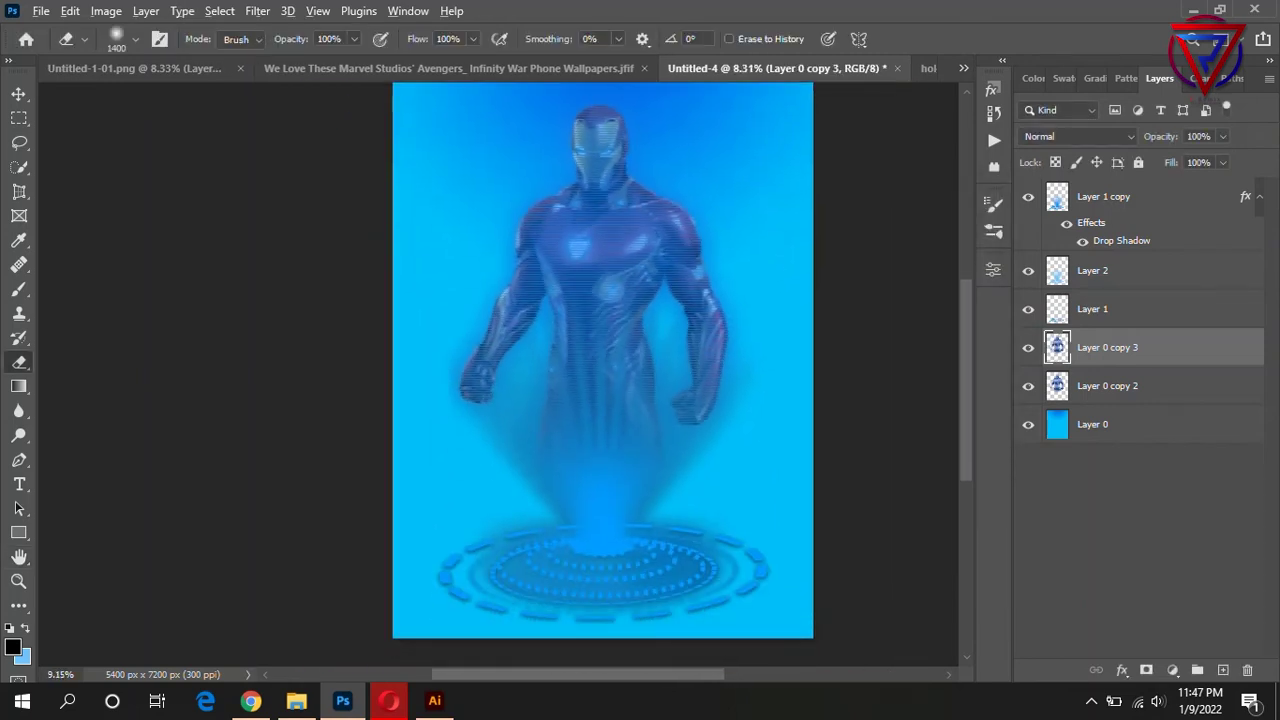
pyautogui.hscroll(1, 588, 374)
# Blur Layer 0 copy 3 with a Gaussian Blur of radius 8.6 pixels.
pyautogui.click(257, 10)
pyautogui.moveTo(268, 250)
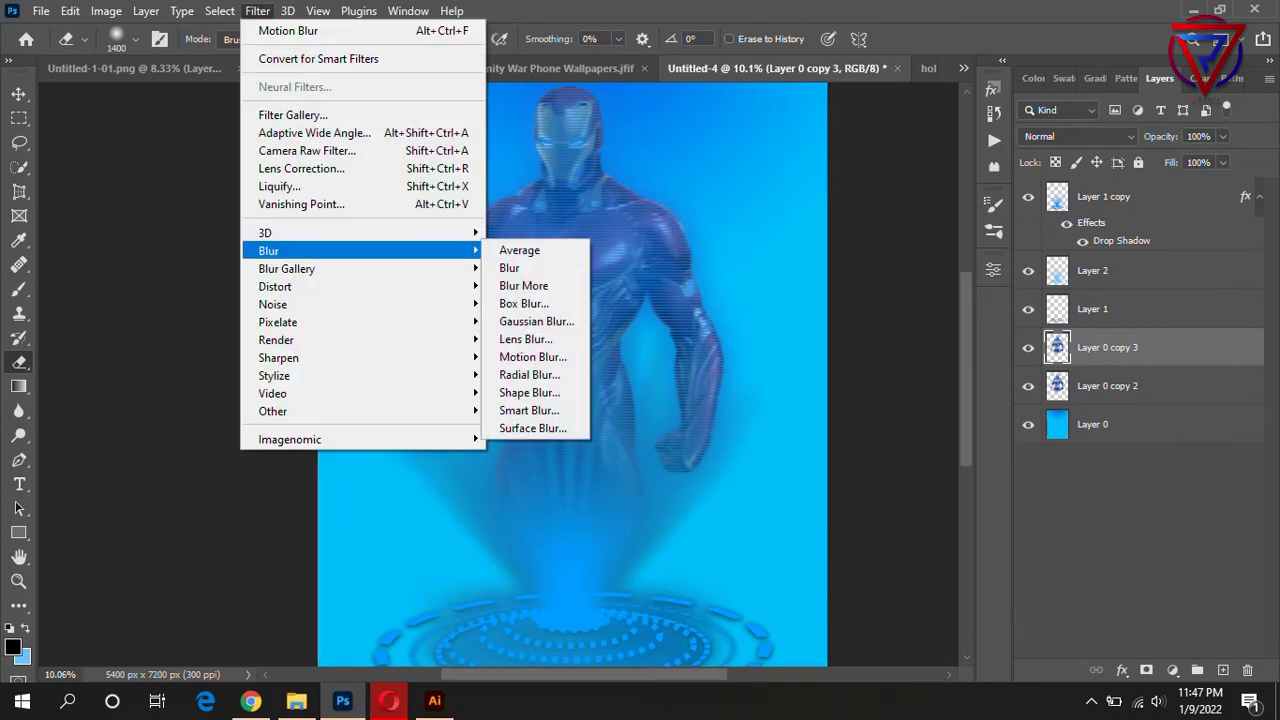
pyautogui.press('Escape')
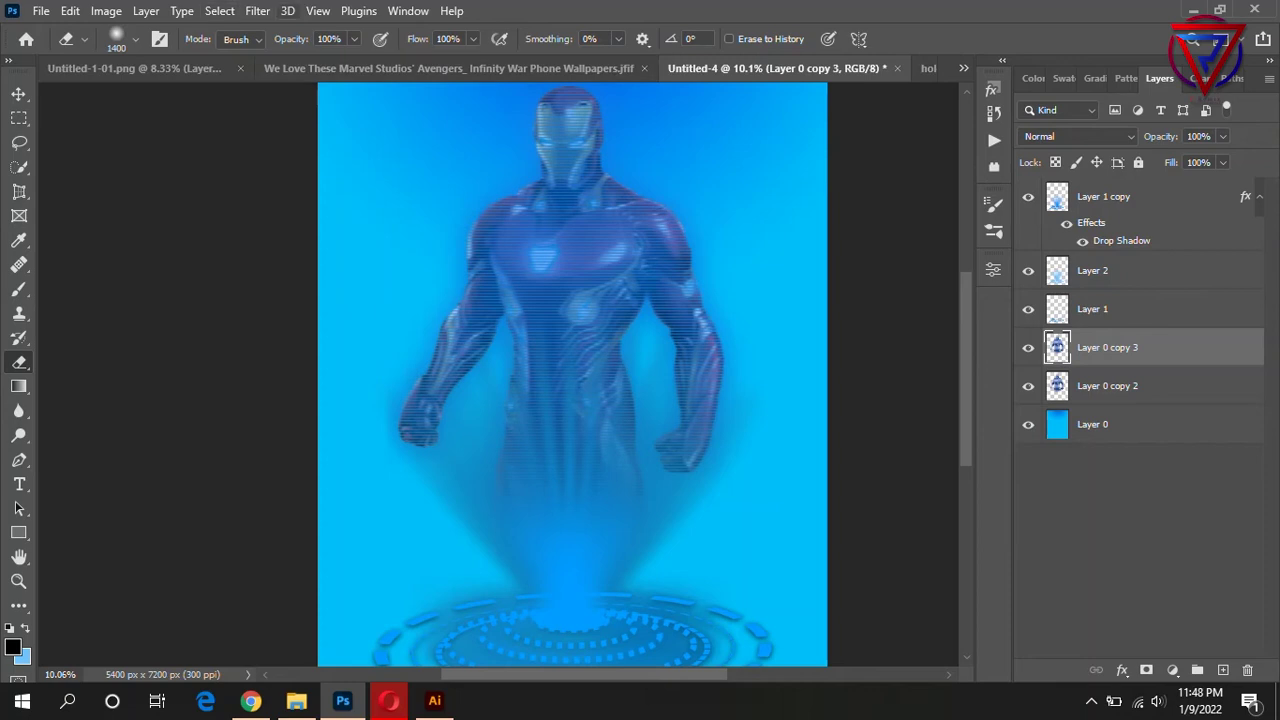
pyautogui.click(257, 10)
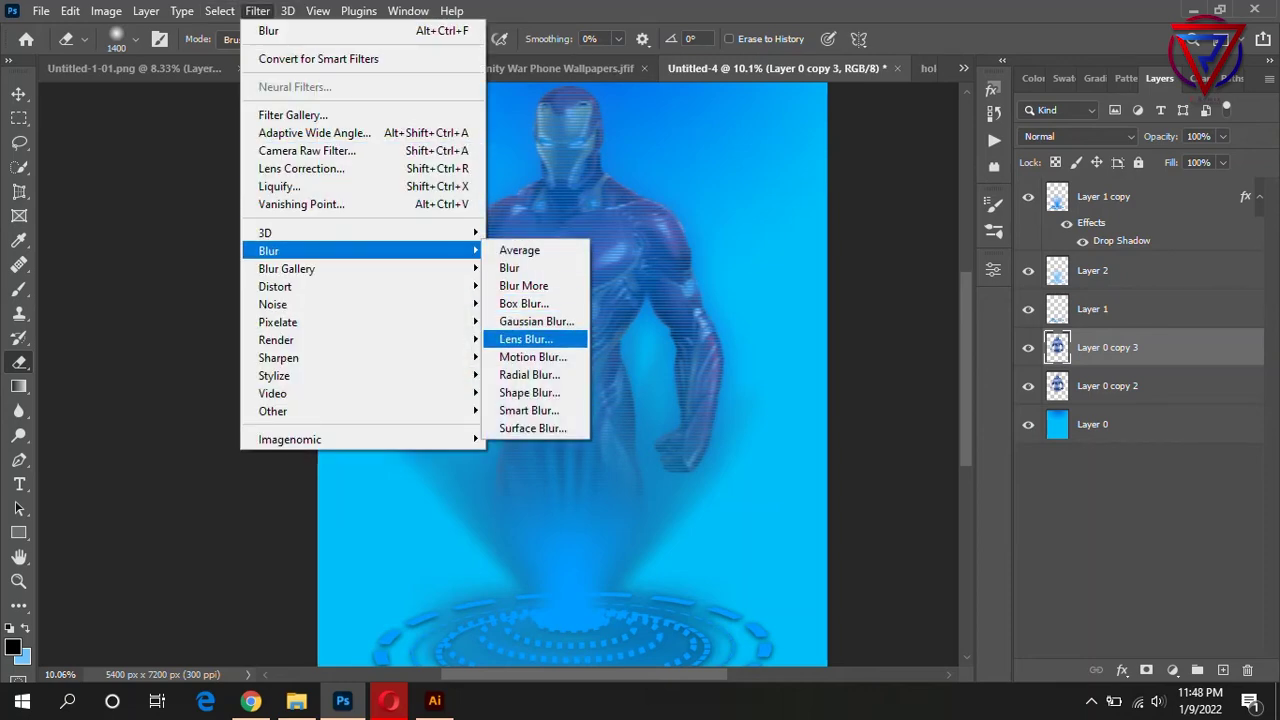
pyautogui.click(530, 318)
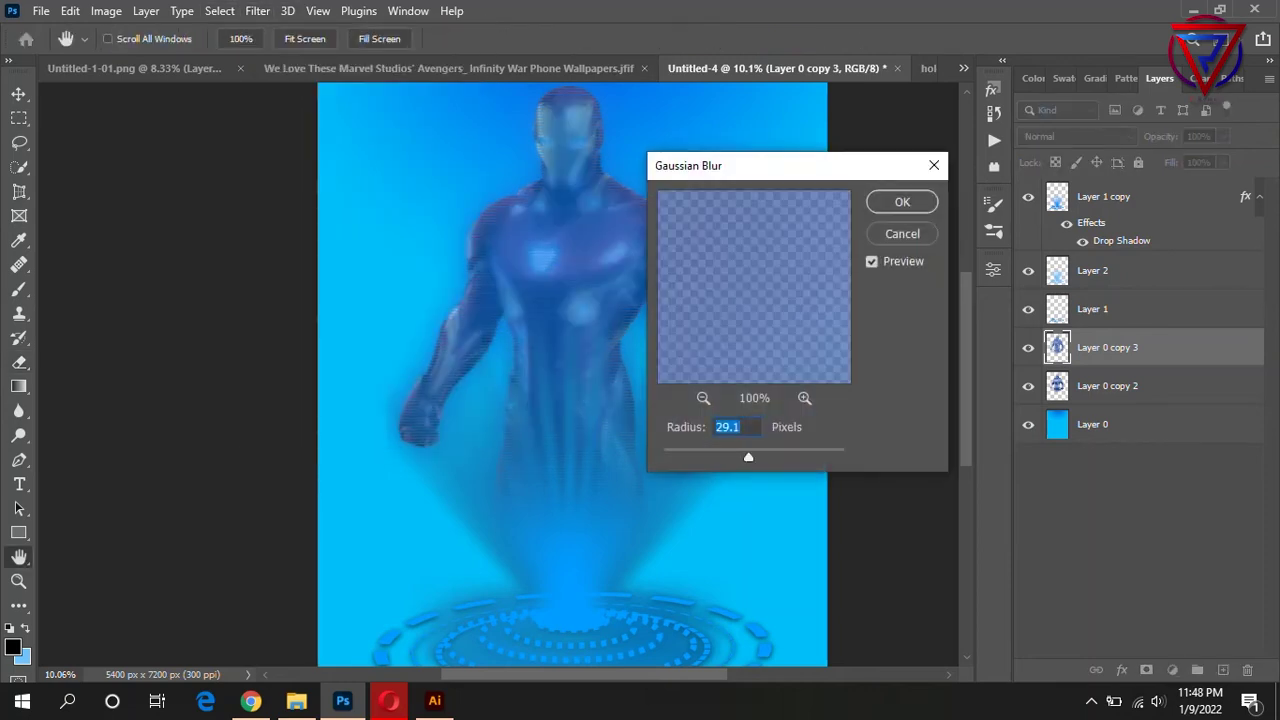
pyautogui.moveTo(748, 457); pyautogui.dragTo(728, 457)
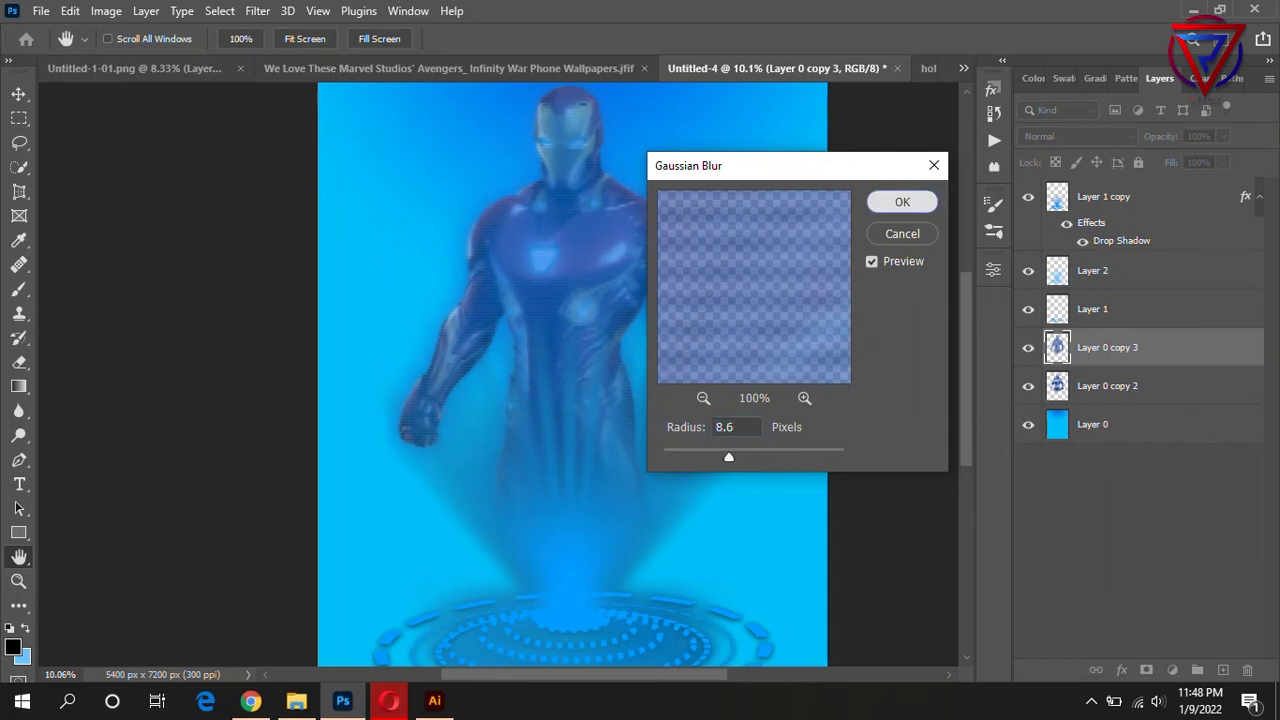
pyautogui.press('Return')
pyautogui.press('e')
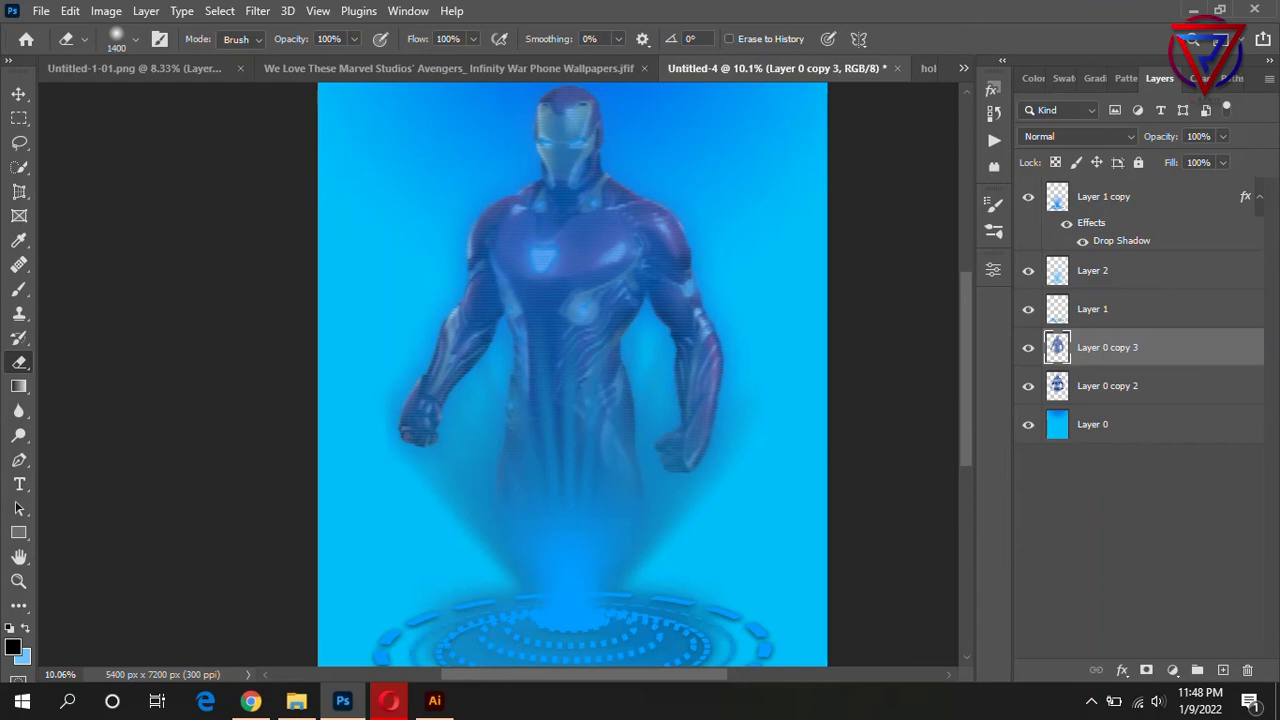
pyautogui.hotkey('alt', '[')
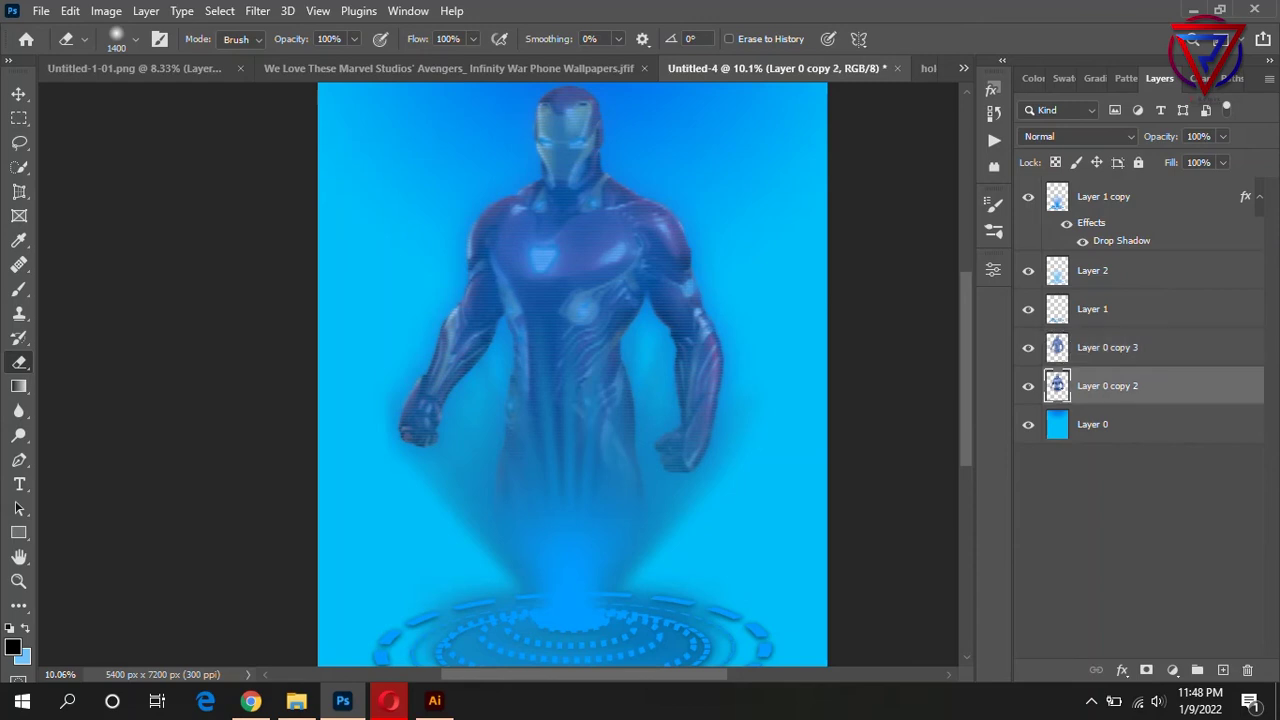
# Select Layer 0 and add a cyan-to-blue Gradient Fill from the presets.
pyautogui.scroll(-1, 634, 210)
pyautogui.scroll(-1, 638, 313)
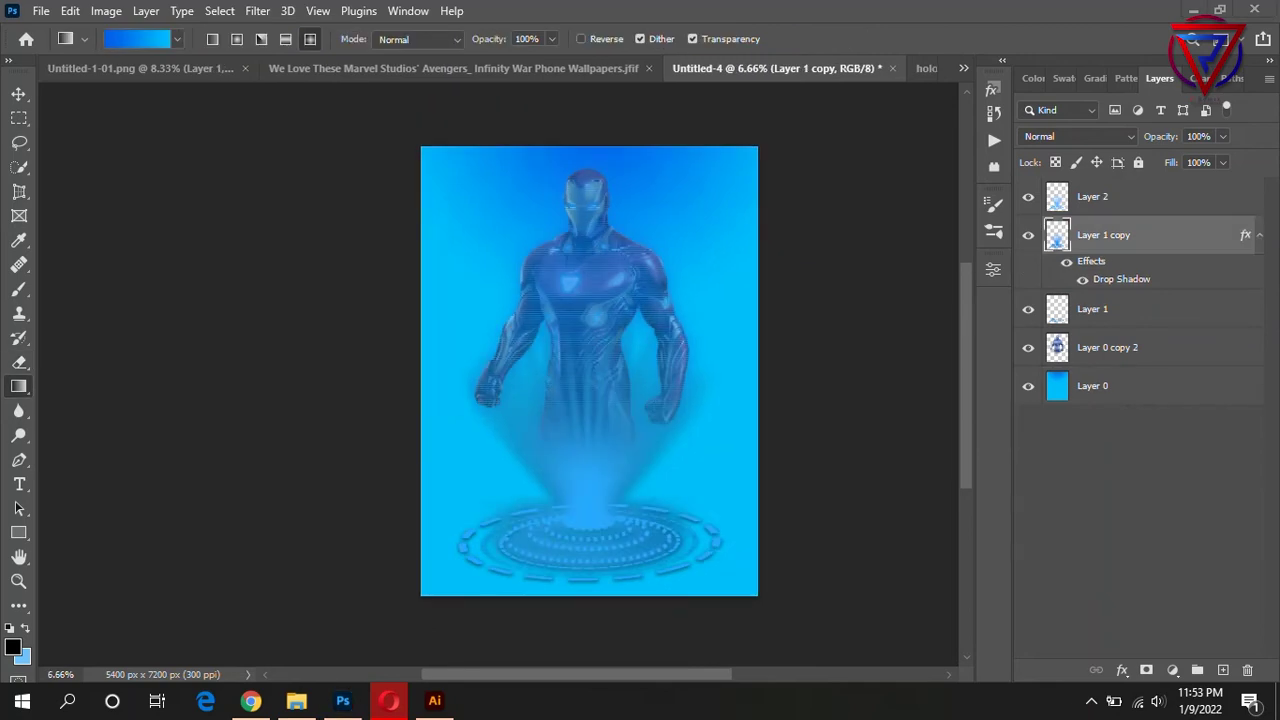
pyautogui.hotkey('alt', 'shift', '[')
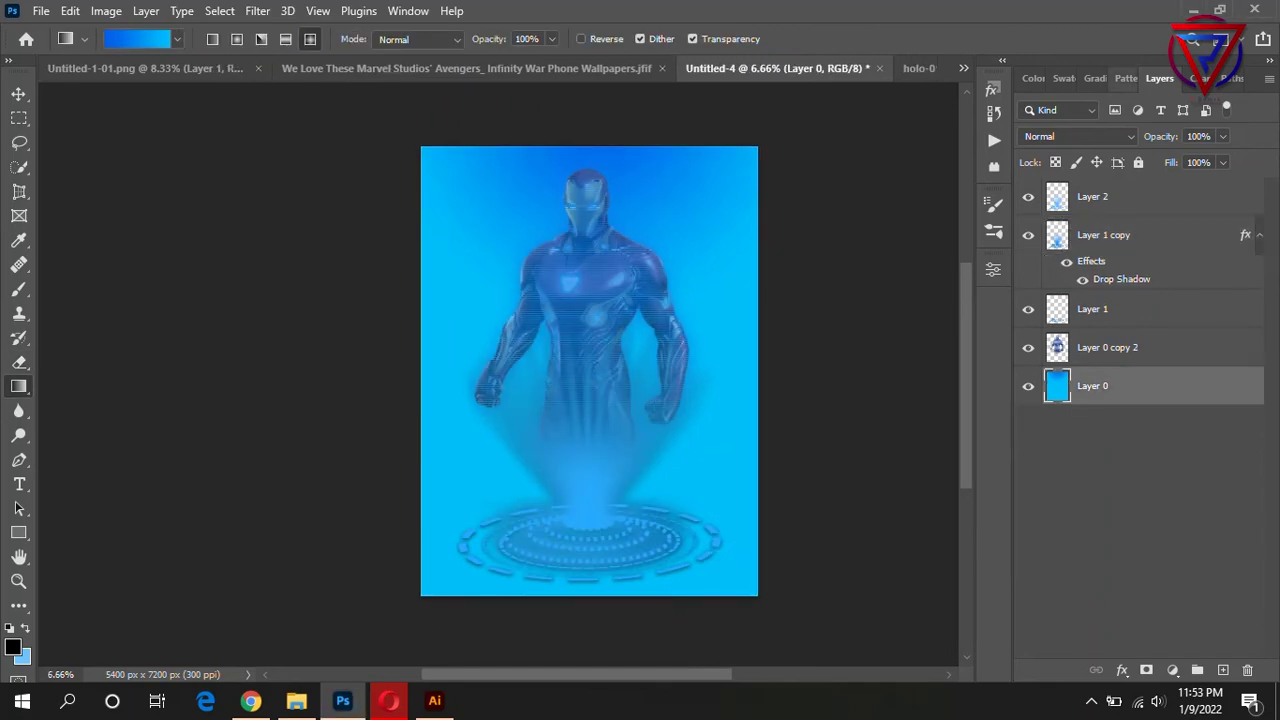
pyautogui.click(1099, 78)
pyautogui.scroll(1, 1123, 400)
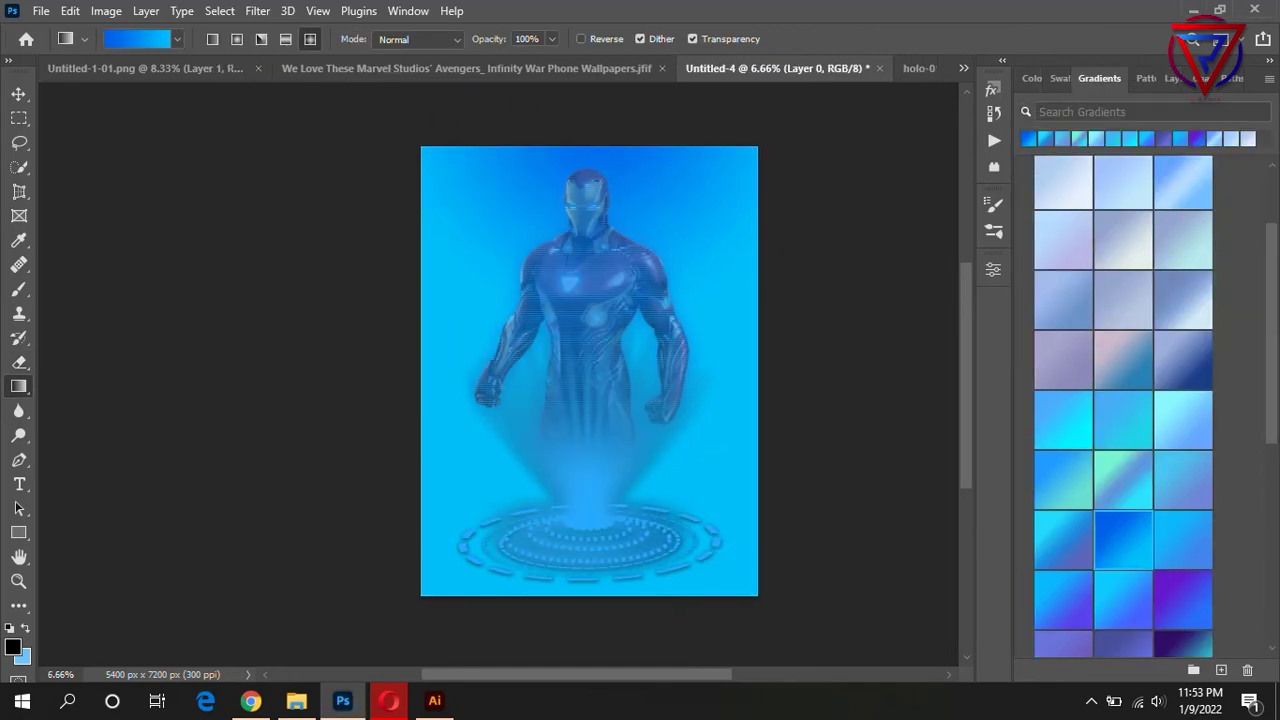
pyautogui.click(1123, 540)
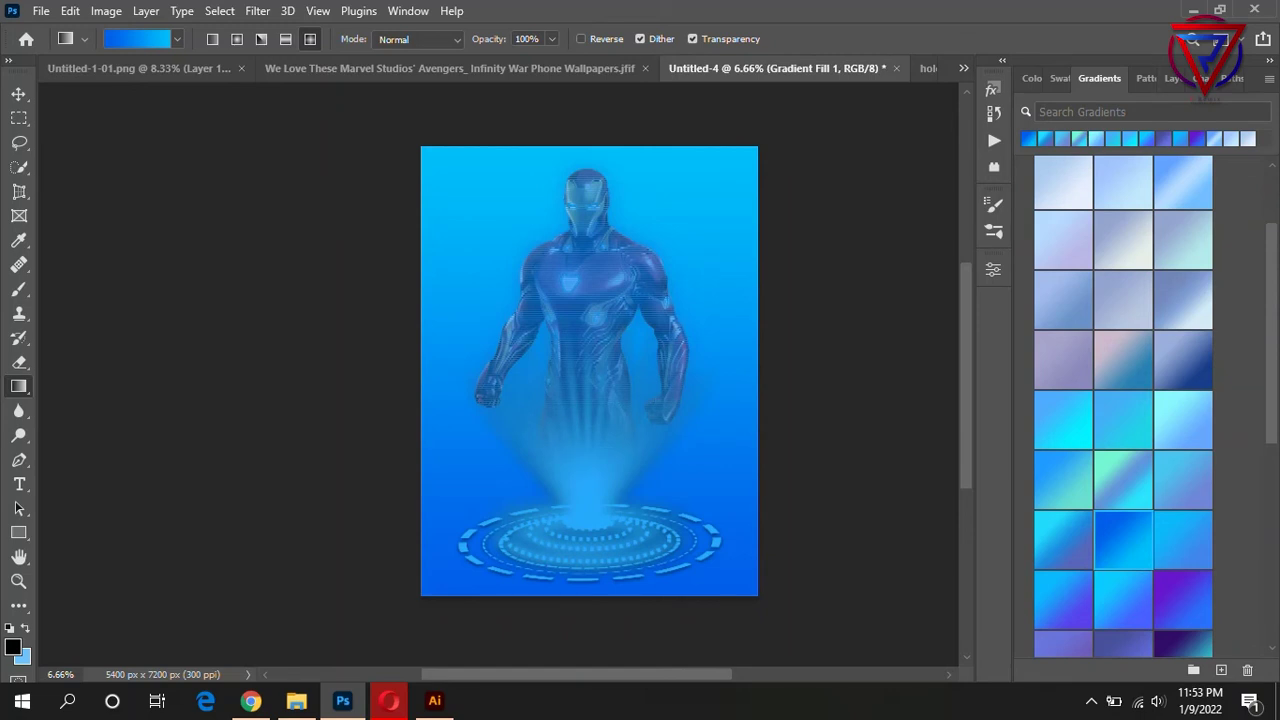
# Duplicate Layer 0 copy 2 and fill the figure's silhouette with light blue.
pyautogui.click(1170, 78)
pyautogui.hotkey('alt', ']')
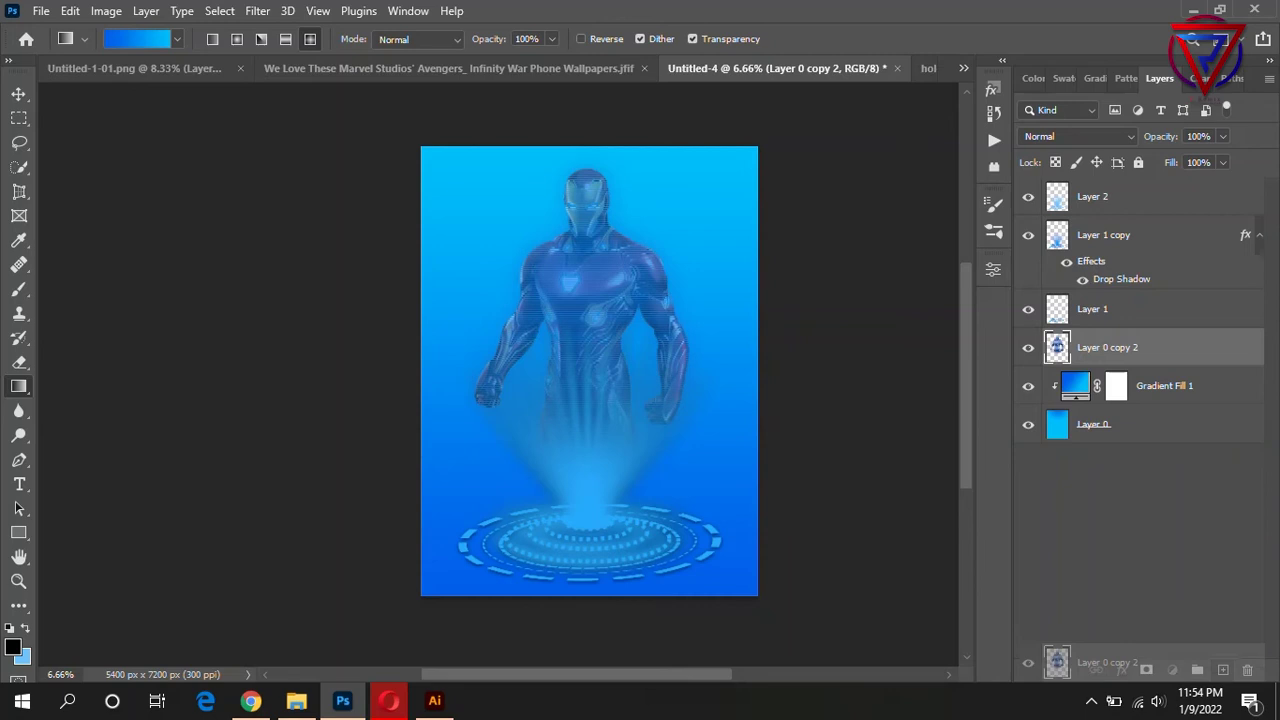
pyautogui.hotkey('ctrl', 'j')
pyautogui.hotkey('ctrl', 'j')
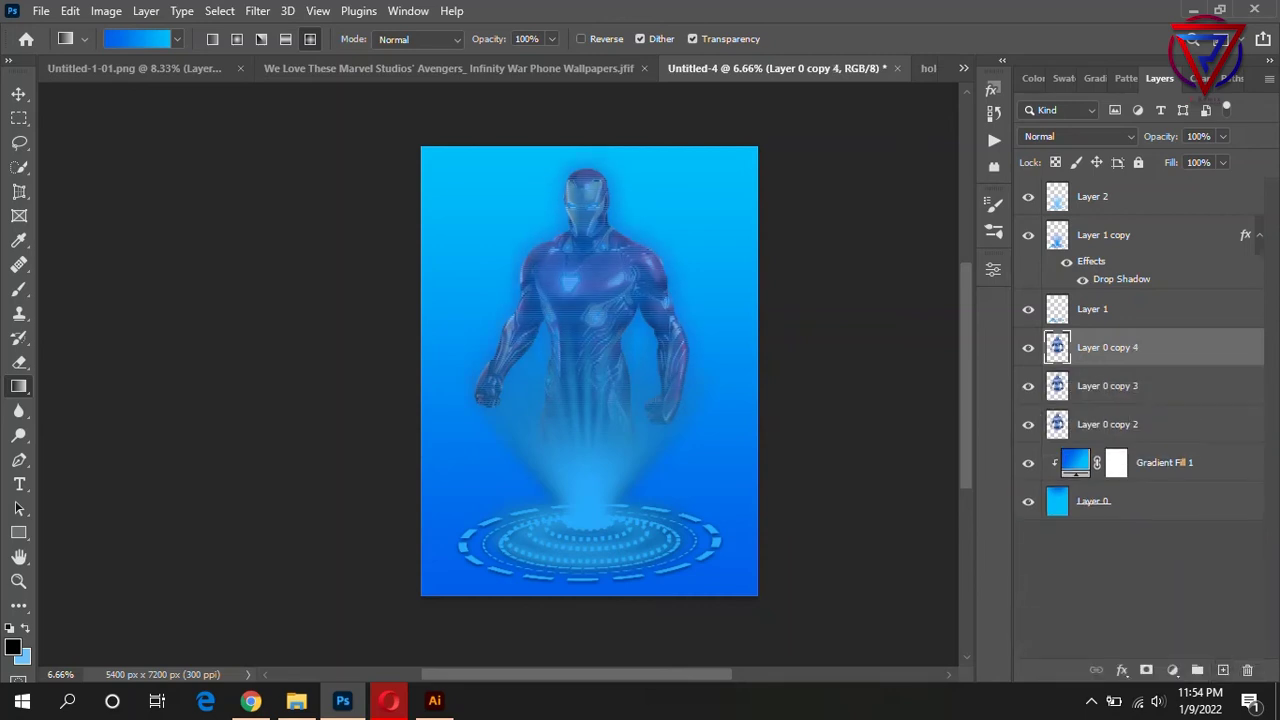
pyautogui.keyDown('ctrl'); pyautogui.click(1057, 347); pyautogui.keyUp('ctrl')
pyautogui.hotkey('ctrl', 'Delete')
pyautogui.hotkey('ctrl', 'd')
# Apply a 0°, 197-pixel Motion Blur to the silhouette.
pyautogui.click(257, 11)
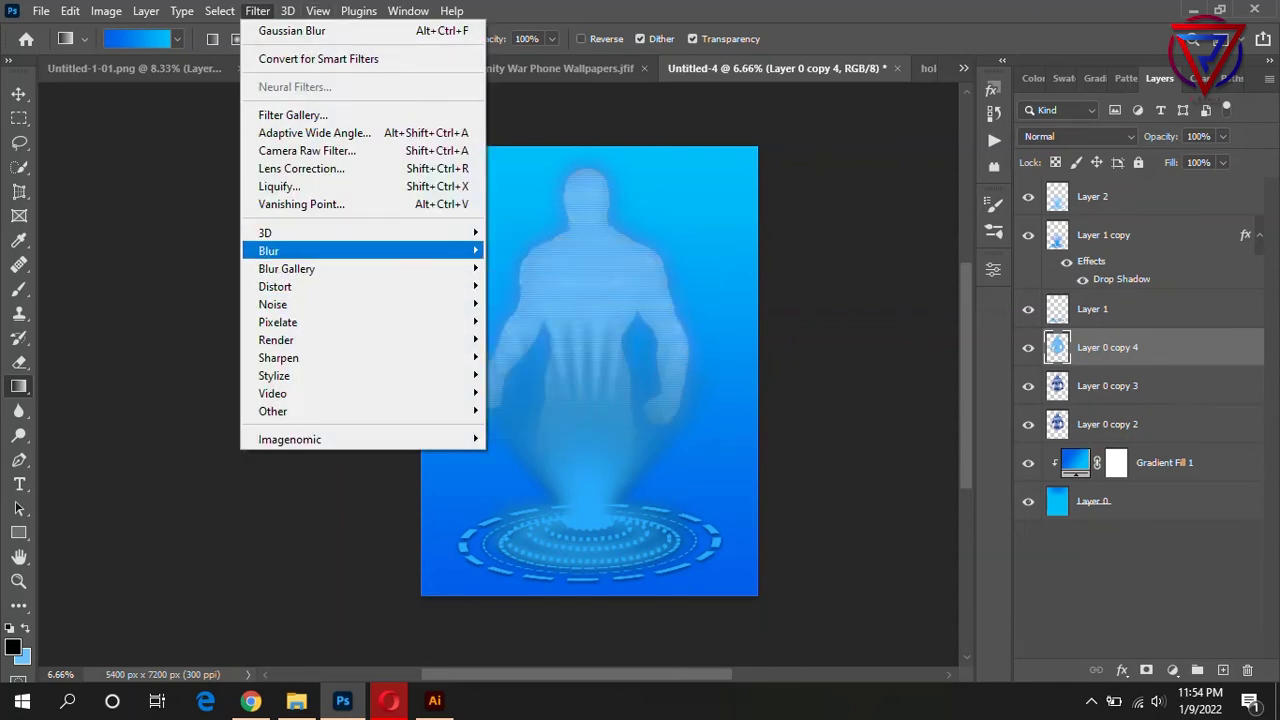
pyautogui.click(533, 357)
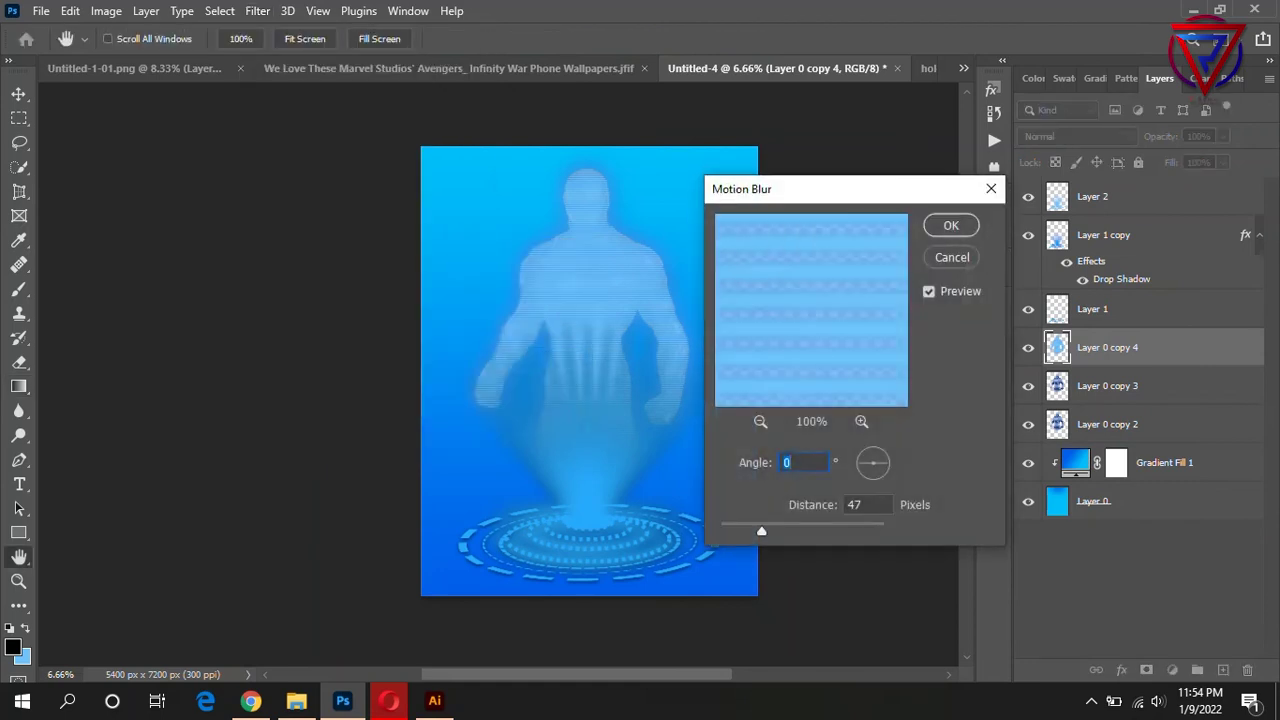
pyautogui.moveTo(761, 531)
pyautogui.mouseDown()
pyautogui.moveTo(747, 531)
pyautogui.moveTo(833, 531)
pyautogui.mouseUp()
pyautogui.write('1542')
pyautogui.write('257')
pyautogui.moveTo(818, 531)
pyautogui.mouseDown()
pyautogui.moveTo(764, 531)
pyautogui.moveTo(803, 531)
pyautogui.mouseUp()
pyautogui.moveTo(760, 189)
pyautogui.mouseDown()
pyautogui.moveTo(888, 195)
pyautogui.moveTo(880, 167)
pyautogui.mouseUp()
pyautogui.moveTo(924, 510); pyautogui.dragTo(936, 510)
pyautogui.press('Return')
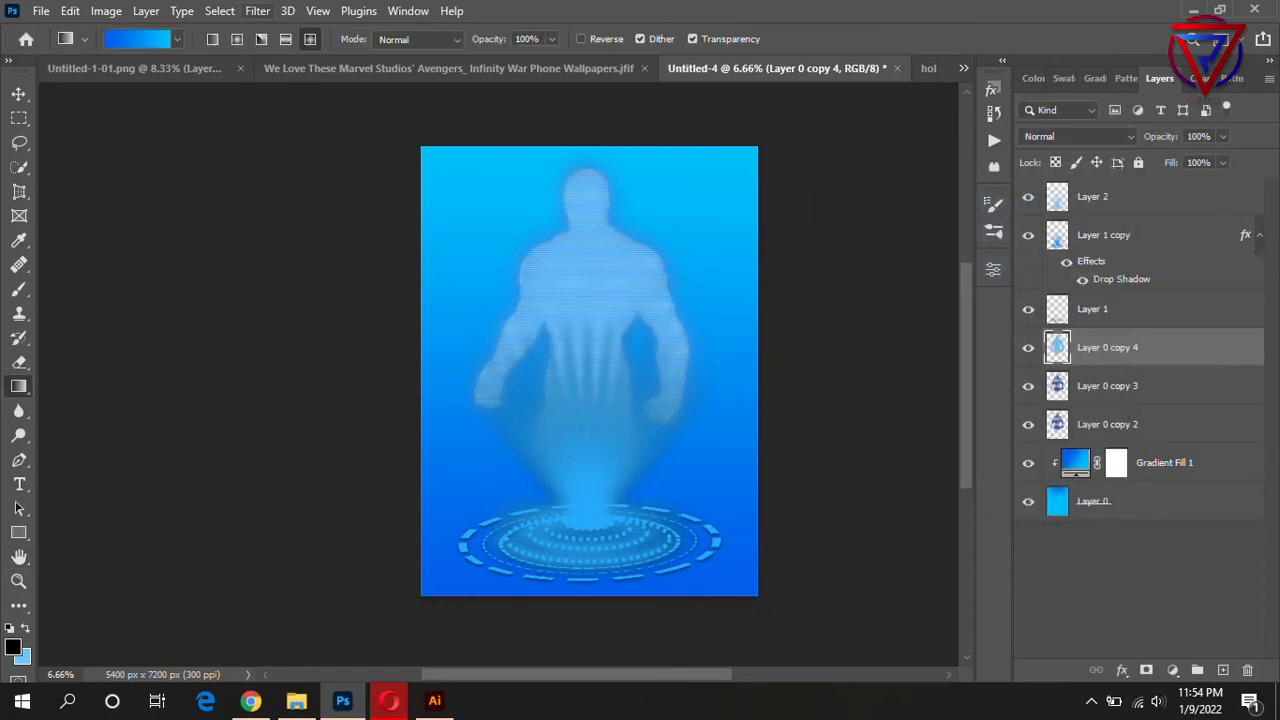
pyautogui.click(257, 10)
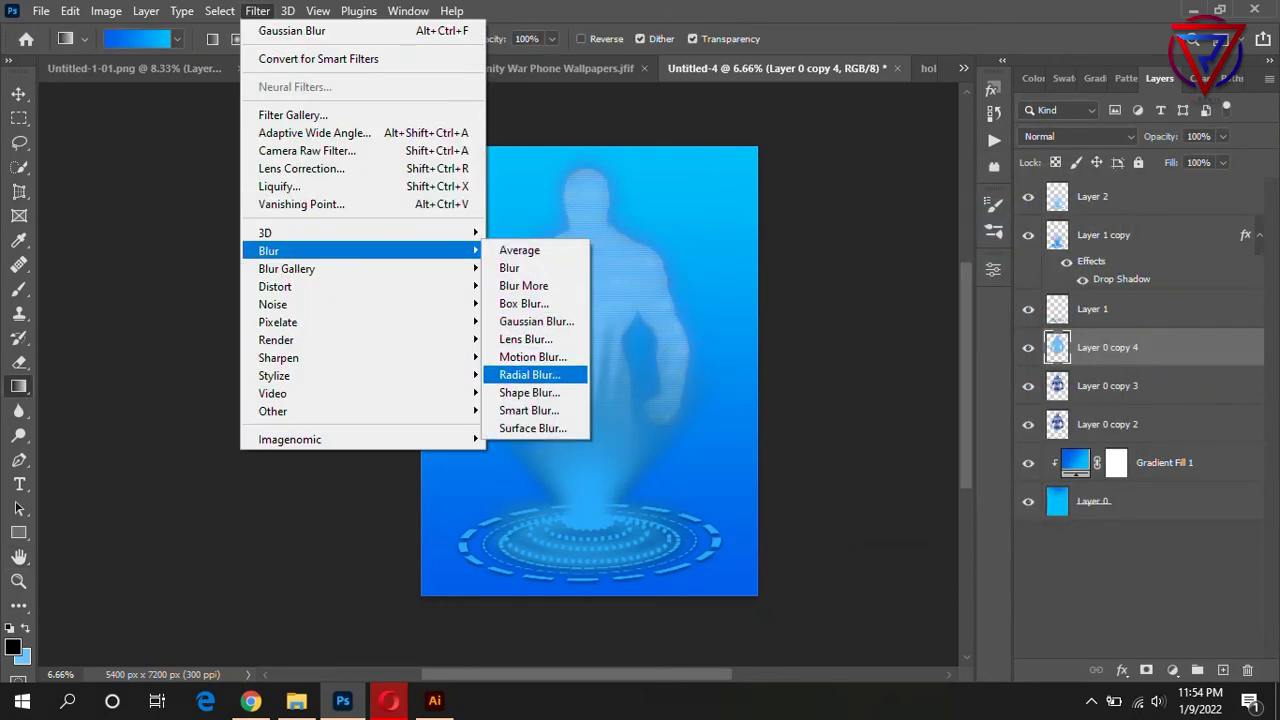
# Apply a centred zoom Radial Blur with amount 35 to the silhouette.
pyautogui.click(529, 374)
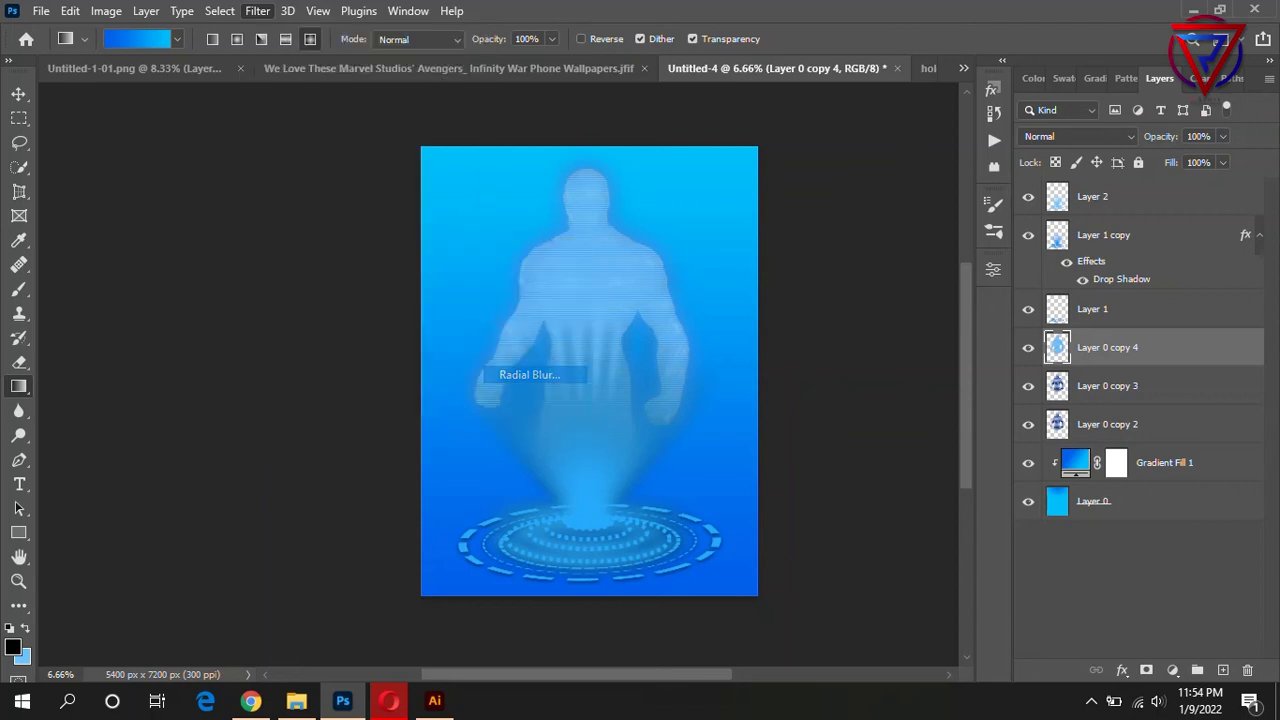
pyautogui.moveTo(888, 395); pyautogui.dragTo(888, 338)
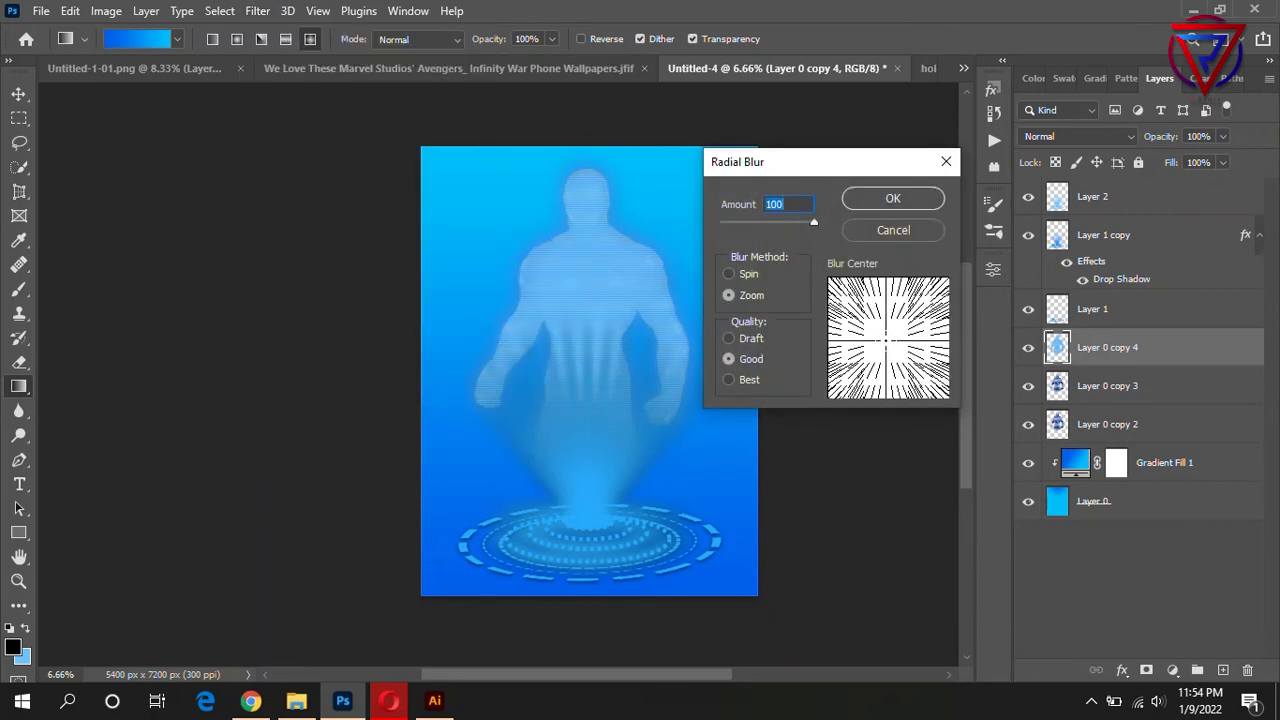
pyautogui.press('Return')
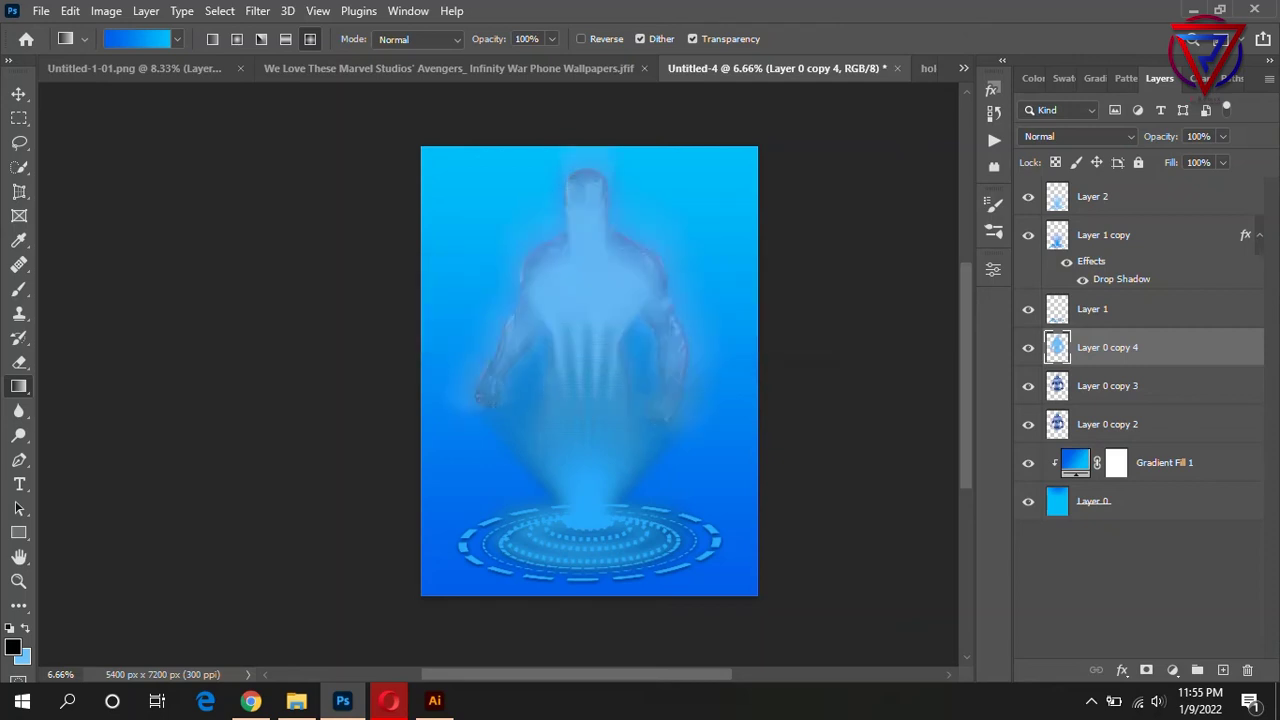
pyautogui.click(257, 11)
pyautogui.moveTo(300, 251)
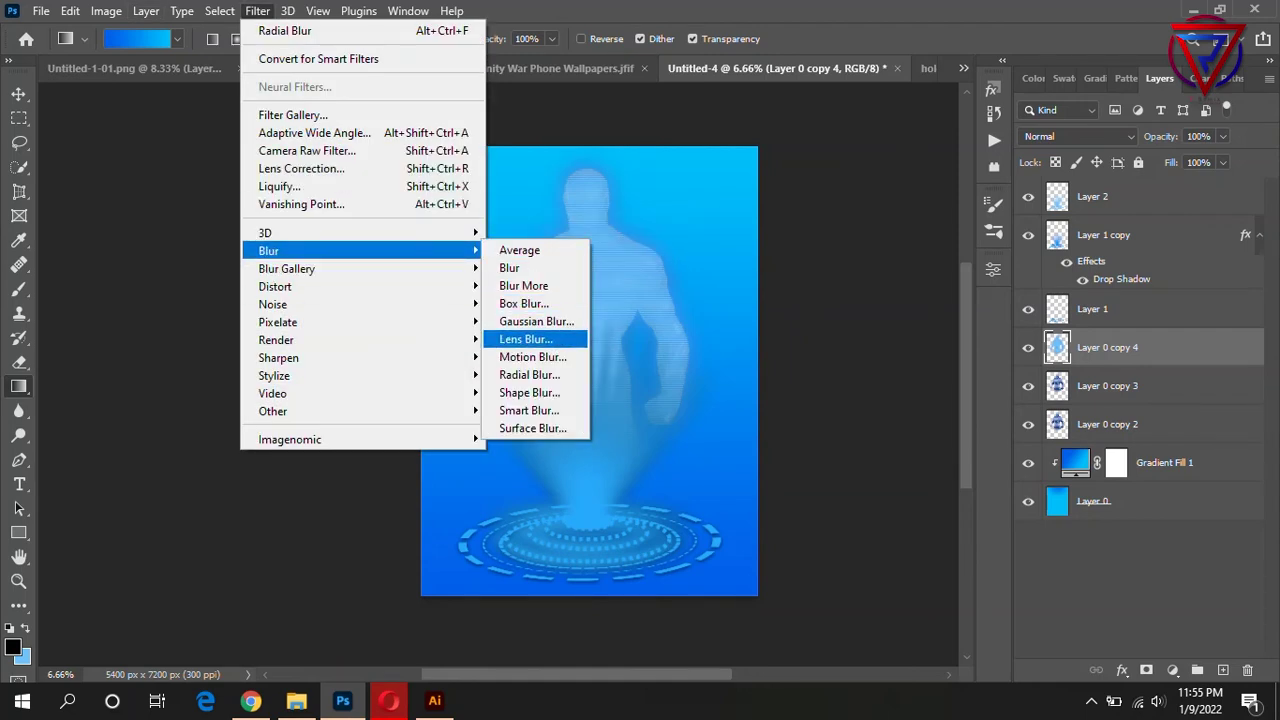
pyautogui.click(529, 374)
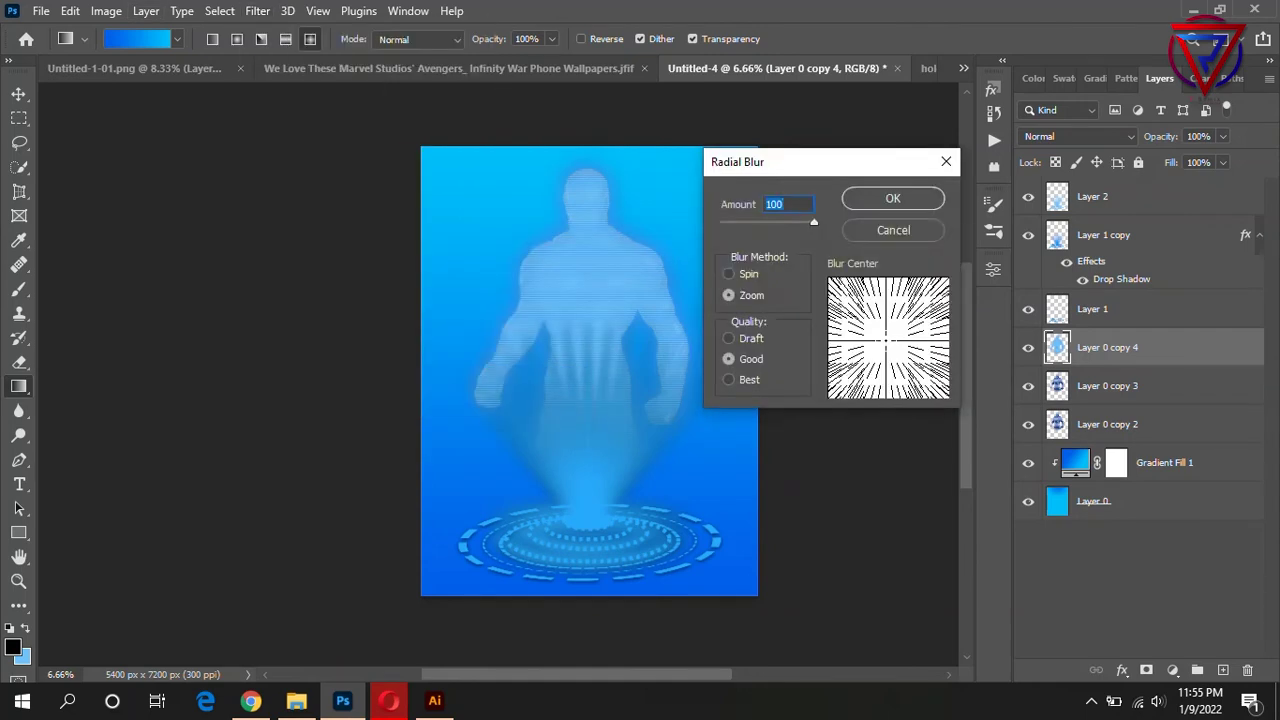
pyautogui.write('35')
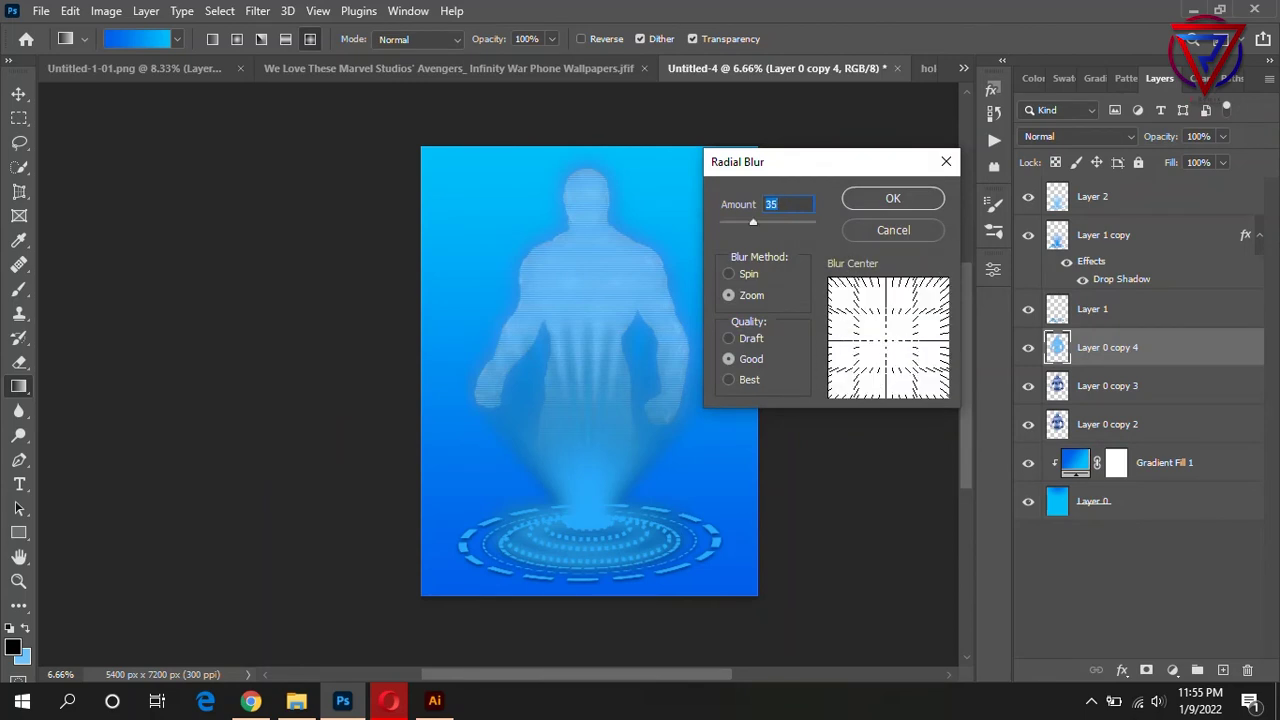
pyautogui.press('Return')
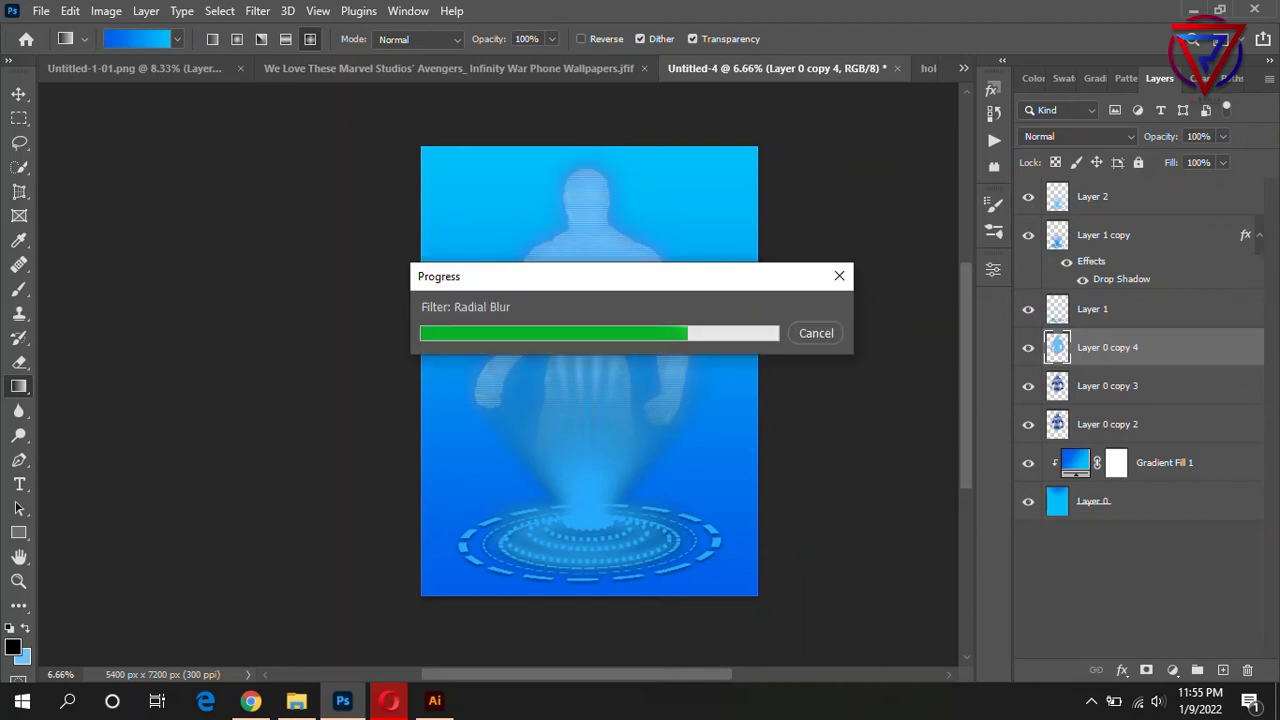
# Lower the silhouette layer's opacity to 57%.
pyautogui.click(1222, 136)
pyautogui.moveTo(1234, 158)
pyautogui.mouseDown()
pyautogui.moveTo(1162, 158)
pyautogui.moveTo(1187, 158)
pyautogui.mouseUp()
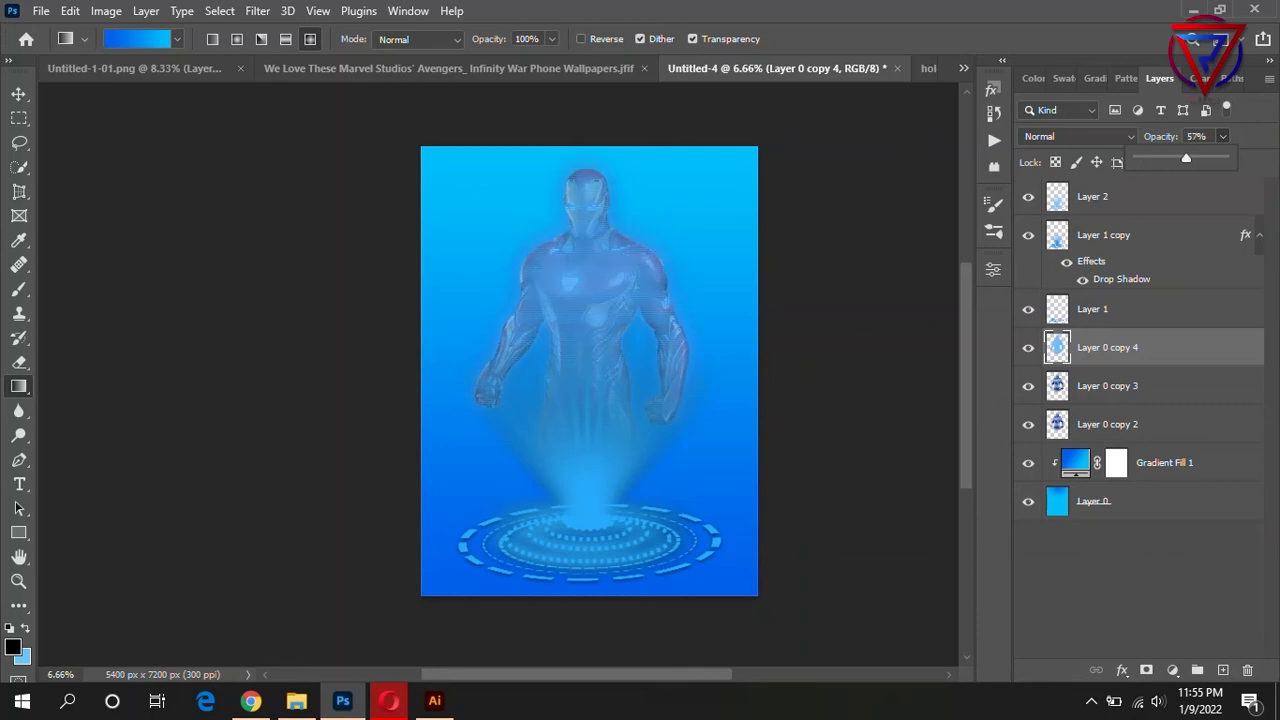
pyautogui.scroll(1, 588, 300)
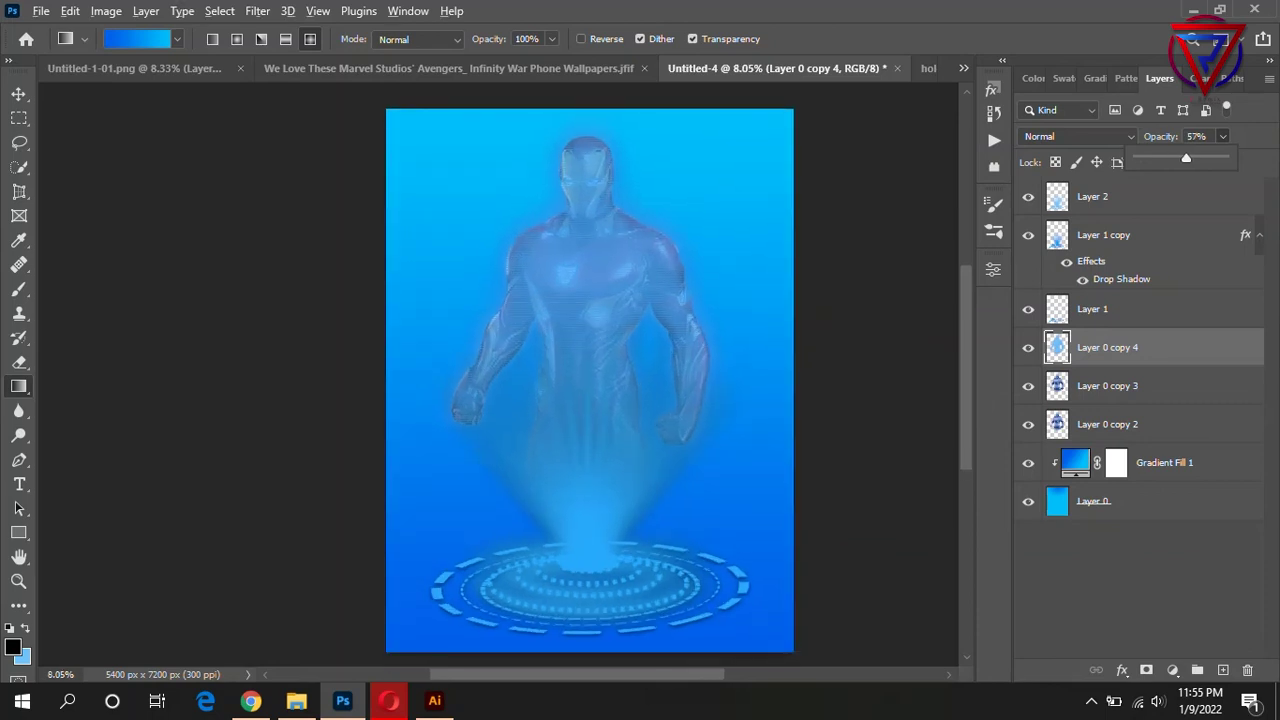
pyautogui.scroll(1, 588, 300)
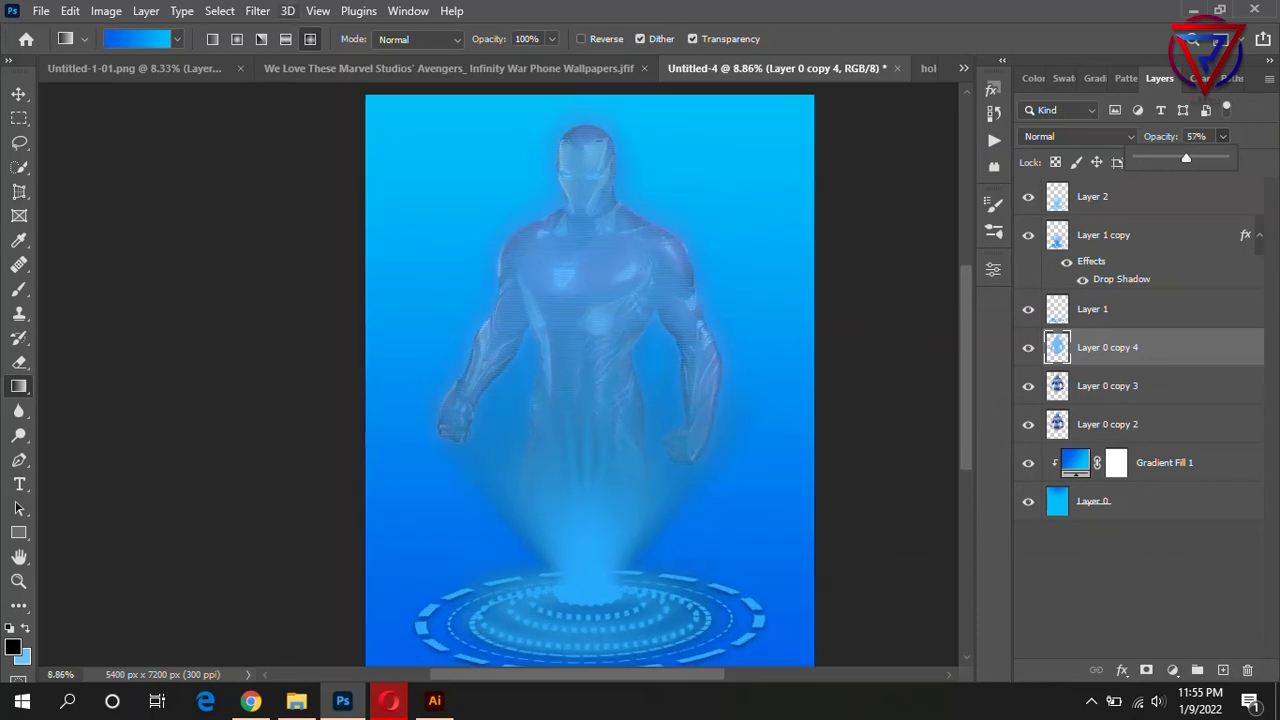
pyautogui.click(257, 11)
pyautogui.click(531, 320)
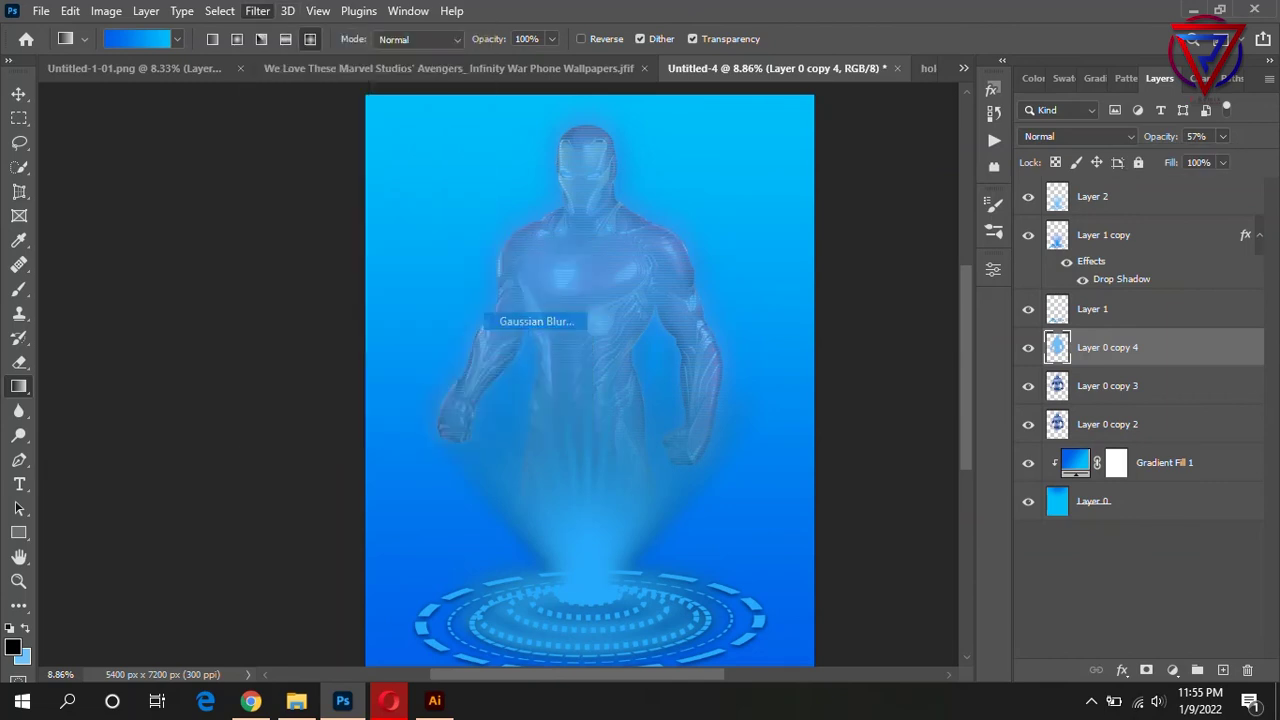
# Apply a Gaussian Blur of about 64 pixels radius to the silhouette.
pyautogui.moveTo(733, 457); pyautogui.dragTo(766, 457)
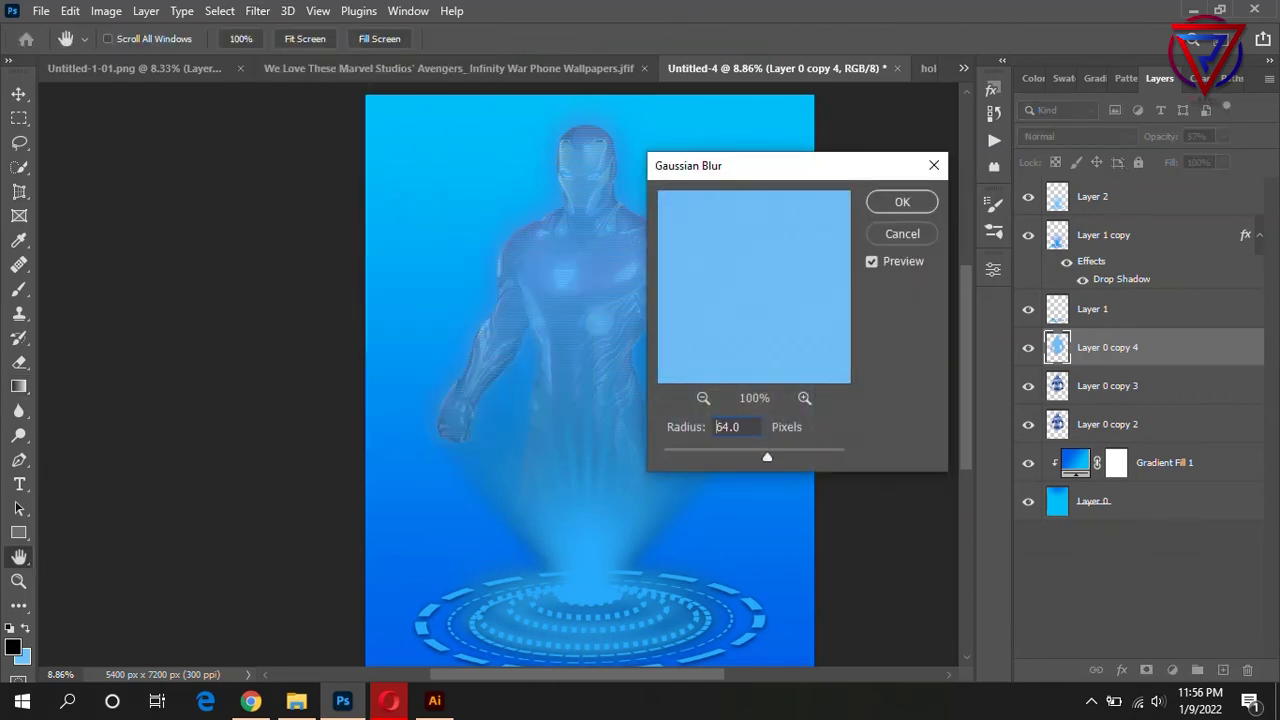
pyautogui.press('Return')
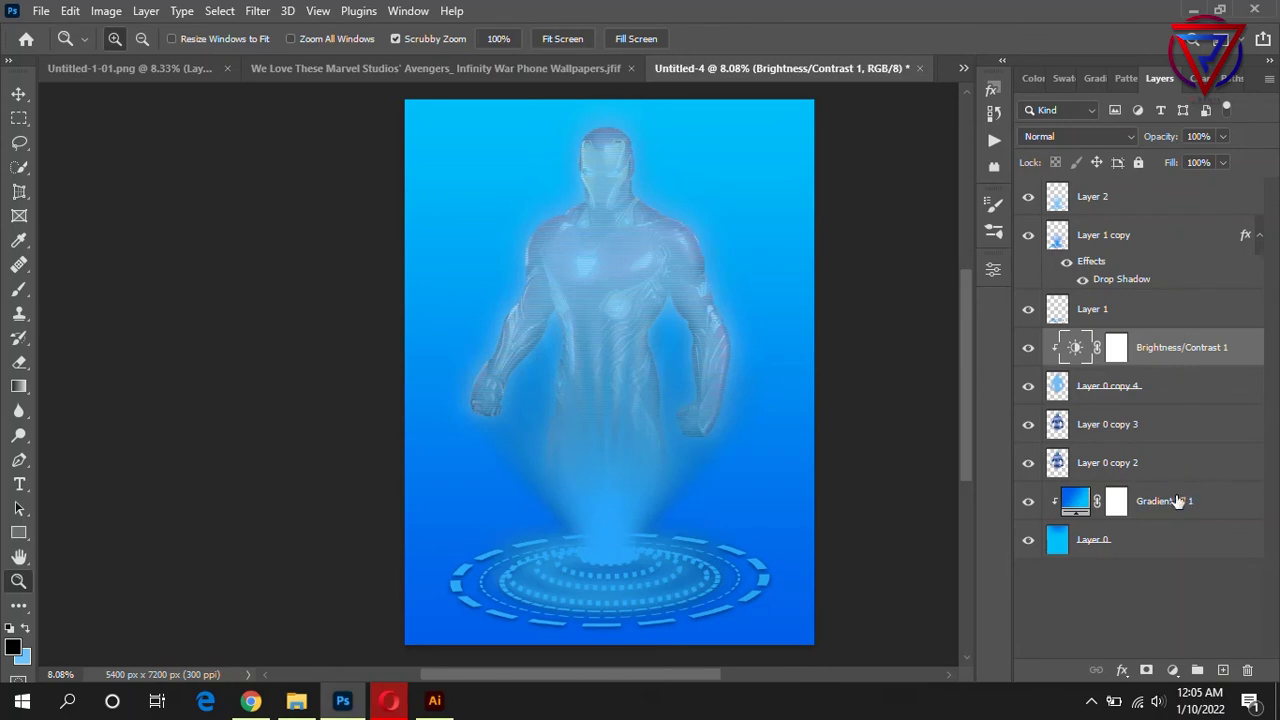
pyautogui.click(1180, 502)
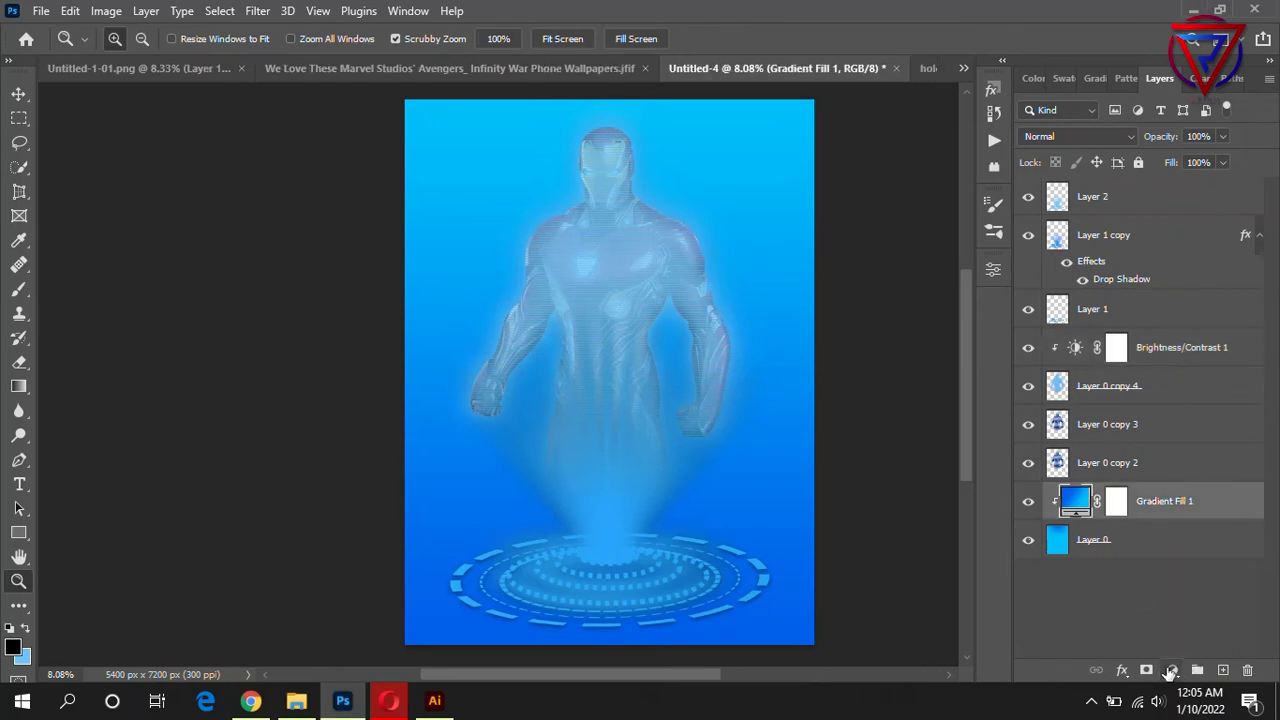
# Add a Brightness/Contrast adjustment above the gradient to darken the background.
pyautogui.click(1172, 670)
pyautogui.click(1165, 391)
pyautogui.moveTo(834, 376); pyautogui.dragTo(738, 386)
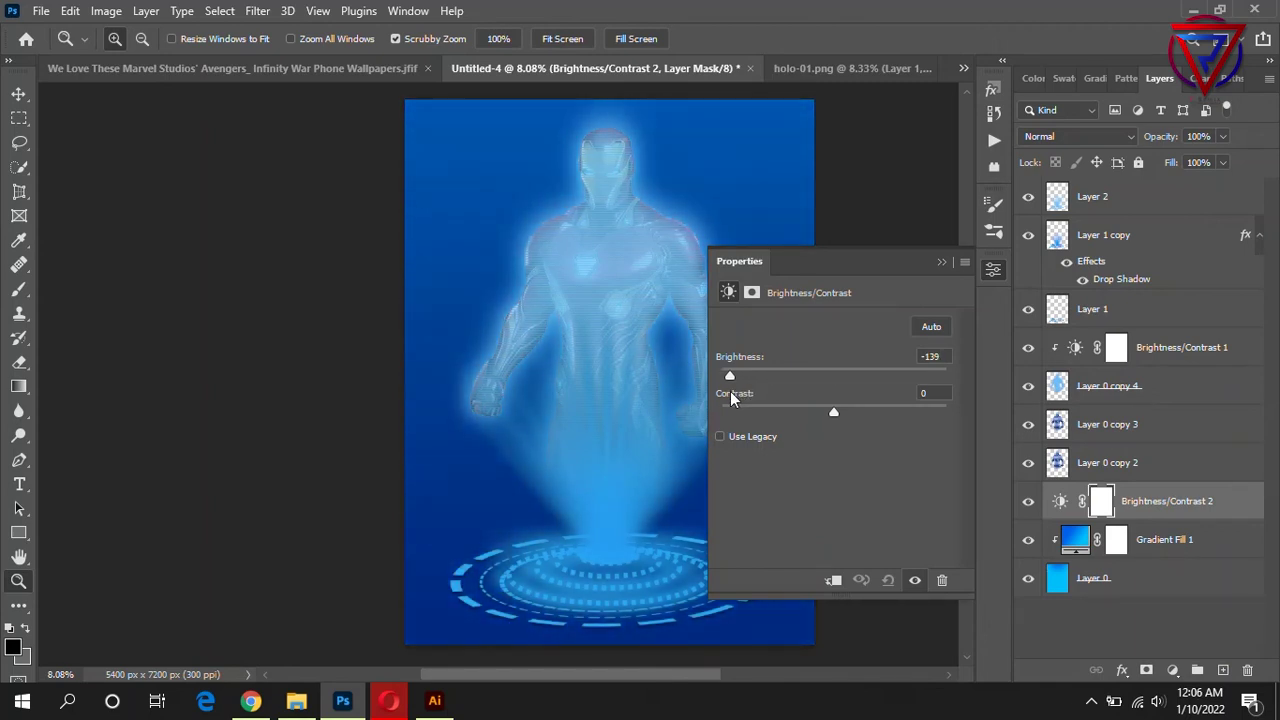
pyautogui.click(942, 262)
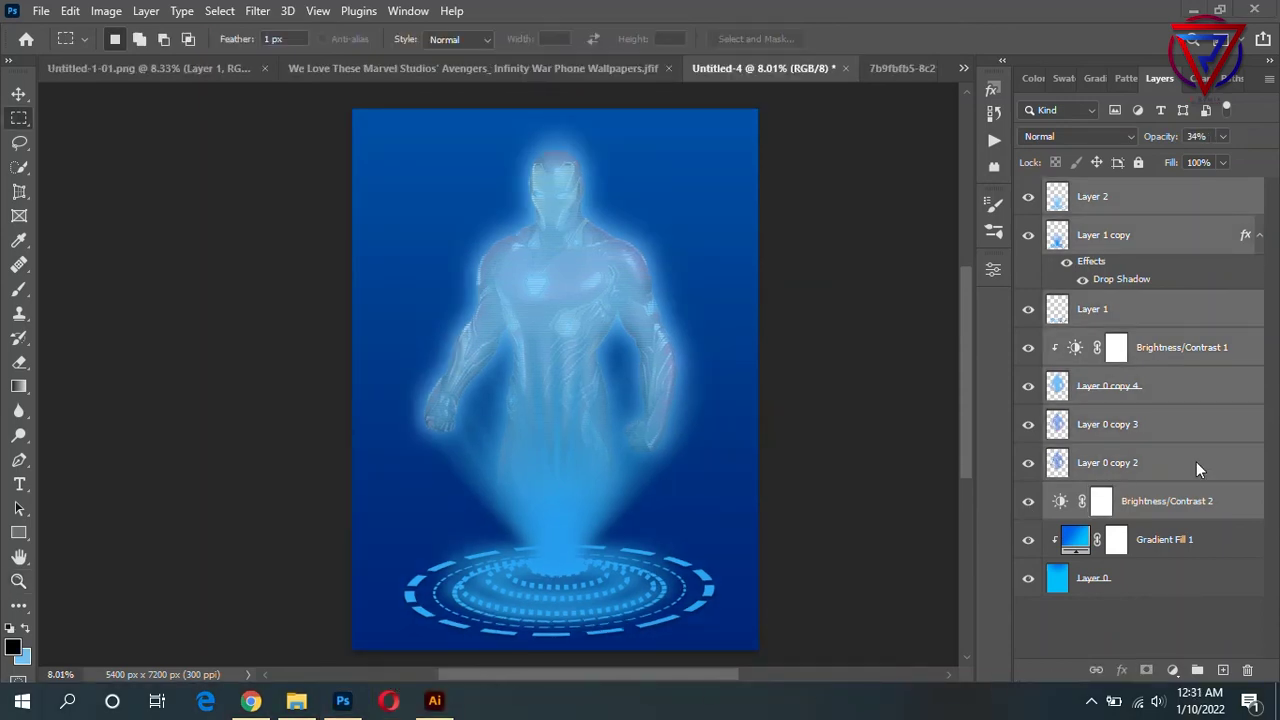
# Scale Layer 2 through Layer 0 copy 2 to about 92%, then start a text layer near the top.
pyautogui.press('v')
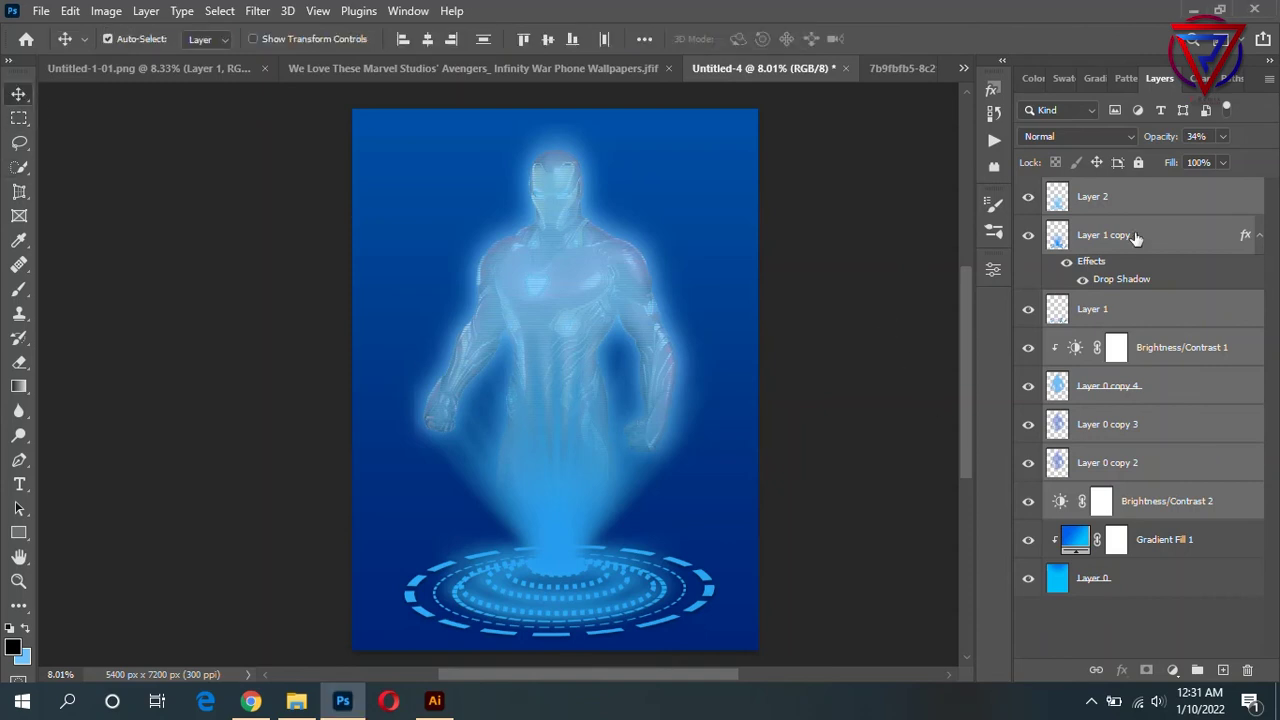
pyautogui.click(1154, 196)
pyautogui.keyDown('shift'); pyautogui.click(1149, 469); pyautogui.keyUp('shift')
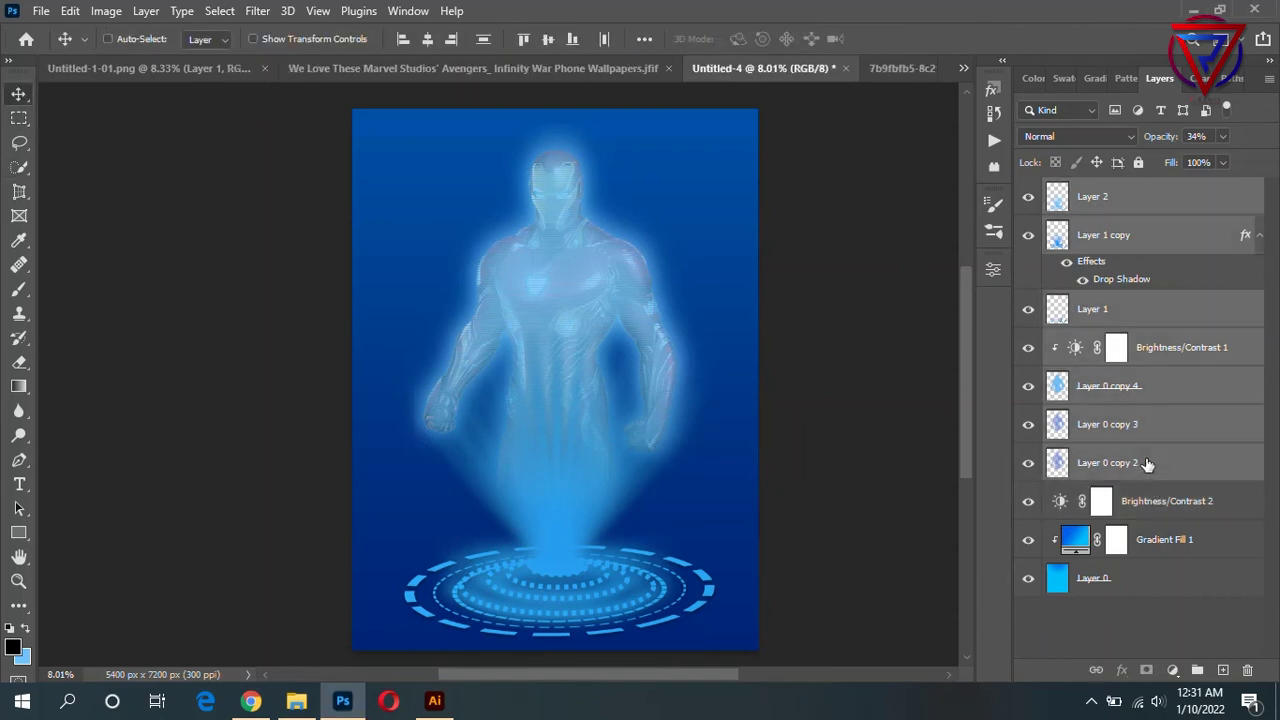
pyautogui.hotkey('ctrl', 't')
pyautogui.moveTo(715, 122)
pyautogui.mouseDown()
pyautogui.moveTo(675, 201)
pyautogui.moveTo(686, 160)
pyautogui.mouseUp()
pyautogui.moveTo(559, 384); pyautogui.dragTo(570, 386)
pyautogui.press('Return')
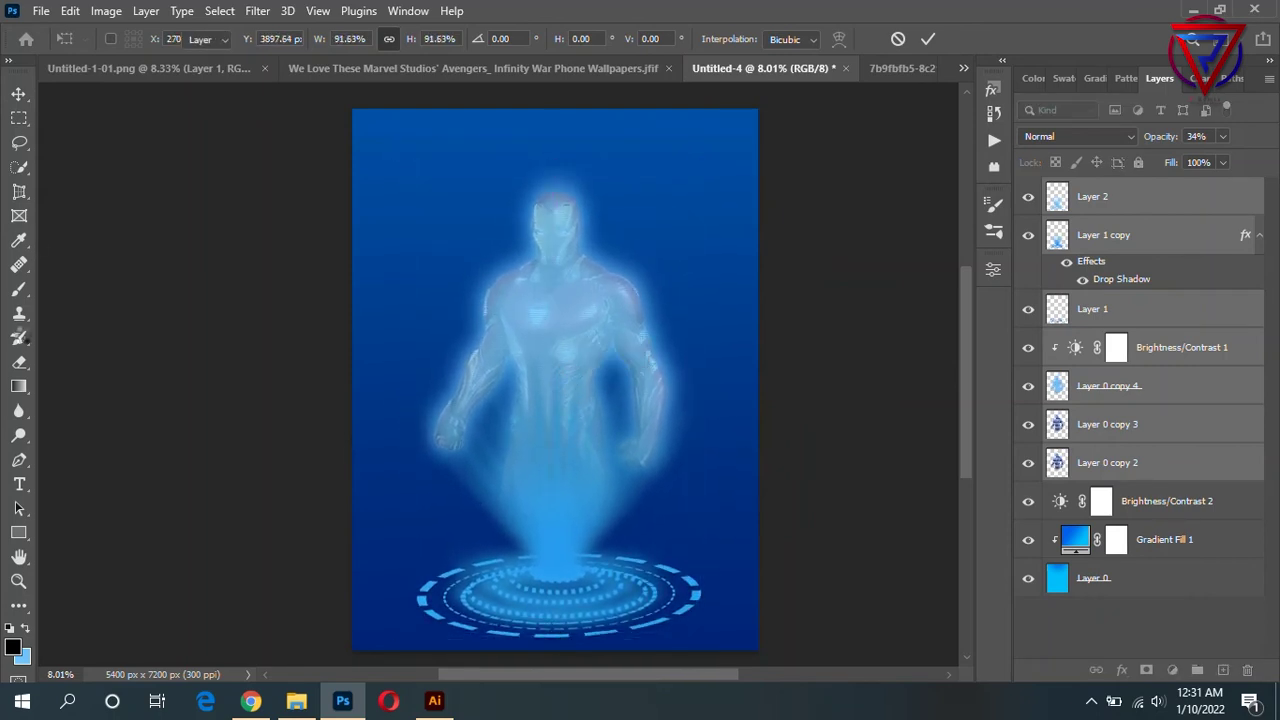
pyautogui.click(19, 484)
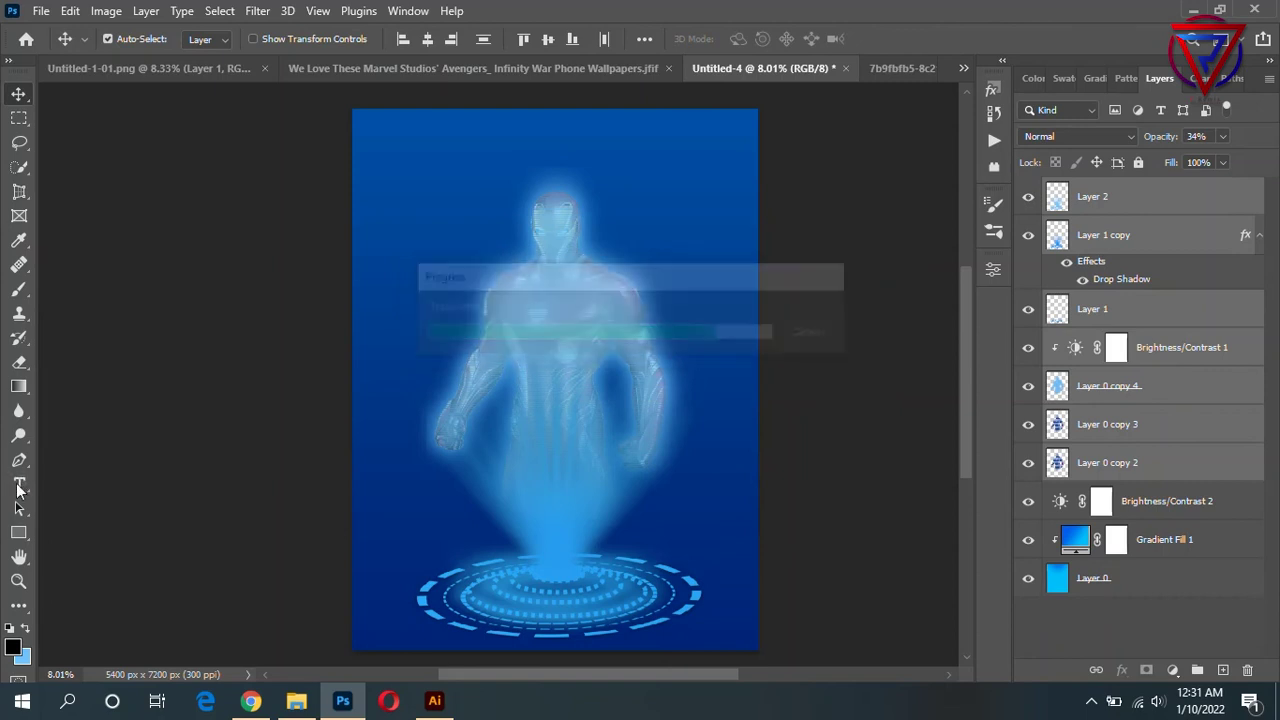
pyautogui.click(414, 193)
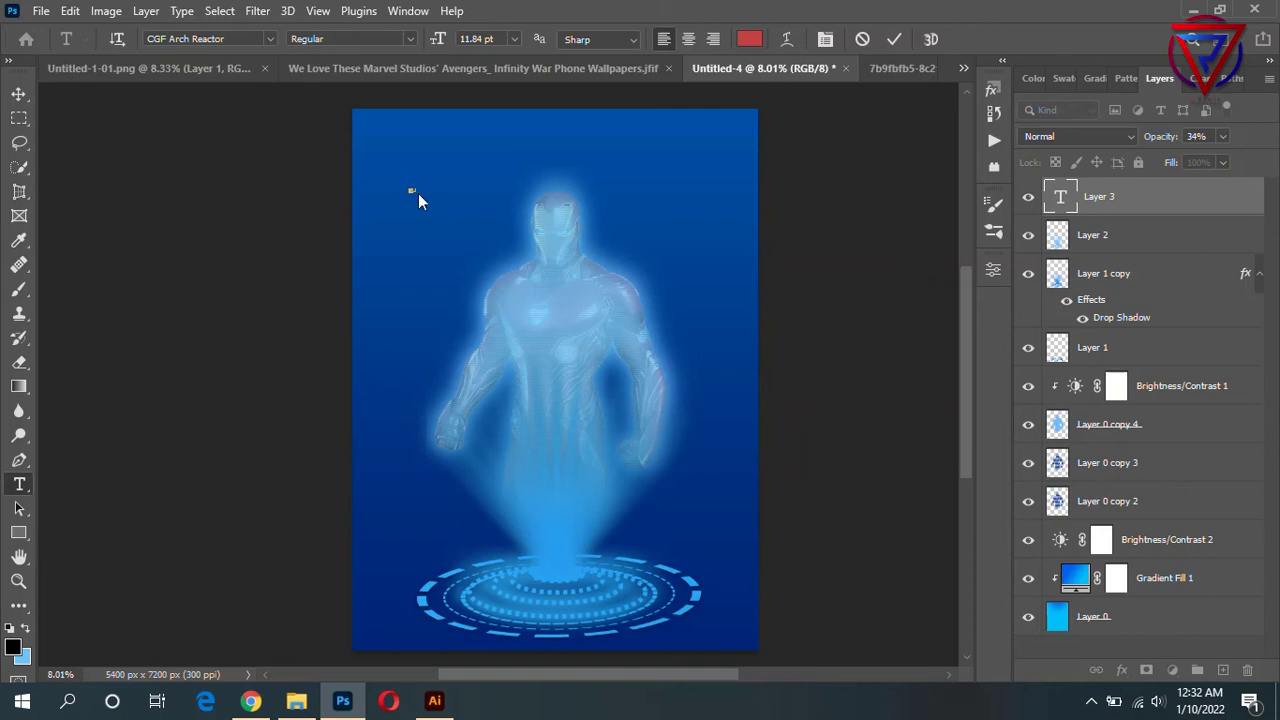
# Enlarge the IRON MAN title text and move it toward the top of the poster.
pyautogui.moveTo(418, 193); pyautogui.dragTo(659, 266)
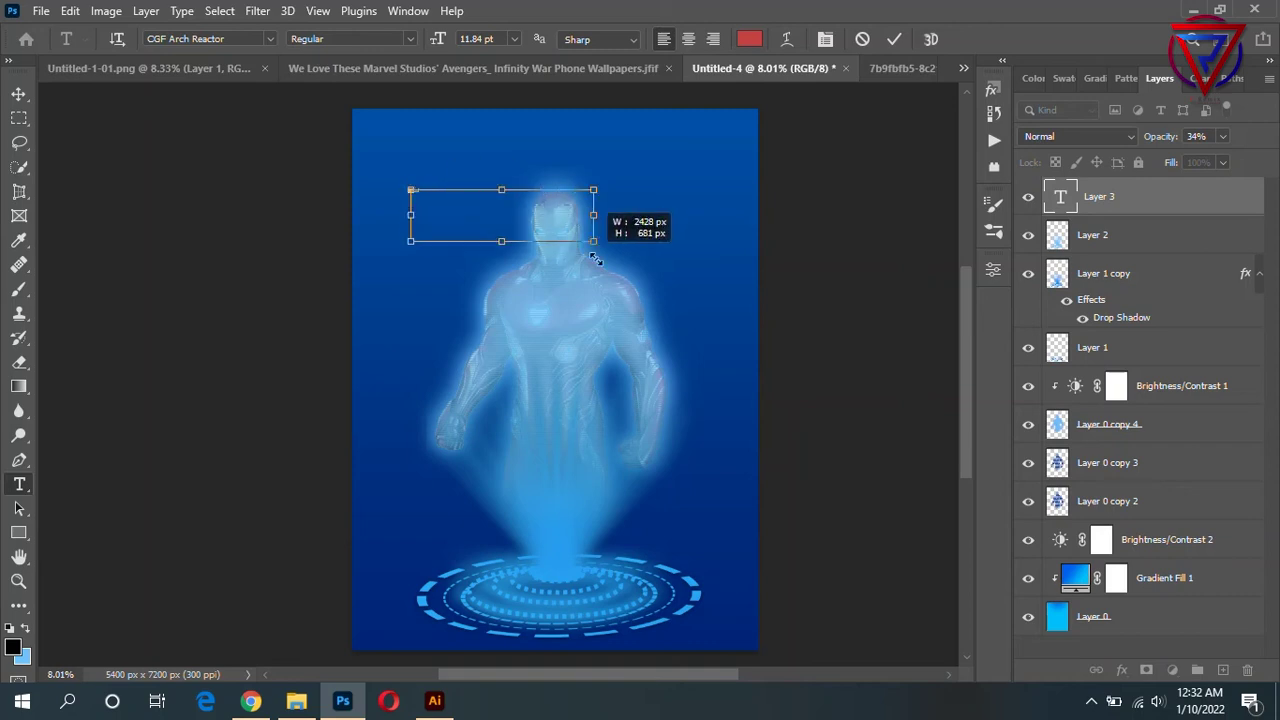
pyautogui.write('IRAN MAN')
pyautogui.hotkey('ctrl', 'z')
pyautogui.moveTo(411, 193); pyautogui.dragTo(640, 294)
pyautogui.write('IRON MAN')
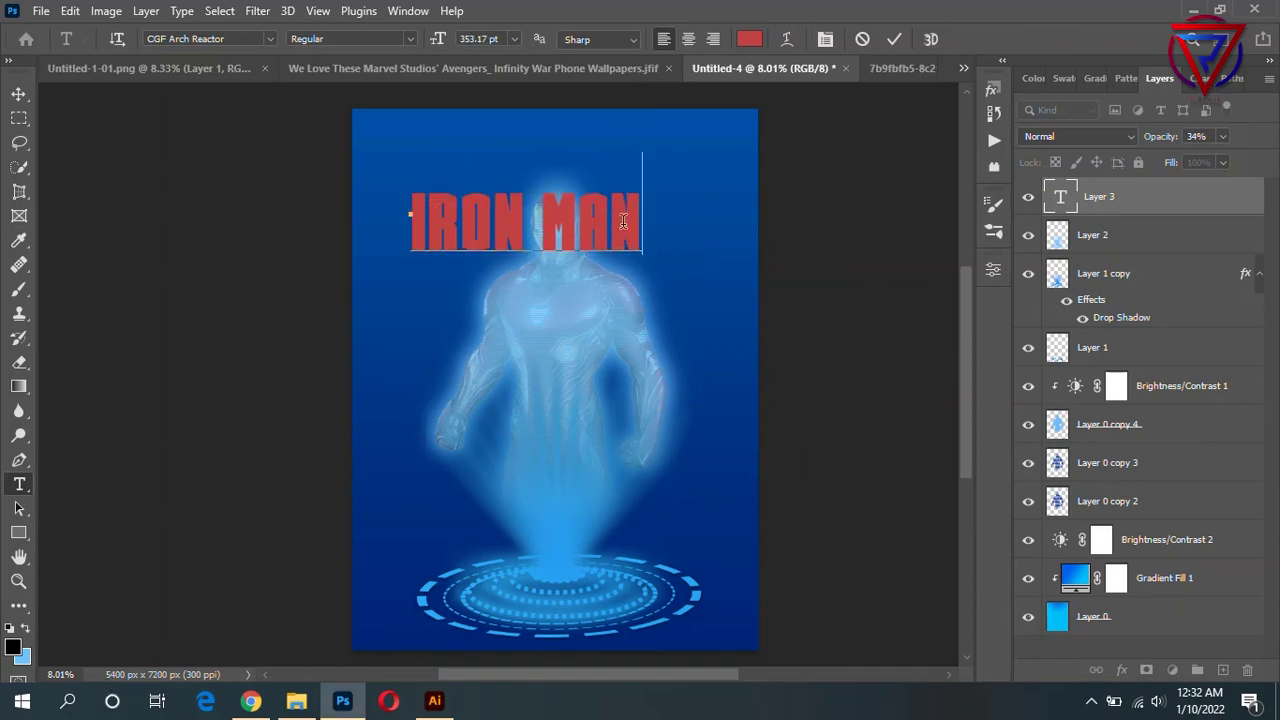
pyautogui.write('U')
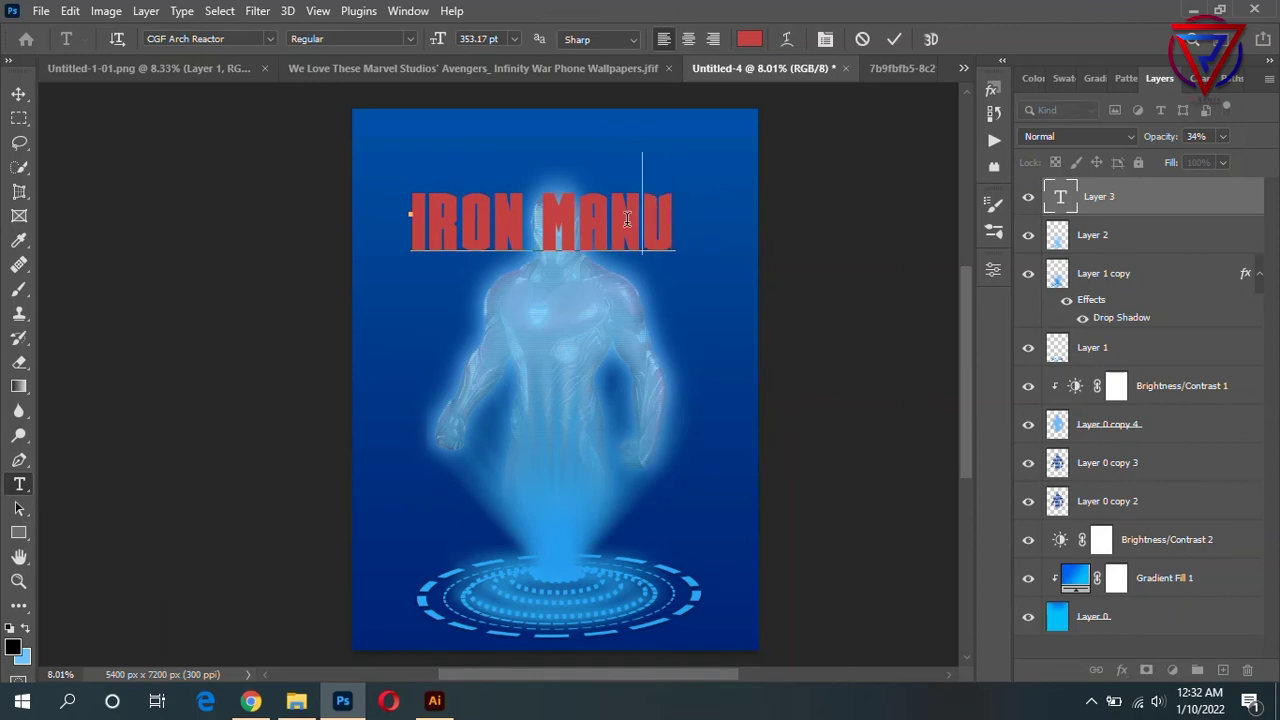
pyautogui.press('BackSpace')
pyautogui.click(18, 93)
pyautogui.moveTo(491, 220)
pyautogui.mouseDown()
pyautogui.moveTo(498, 157)
pyautogui.moveTo(510, 155)
pyautogui.mouseUp()
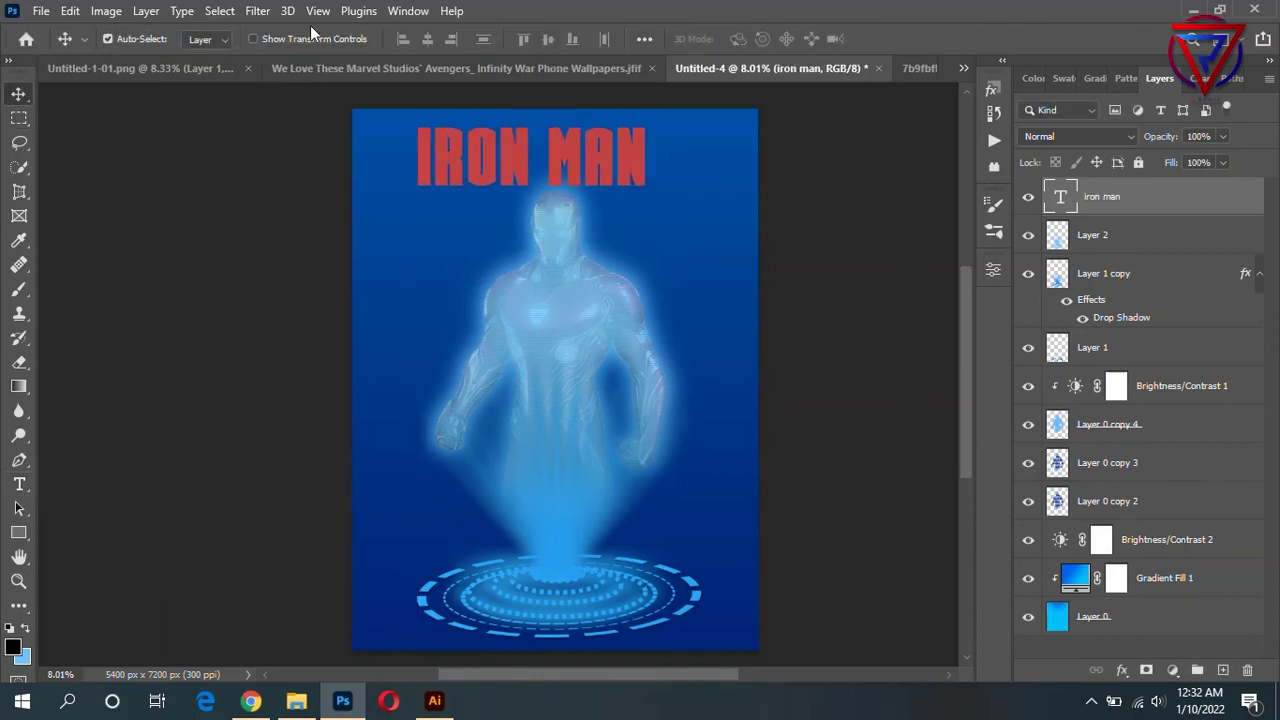
# Set the IRON MAN title's letter spacing to 380 in Properties.
pyautogui.click(990, 270)
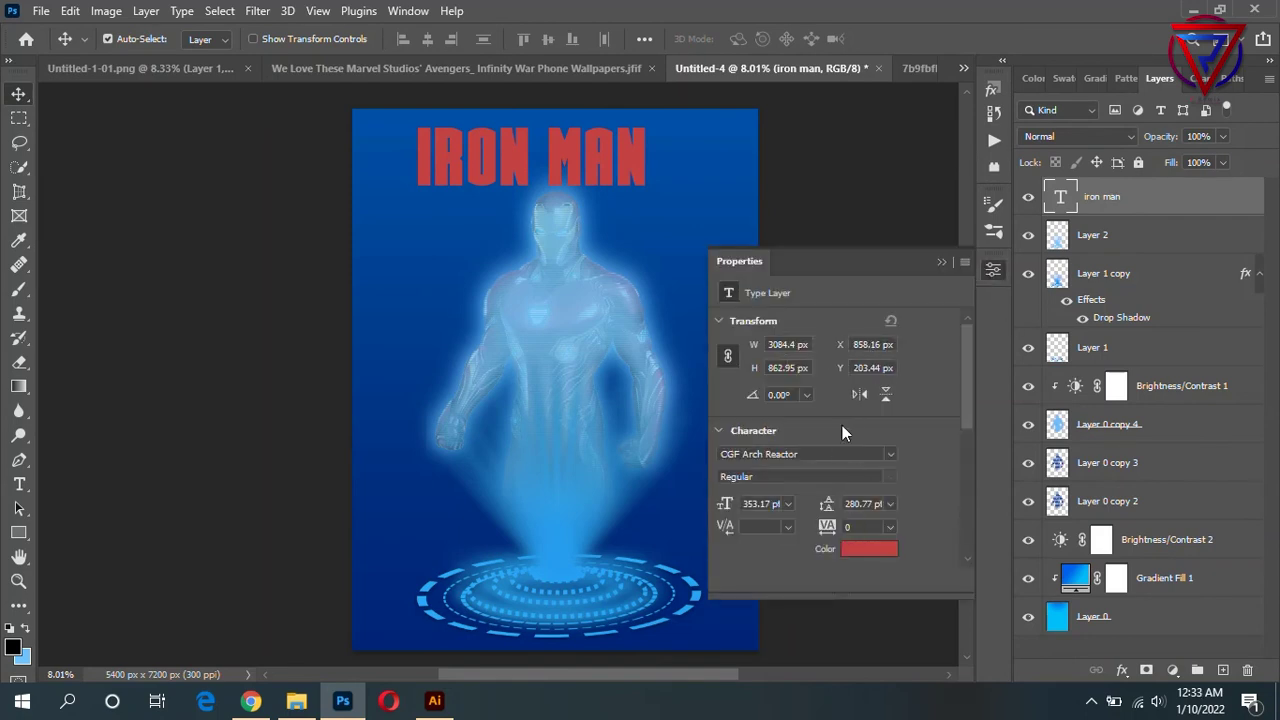
pyautogui.press('t')
pyautogui.press('Return')
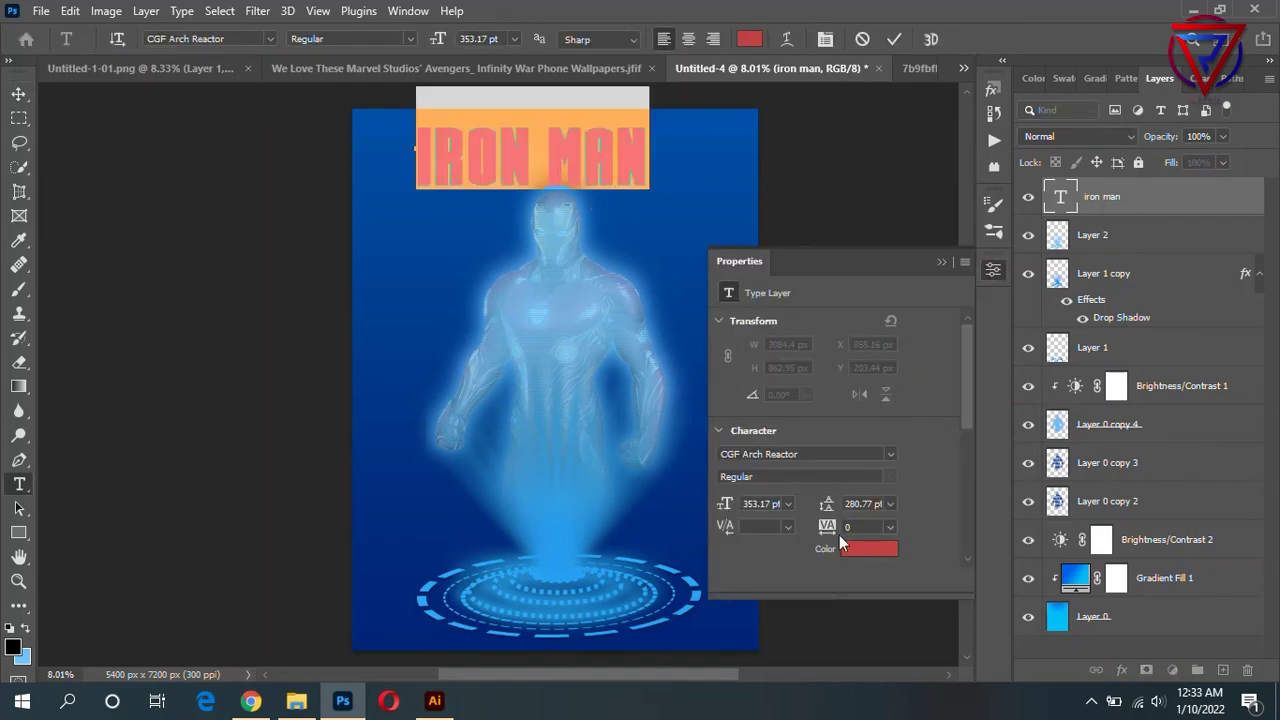
pyautogui.moveTo(835, 528)
pyautogui.mouseDown()
pyautogui.moveTo(884, 526)
pyautogui.moveTo(808, 528)
pyautogui.mouseUp()
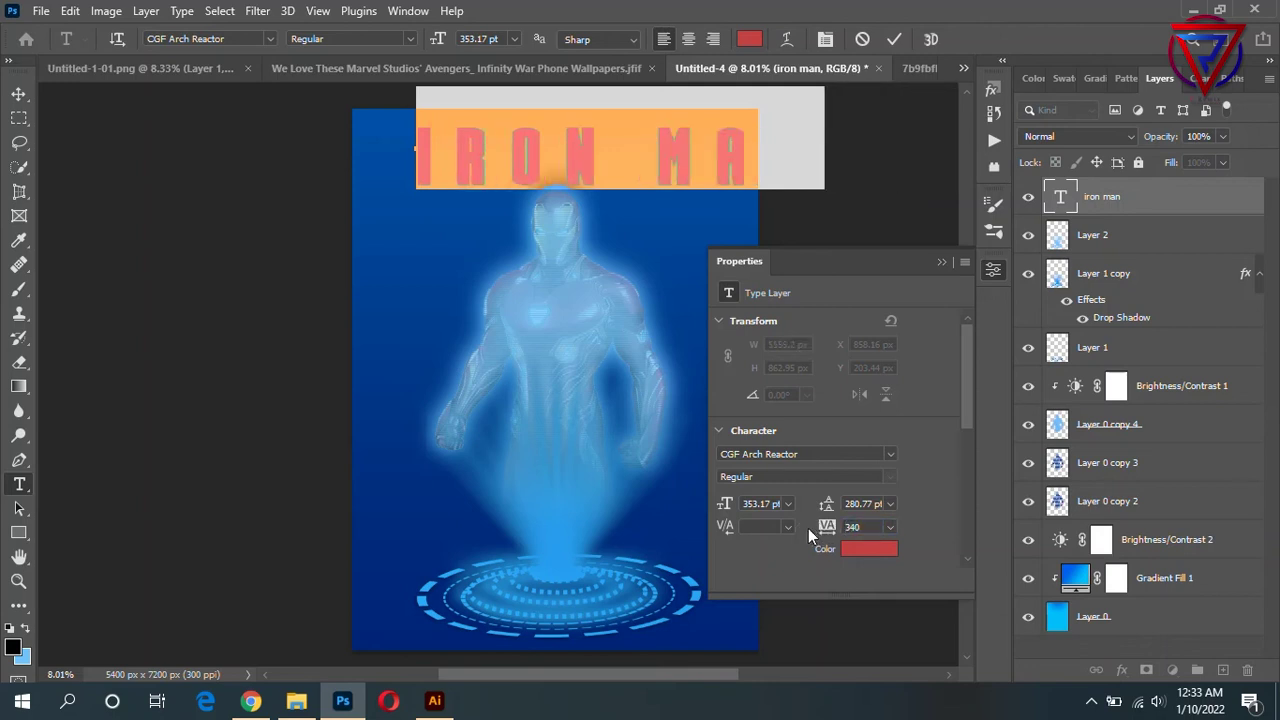
pyautogui.moveTo(826, 528); pyautogui.dragTo(833, 533)
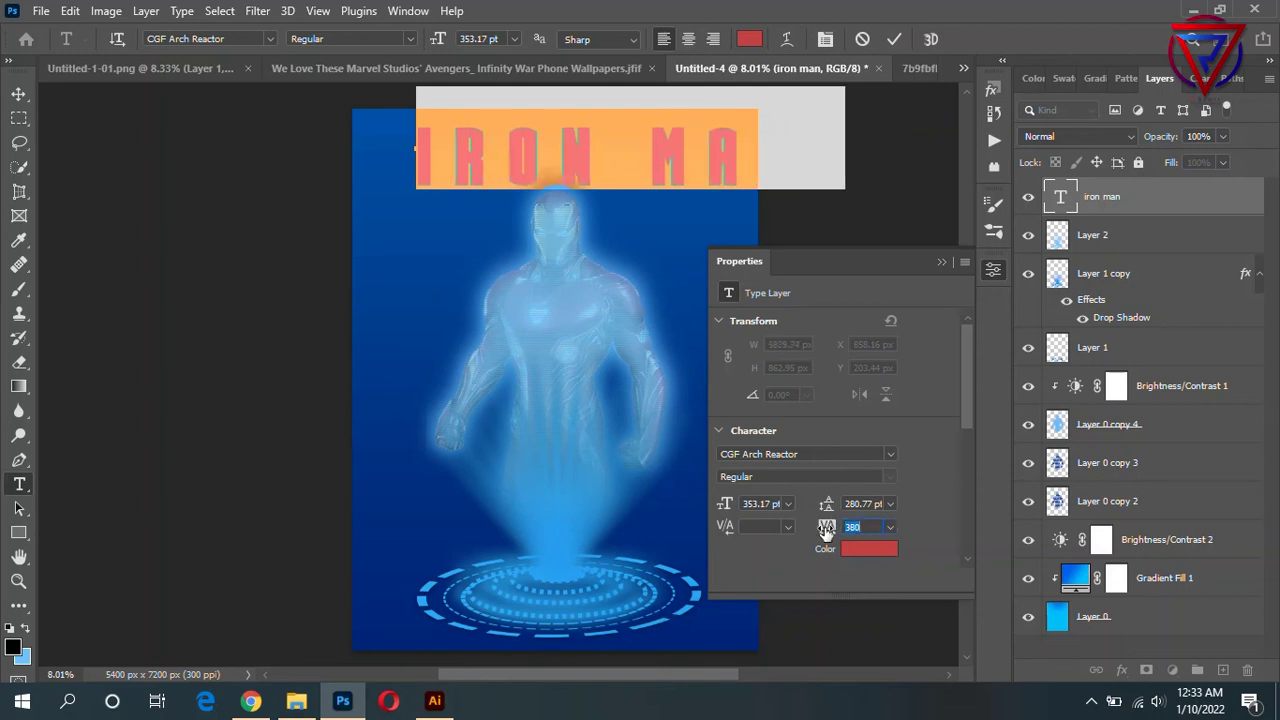
pyautogui.click(18, 93)
# Shrink the title proportionally and centre it across the top of the poster.
pyautogui.moveTo(409, 129)
pyautogui.mouseDown()
pyautogui.moveTo(437, 153)
pyautogui.moveTo(405, 152)
pyautogui.mouseUp()
pyautogui.hotkey('ctrl', 't')
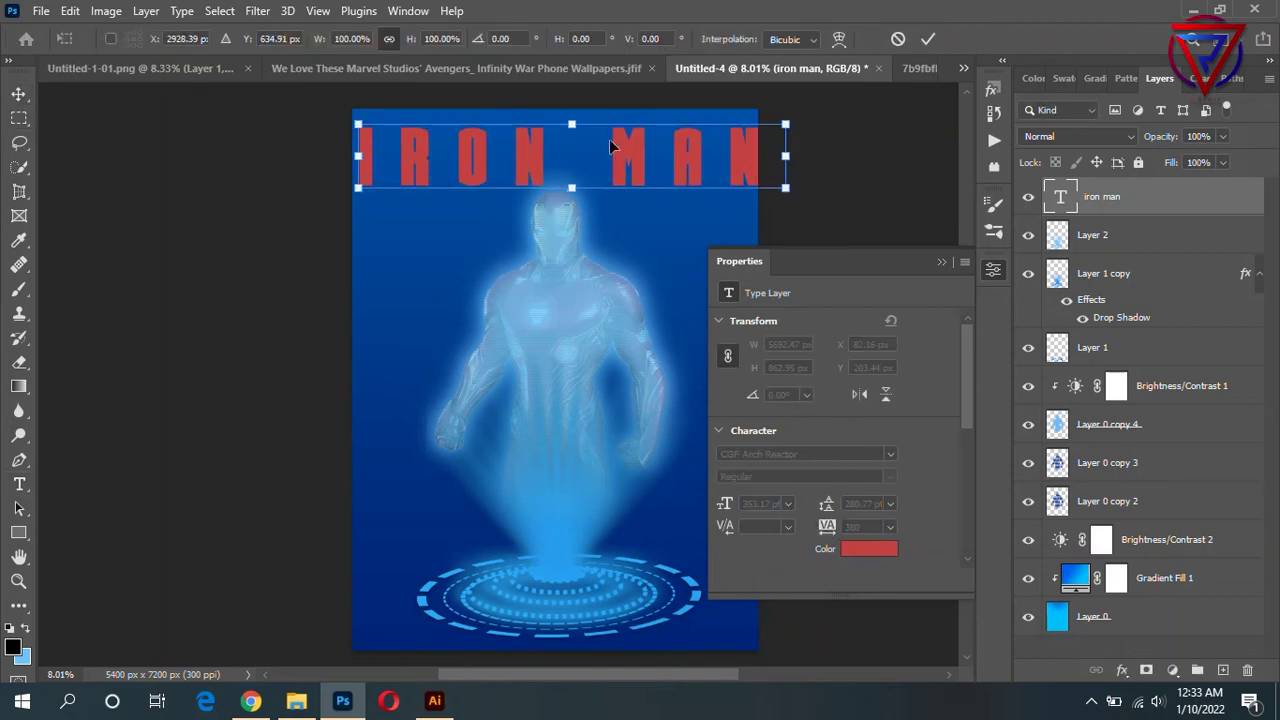
pyautogui.moveTo(786, 196); pyautogui.dragTo(716, 168)
pyautogui.press('Return')
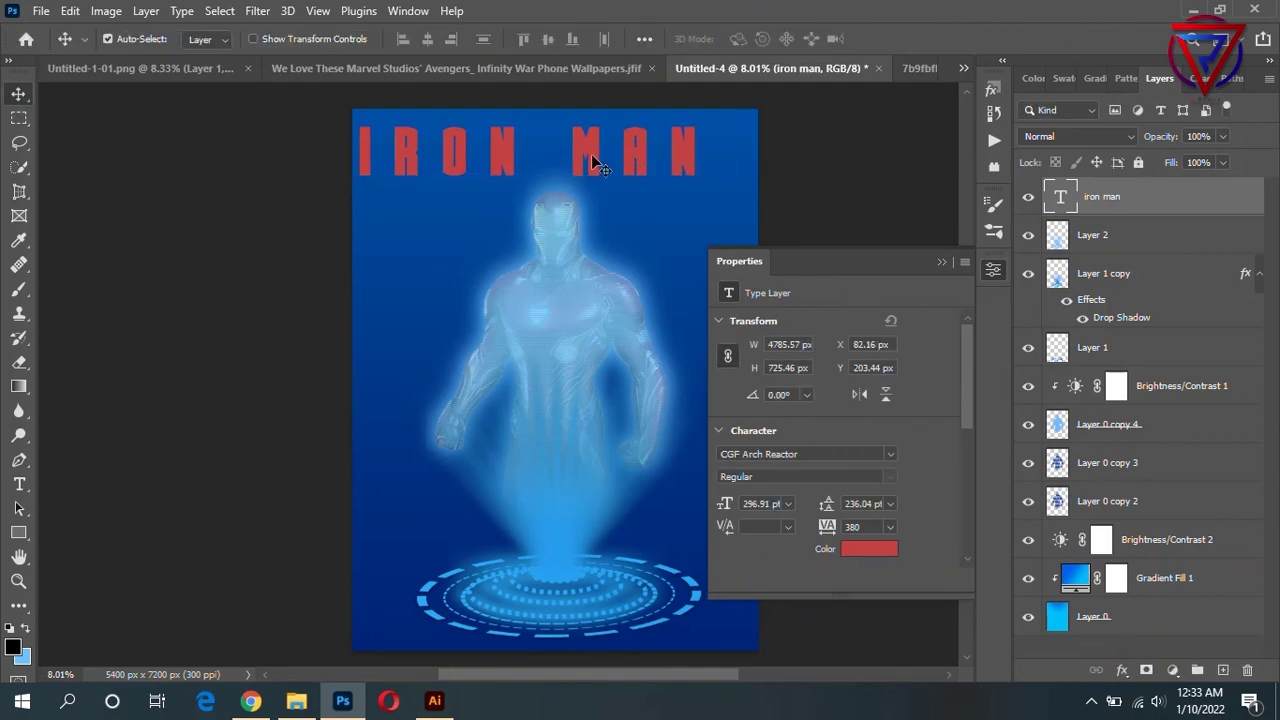
pyautogui.moveTo(593, 163); pyautogui.dragTo(620, 163)
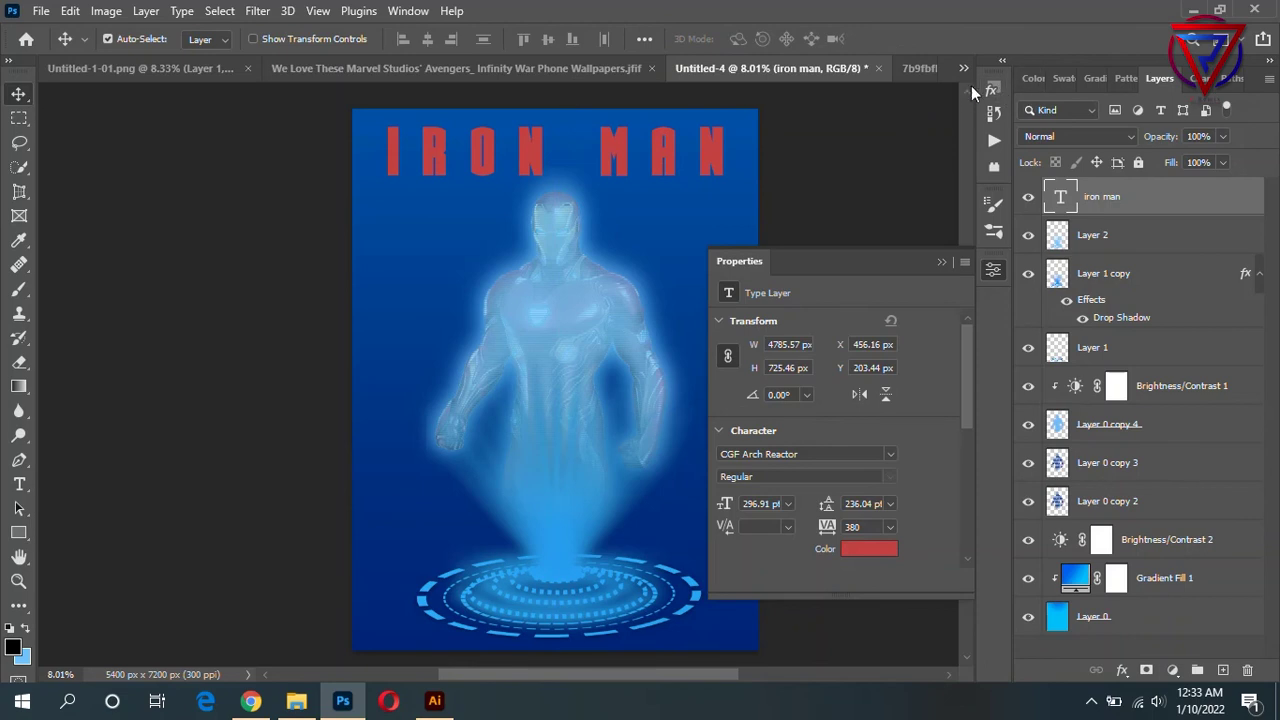
# Apply a gold layer style from the Styles panel to the IRON MAN title.
pyautogui.click(992, 91)
pyautogui.click(764, 140)
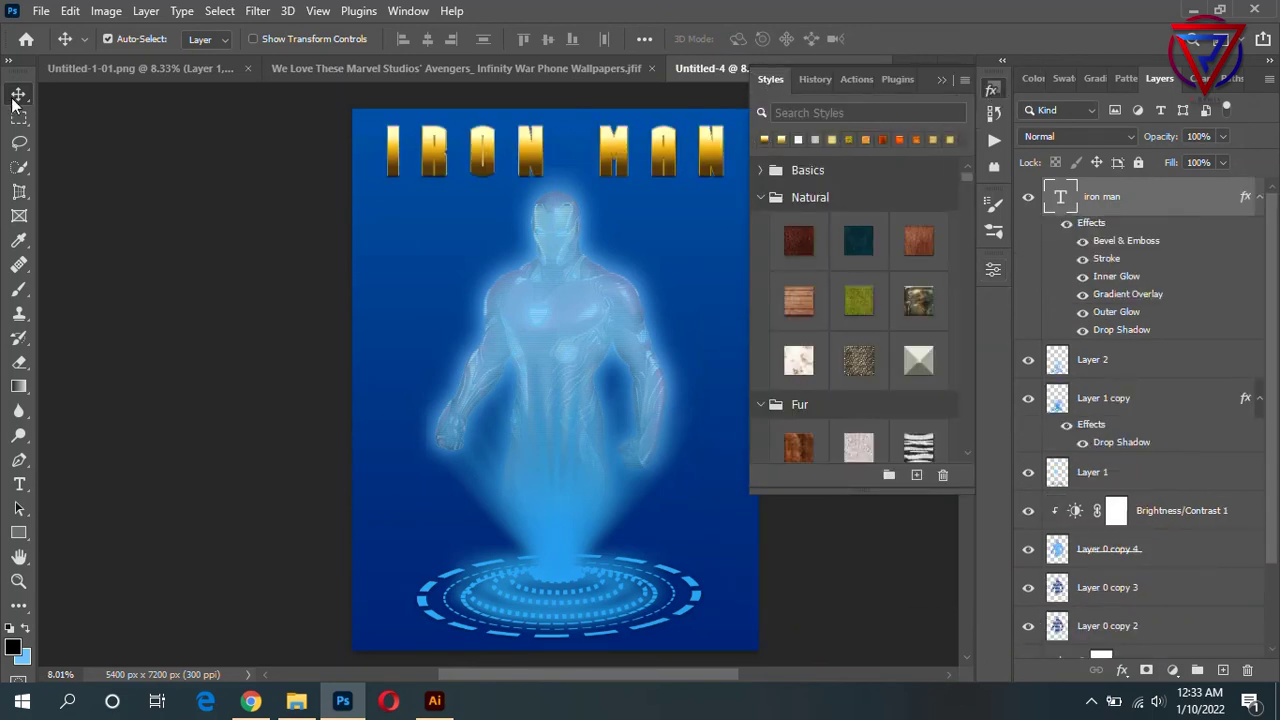
pyautogui.click(237, 220)
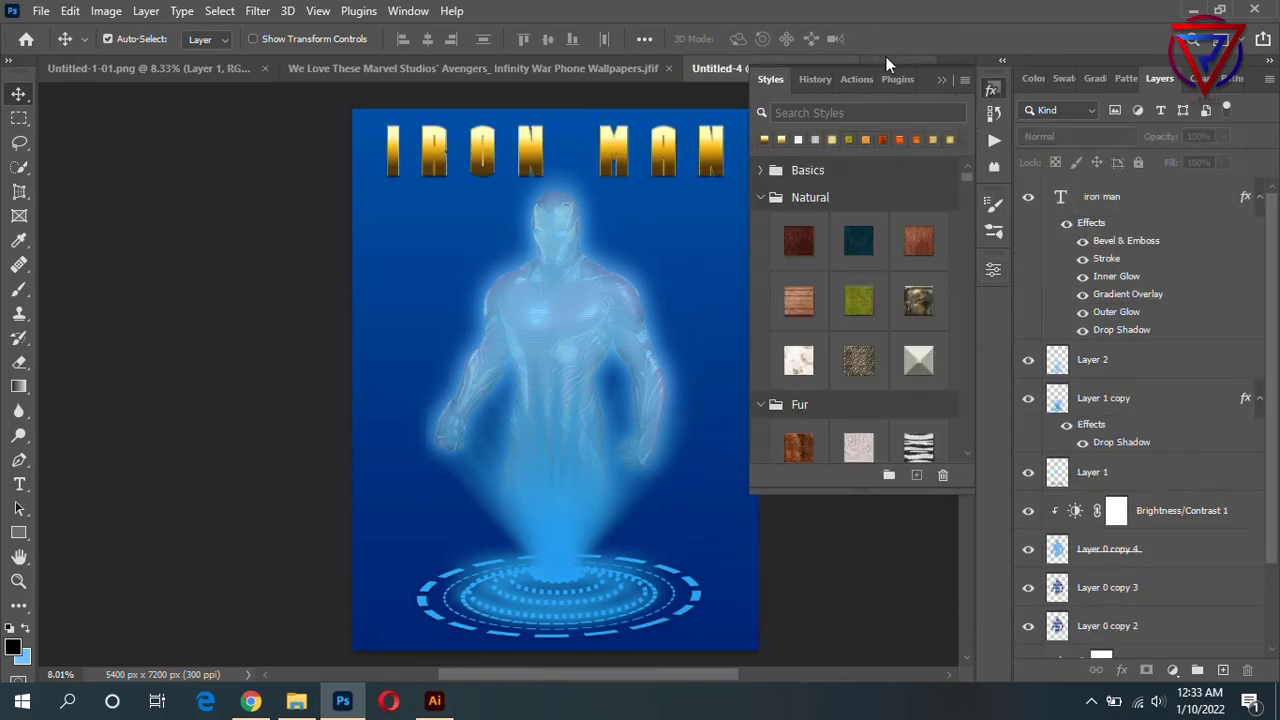
# Drag the Iron Man suits image from its document into the poster as Layer 3.
pyautogui.click(896, 61)
pyautogui.moveTo(600, 260); pyautogui.dragTo(603, 283)
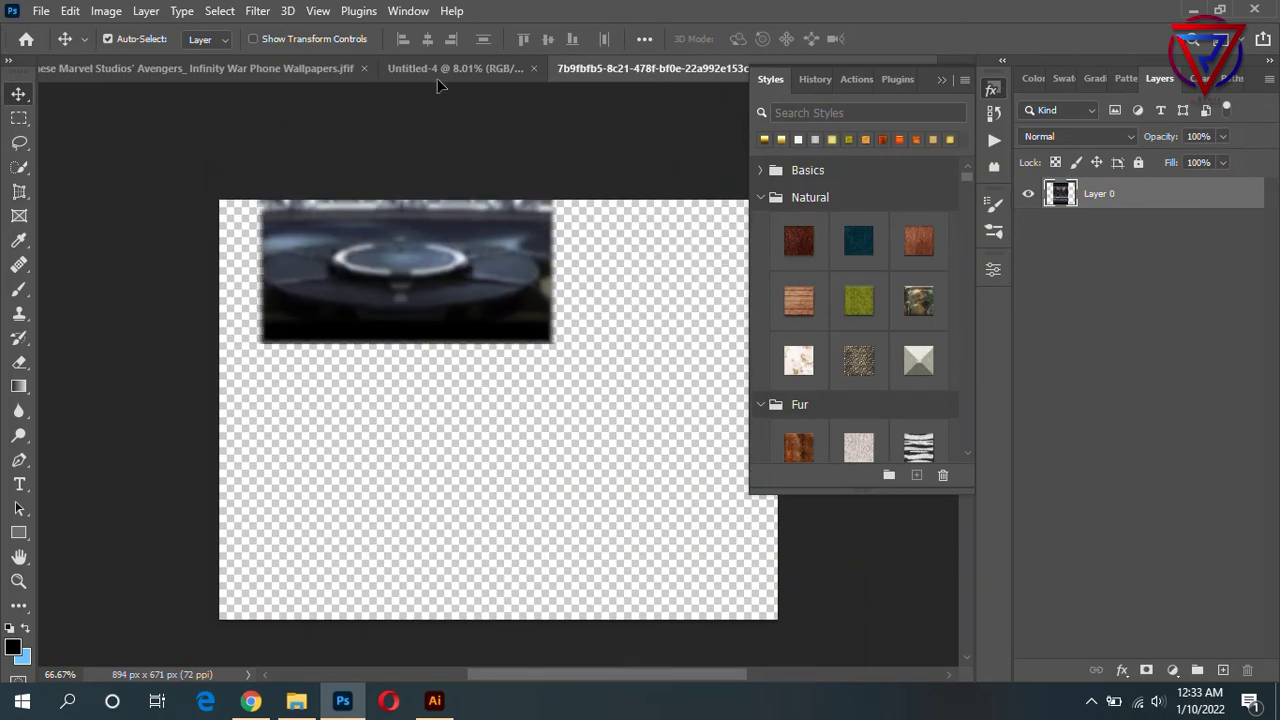
pyautogui.click(957, 79)
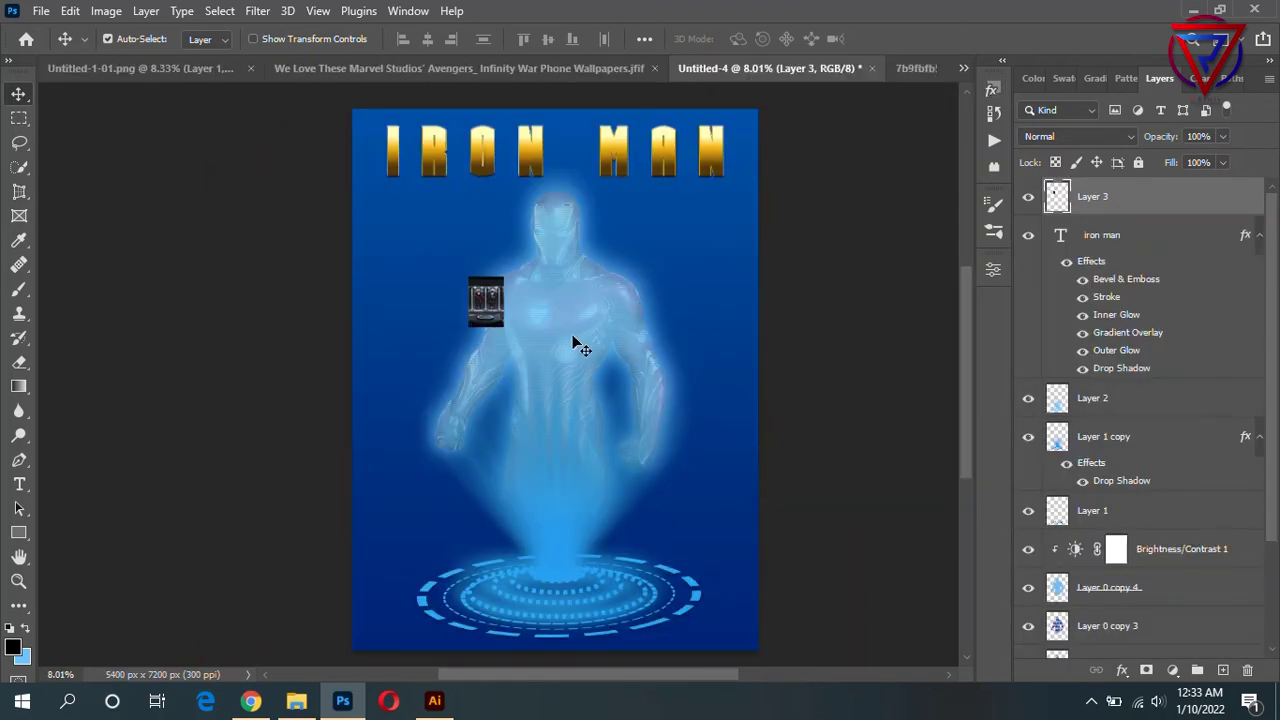
# Enlarge the suits image over the poster and lower its opacity to 17%.
pyautogui.scroll(-1, 567, 320)
pyautogui.hotkey('ctrl', 't')
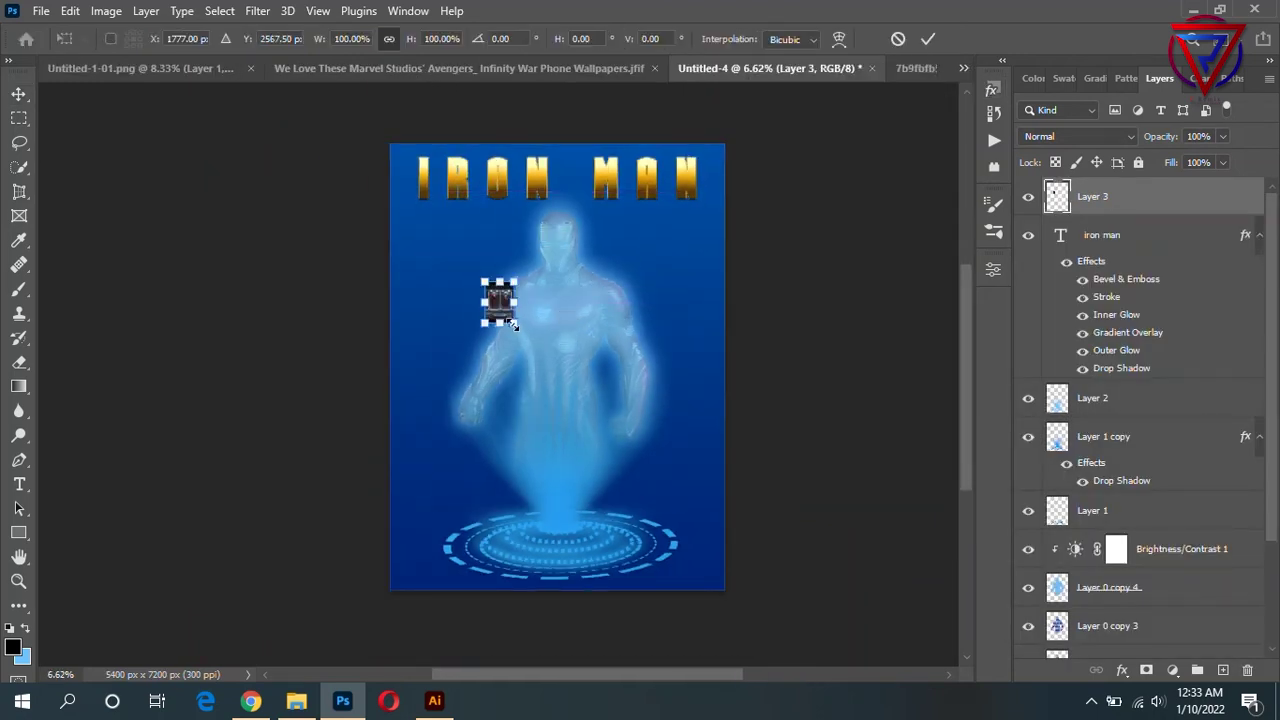
pyautogui.moveTo(511, 324); pyautogui.dragTo(860, 668)
pyautogui.moveTo(602, 484); pyautogui.dragTo(485, 323)
pyautogui.click(1222, 136)
pyautogui.click(1153, 160)
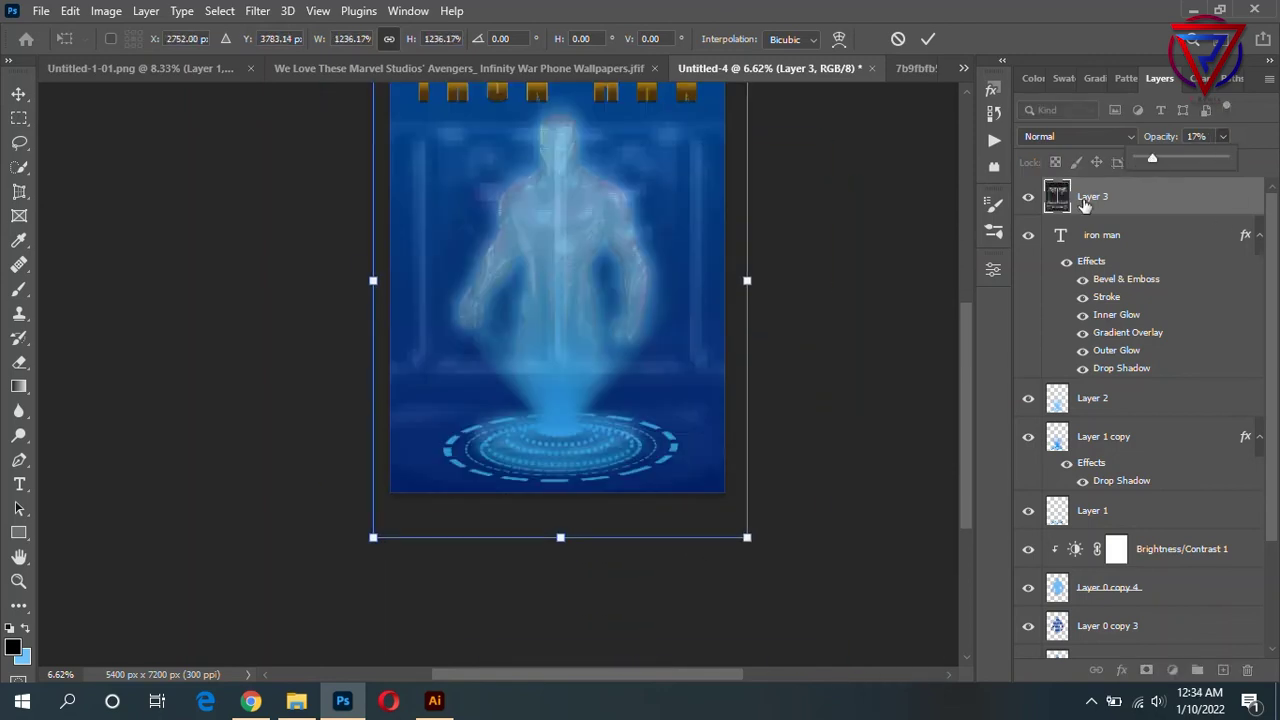
pyautogui.click(805, 343)
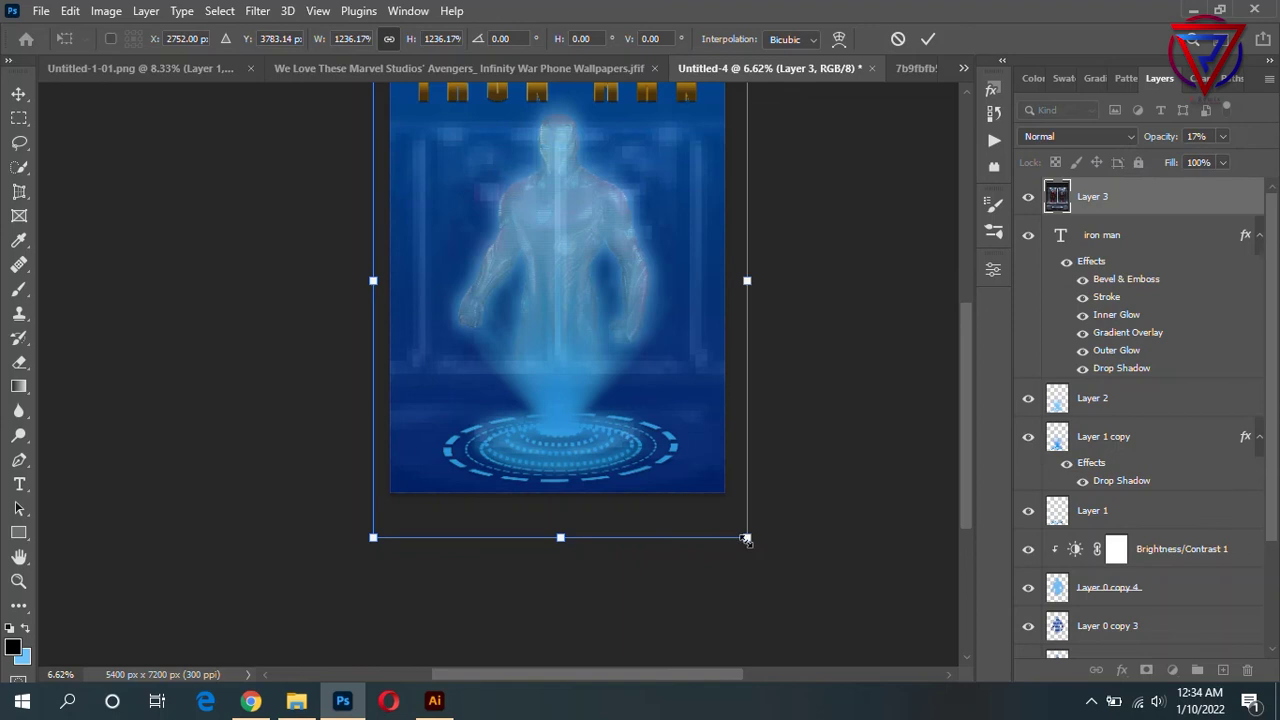
# Fine-tune the suits image's size and position to fit the poster.
pyautogui.moveTo(746, 539); pyautogui.dragTo(757, 549)
pyautogui.moveTo(697, 494); pyautogui.dragTo(697, 552)
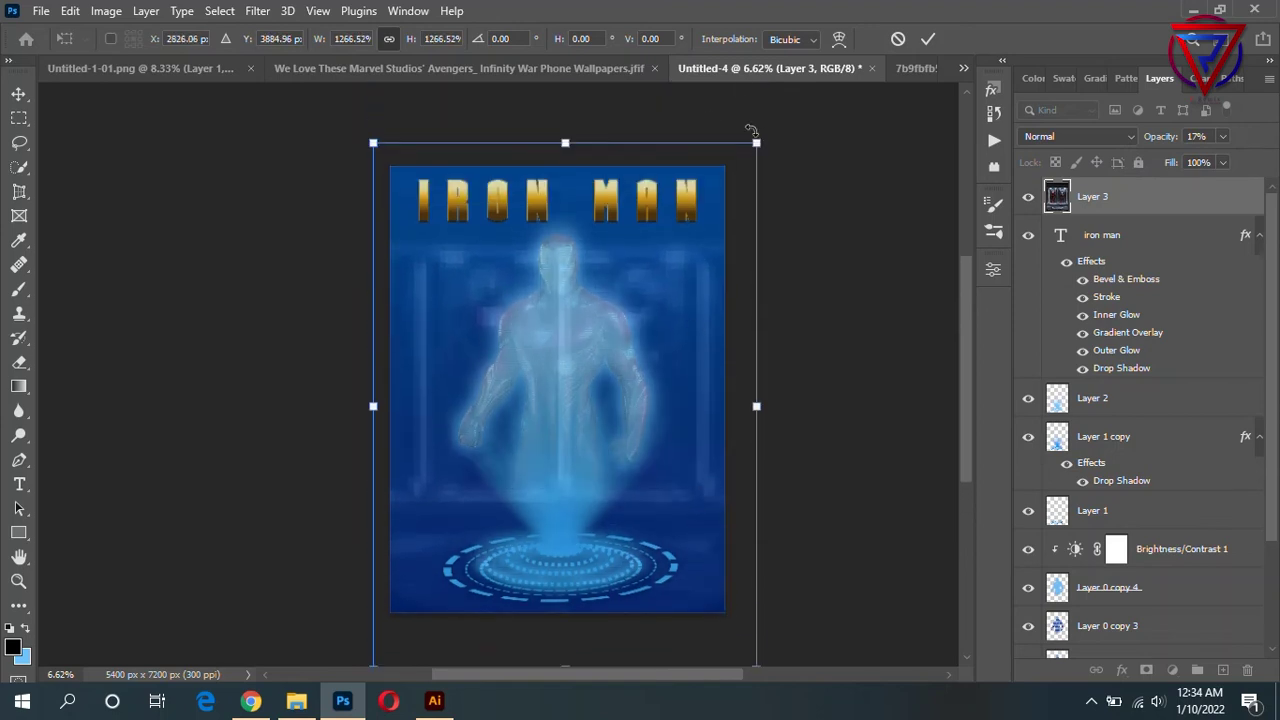
pyautogui.moveTo(756, 143); pyautogui.dragTo(738, 167)
pyautogui.moveTo(697, 502); pyautogui.dragTo(697, 386)
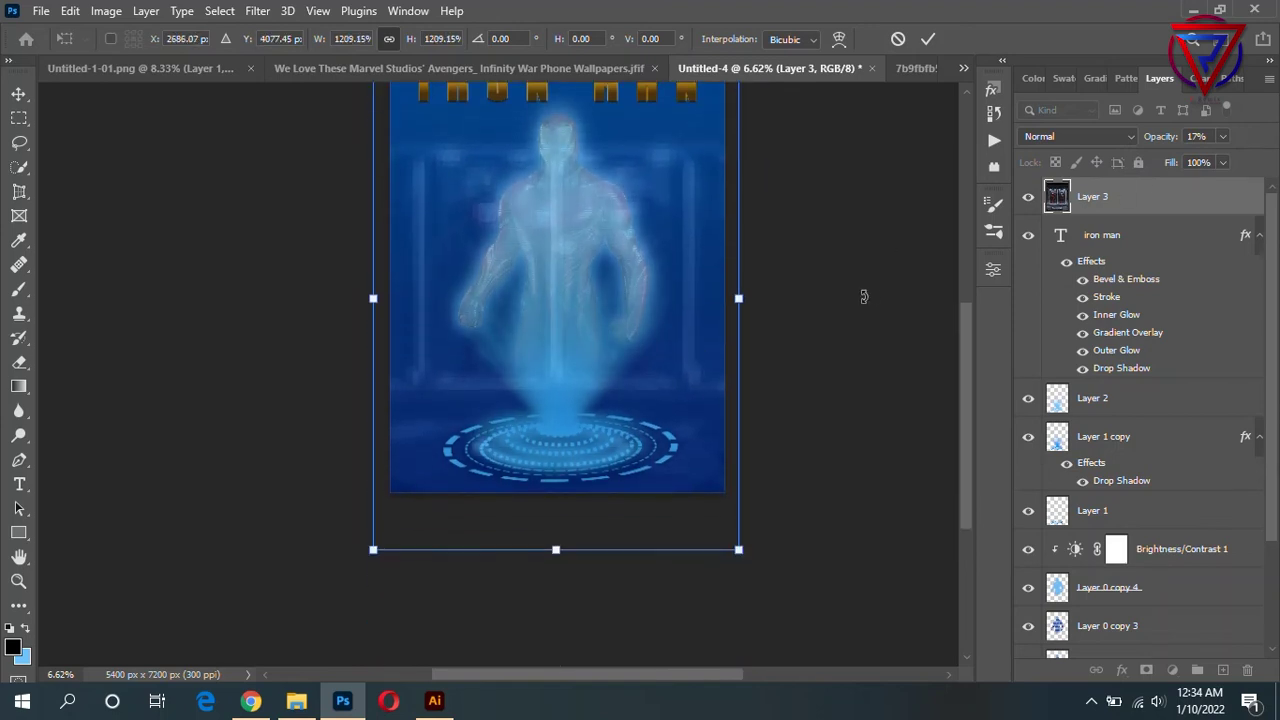
pyautogui.press('Return')
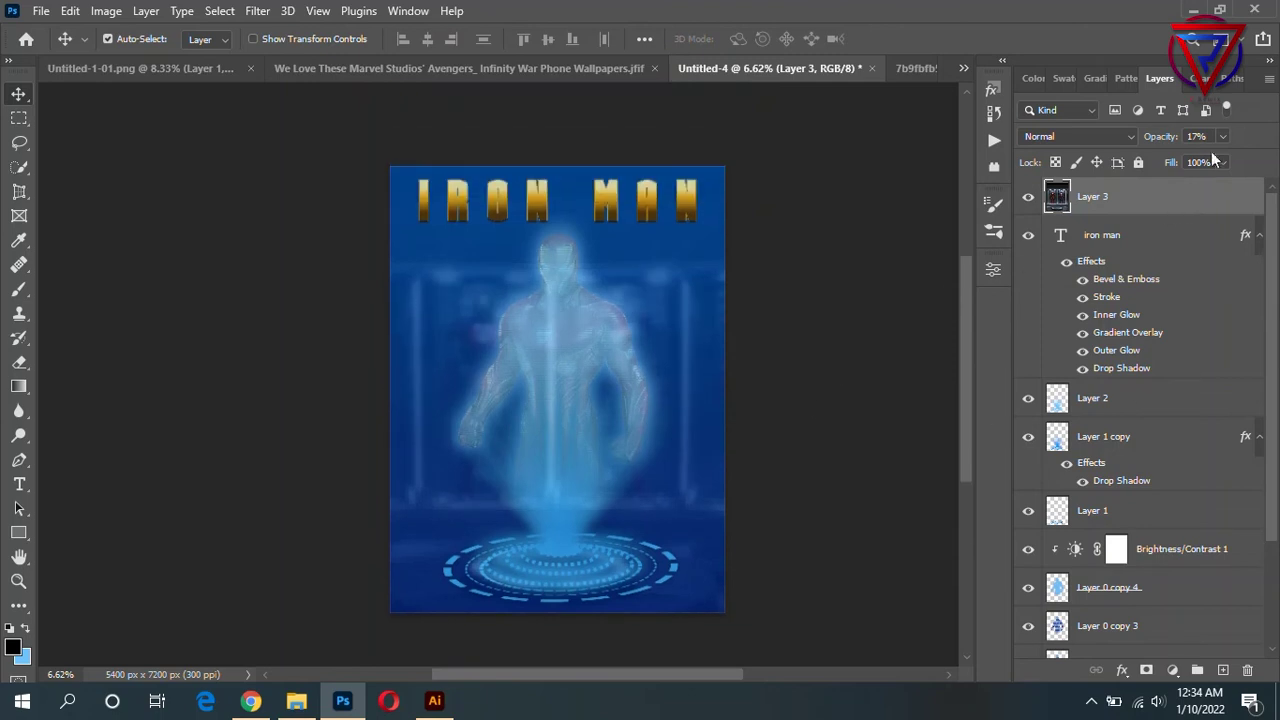
# Raise the suits image to 33% opacity and move Layer 3 below Layer 0 copy 4.
pyautogui.moveTo(1200, 157); pyautogui.dragTo(1201, 157)
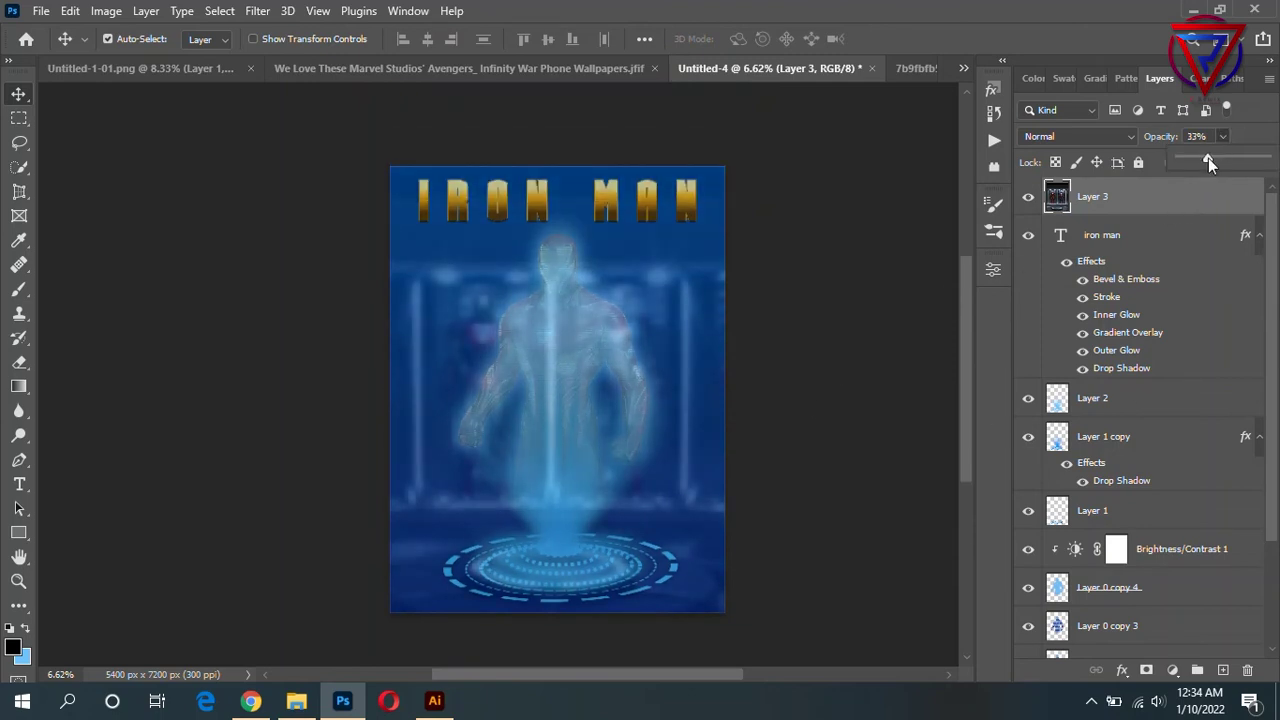
pyautogui.scroll(1, 886, 280)
pyautogui.click(806, 297)
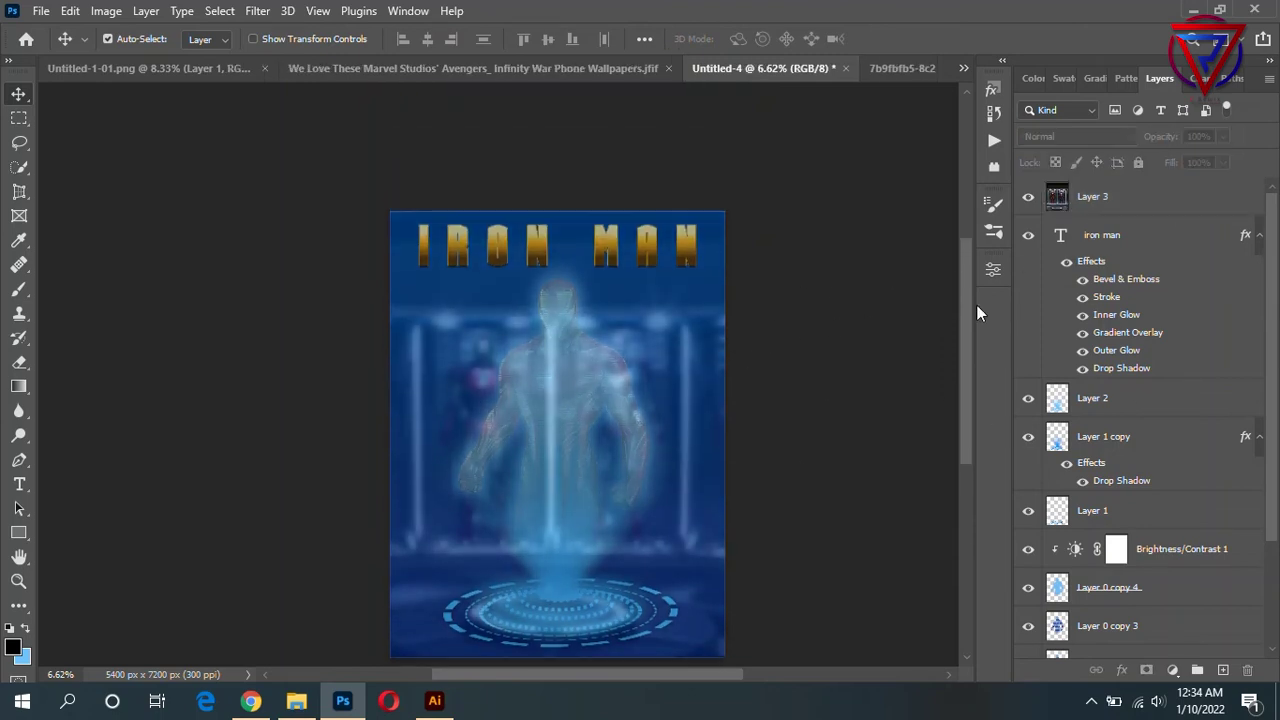
pyautogui.moveTo(1159, 201); pyautogui.dragTo(1150, 604)
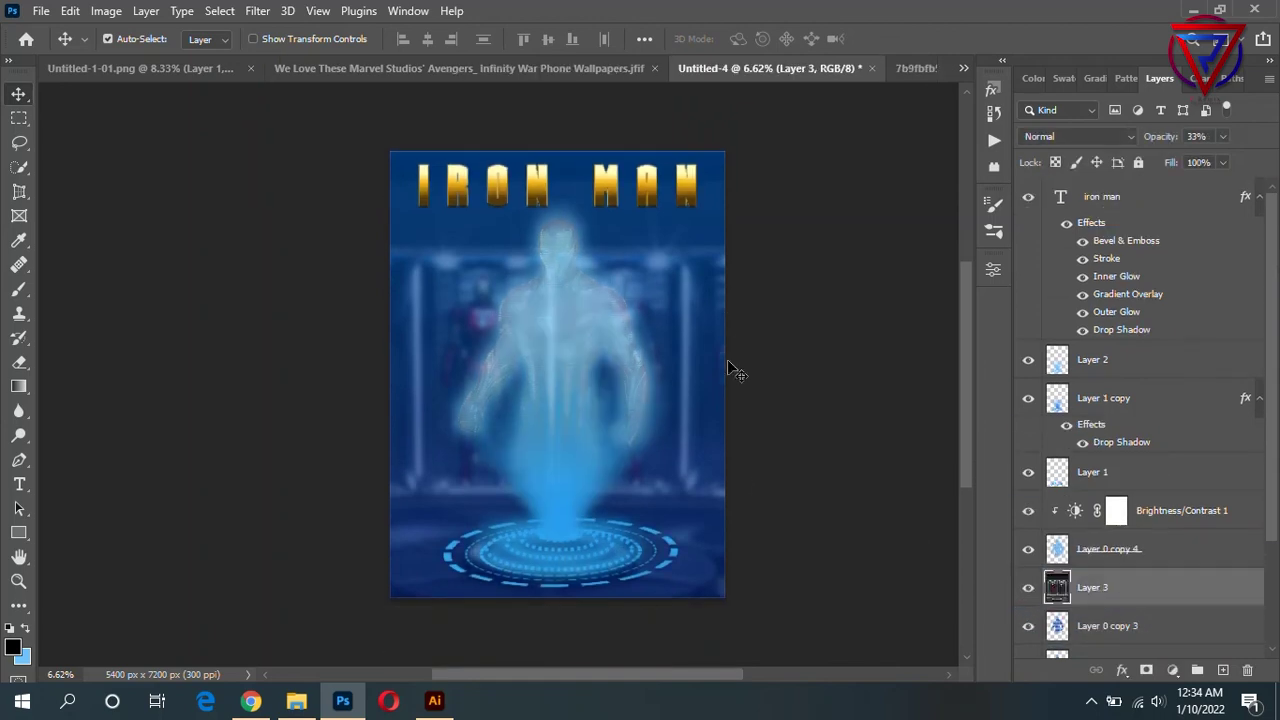
# Move Layer 3 just above Gradient Fill 1 and set it to 55% opacity.
pyautogui.scroll(-1, 730, 366)
pyautogui.scroll(-3, 1123, 477)
pyautogui.moveTo(1123, 449); pyautogui.dragTo(1123, 572)
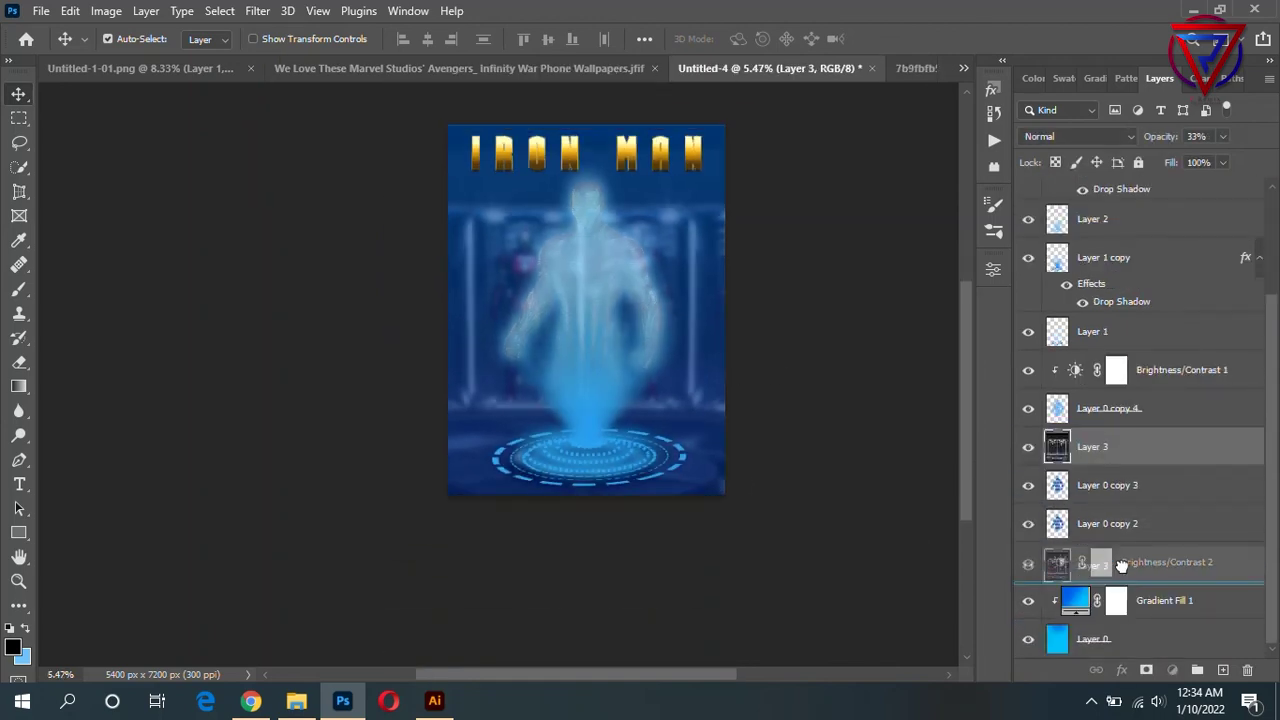
pyautogui.scroll(1, 694, 428)
pyautogui.scroll(1, 657, 251)
pyautogui.click(854, 243)
pyautogui.moveTo(1112, 565)
pyautogui.mouseDown()
pyautogui.moveTo(1104, 530)
pyautogui.moveTo(1135, 600)
pyautogui.mouseUp()
pyautogui.click(1222, 137)
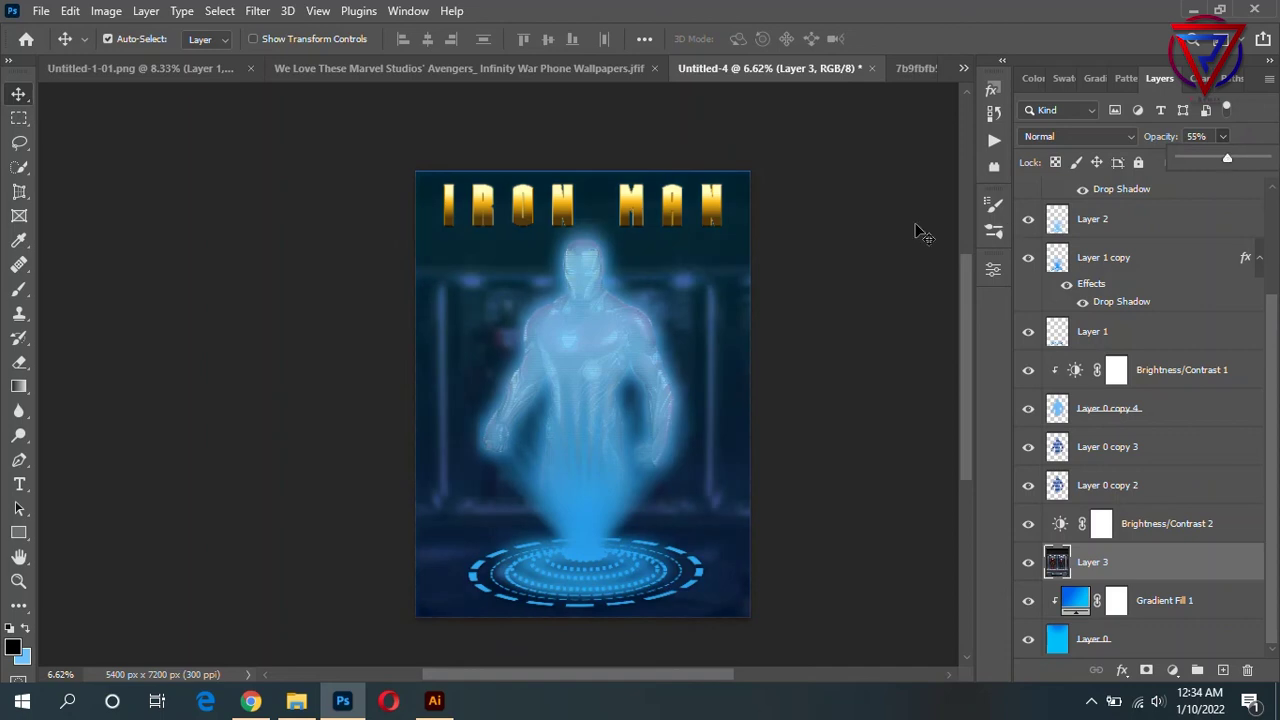
pyautogui.click(858, 218)
# Shift the suits backdrop slightly right and duplicate Layer 1 as Layer 1 copy 2.
pyautogui.scroll(-2, 755, 597)
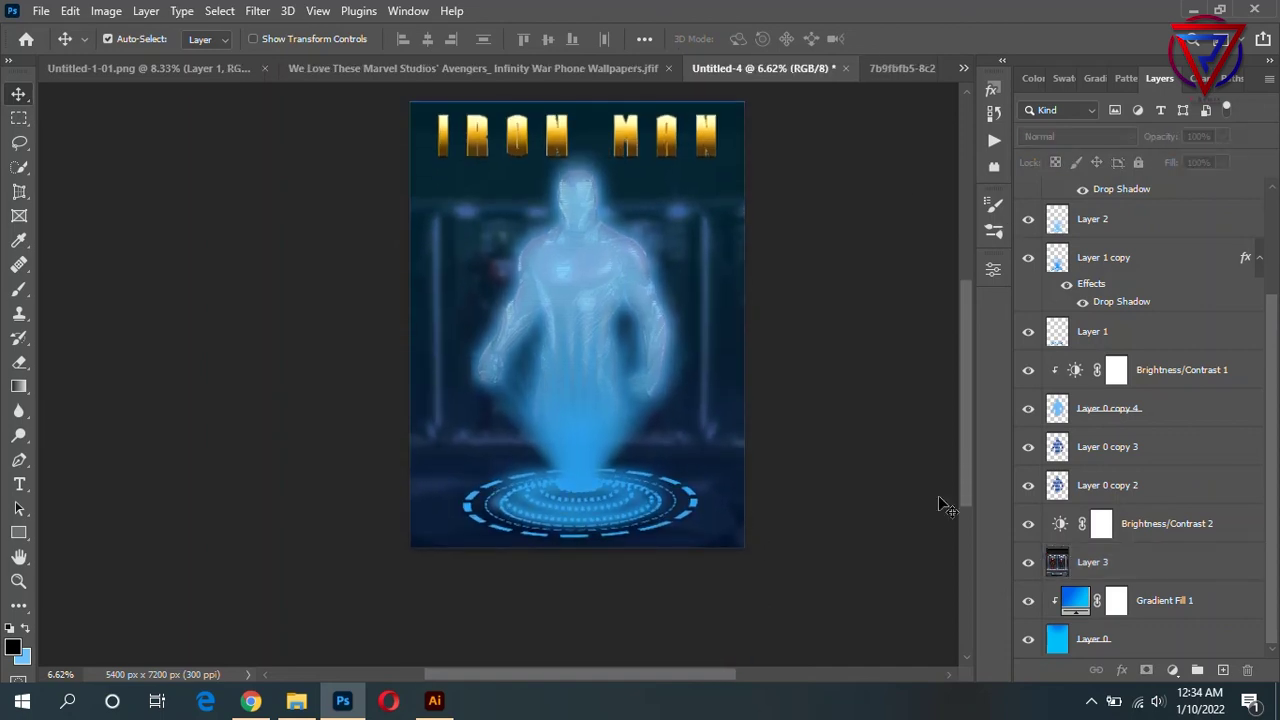
pyautogui.click(1116, 566)
pyautogui.moveTo(714, 467); pyautogui.dragTo(729, 466)
pyautogui.scroll(2, 786, 408)
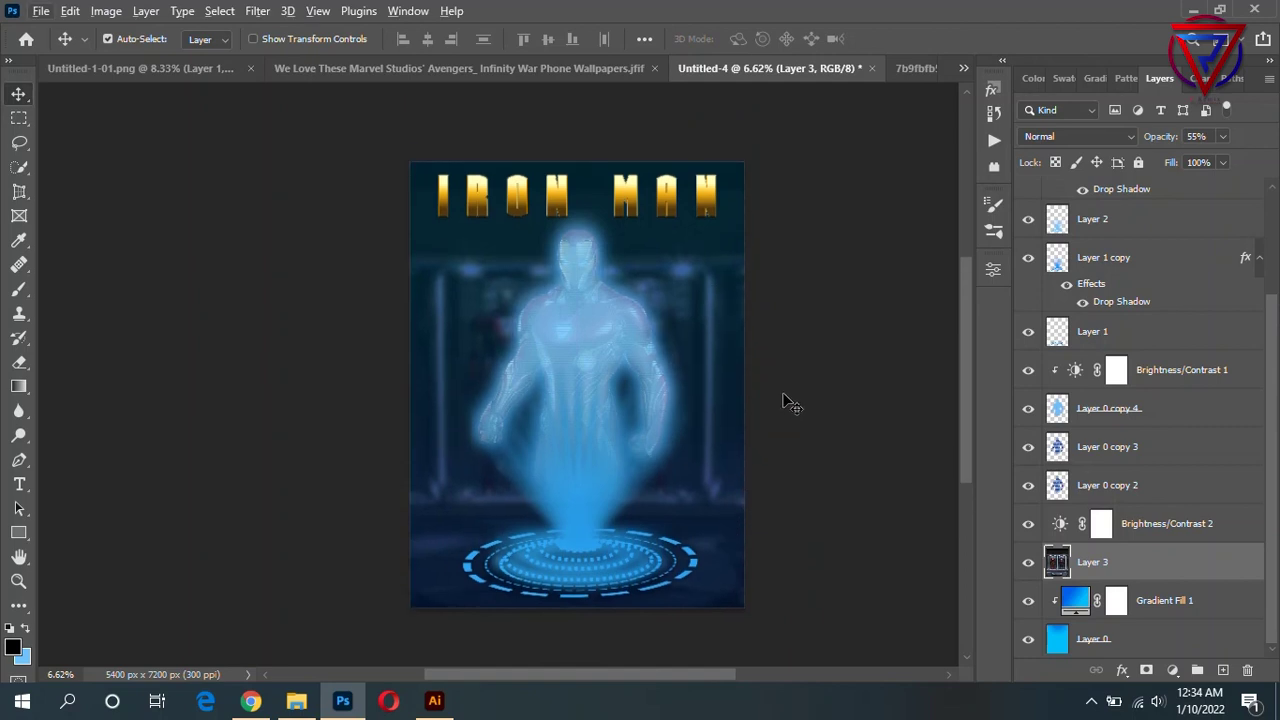
pyautogui.click(835, 323)
pyautogui.scroll(-1, 766, 371)
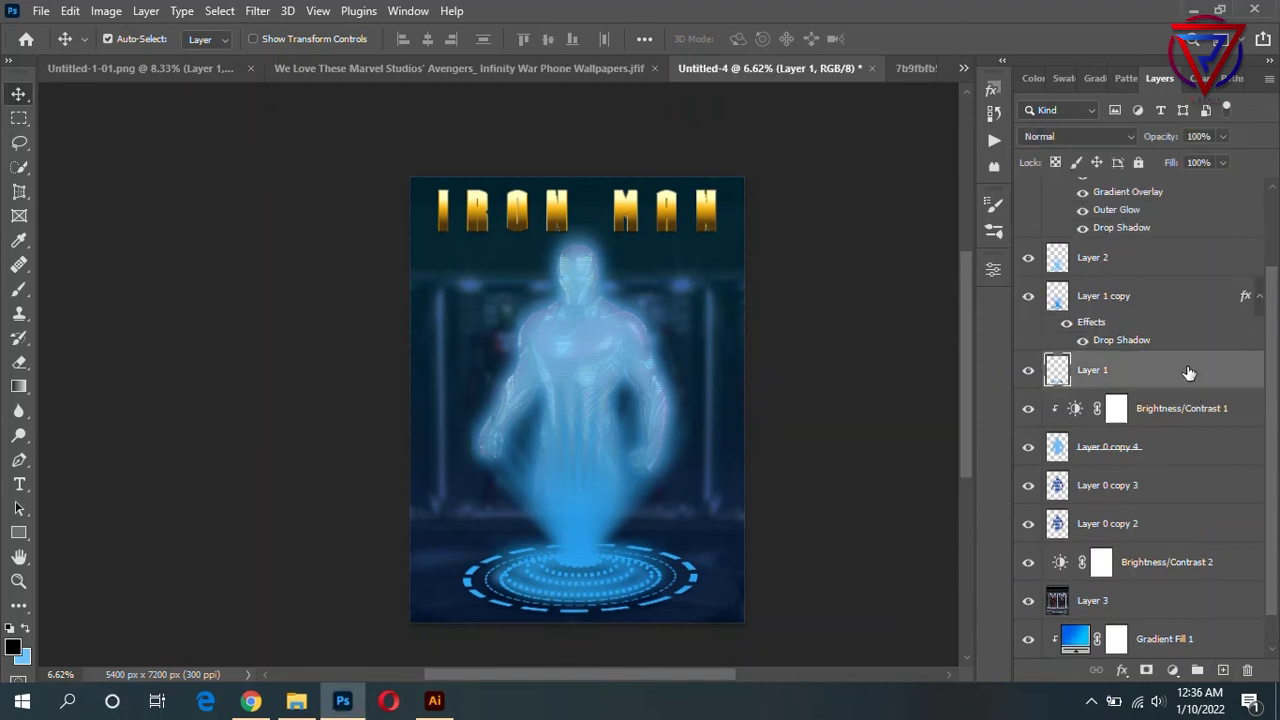
pyautogui.moveTo(1189, 373); pyautogui.dragTo(1222, 670)
# Apply an 87-pixel Gaussian Blur to Layer 1 copy 2.
pyautogui.click(257, 11)
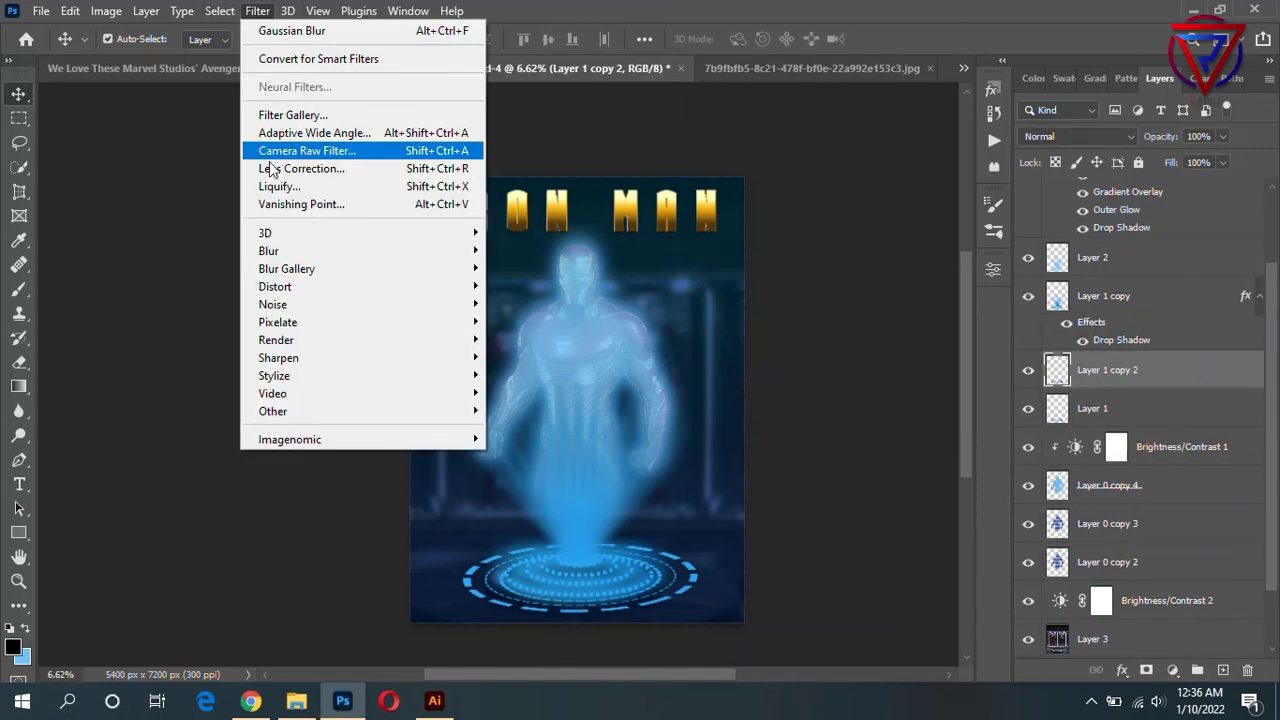
pyautogui.moveTo(268, 251)
pyautogui.click(534, 403)
pyautogui.moveTo(765, 456); pyautogui.dragTo(775, 451)
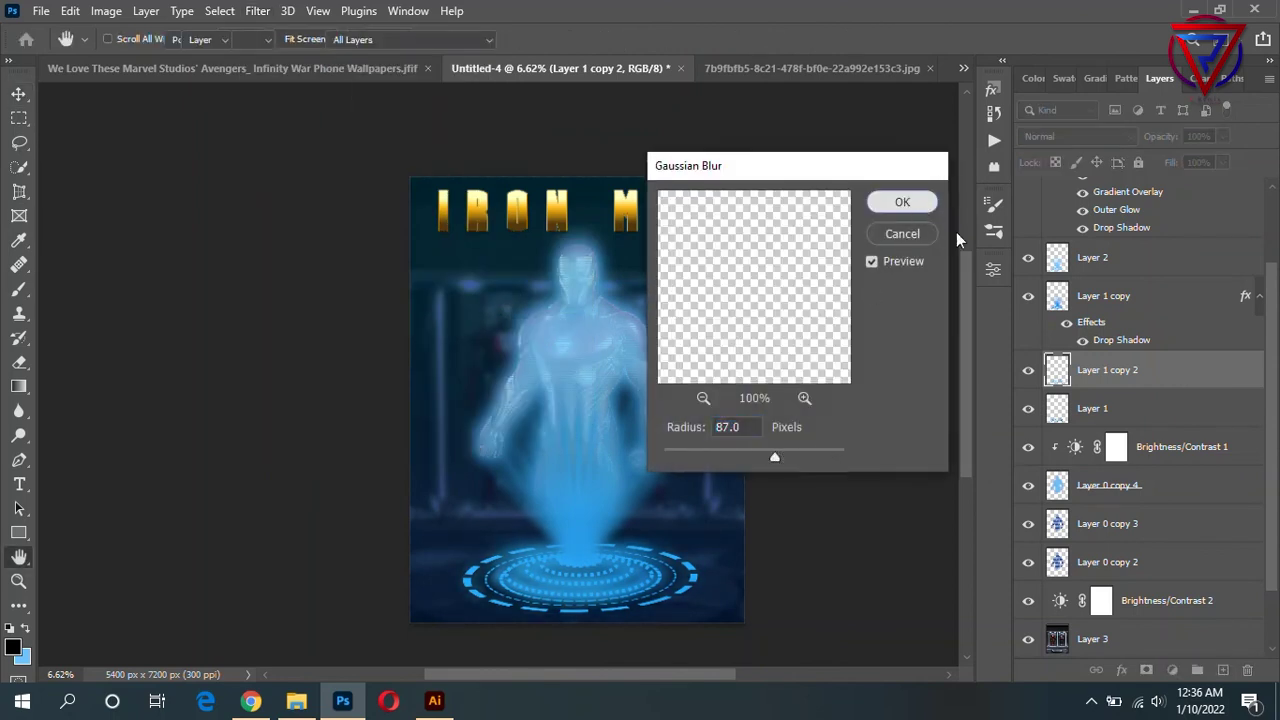
pyautogui.click(902, 203)
# Duplicate the blurred ring twice, creating Layer 1 copy 3 and Layer 1 copy 4.
pyautogui.hotkey('ctrl', 'j')
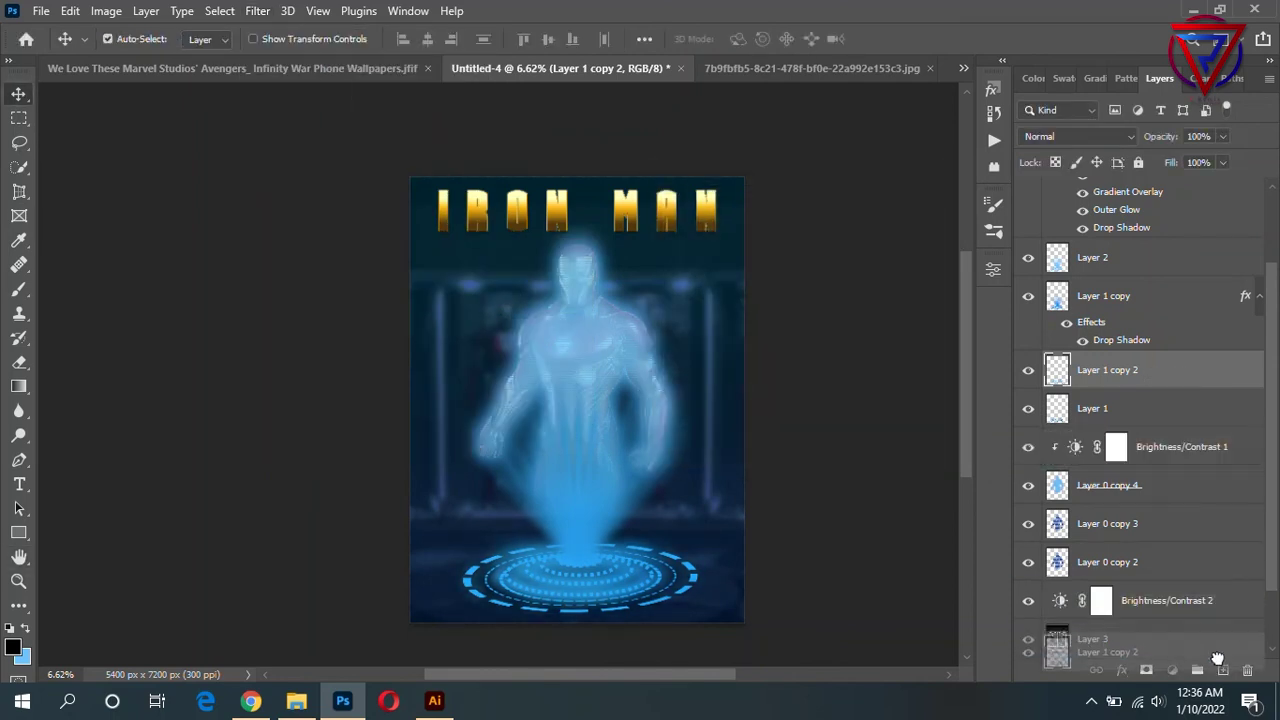
pyautogui.moveTo(1196, 372); pyautogui.dragTo(1223, 670)
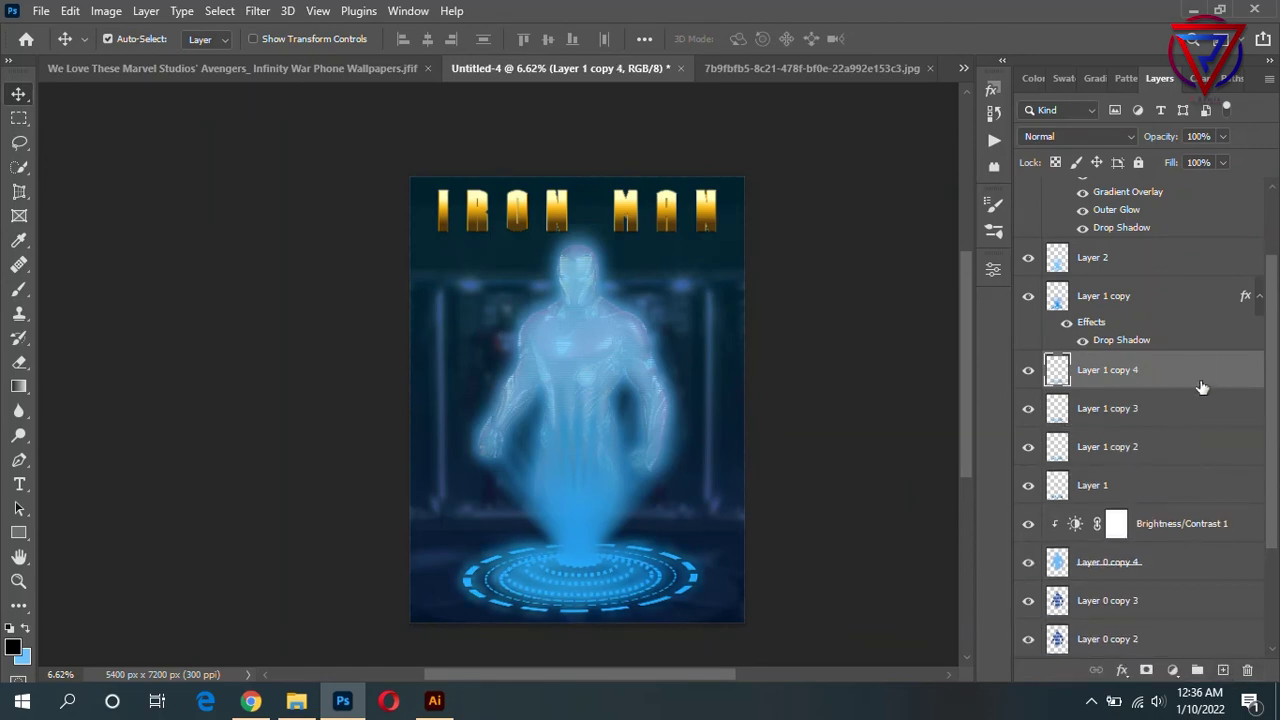
pyautogui.moveTo(1198, 368)
pyautogui.mouseDown()
pyautogui.moveTo(1228, 680)
pyautogui.moveTo(1200, 645)
pyautogui.mouseUp()
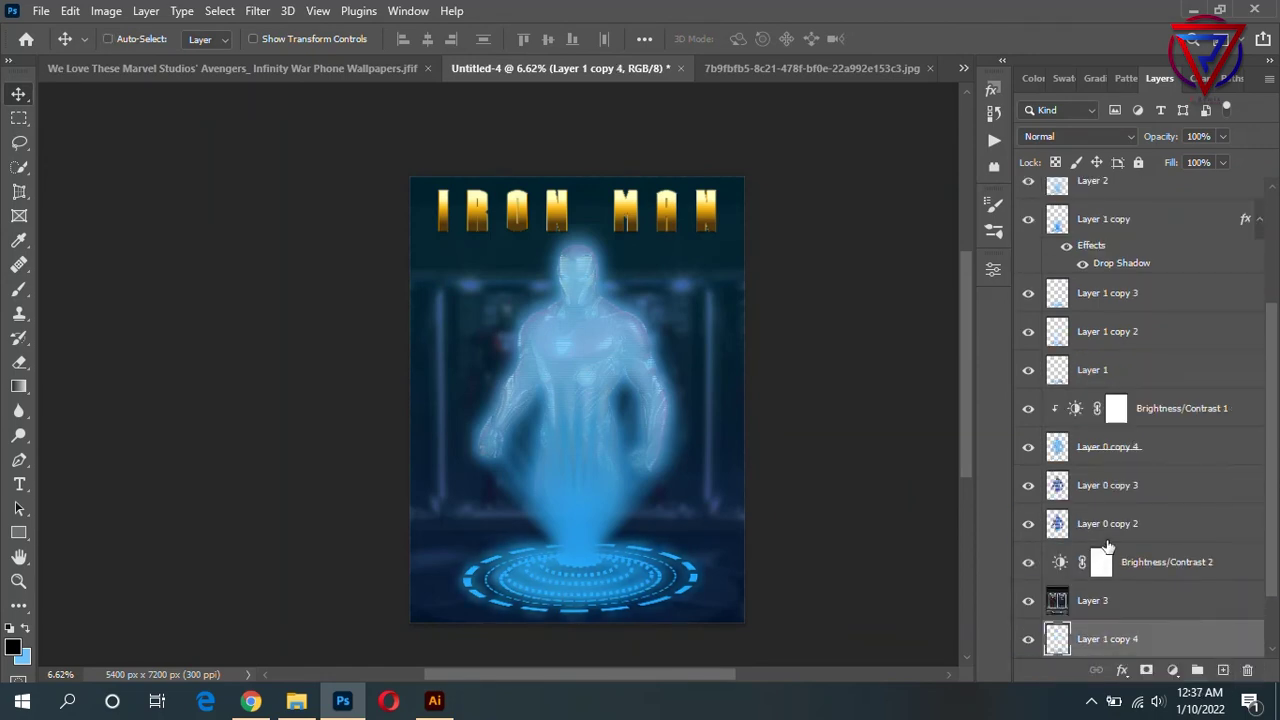
pyautogui.hotkey('ctrl', 't')
pyautogui.moveTo(710, 392); pyautogui.dragTo(786, 331)
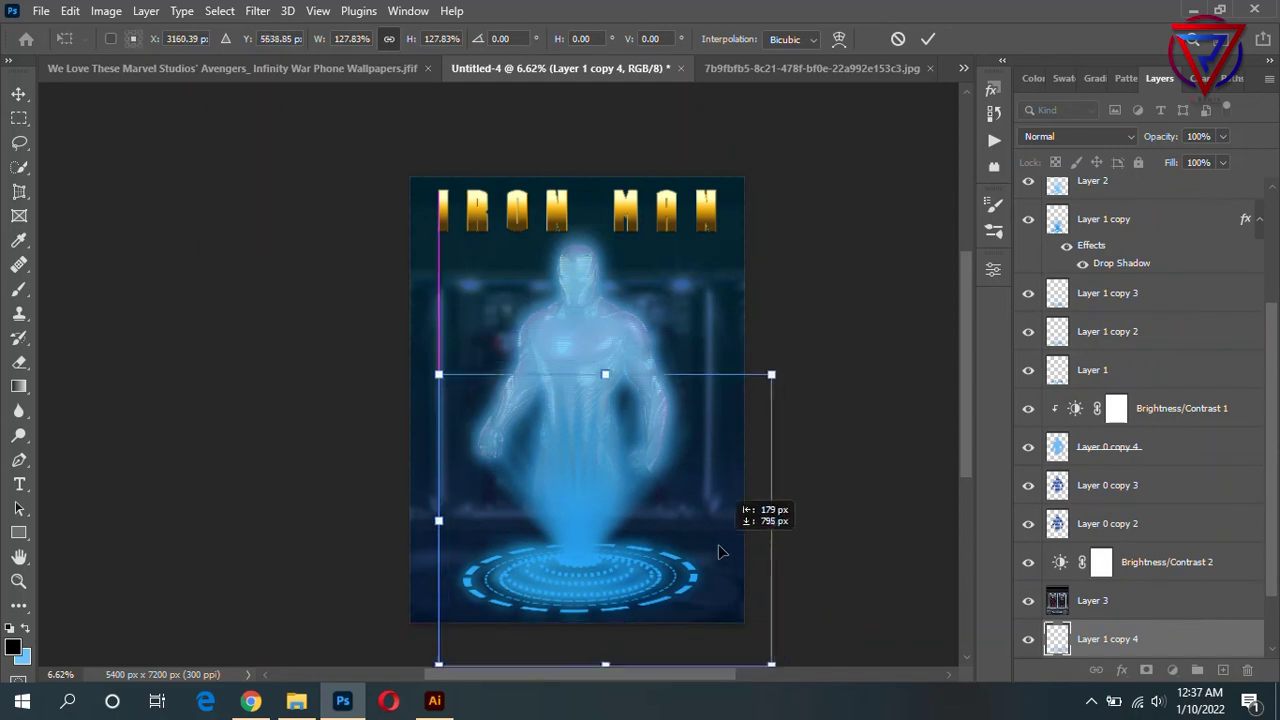
pyautogui.moveTo(694, 501)
pyautogui.mouseDown()
pyautogui.moveTo(707, 555)
pyautogui.moveTo(677, 529)
pyautogui.mouseUp()
pyautogui.hotkey('ctrl', 'z')
pyautogui.press('Return')
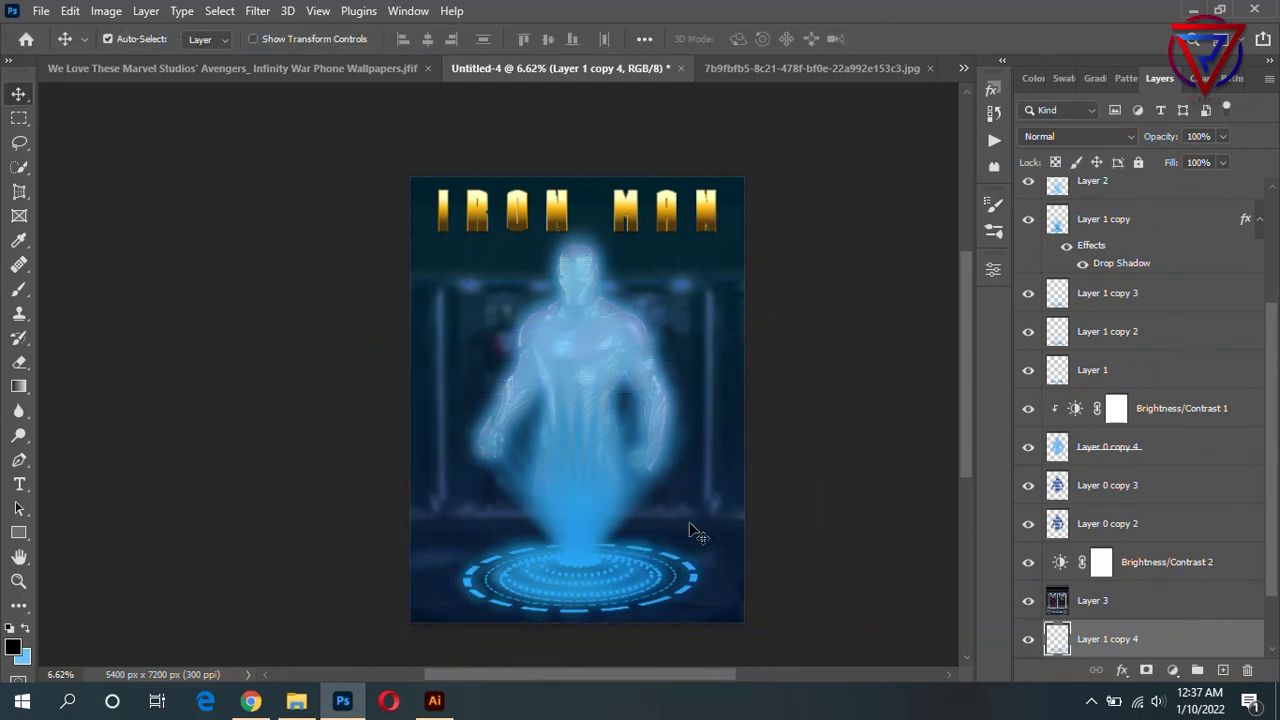
# Bring Layer 1 copy 4 to the top and enlarge it to about 131% over the ring base.
pyautogui.scroll(-2, 694, 530)
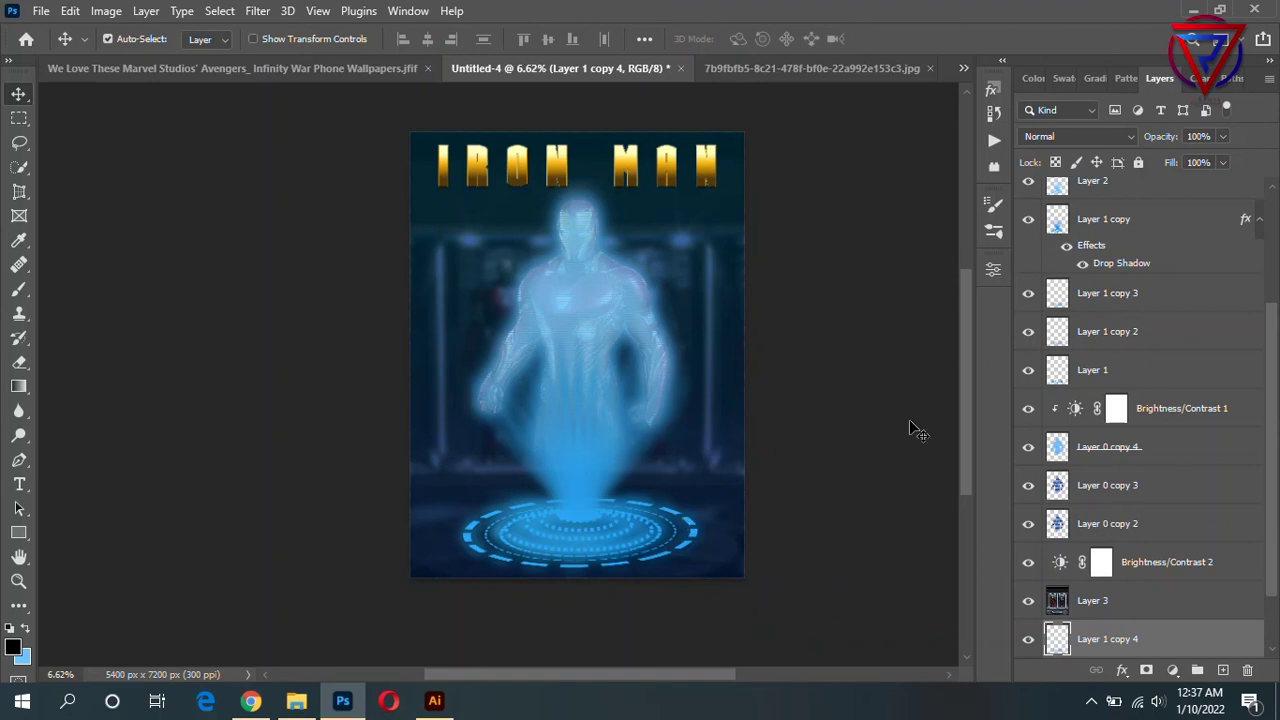
pyautogui.scroll(-2, 1126, 478)
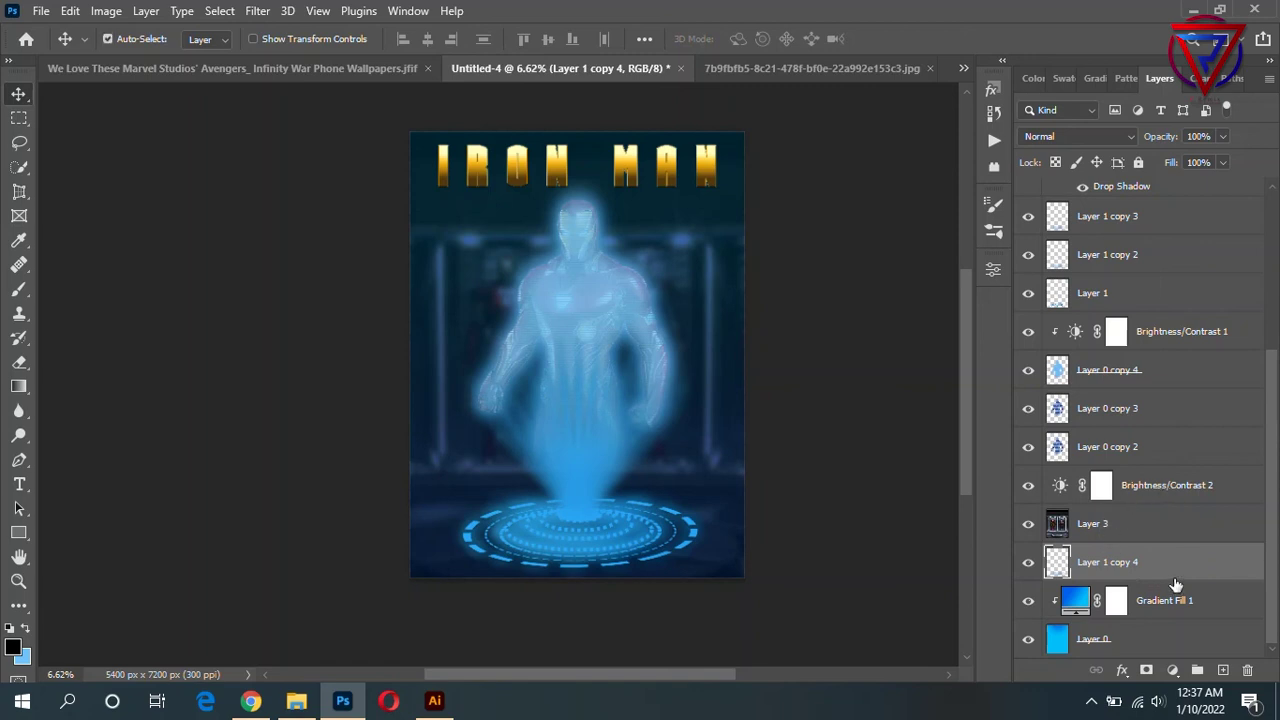
pyautogui.hotkey('ctrl', 'shift', ']')
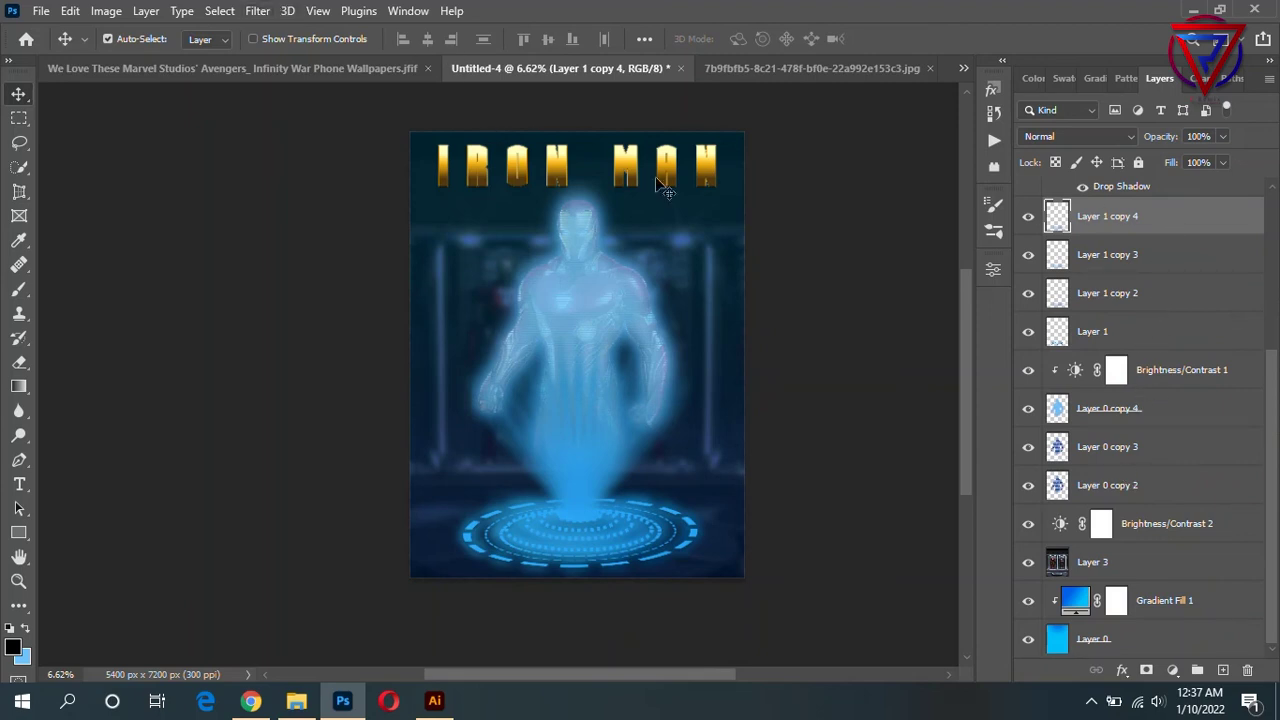
pyautogui.hotkey('ctrl', 't')
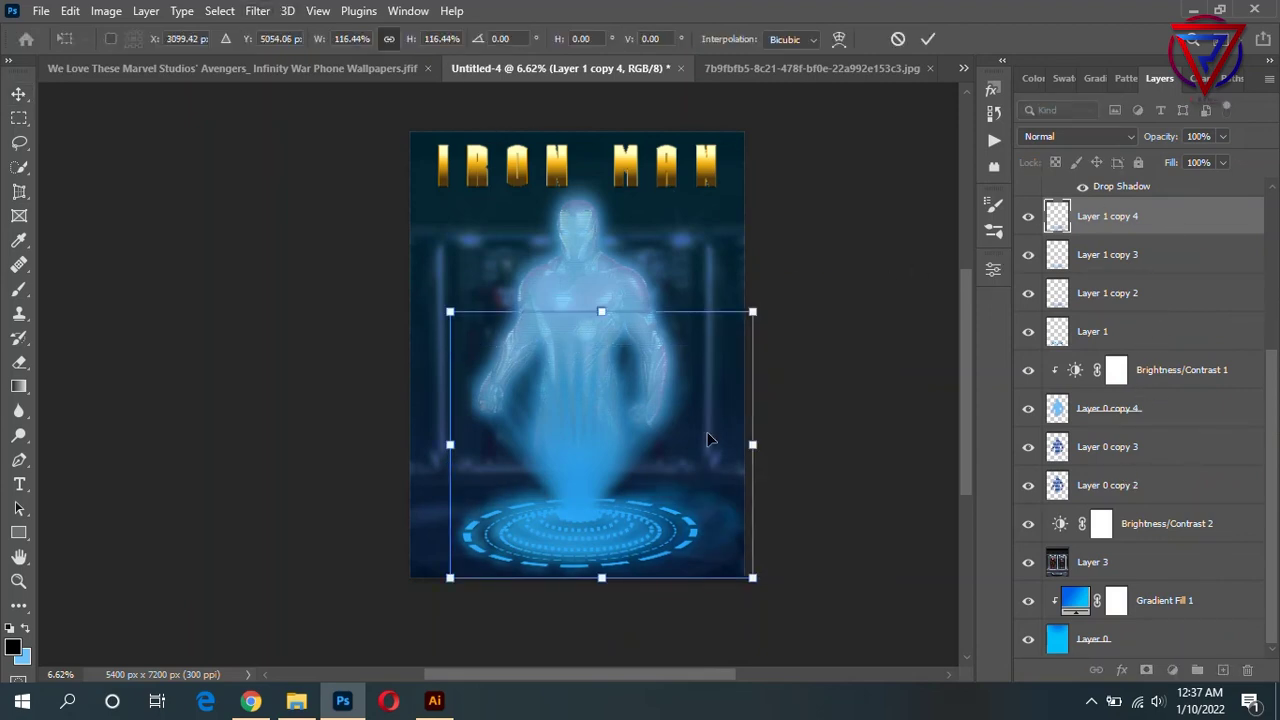
pyautogui.moveTo(705, 431); pyautogui.dragTo(679, 457)
pyautogui.moveTo(728, 337); pyautogui.dragTo(774, 297)
pyautogui.moveTo(711, 434); pyautogui.dragTo(690, 452)
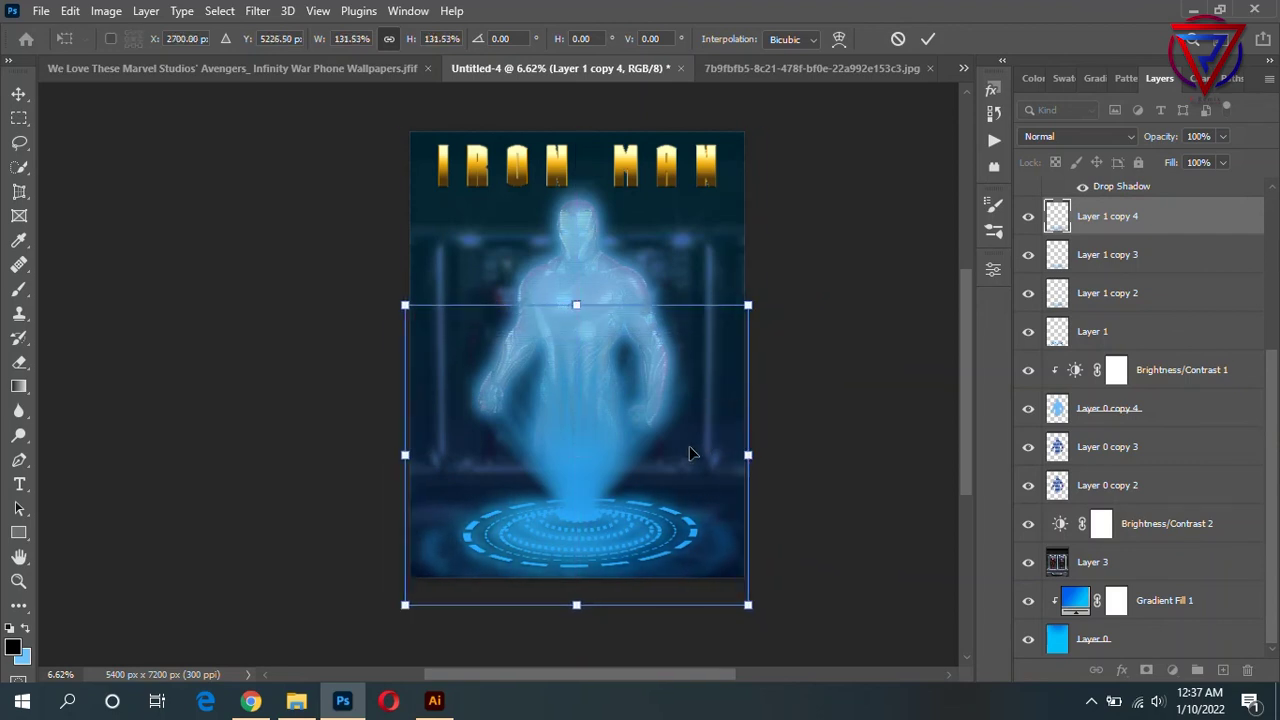
pyautogui.press('Return')
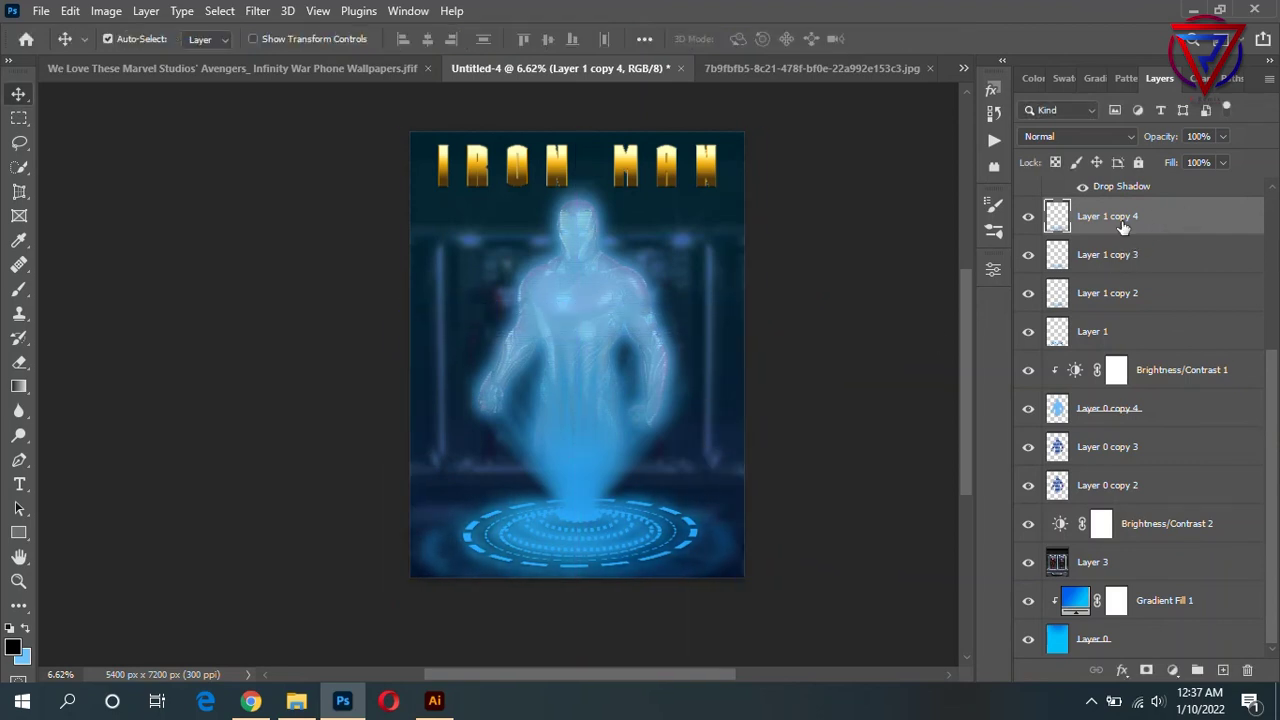
pyautogui.keyDown('ctrl'); pyautogui.click(1046, 219); pyautogui.keyUp('ctrl')
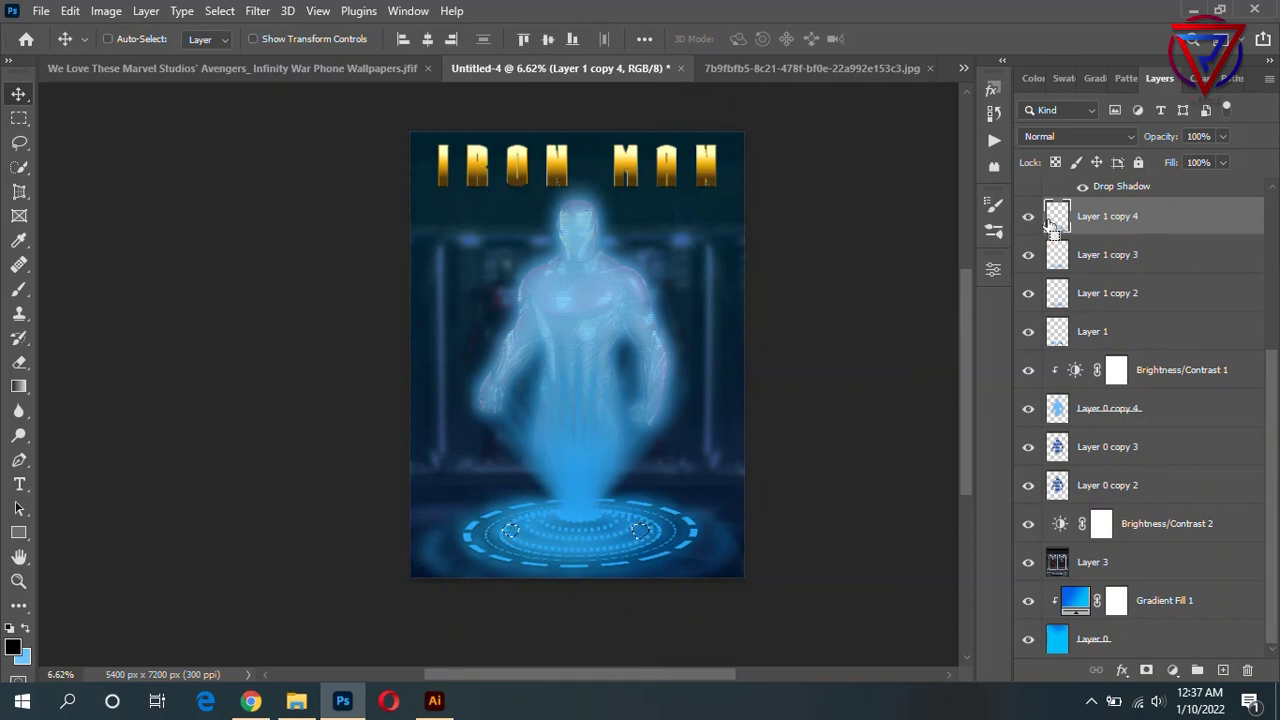
pyautogui.hotkey('ctrl', 'd')
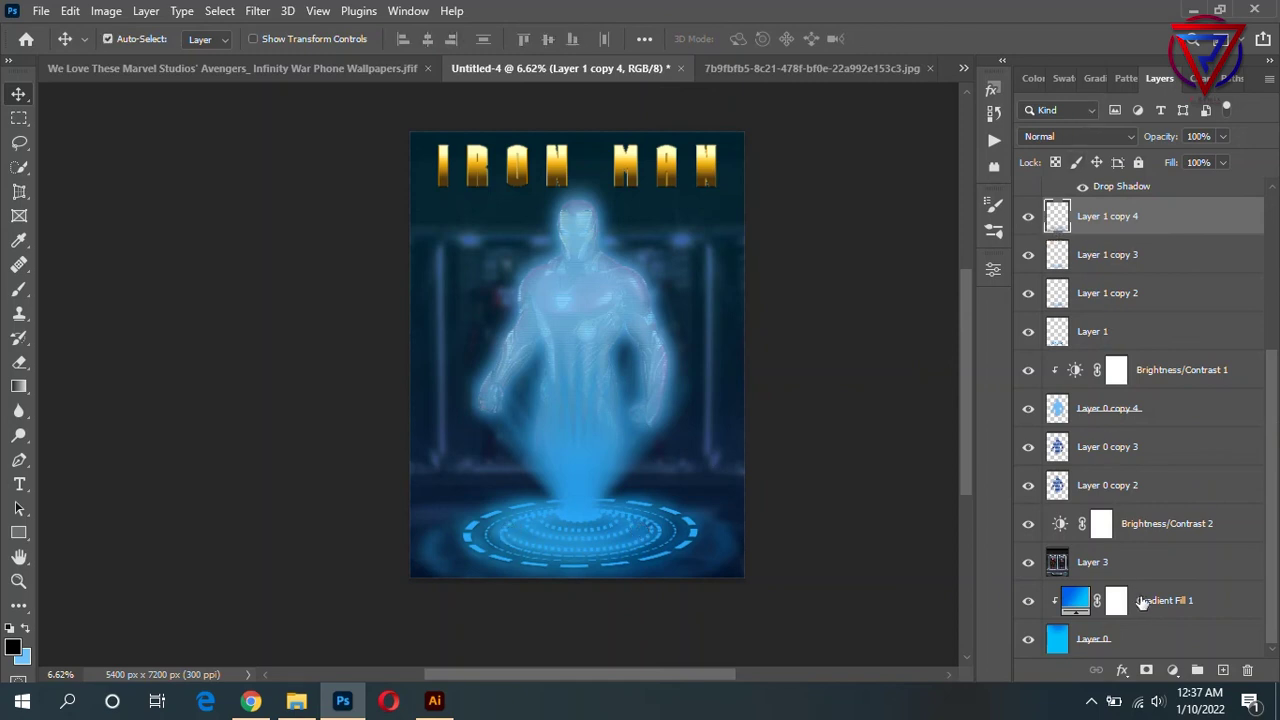
pyautogui.click(1058, 336)
# Load Layer 1's ring as a selection and set the background colour to light blue.
pyautogui.keyDown('ctrl'); pyautogui.click(1057, 338); pyautogui.keyUp('ctrl')
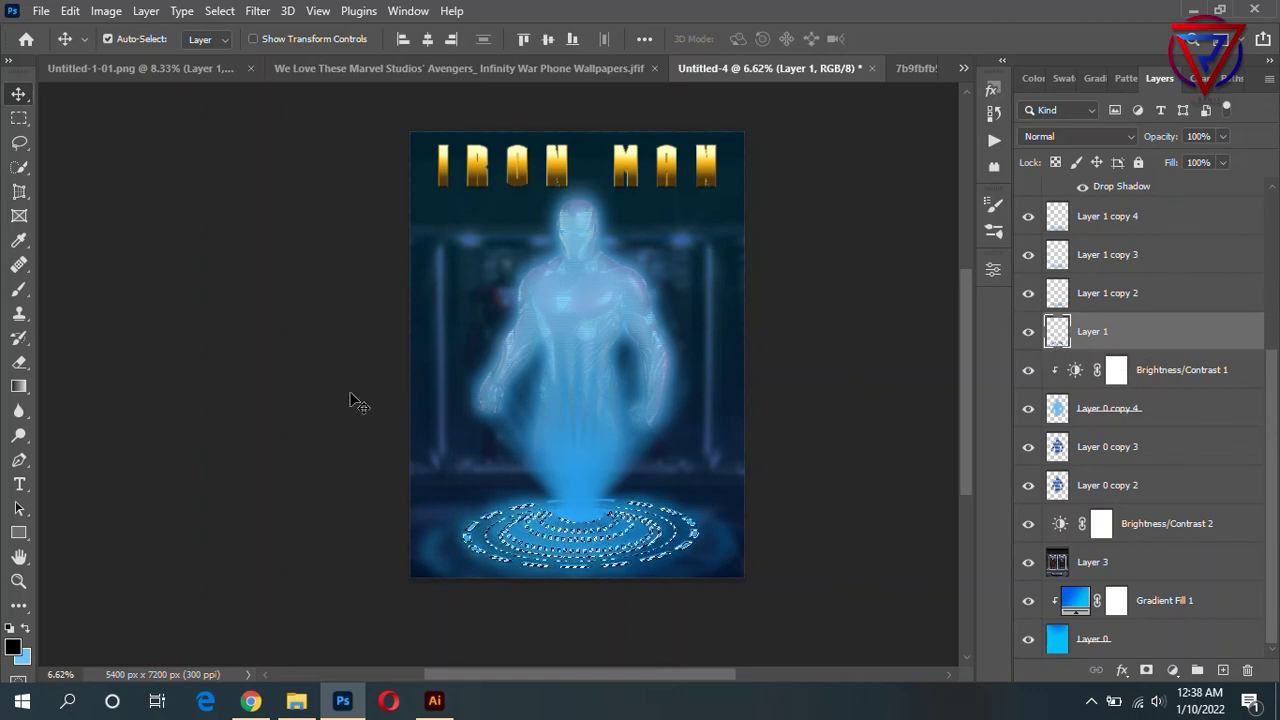
pyautogui.click(21, 656)
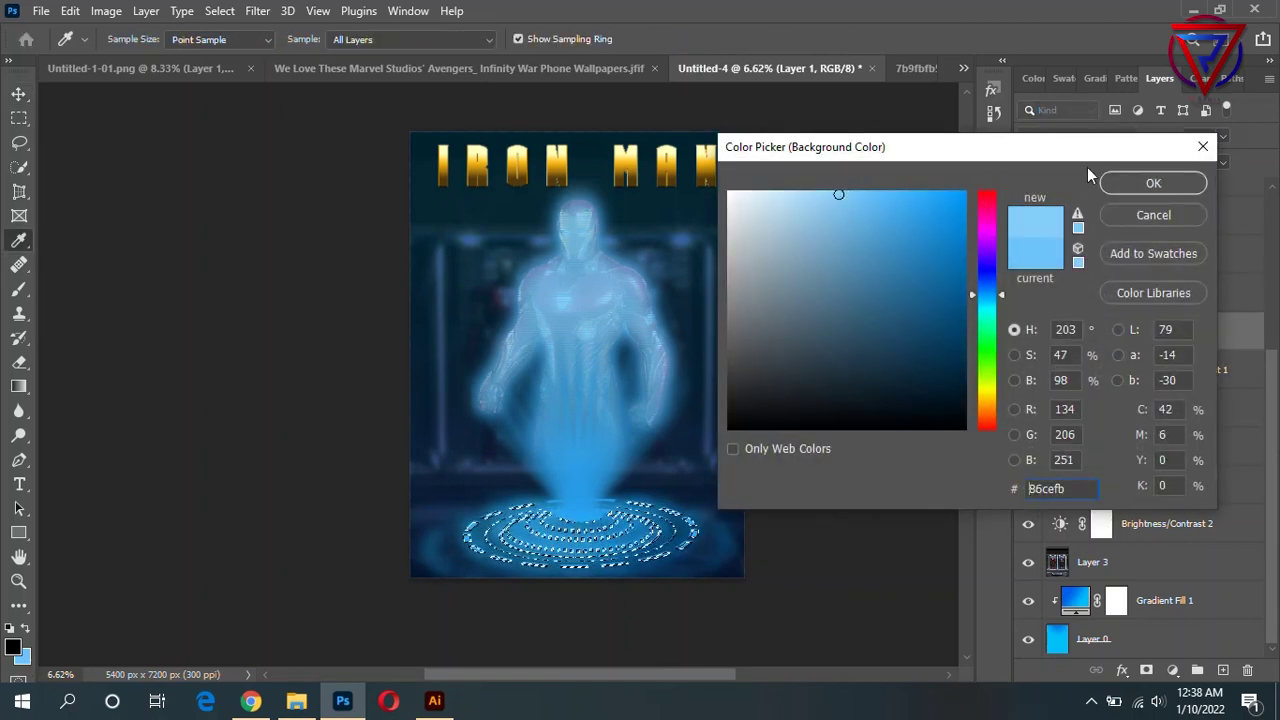
pyautogui.click(1160, 182)
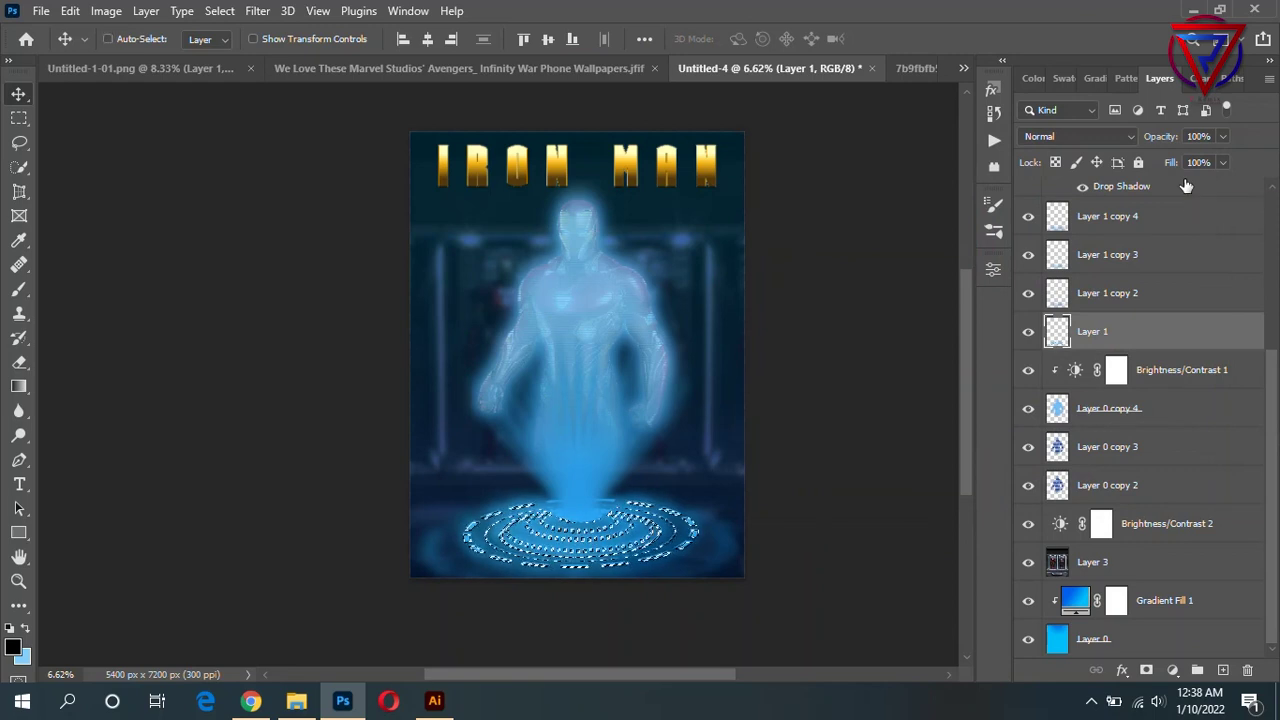
pyautogui.hotkey('ctrl', 'd')
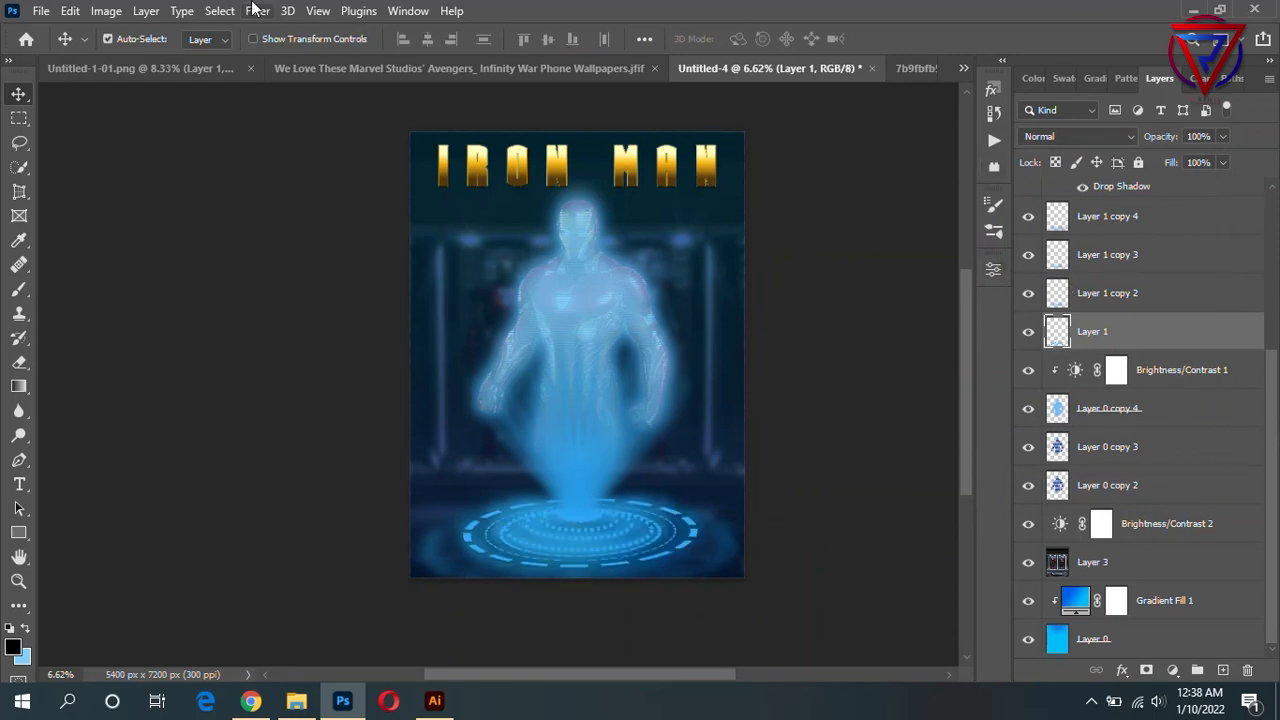
# Apply a 147.4-pixel Gaussian Blur to Layer 1.
pyautogui.click(255, 11)
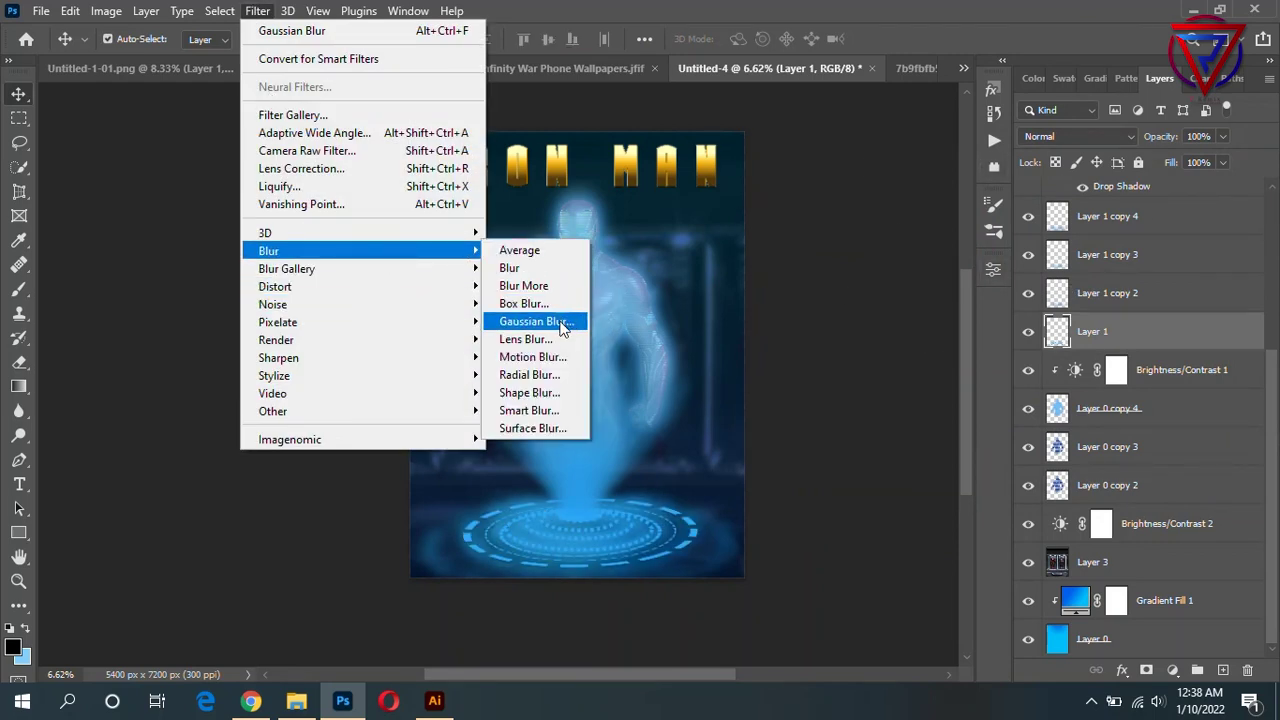
pyautogui.click(535, 321)
pyautogui.moveTo(788, 458); pyautogui.dragTo(795, 452)
pyautogui.click(914, 203)
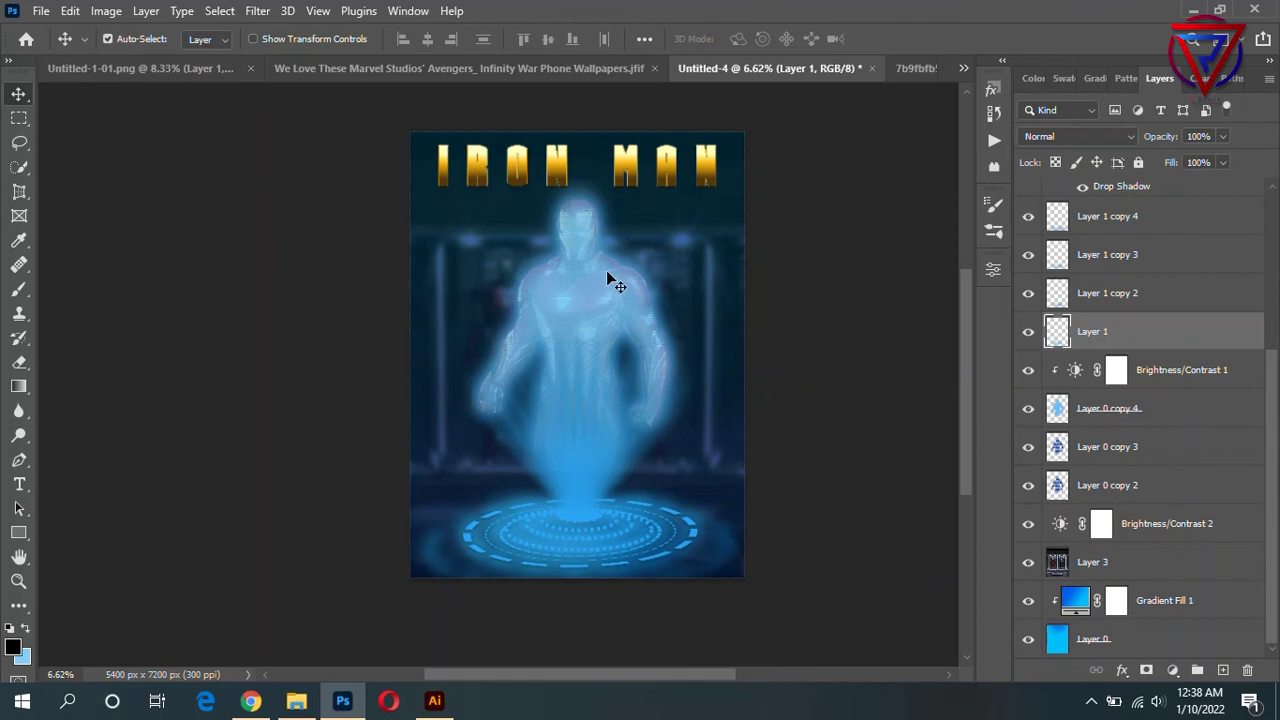
# Enlarge Layer 1, shift it up-left, and set its opacity to 65%.
pyautogui.hotkey('ctrl', 't')
pyautogui.moveTo(718, 578); pyautogui.dragTo(791, 623)
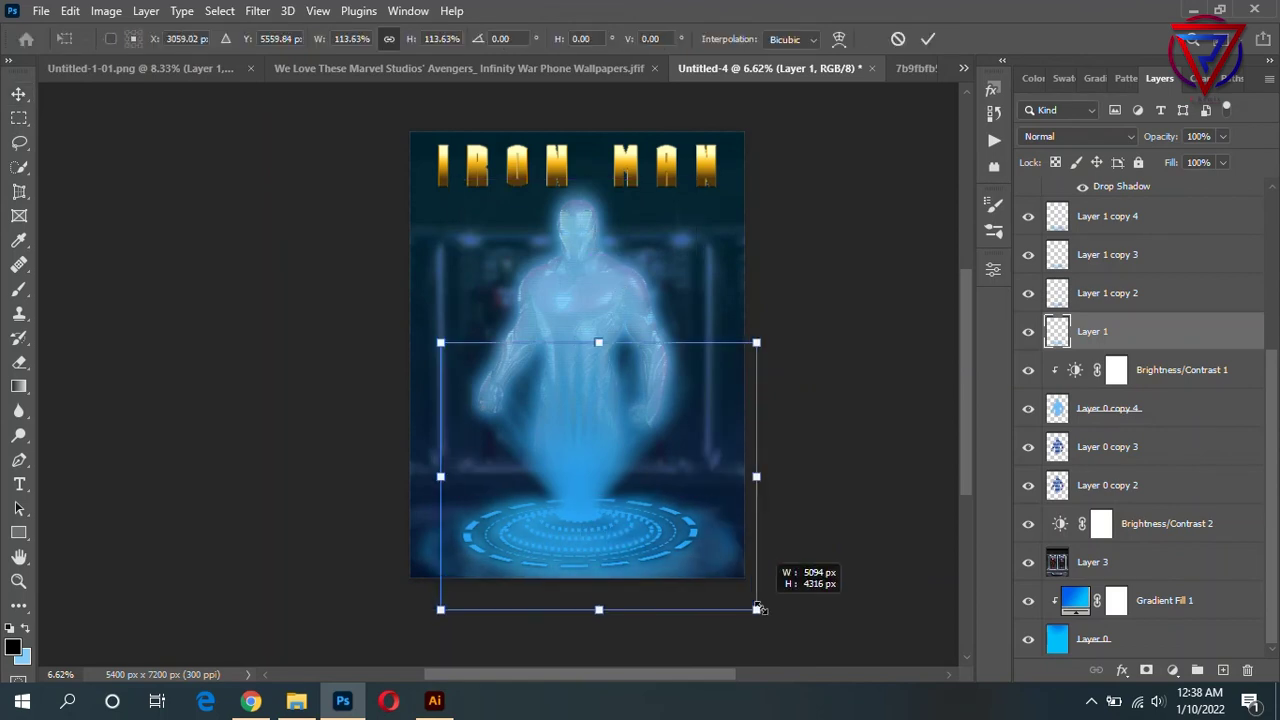
pyautogui.moveTo(721, 586)
pyautogui.mouseDown()
pyautogui.moveTo(687, 580)
pyautogui.moveTo(681, 564)
pyautogui.mouseUp()
pyautogui.press('Return')
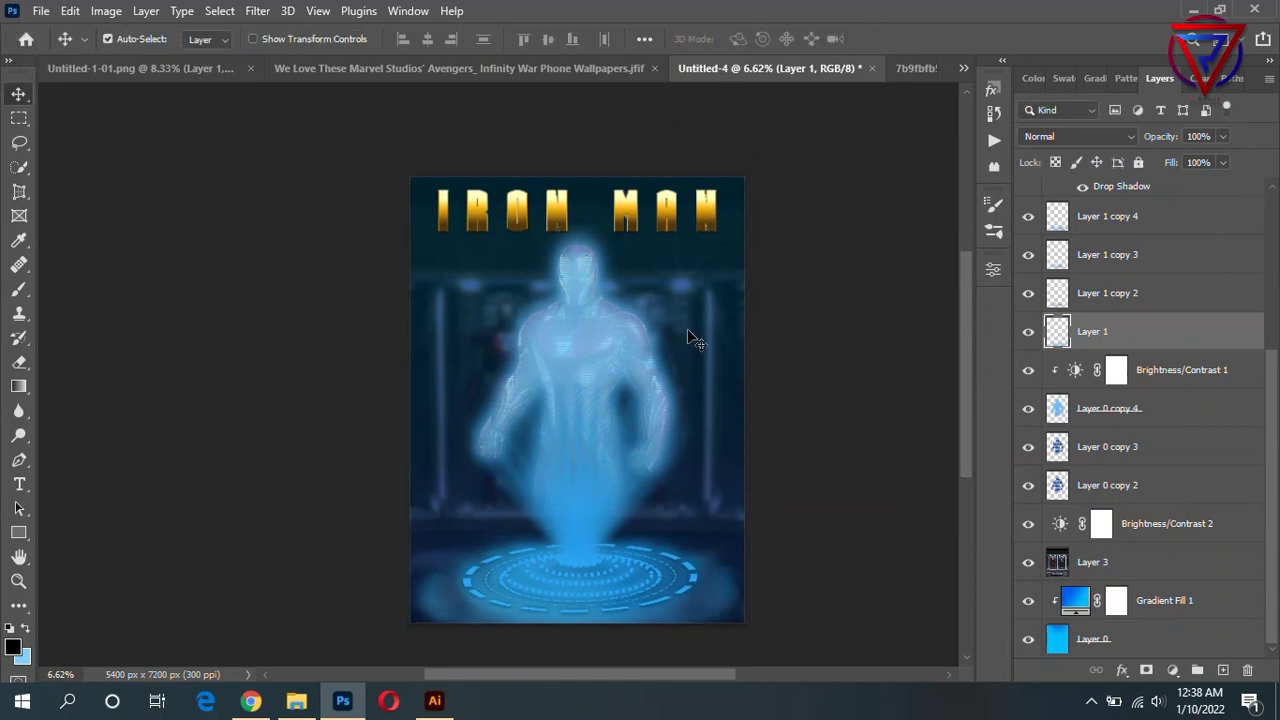
pyautogui.moveTo(1222, 137); pyautogui.dragTo(1191, 160)
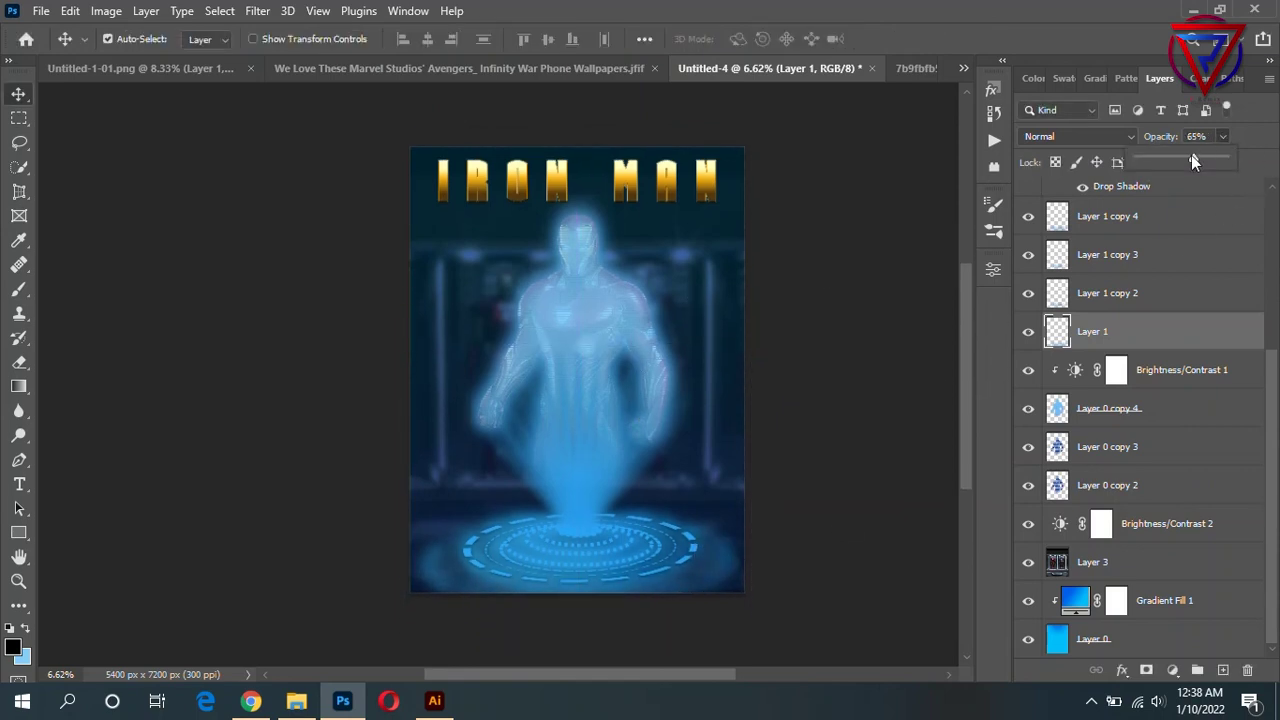